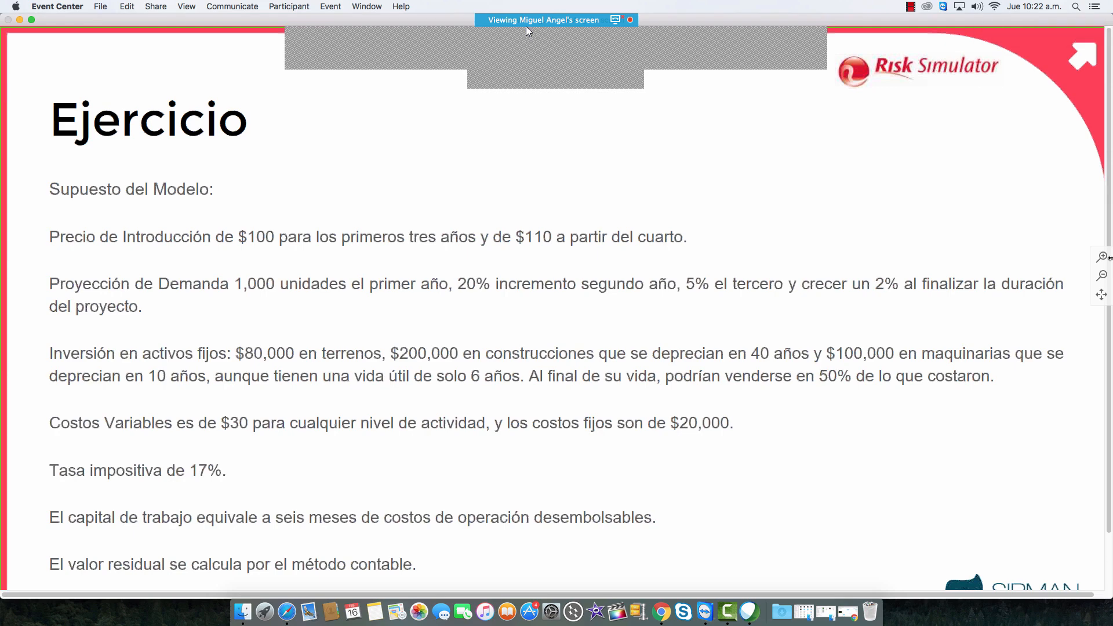
# Step: Review the Precio row formulas for periods 1 to 4
pyautogui.click(816, 48)
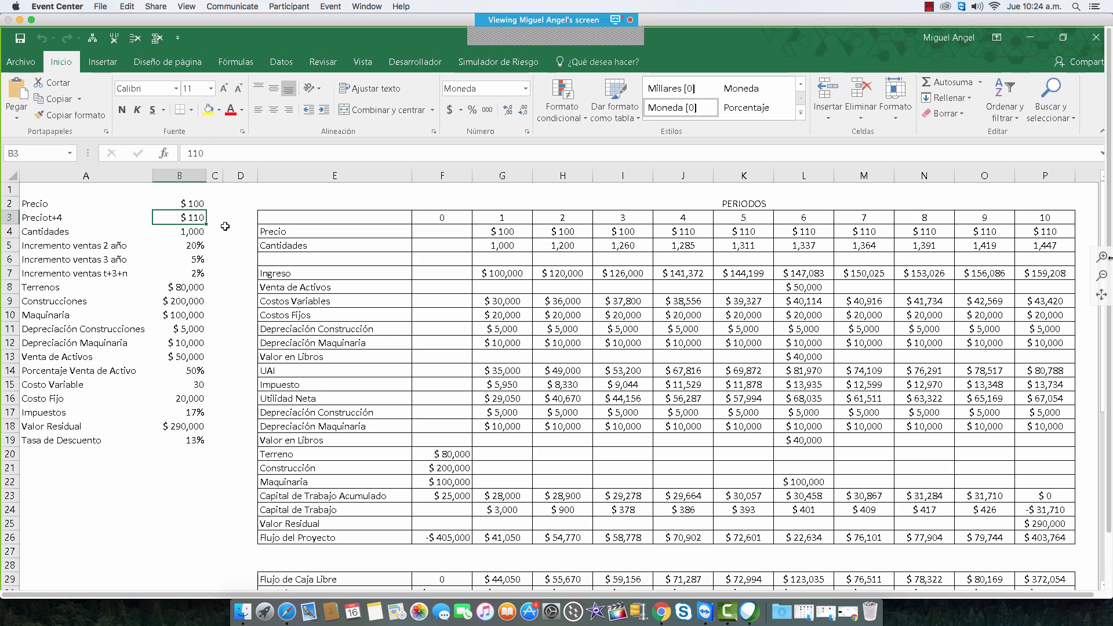
pyautogui.click(613, 232)
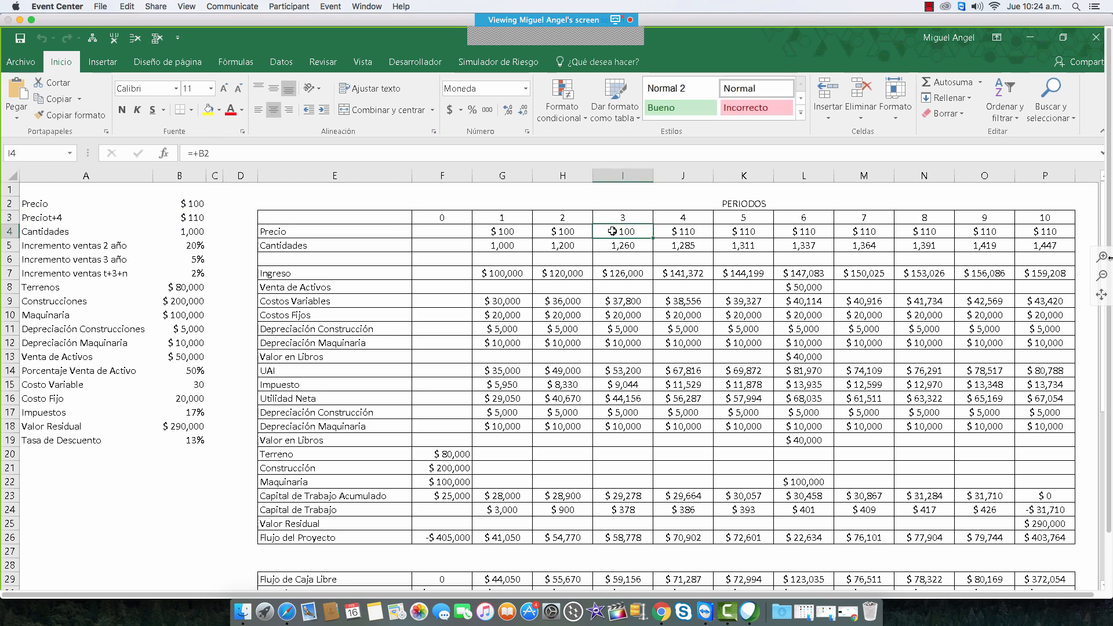
pyautogui.click(498, 231)
pyautogui.click(558, 232)
pyautogui.click(620, 232)
pyautogui.click(694, 232)
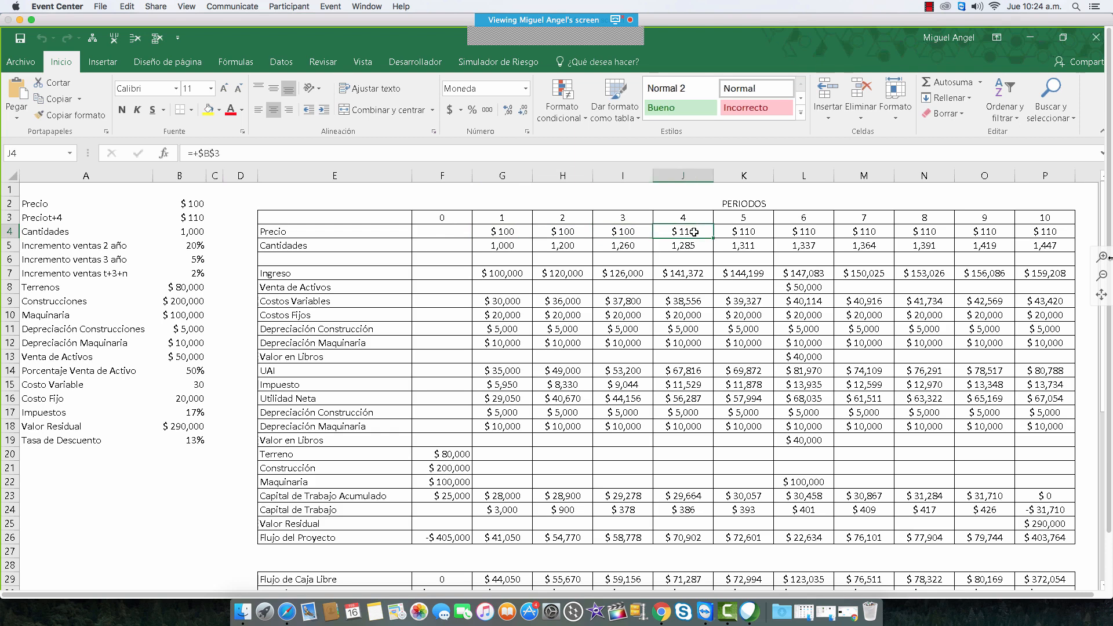
# Step: Inspect the initial Cantidades input and the Cantidades row formulas for periods 1 to 4 and period 10
pyautogui.click(185, 232)
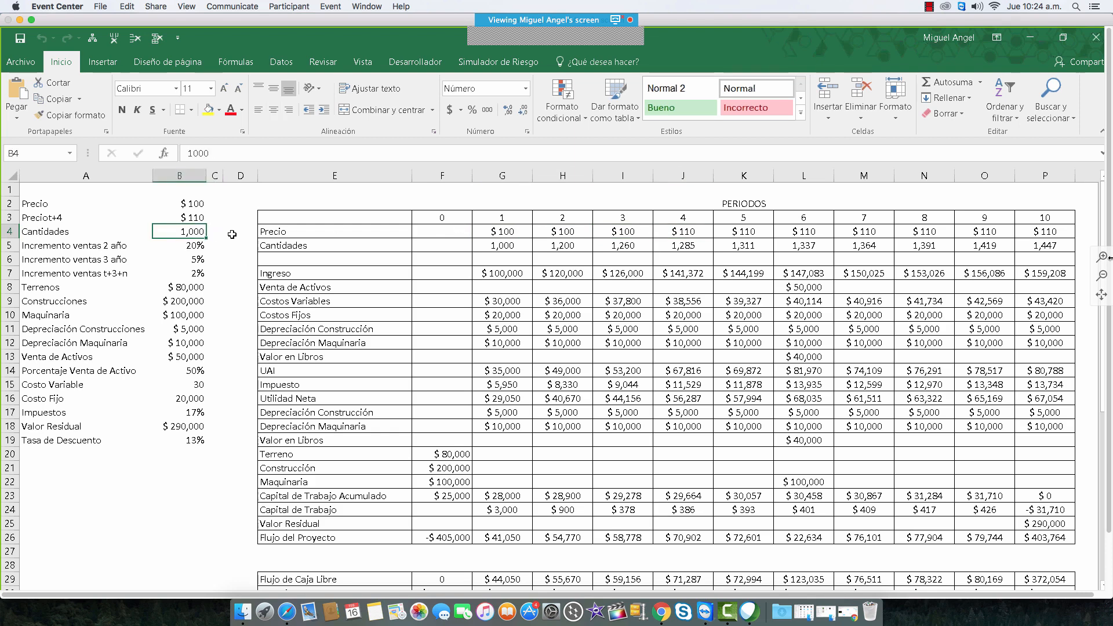
pyautogui.click(490, 243)
pyautogui.click(553, 247)
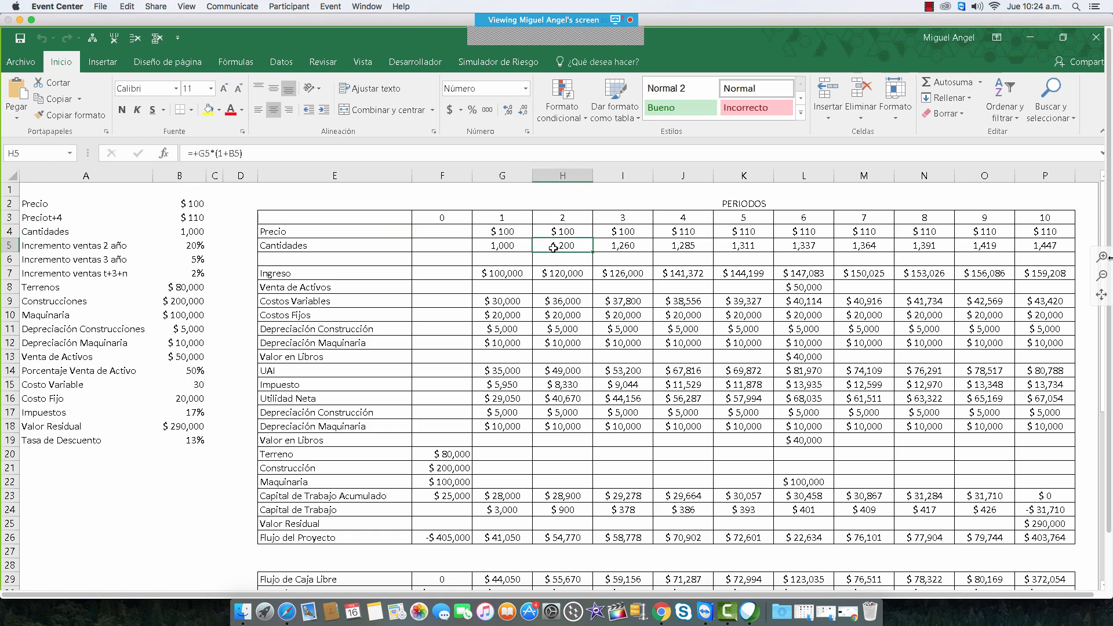
pyautogui.click(275, 149)
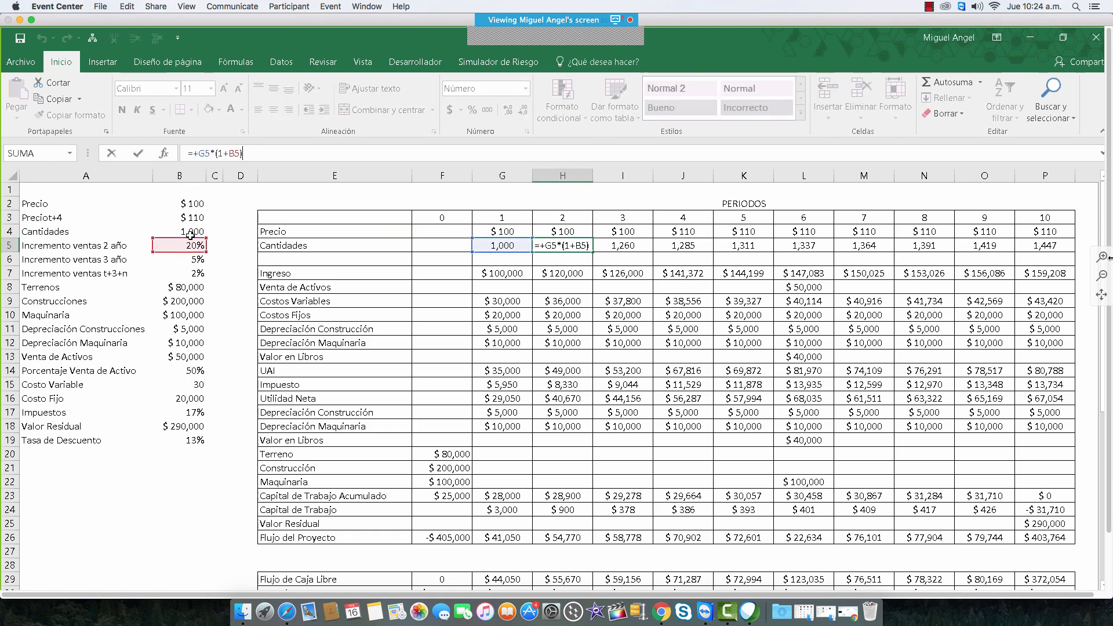
pyautogui.click(603, 246)
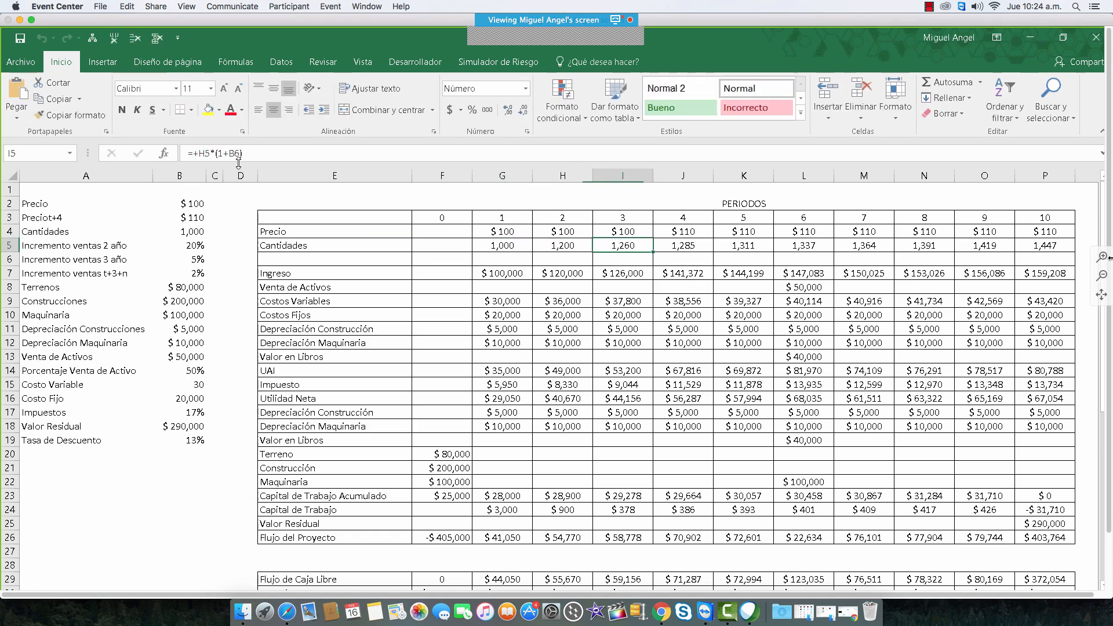
pyautogui.click(257, 154)
pyautogui.click(682, 248)
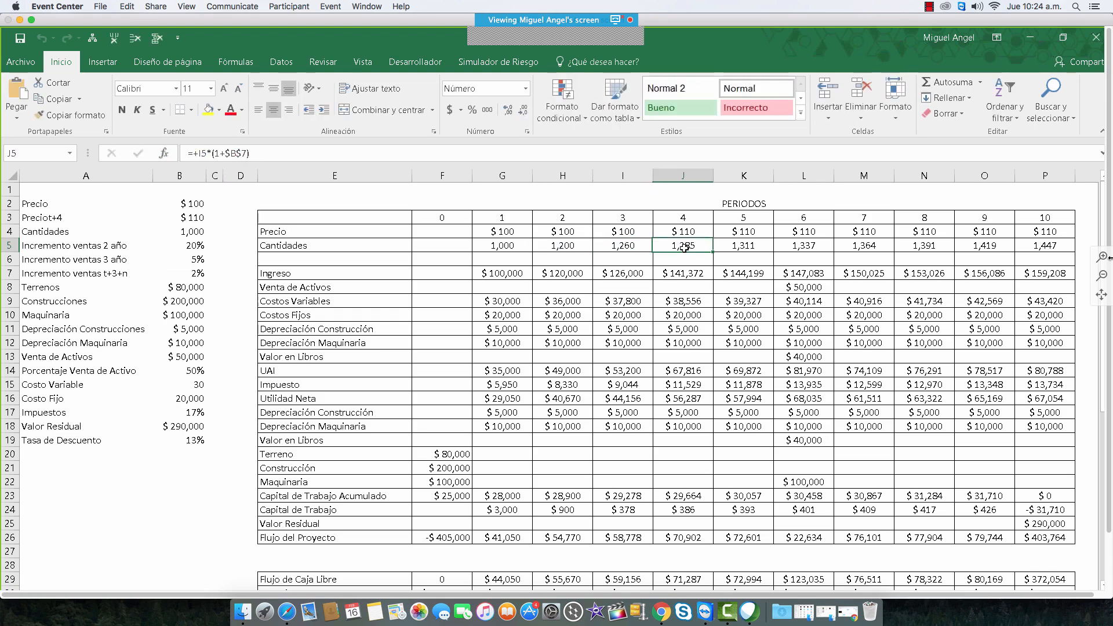
pyautogui.doubleClick(684, 247)
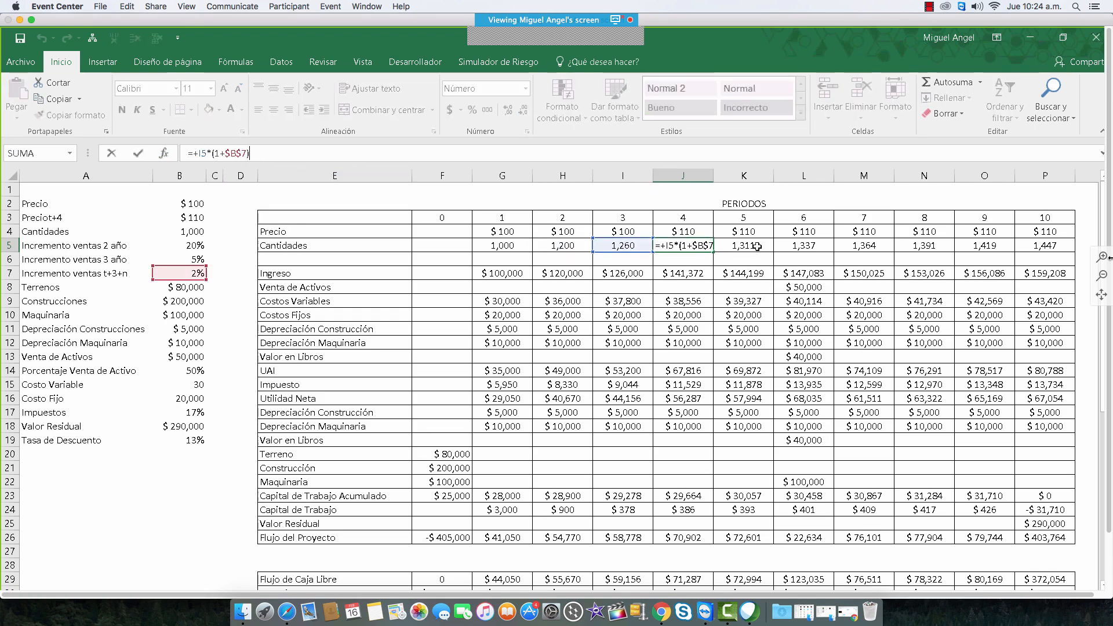
pyautogui.press('Escape')
pyautogui.click(1027, 246)
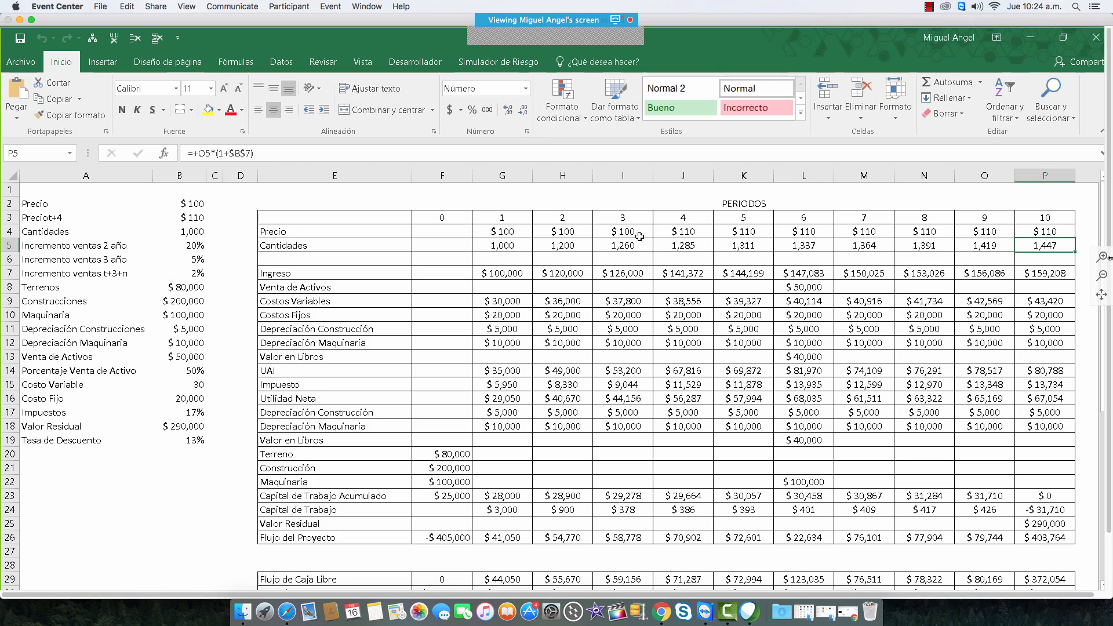
# Step: Check the Terrenos, Construcciones and Maquinaria inputs, and select the period 0 investment amounts from Terreno to Capital de Trabajo Acumulado
pyautogui.click(193, 289)
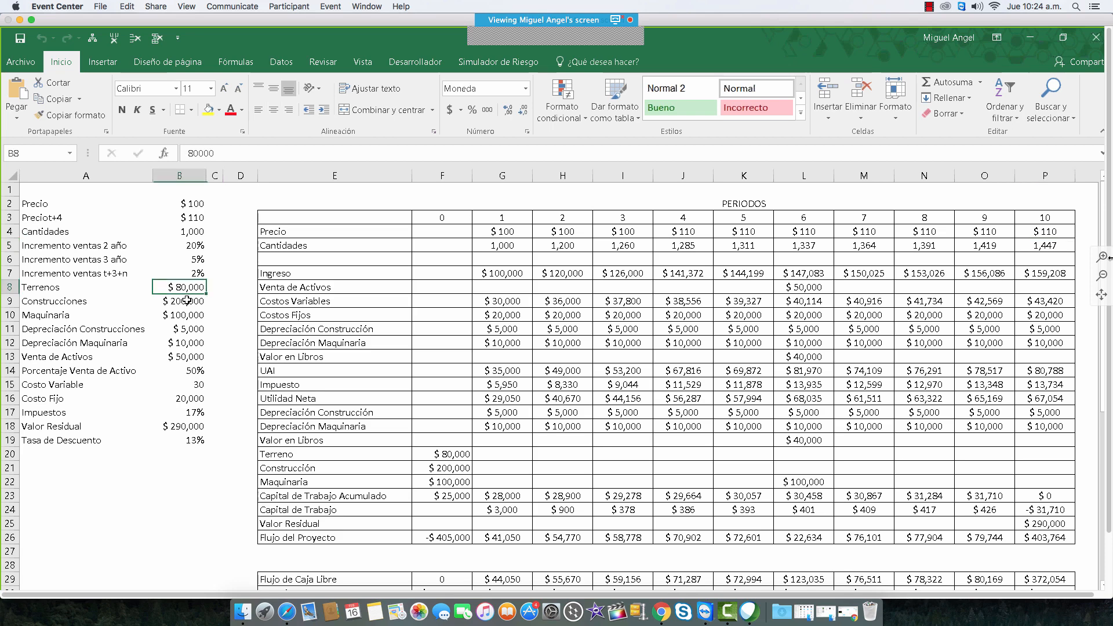
pyautogui.click(186, 300)
pyautogui.click(191, 319)
pyautogui.moveTo(451, 457); pyautogui.dragTo(450, 495)
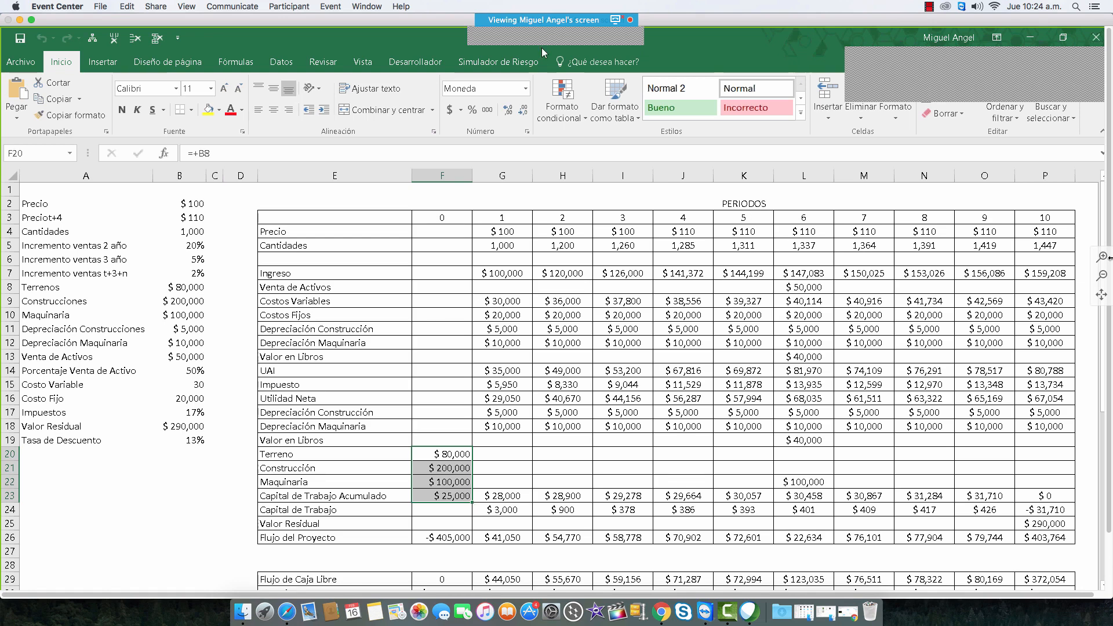
pyautogui.click(817, 50)
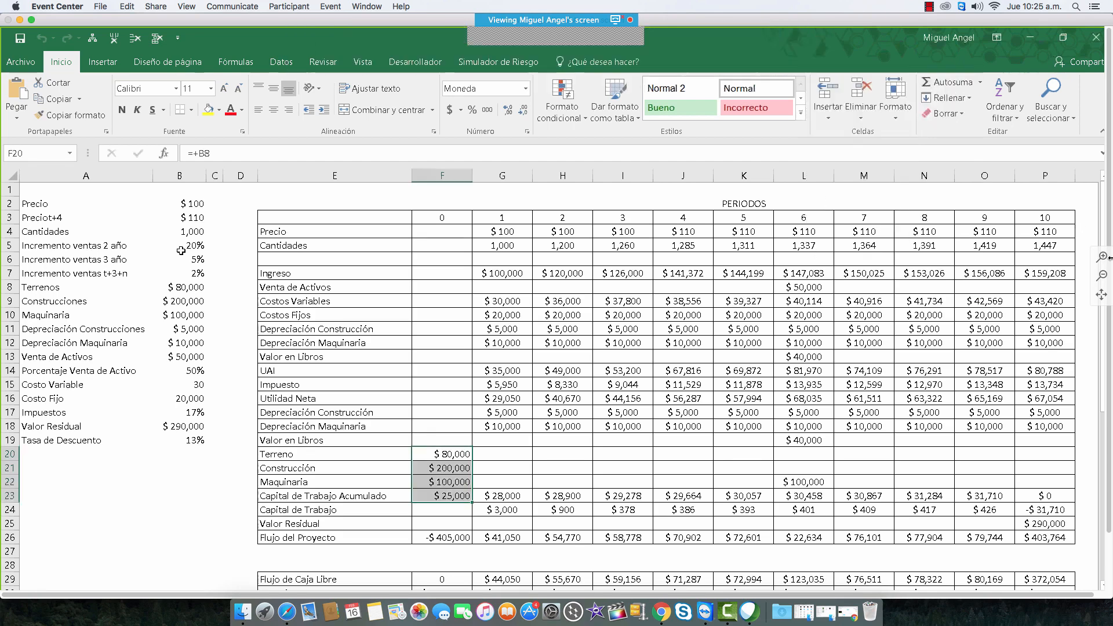
# Step: Check the Terrenos input and inspect the formulas behind Depreciación Construcciones and Depreciación Maquinaria
pyautogui.click(186, 287)
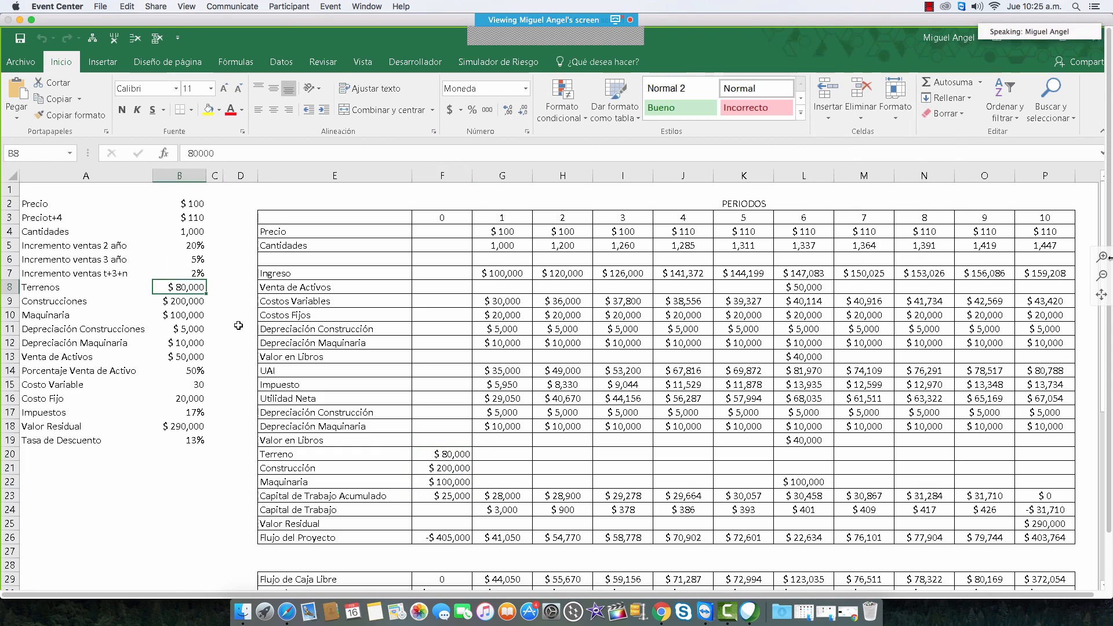
pyautogui.click(186, 330)
pyautogui.click(251, 153)
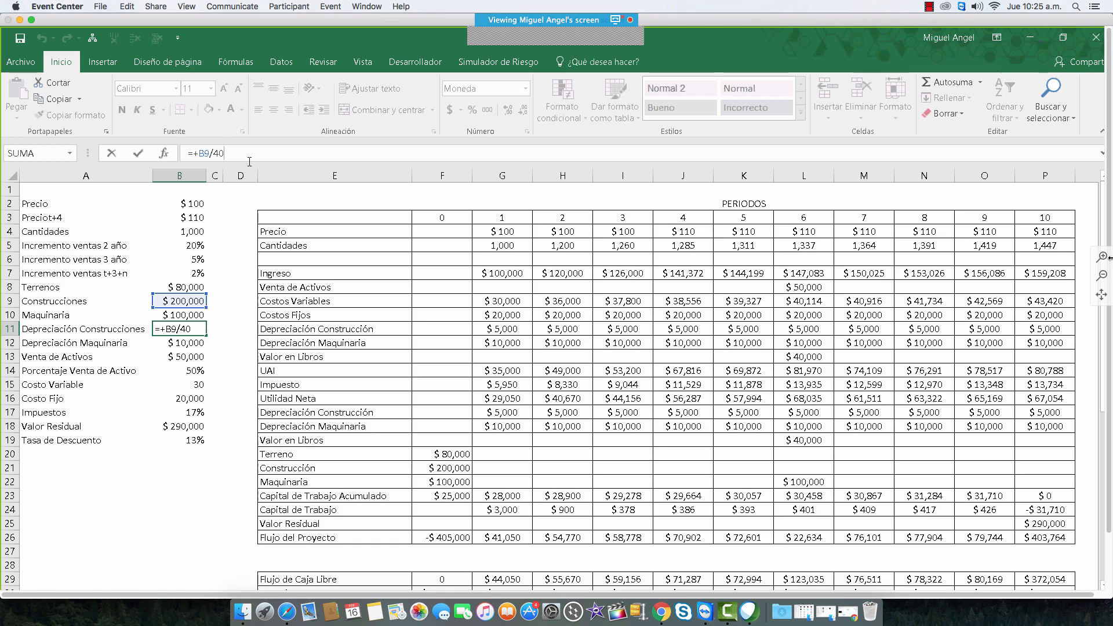
pyautogui.press('Return')
pyautogui.press('Up')
pyautogui.press('Down')
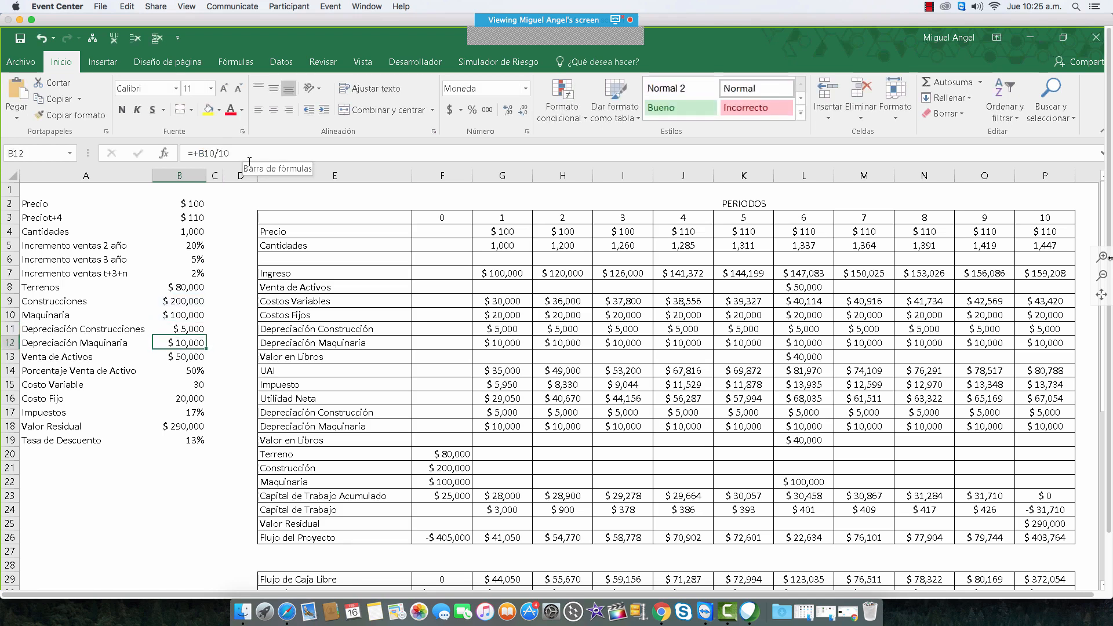
pyautogui.write('=+B10/10')
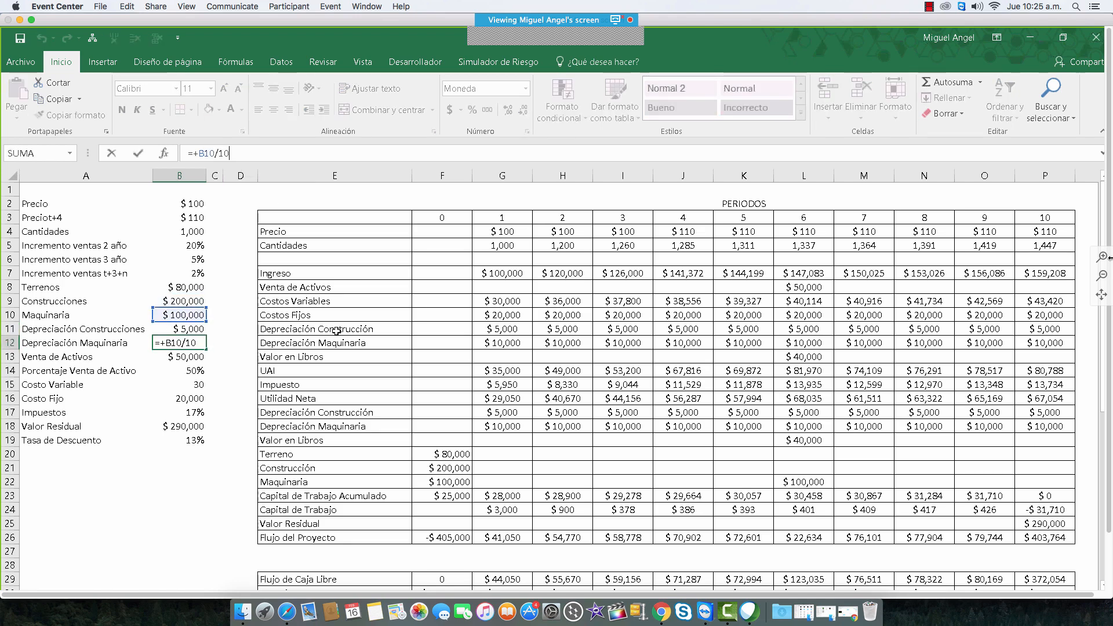
pyautogui.press('Return')
# Step: Inspect the Venta de Activos formula in the assumptions and review the Costo Variable, Costo Fijo and Impuestos inputs
pyautogui.write('=+B10*B14')
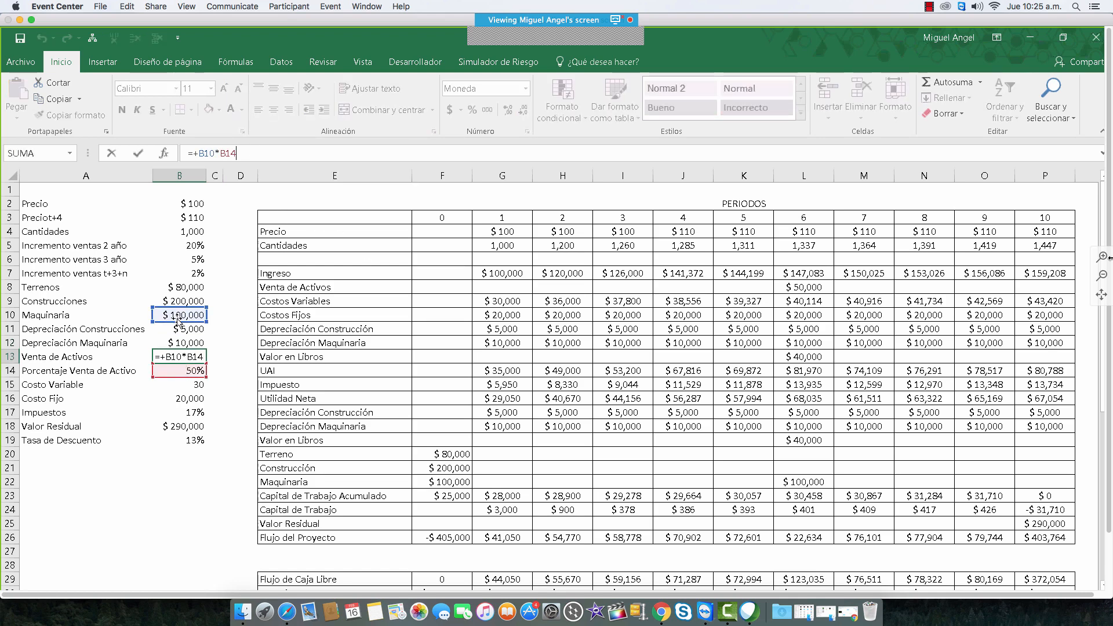
pyautogui.press('Escape')
pyautogui.click(190, 386)
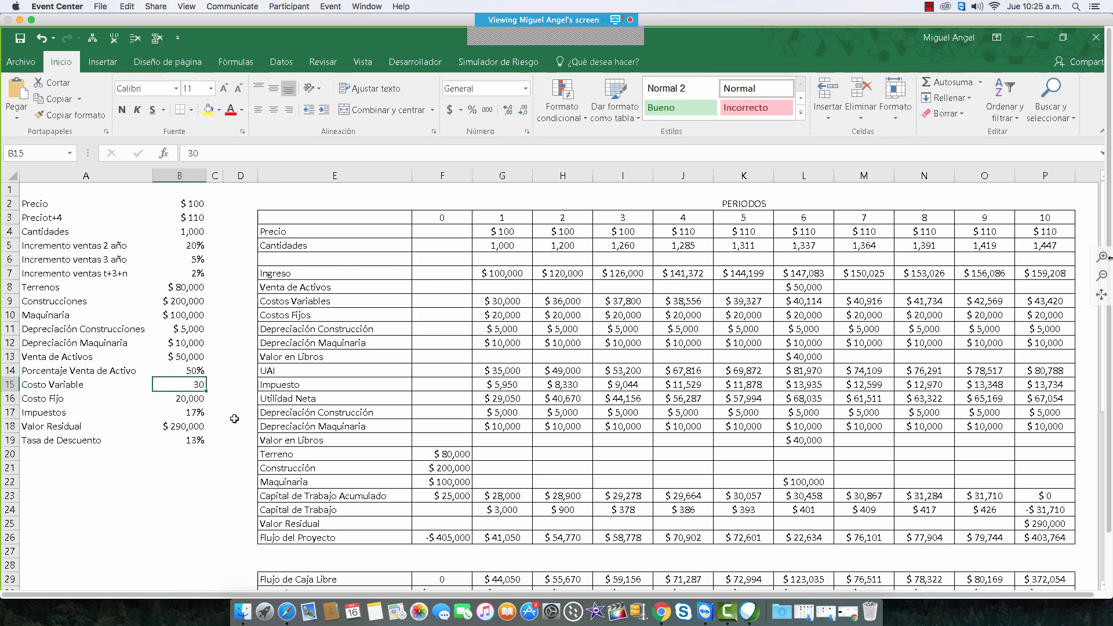
pyautogui.click(182, 399)
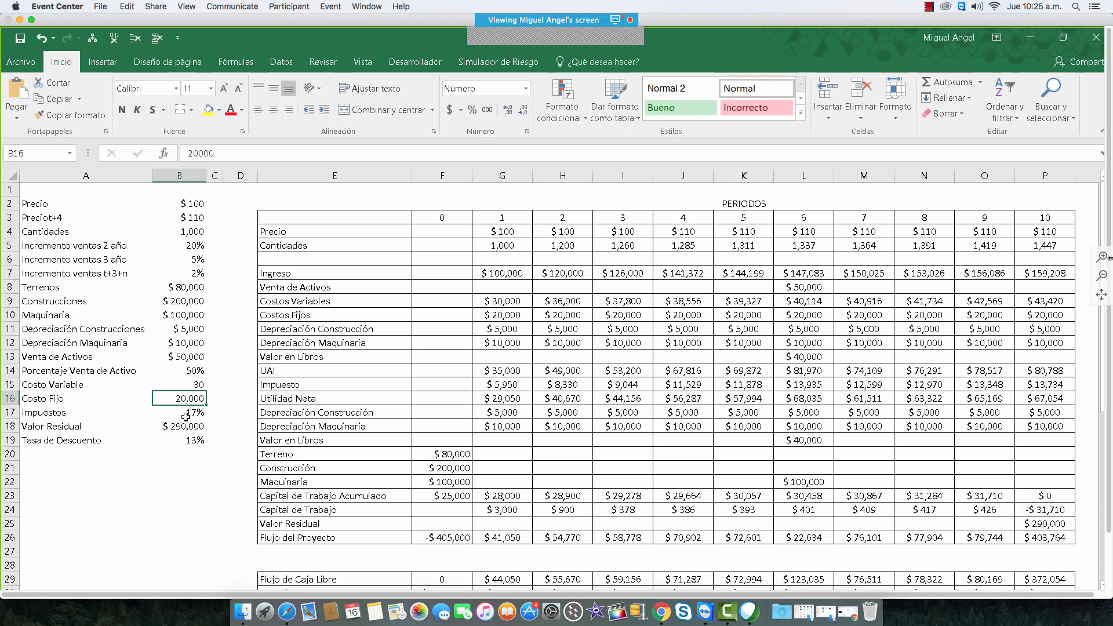
pyautogui.click(184, 414)
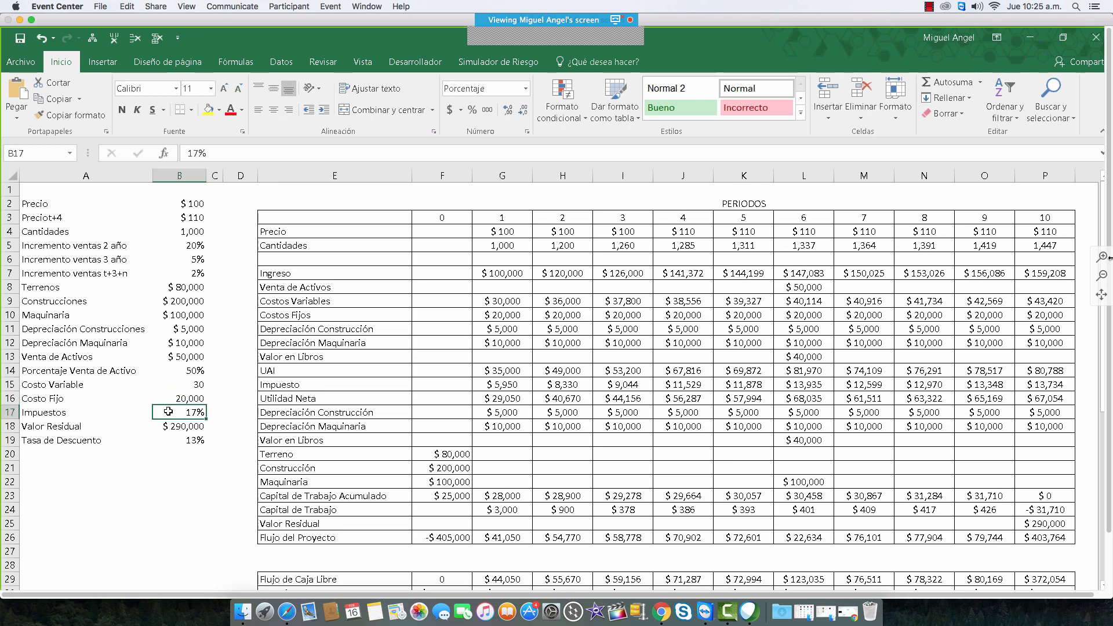
# Step: Examine the Valor Residual formula in B18, highlighting its land, construction and machinery terms without changing it
pyautogui.click(181, 426)
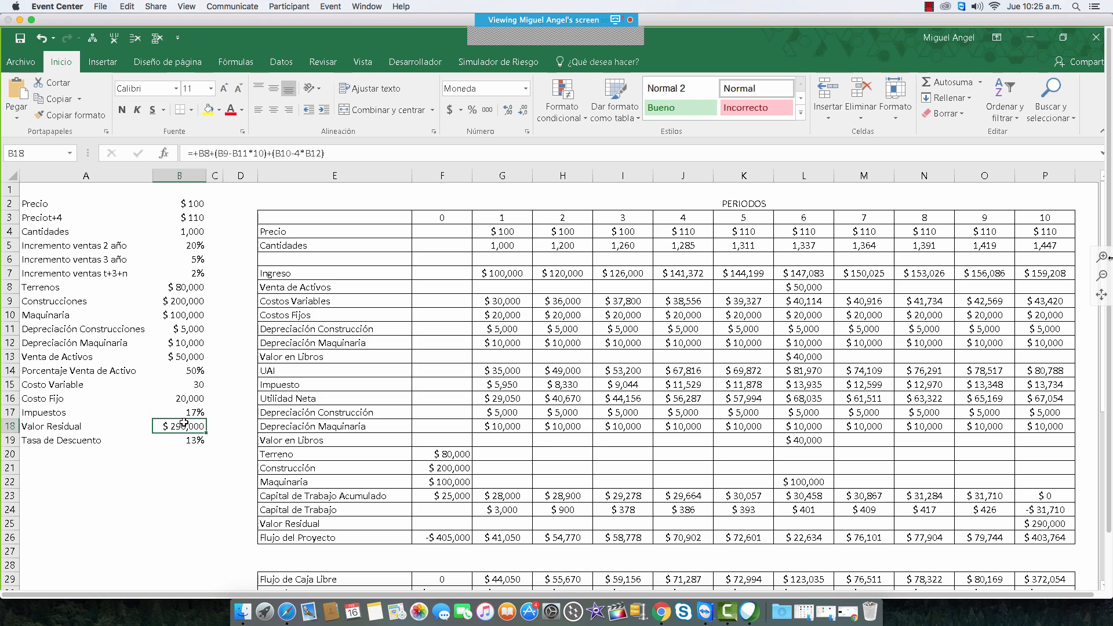
pyautogui.click(338, 154)
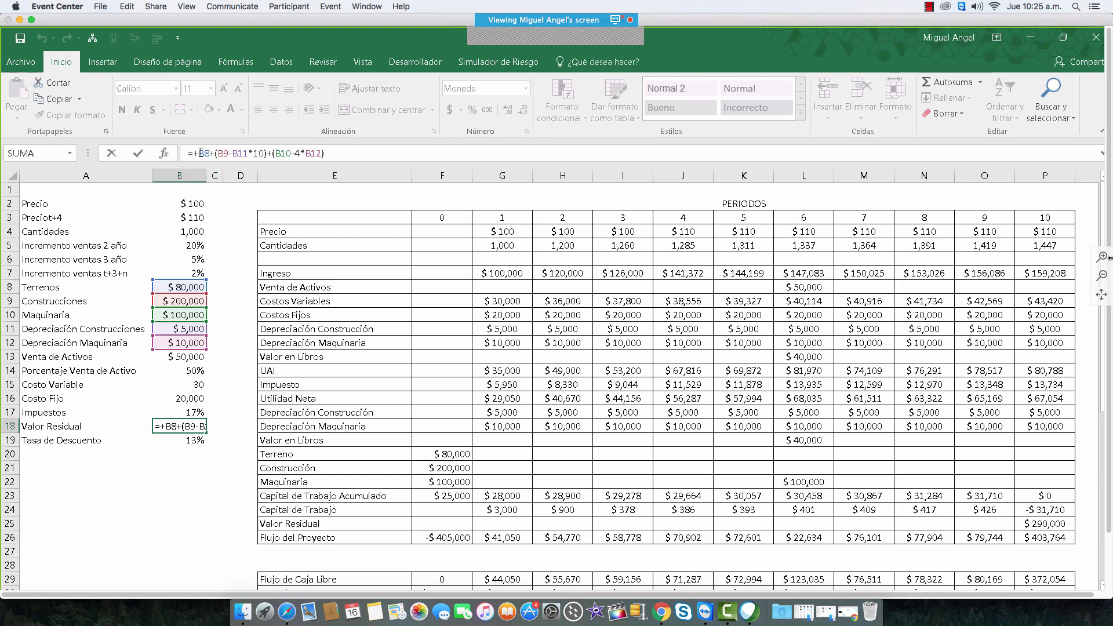
pyautogui.moveTo(201, 154); pyautogui.dragTo(229, 154)
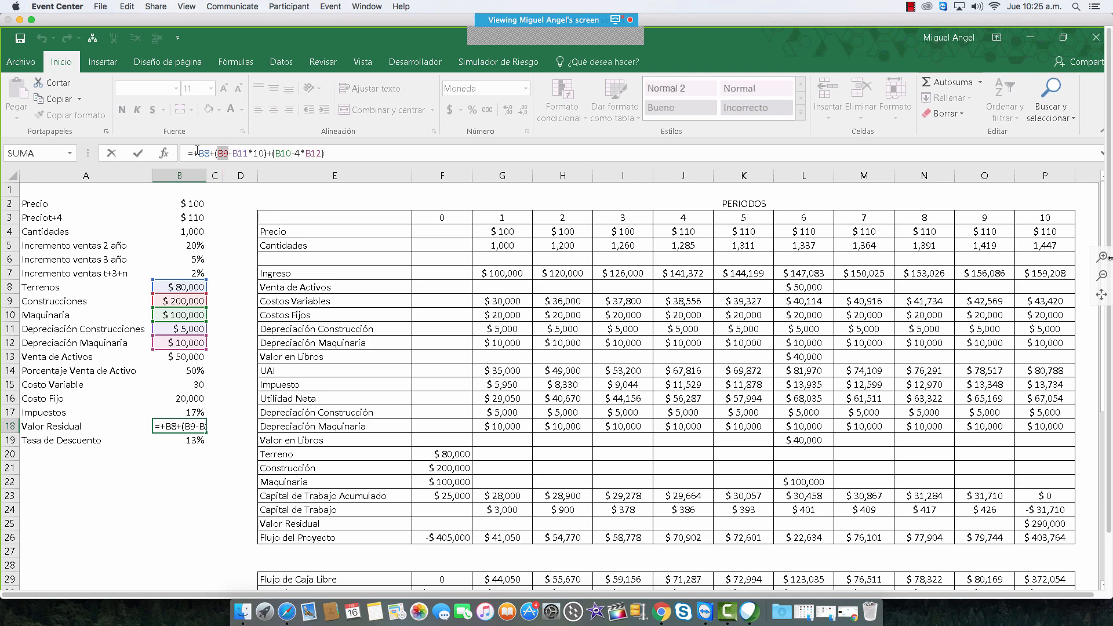
pyautogui.moveTo(199, 154); pyautogui.dragTo(211, 156)
pyautogui.click(224, 155)
pyautogui.moveTo(234, 154); pyautogui.dragTo(239, 154)
pyautogui.moveTo(296, 153); pyautogui.dragTo(323, 153)
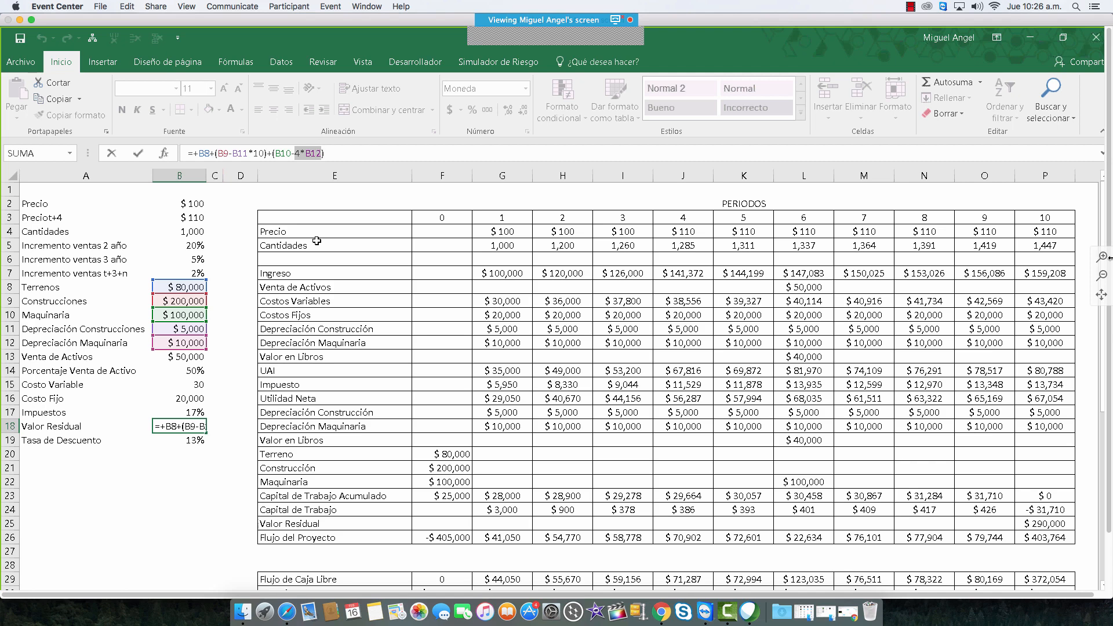
pyautogui.press('Escape')
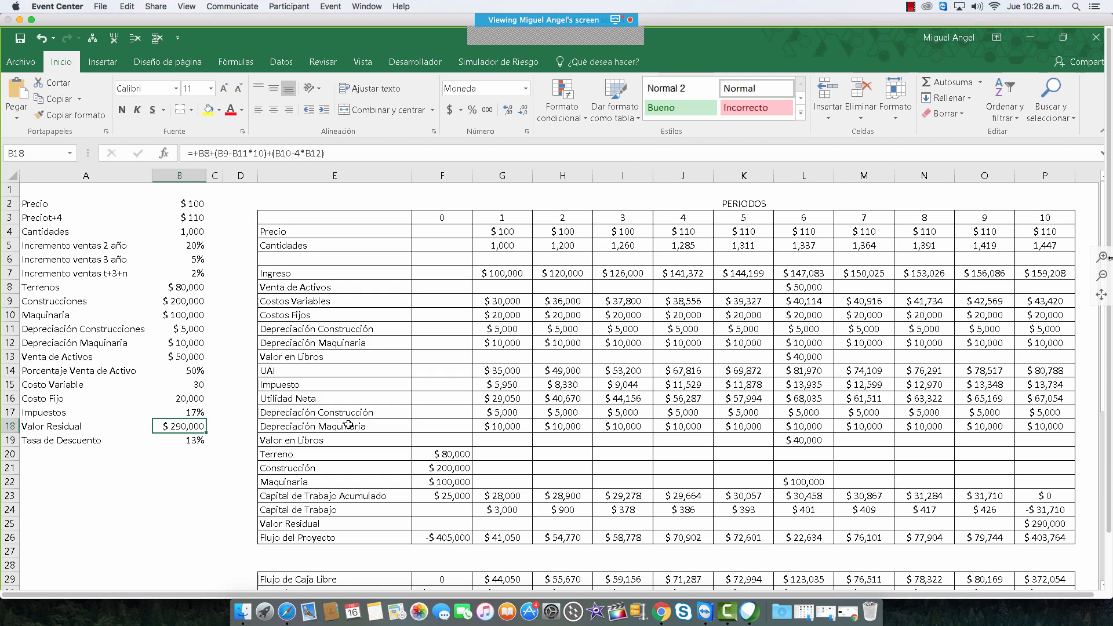
# Step: Check the period 10 Valor Residual cell in the cash flow table
pyautogui.scroll(-3, 348, 425)
pyautogui.moveTo(506, 481); pyautogui.dragTo(1059, 481)
pyautogui.click(1057, 482)
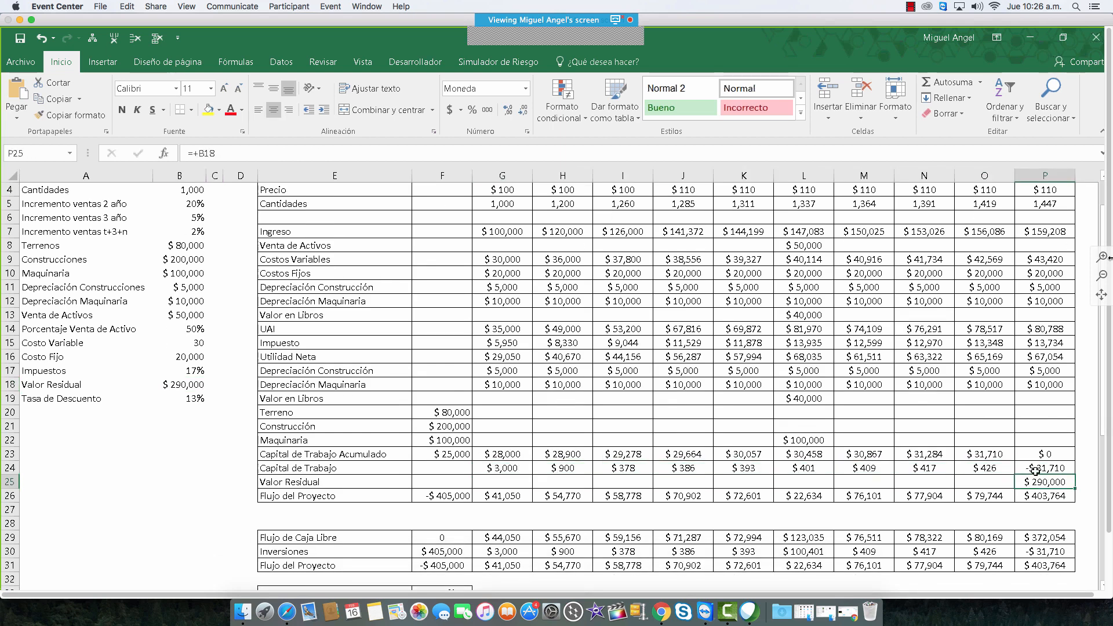
pyautogui.scroll(3, 644, 396)
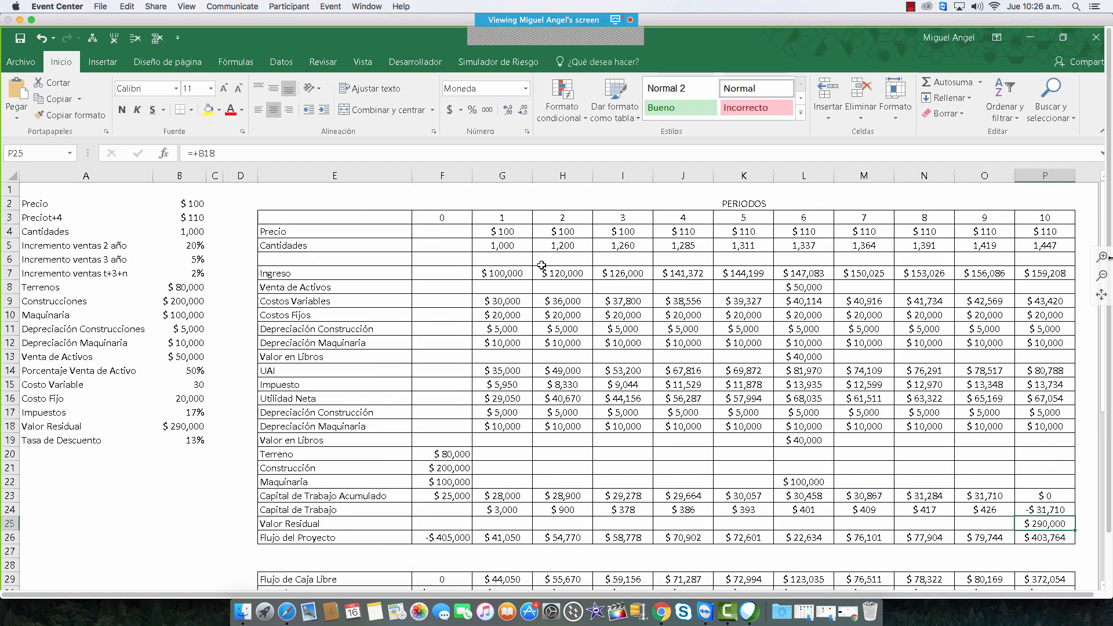
# Step: Inspect the period 1 Ingreso formula along with the Precio and Cantidades cells it multiplies
pyautogui.click(518, 236)
pyautogui.click(513, 244)
pyautogui.click(515, 272)
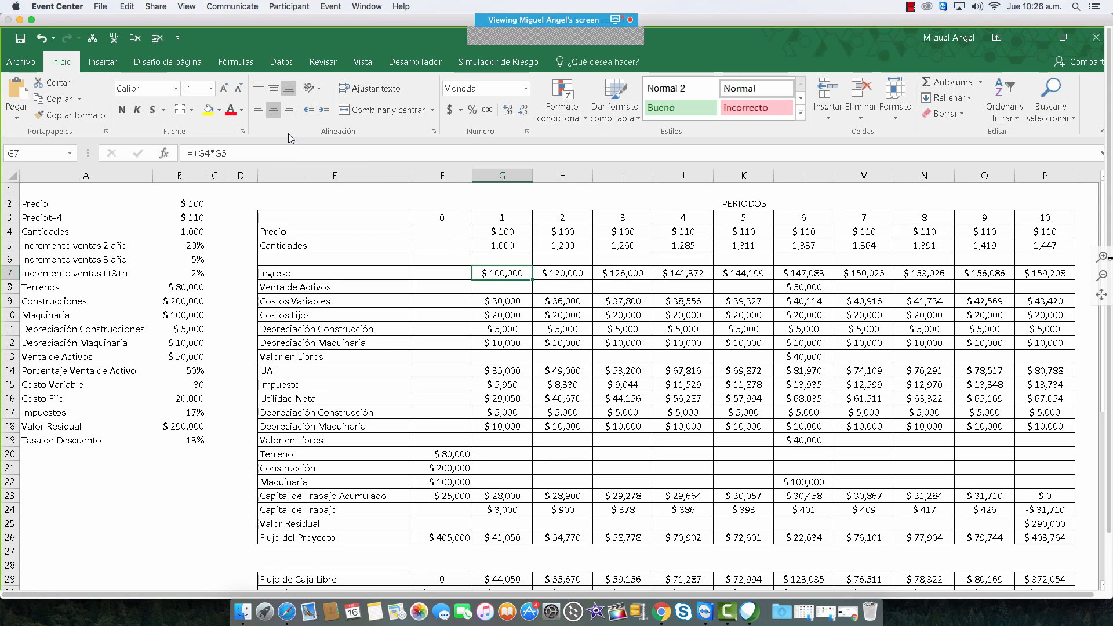
pyautogui.click(336, 156)
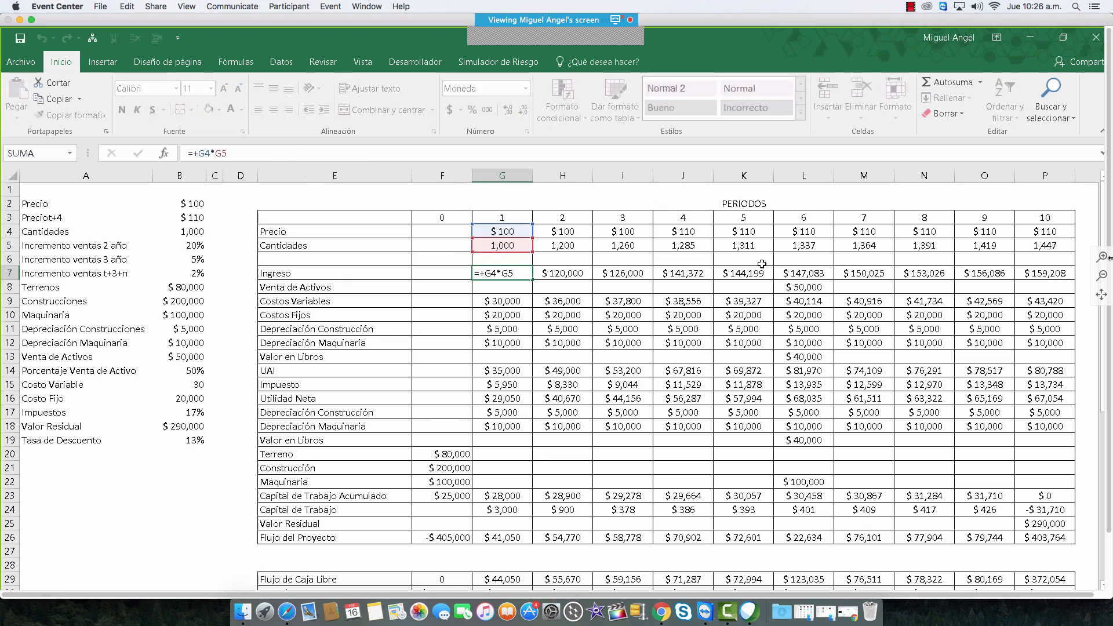
pyautogui.press('Return')
# Step: Check the period 6 Venta de Activos cell, highlight the machinery's useful life on PowerPoint's Ejercicio slide, and return to the Excel workbook
pyautogui.click(811, 287)
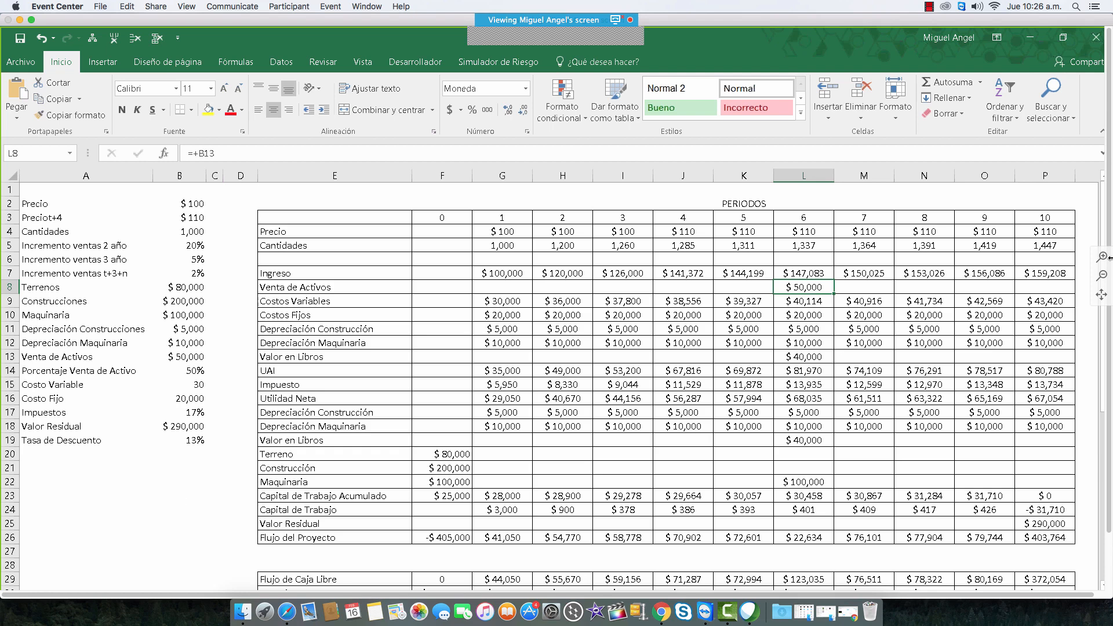
pyautogui.click(284, 580)
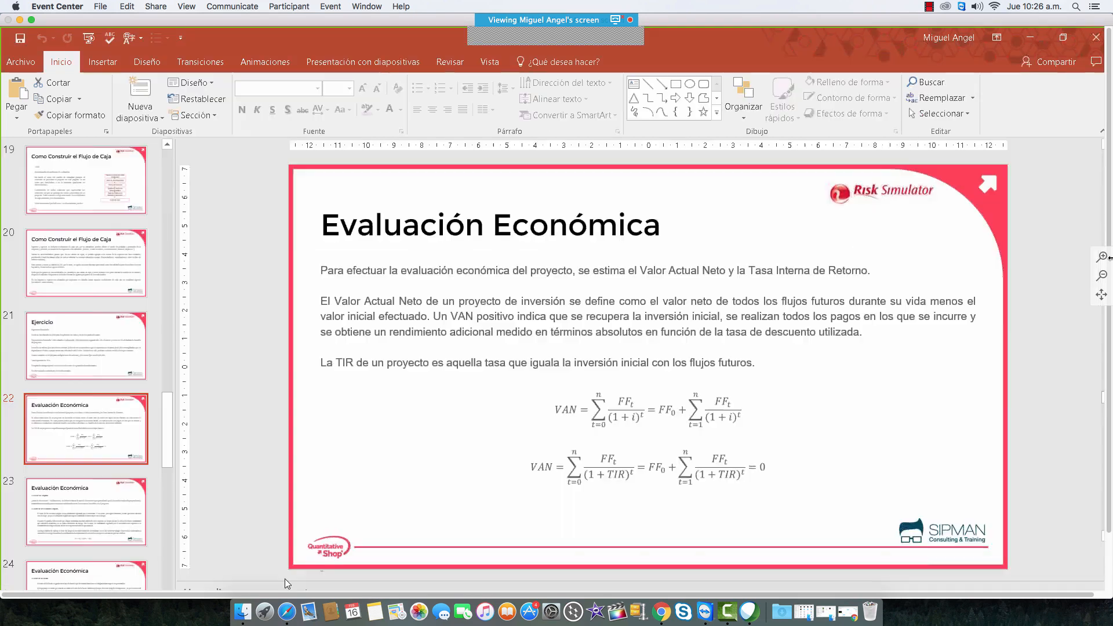
pyautogui.click(56, 350)
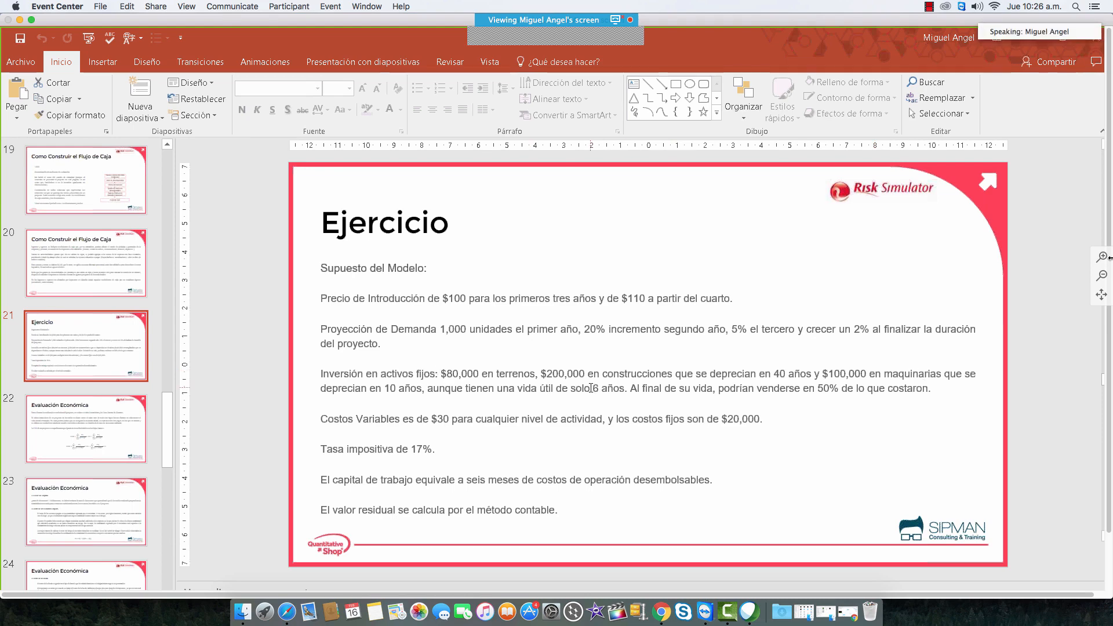
pyautogui.moveTo(625, 388); pyautogui.dragTo(593, 388)
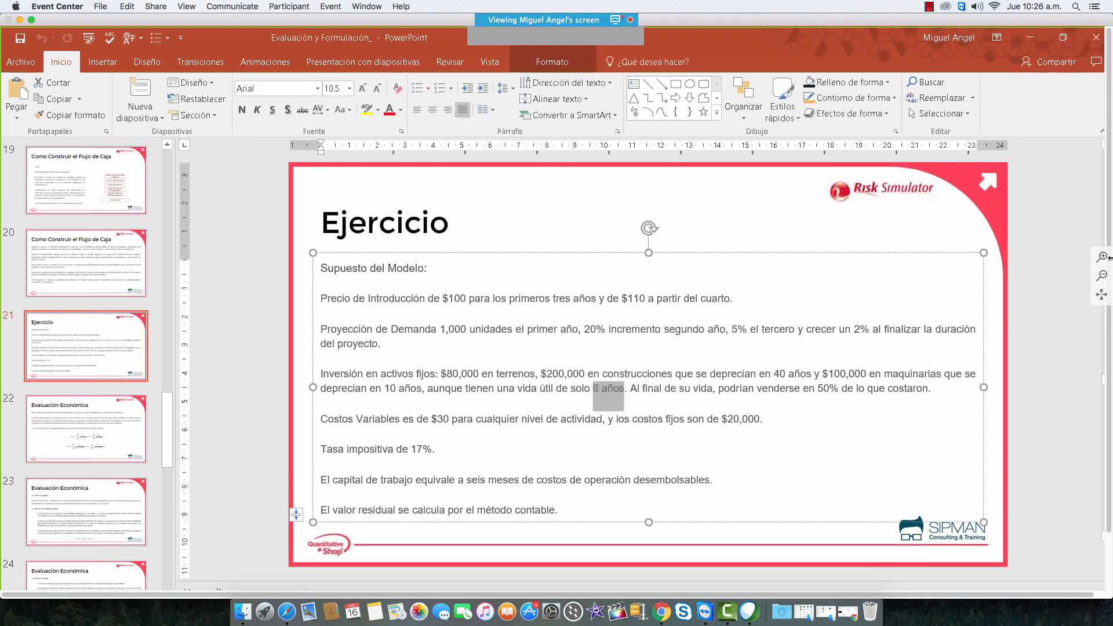
pyautogui.hotkey('alt', 'Tab')
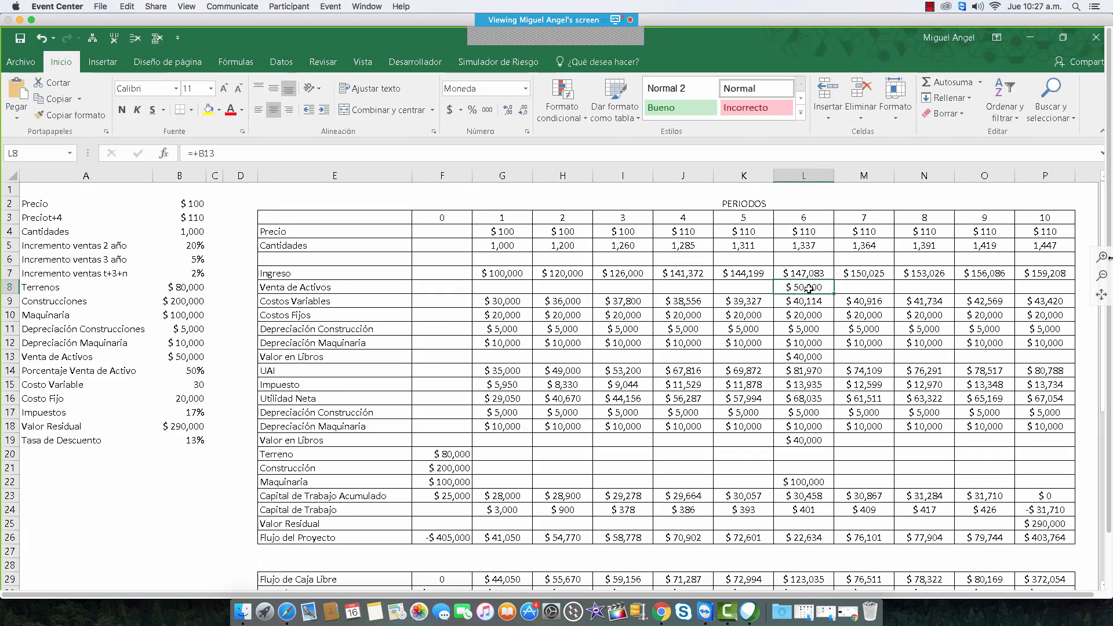
# Step: Check the period 6 Valor en Libros cell and inspect the cells referenced by the period 1 Costos Variables formula
pyautogui.click(806, 357)
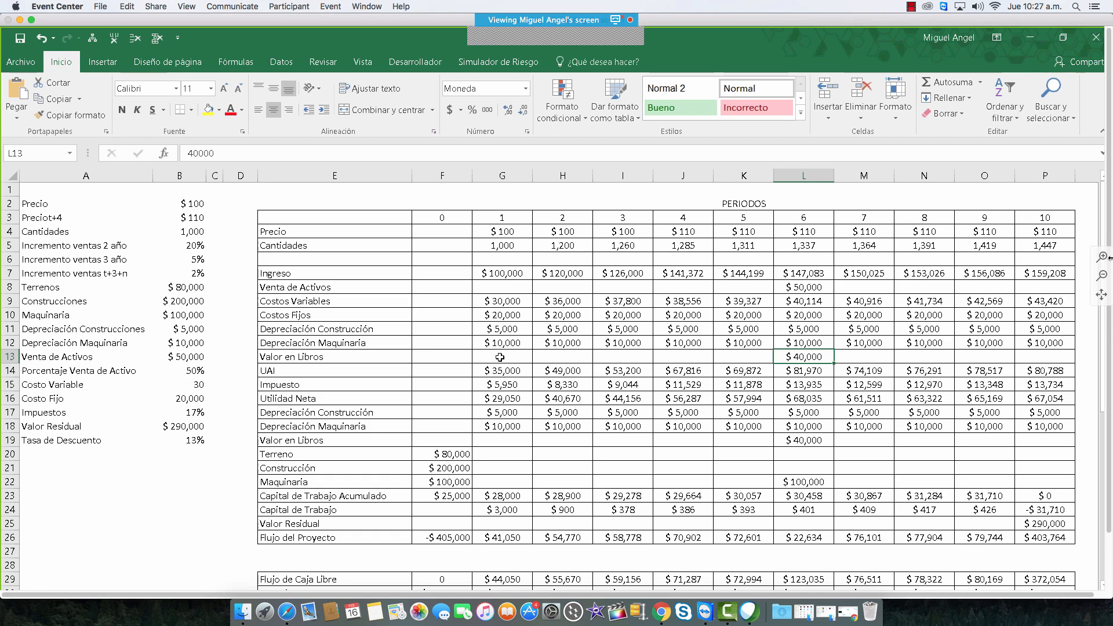
pyautogui.click(499, 330)
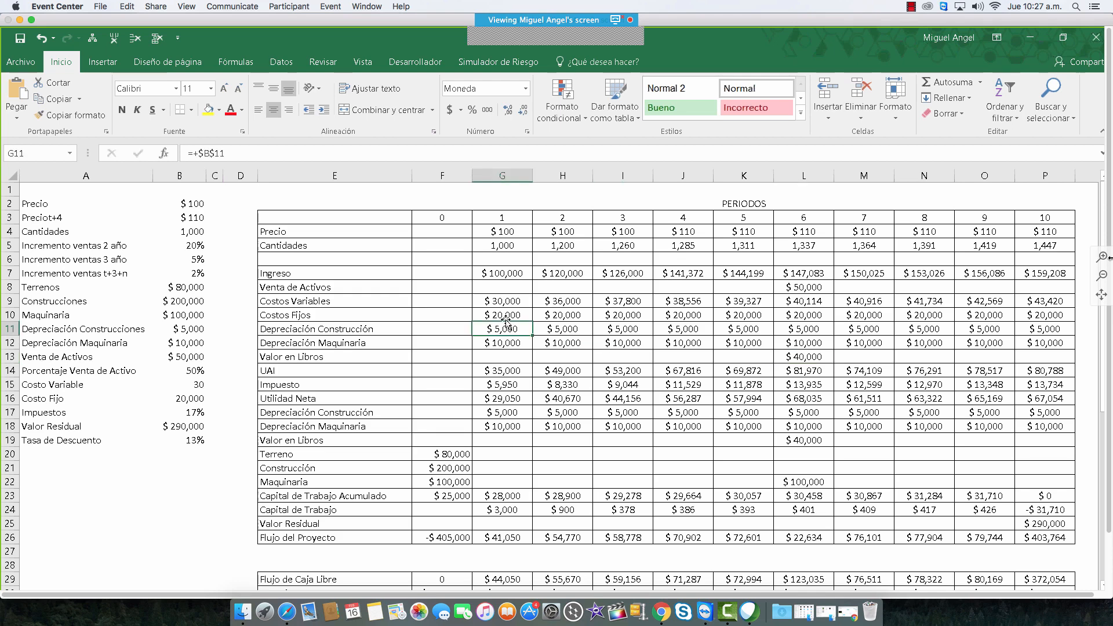
pyautogui.click(505, 316)
pyautogui.click(509, 301)
pyautogui.click(296, 153)
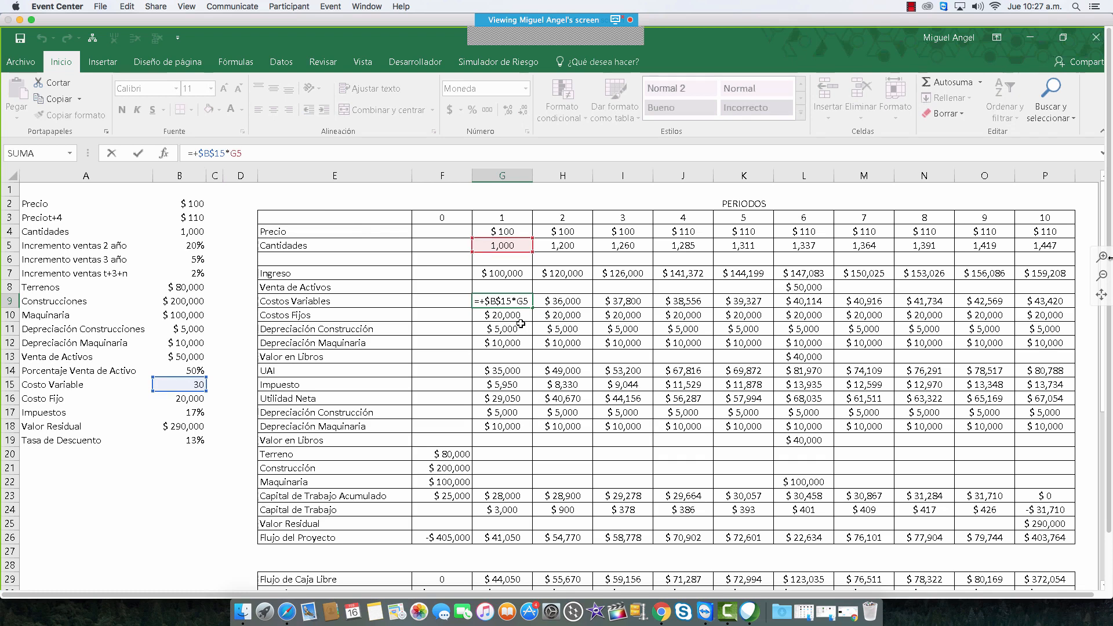
pyautogui.press('Return')
# Step: Highlight Costos Variables and Costos Fijos across periods 1 to 8, and check the period 1 construction and machinery depreciation cells above UAI
pyautogui.moveTo(525, 325); pyautogui.dragTo(906, 304)
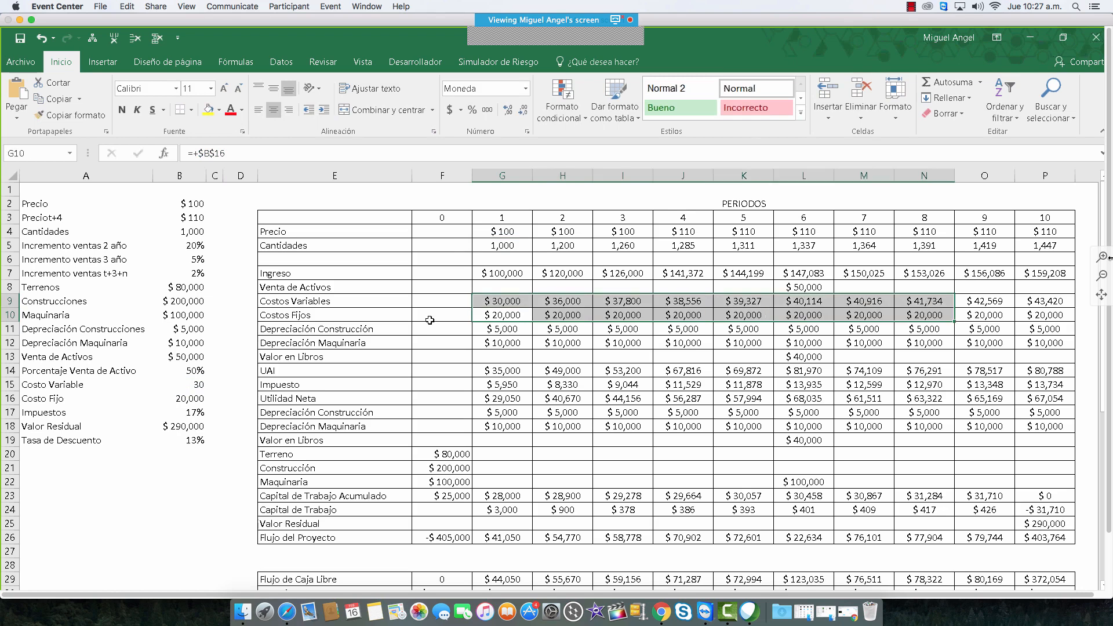
pyautogui.click(497, 334)
pyautogui.click(506, 343)
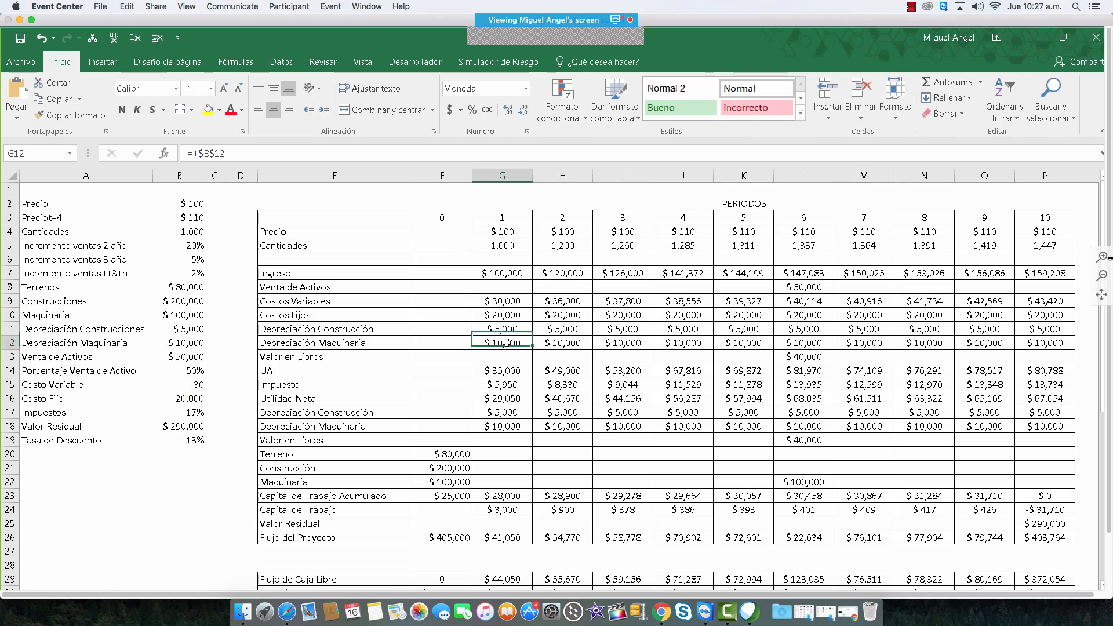
# Step: Inspect the period 1 UAI formula and the income, cost, depreciation and book value cells it references, leaving it unchanged
pyautogui.click(508, 370)
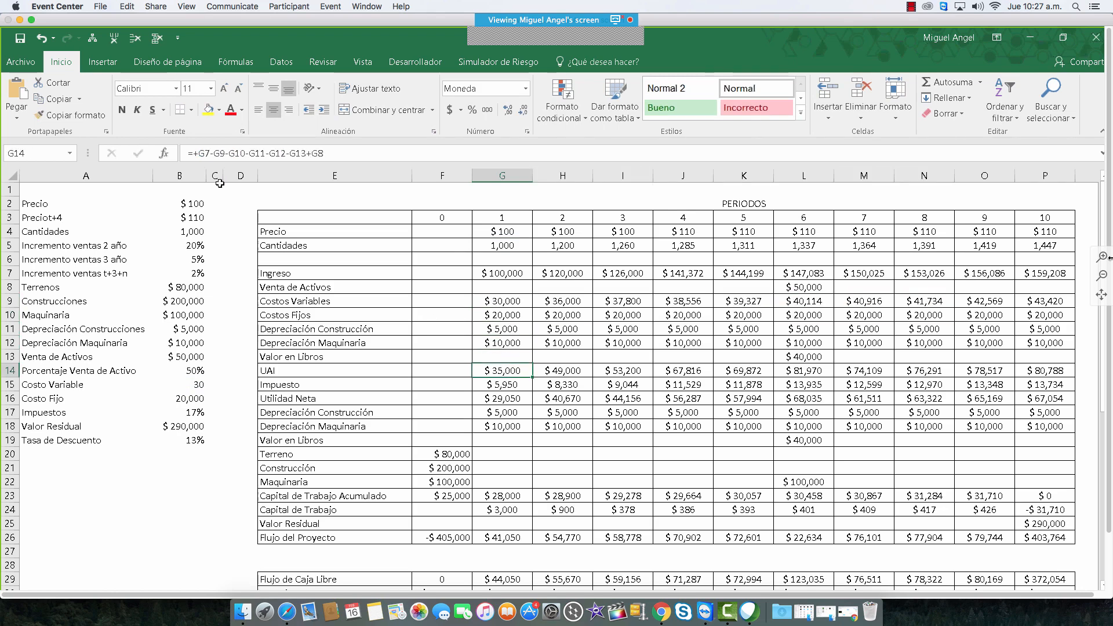
pyautogui.click(361, 153)
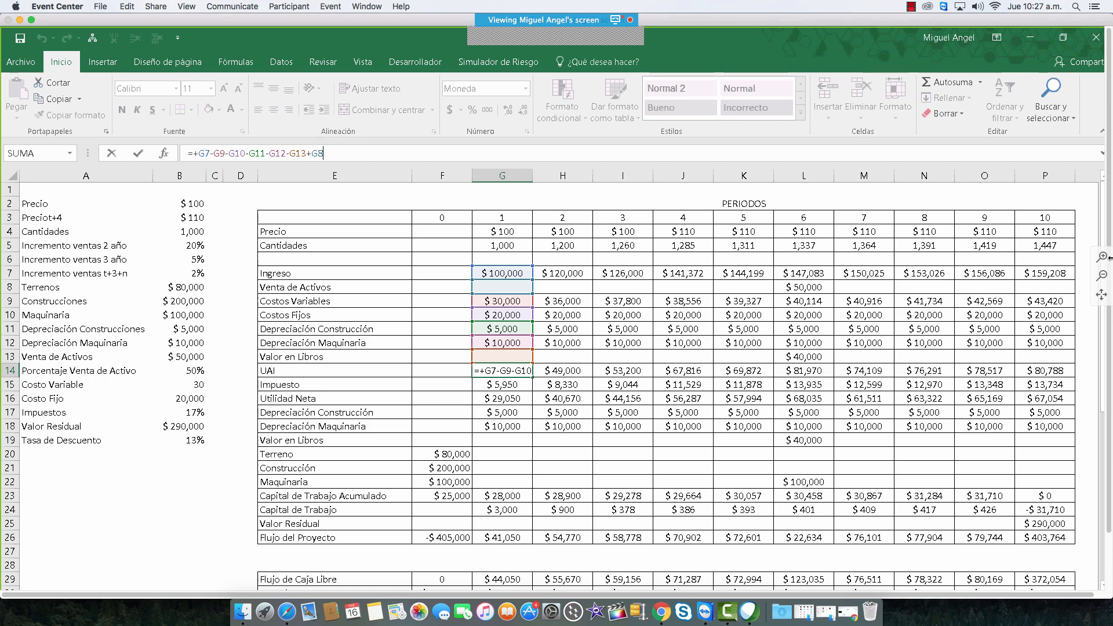
pyautogui.press('Escape')
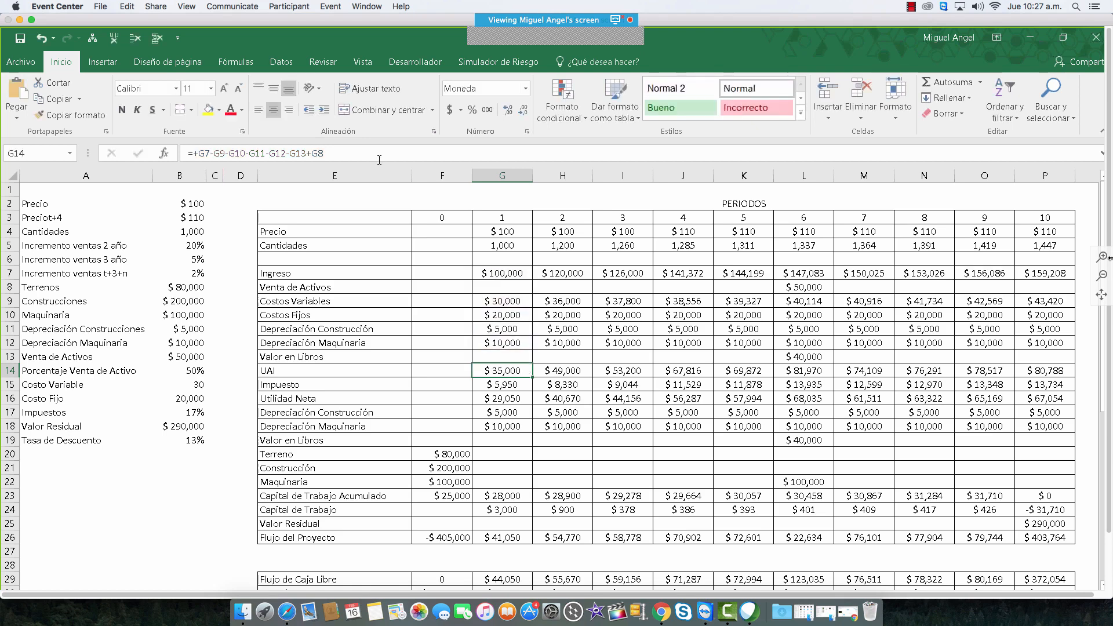
# Step: Examine the period 1 Impuesto formula, tracing its SI condition to the UAI cell and the tax rate in B17
pyautogui.click(513, 385)
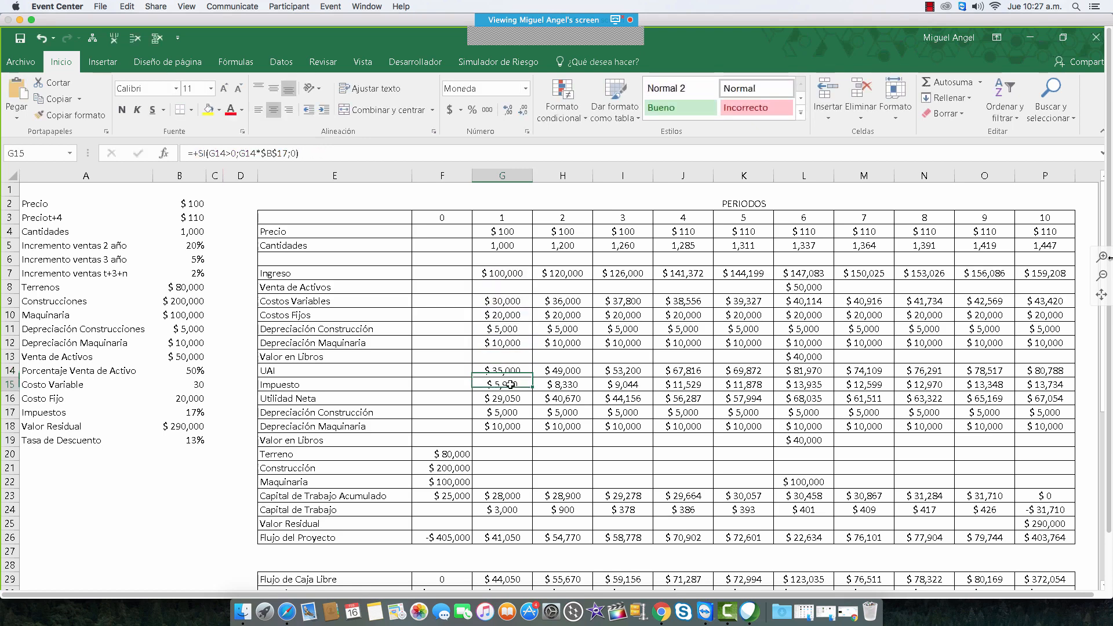
pyautogui.click(314, 153)
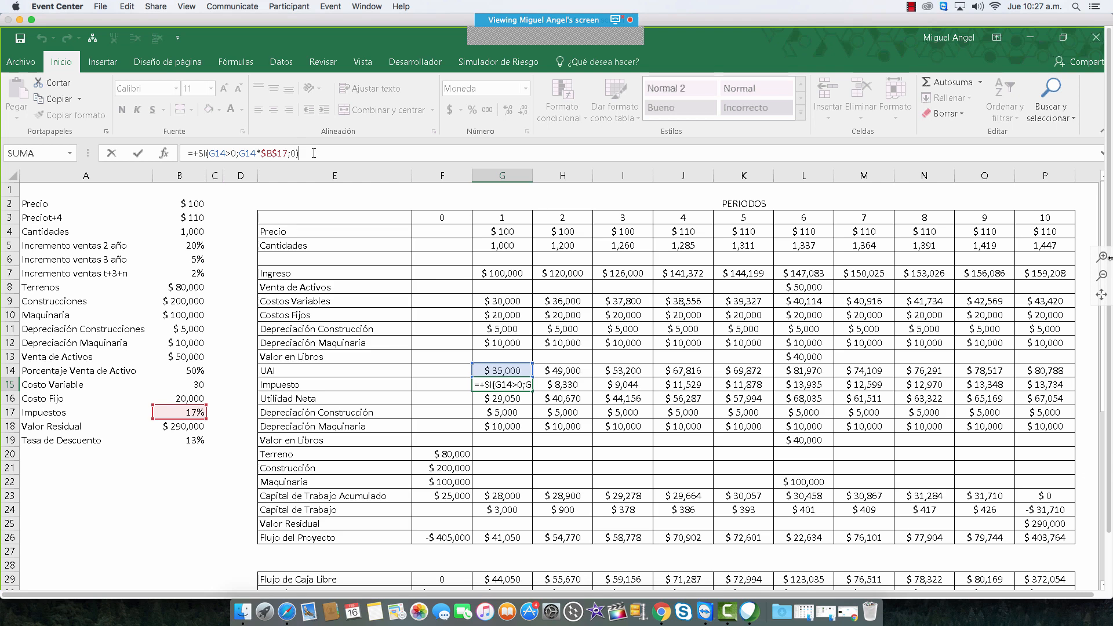
pyautogui.press('Return')
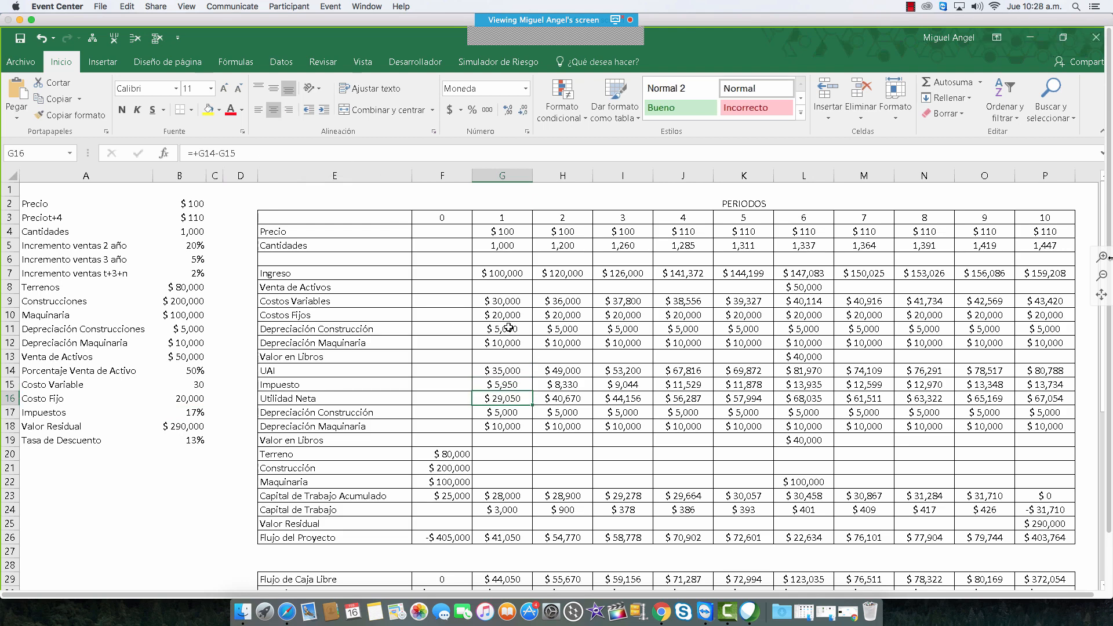
# Step: Compare the period 1 construction and machinery depreciation cells above UAI with the matching cells below Utilidad Neta
pyautogui.click(508, 328)
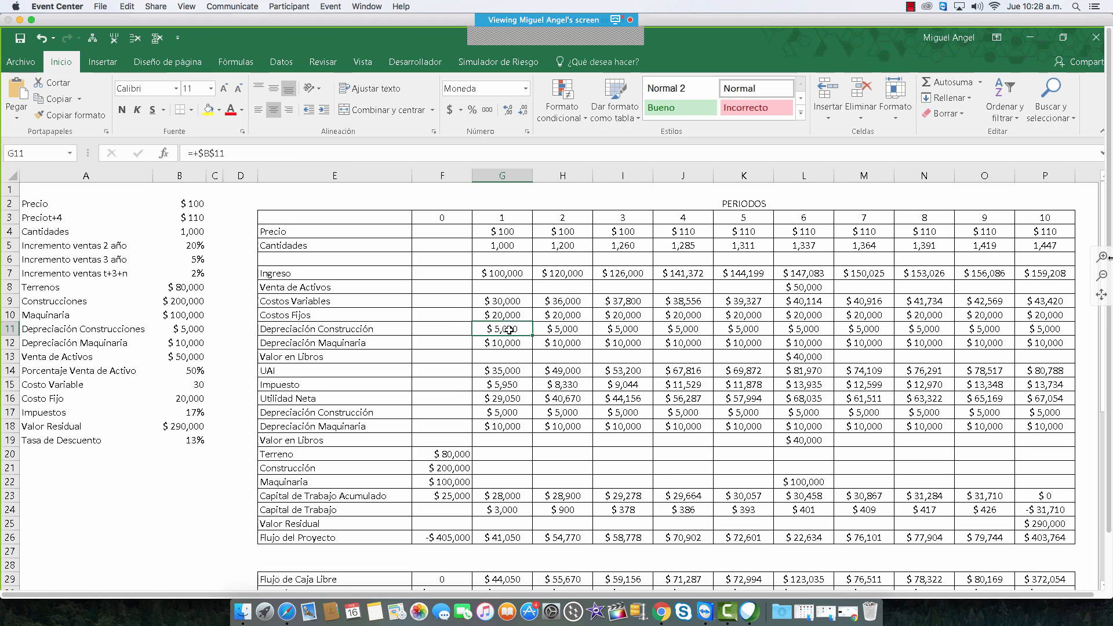
pyautogui.click(512, 343)
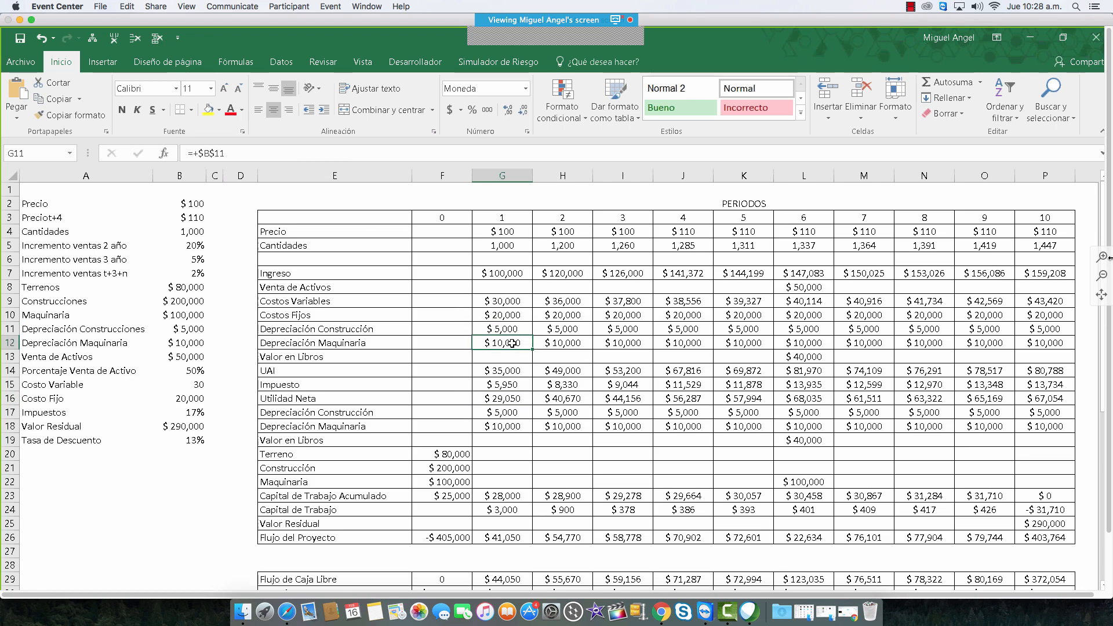
pyautogui.click(507, 410)
pyautogui.click(515, 427)
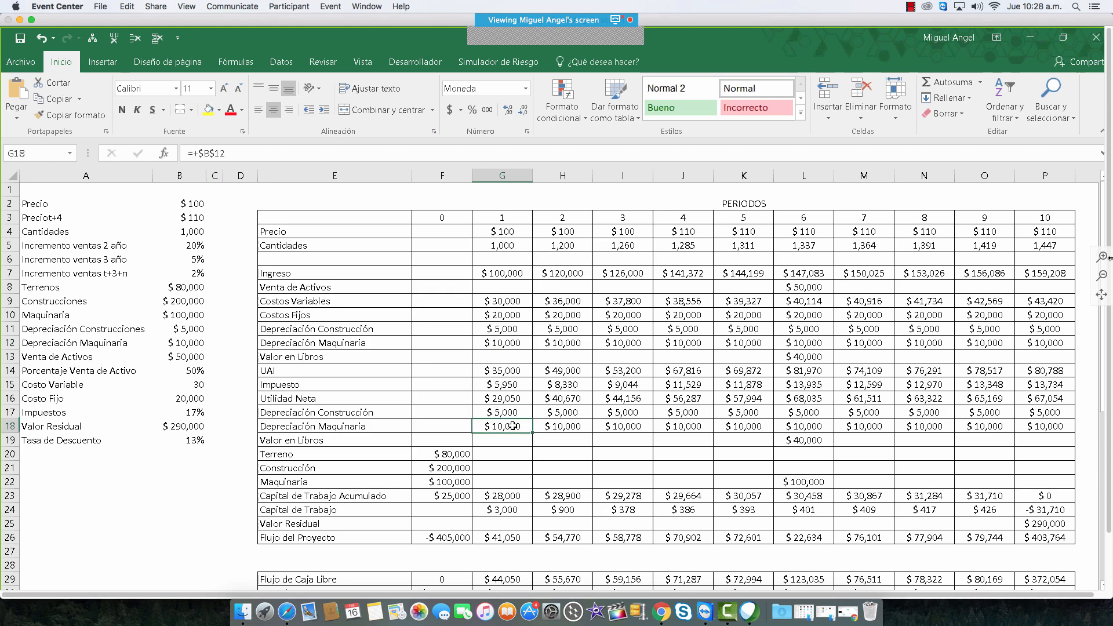
# Step: Inspect the period 1 Capital de Trabajo Acumulado formula and the Capital de Trabajo formula beneath it without changing either
pyautogui.click(524, 494)
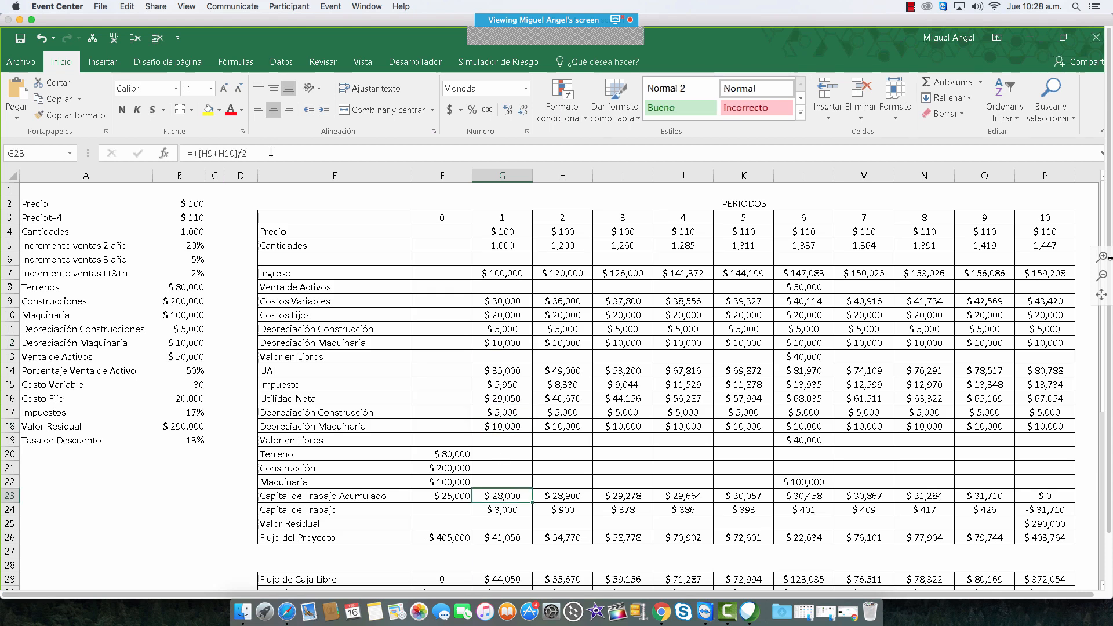
pyautogui.click(239, 154)
pyautogui.press('Escape')
pyautogui.click(504, 511)
pyautogui.click(268, 153)
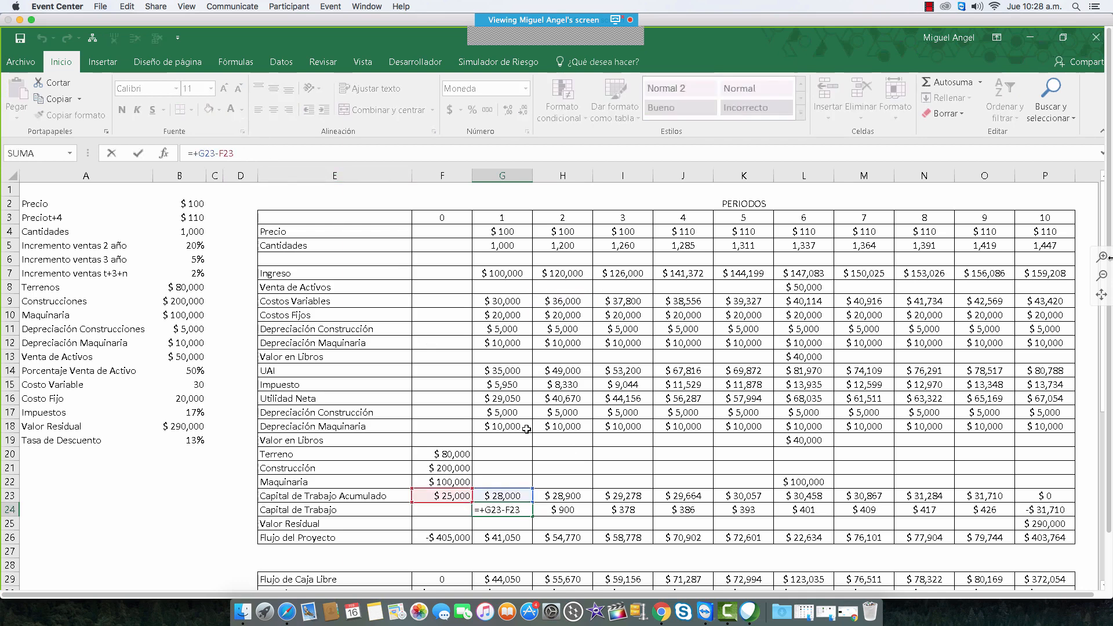
pyautogui.press('Escape')
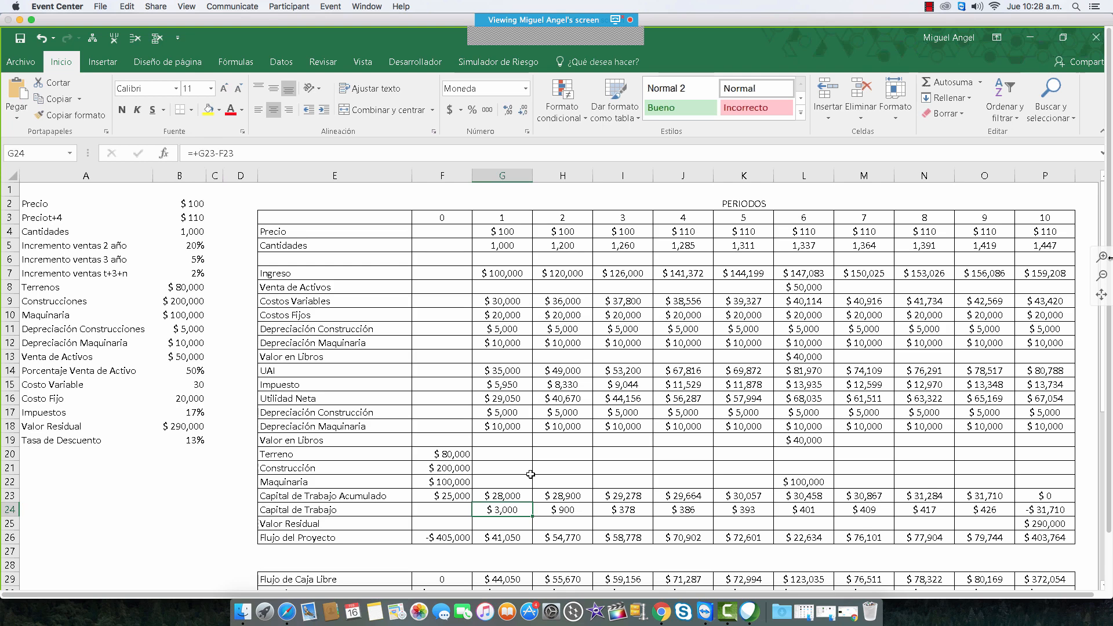
# Step: Inspect the period 0 Capital de Trabajo Acumulado formula, consult the working capital assumption on PowerPoint's Ejercicio slide, and return to the Excel workbook
pyautogui.click(370, 509)
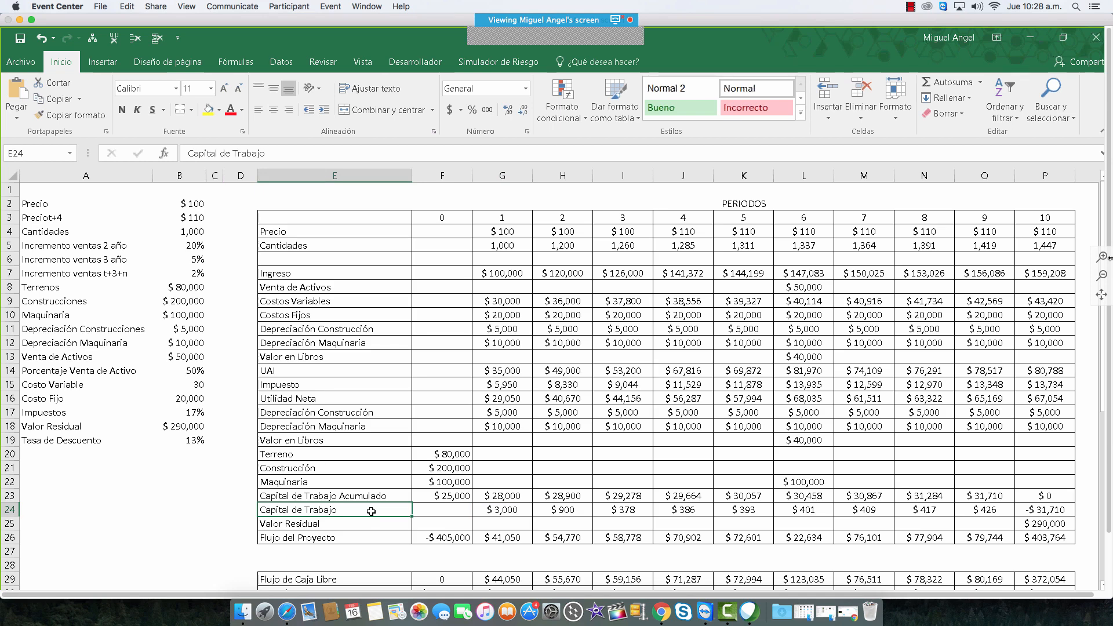
pyautogui.click(456, 497)
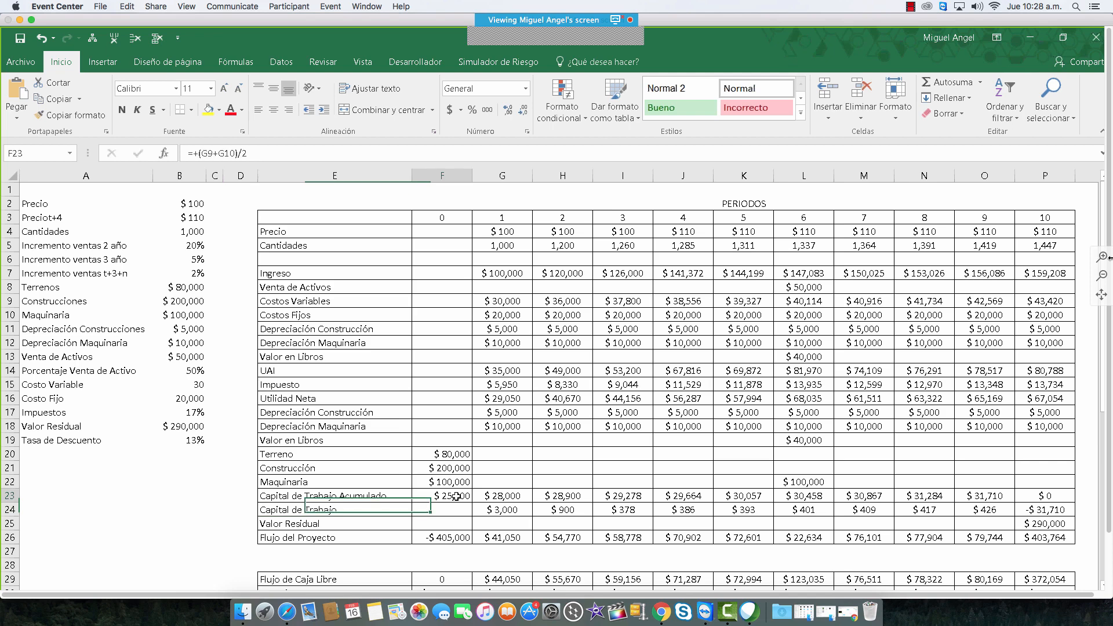
pyautogui.click(272, 154)
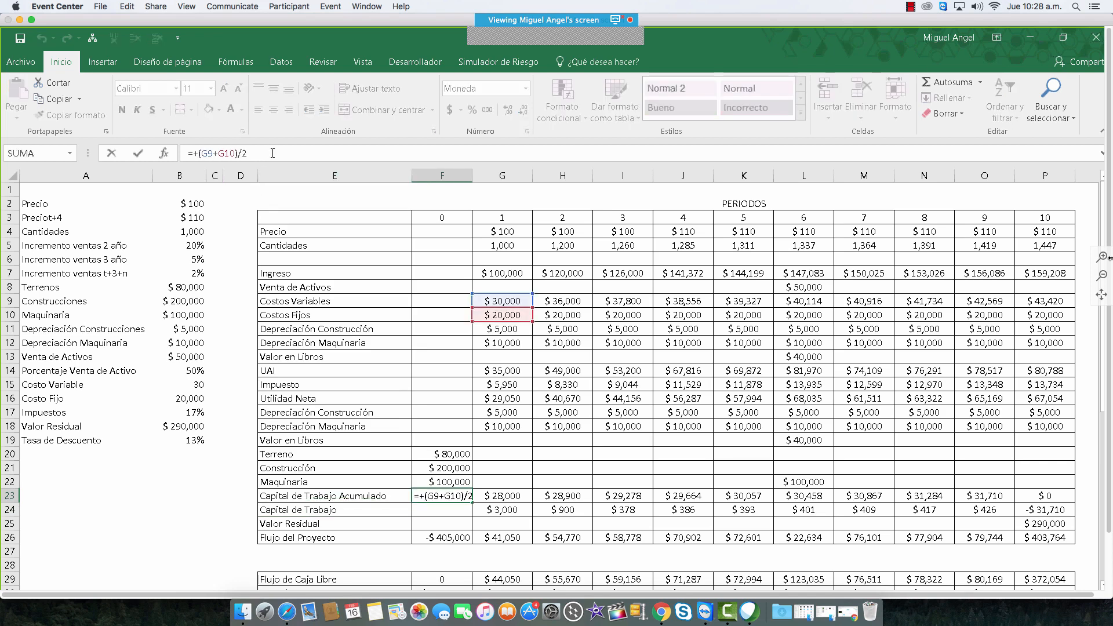
pyautogui.press('Escape')
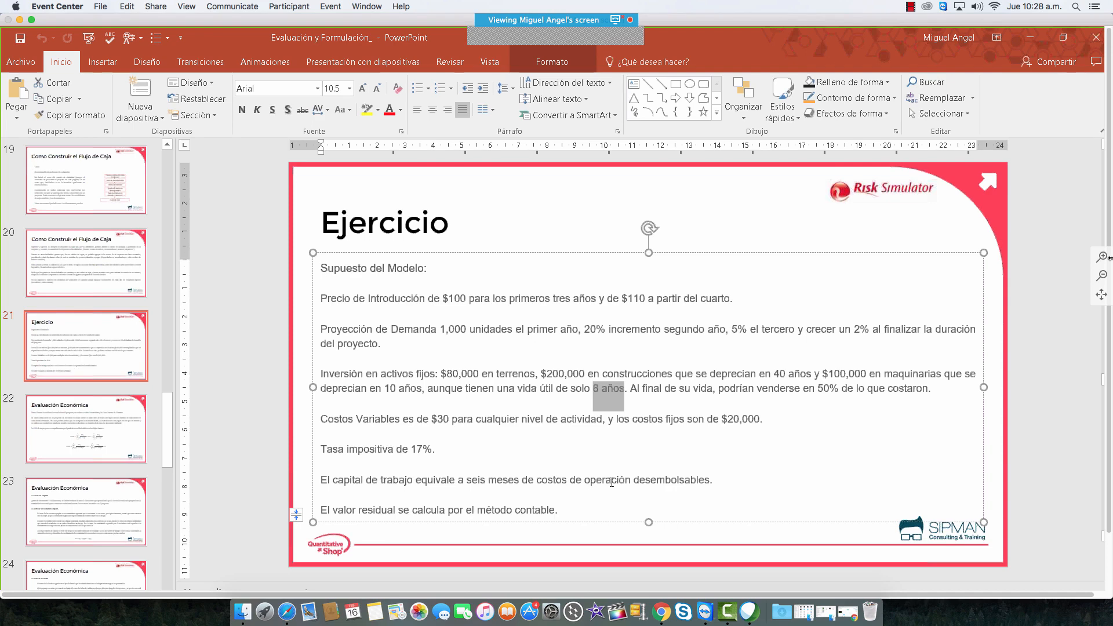
pyautogui.hotkey('alt', 'Tab')
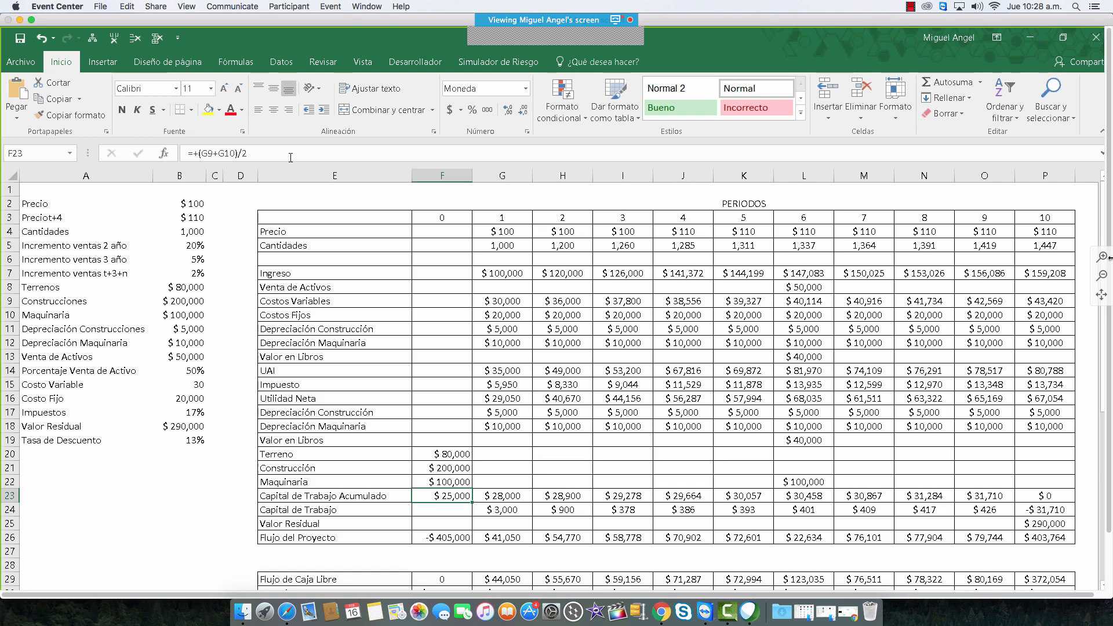
# Step: Re-examine the period 0 Capital de Trabajo Acumulado formula in F23, tracing its references to the period 1 variable and fixed costs
pyautogui.press('F2')
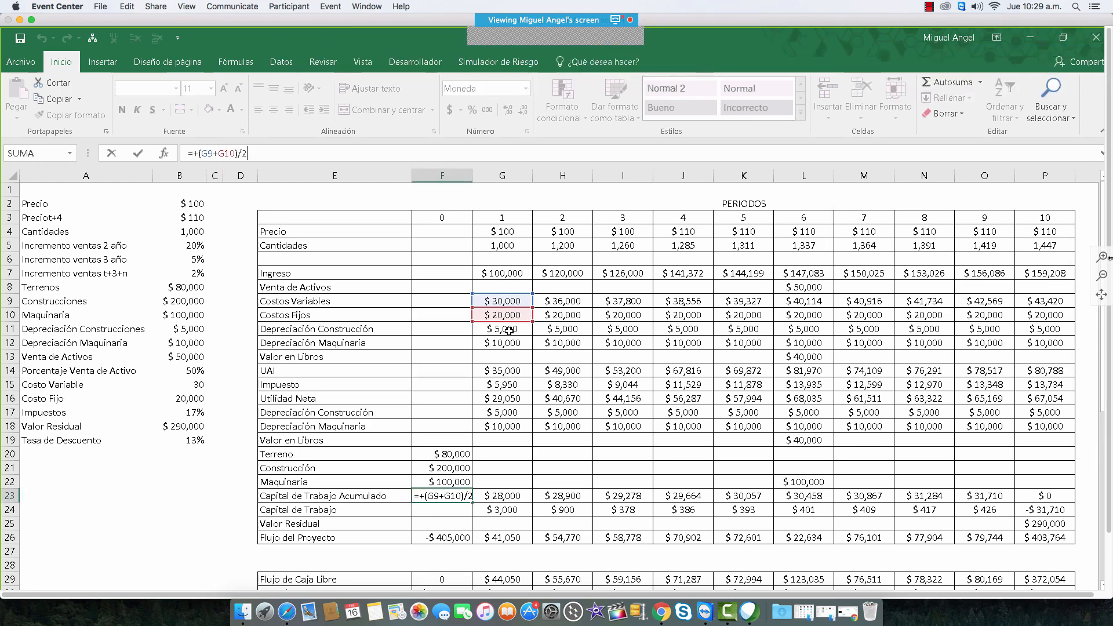
pyautogui.press('Escape')
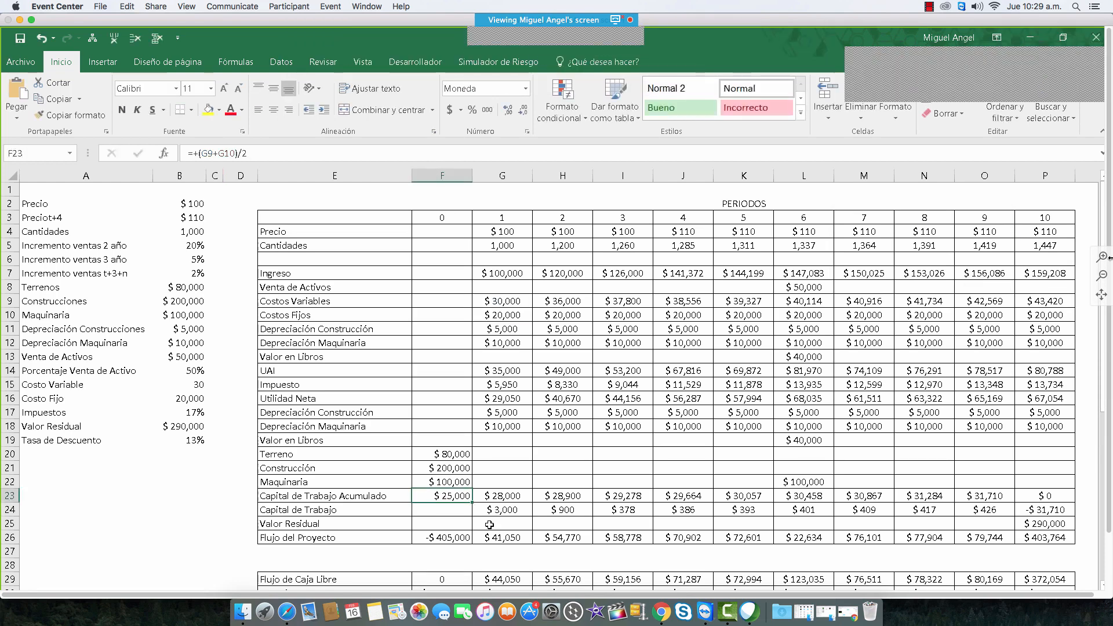
pyautogui.doubleClick(462, 497)
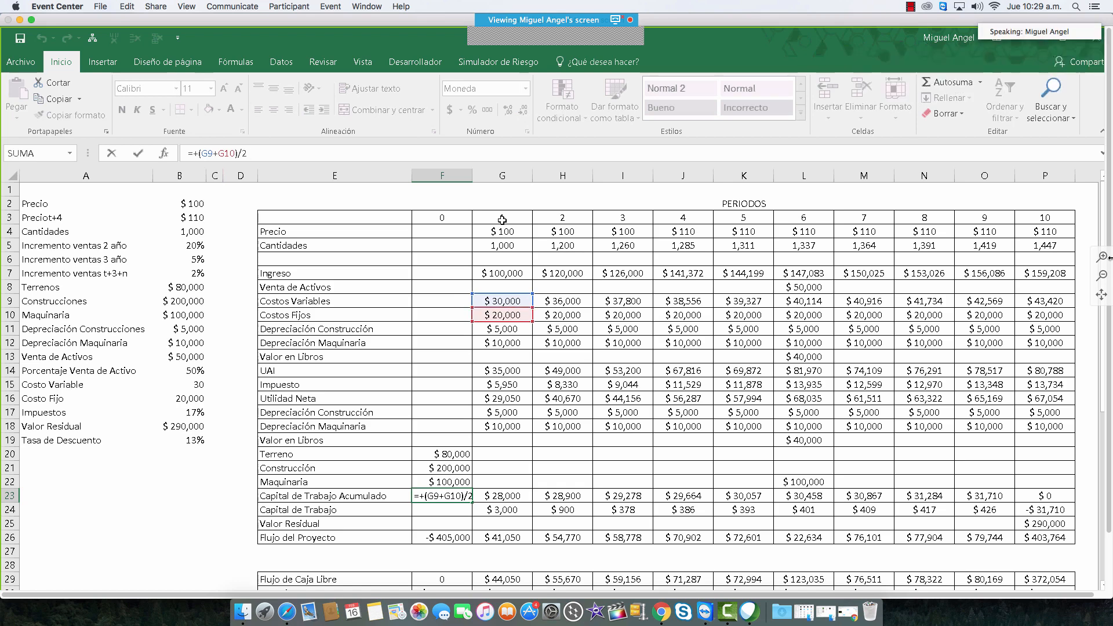
pyautogui.press('Tab')
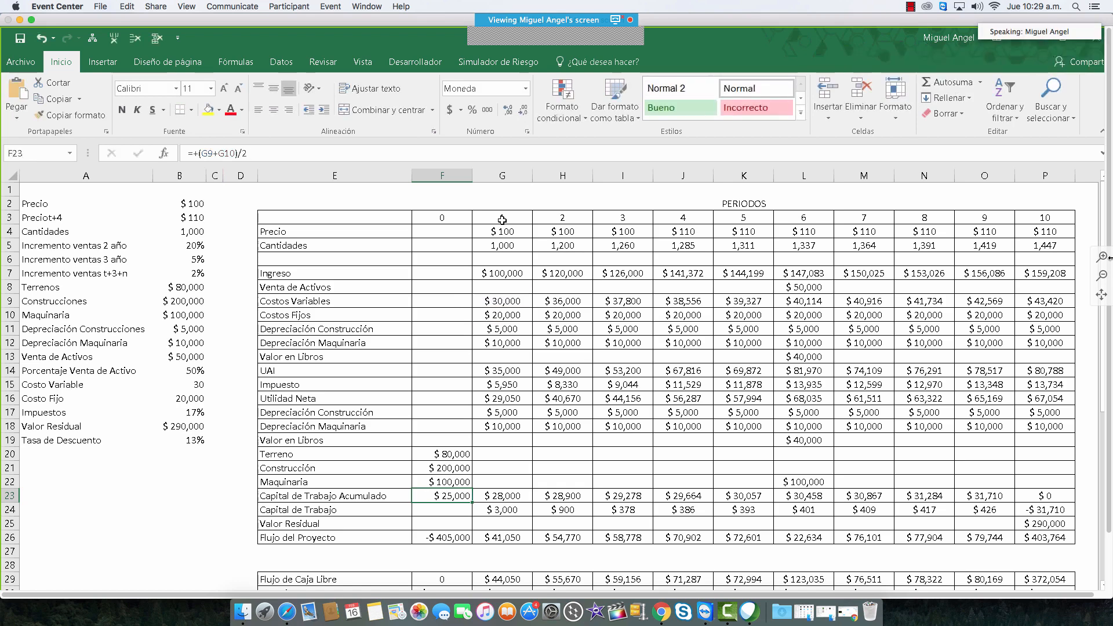
# Step: Inspect the Capital de Trabajo Acumulado formulas for periods 1, 2 and 3, tracing each to the following period's costs
pyautogui.click(335, 154)
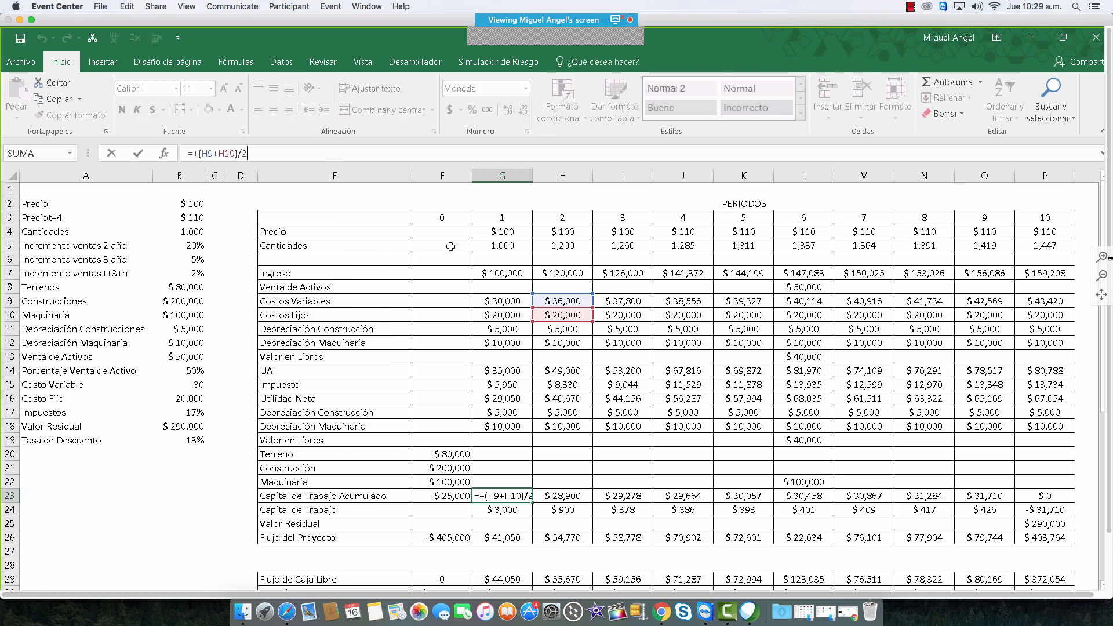
pyautogui.press('Tab')
pyautogui.click(277, 151)
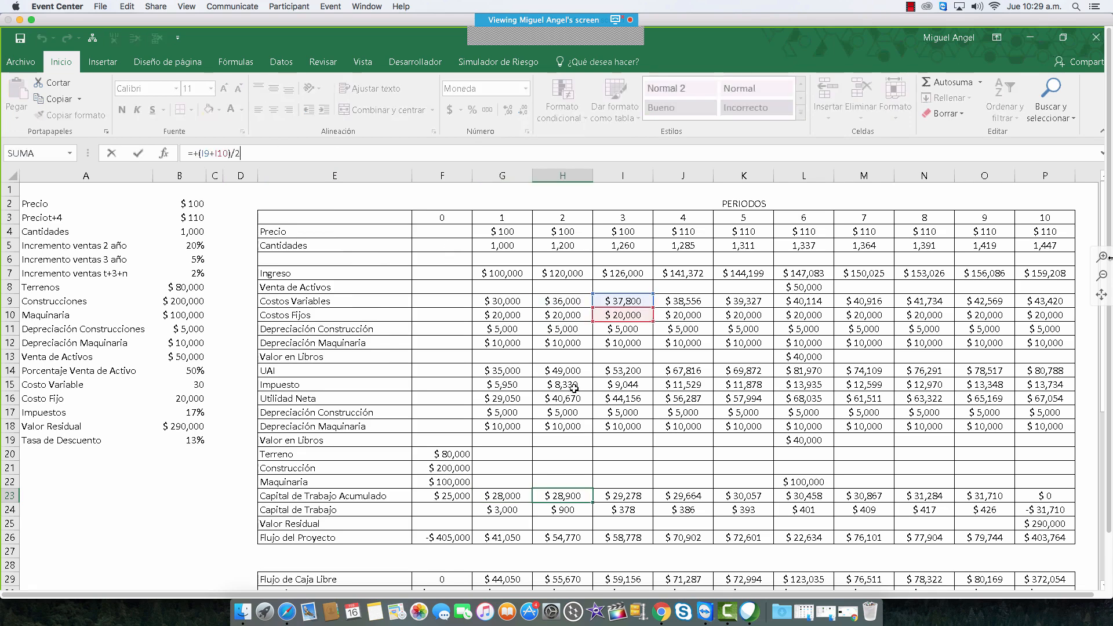
pyautogui.click(630, 494)
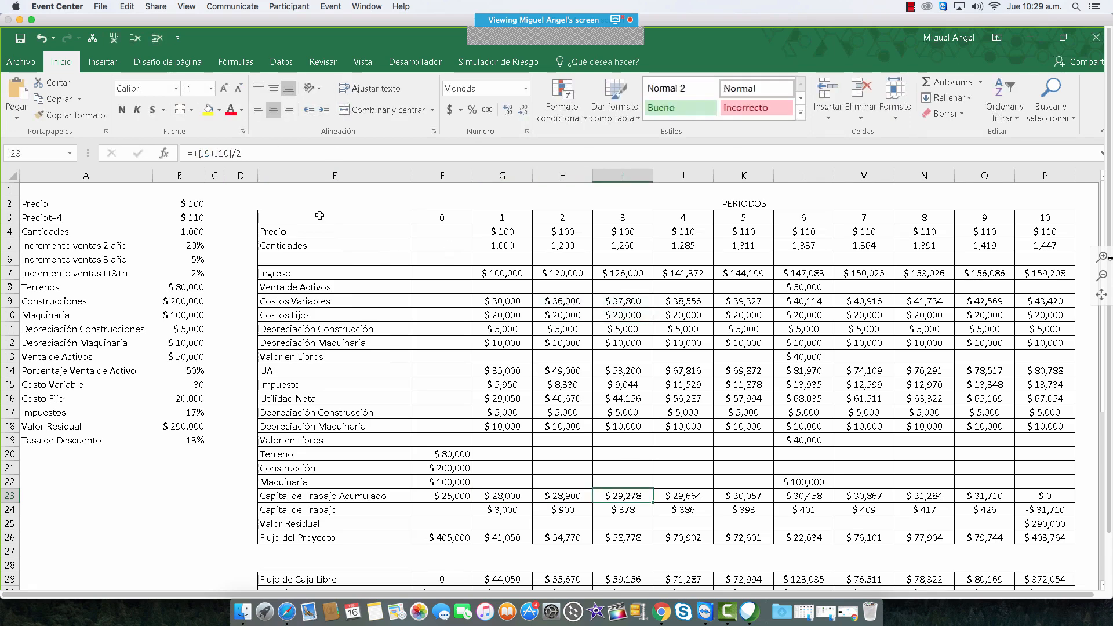
pyautogui.click(301, 154)
pyautogui.press('Return')
# Step: Examine the period 1 Capital de Trabajo formula in G24, tracing the two accumulated working capital cells it subtracts
pyautogui.click(504, 511)
pyautogui.click(257, 154)
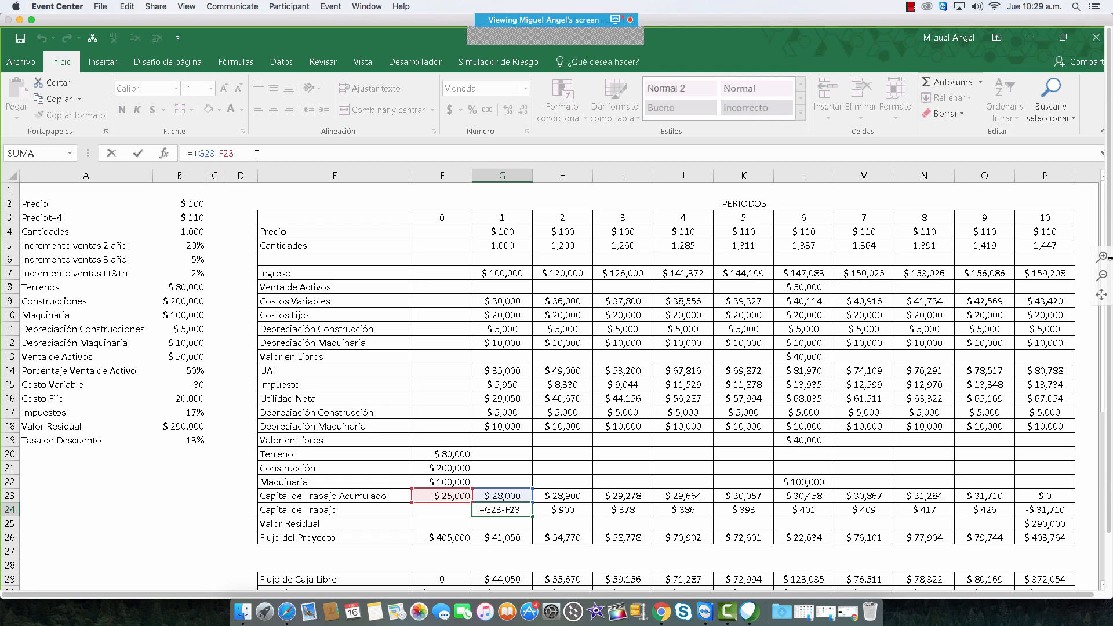
pyautogui.hotkey('shift', 'Return')
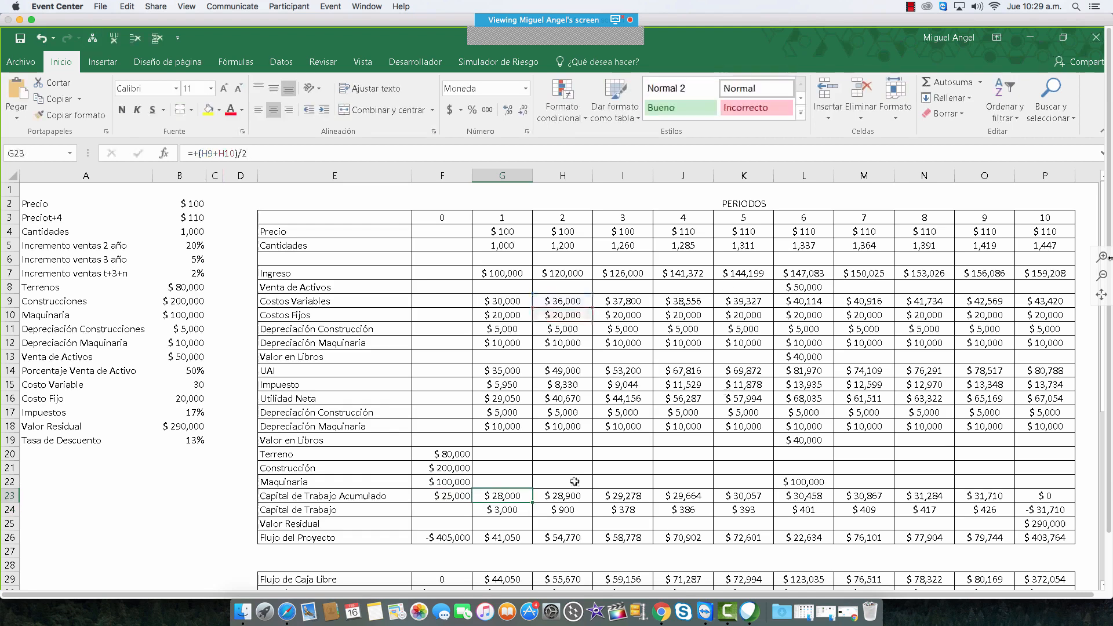
pyautogui.press('Down')
pyautogui.press('F2')
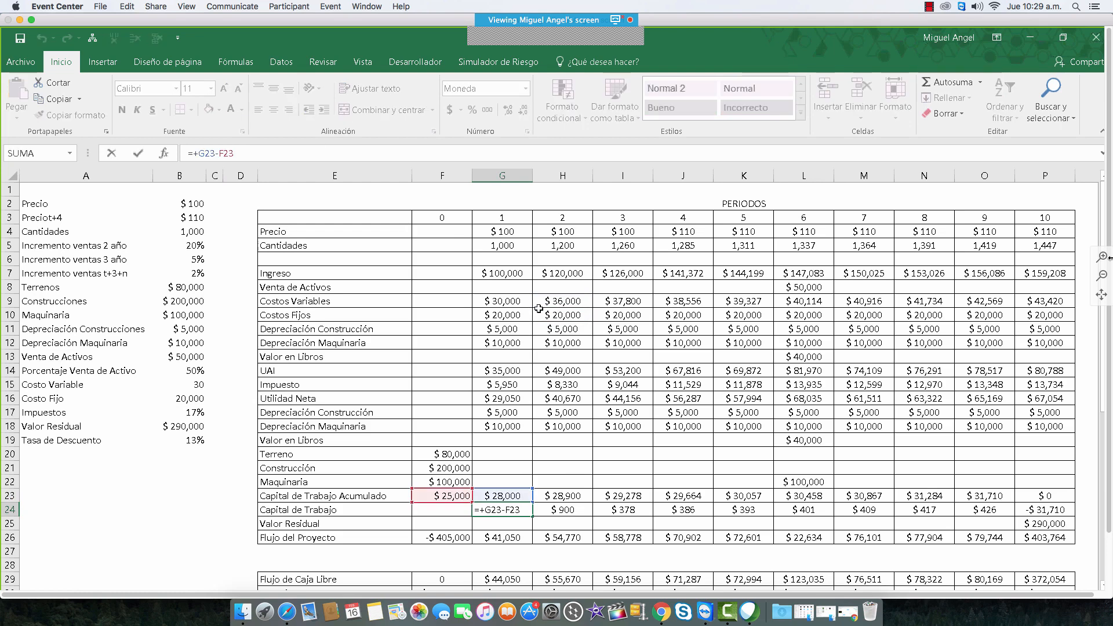
pyautogui.press('Escape')
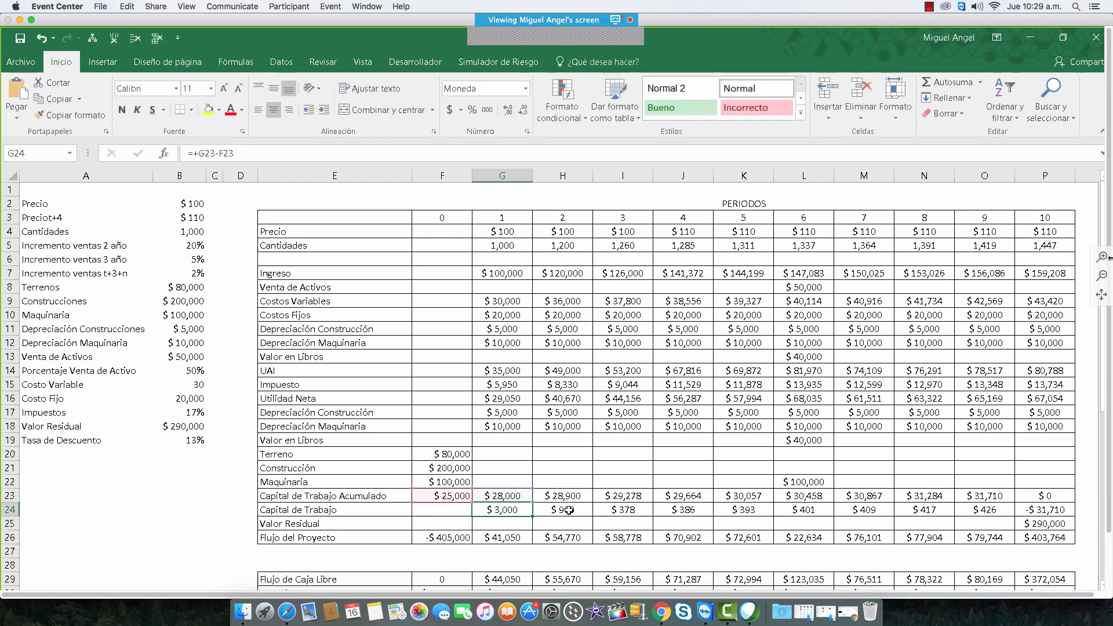
# Step: Check the period 10 Capital de Trabajo and Capital de Trabajo Acumulado cells
pyautogui.click(1043, 511)
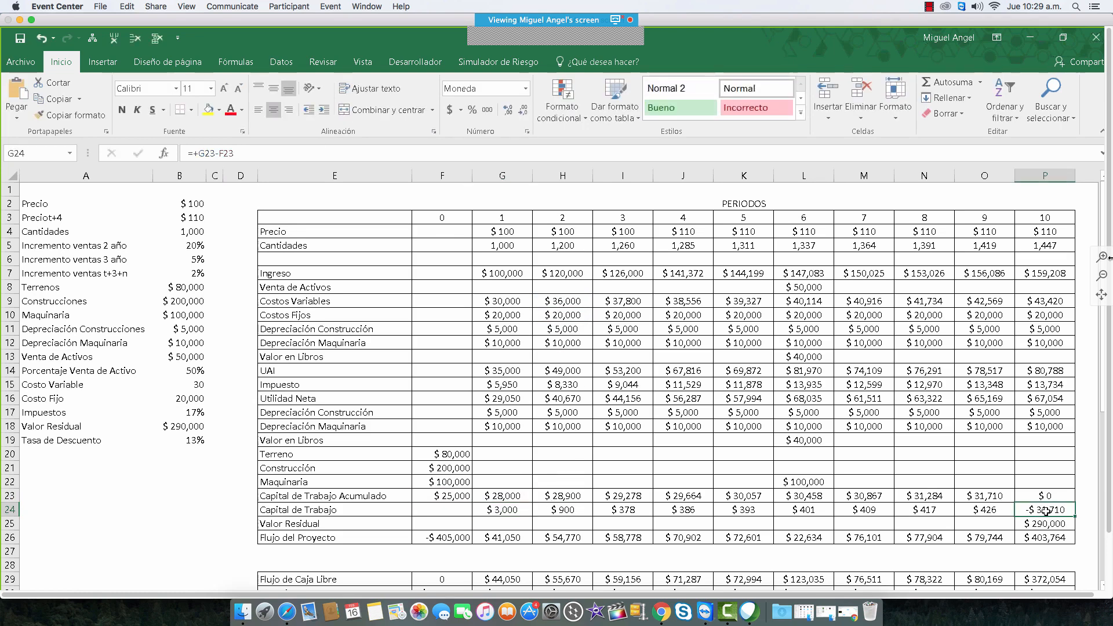
pyautogui.click(1035, 496)
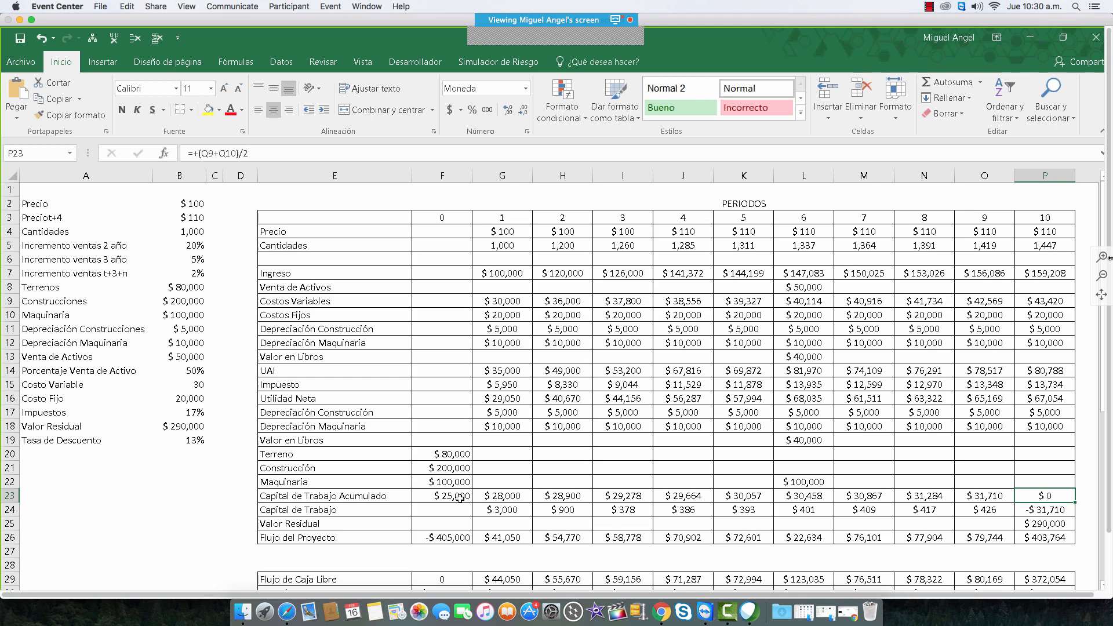
# Step: Inspect the period 10 Valor Residual in P25 and its source formula in B18, comparing it with the exercise's contable method in the PowerPoint slide
pyautogui.click(1026, 525)
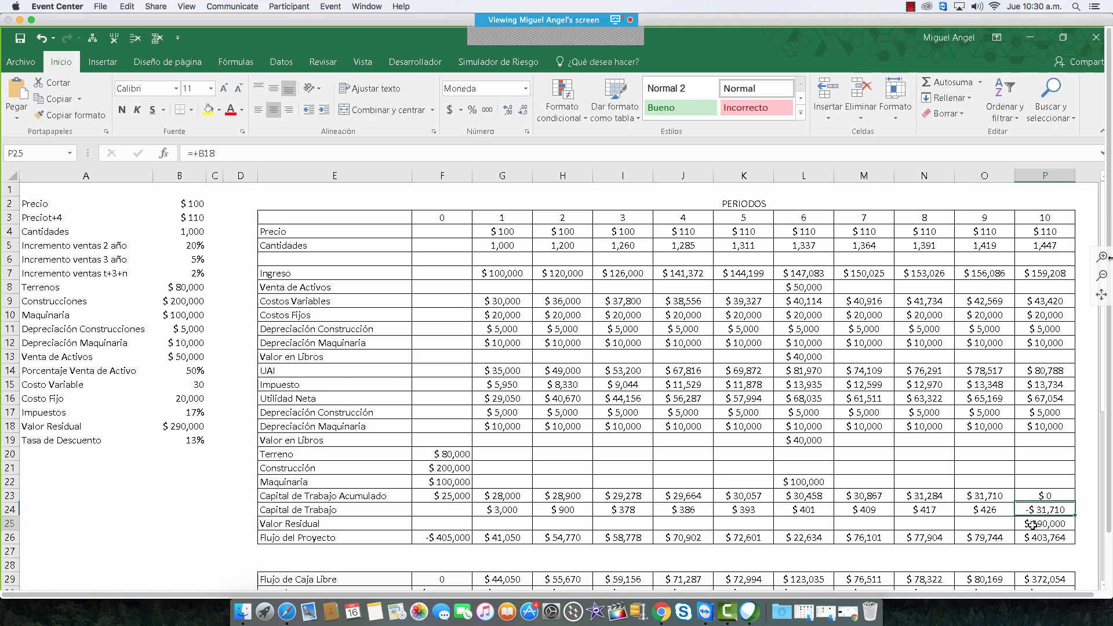
pyautogui.write('=+B18')
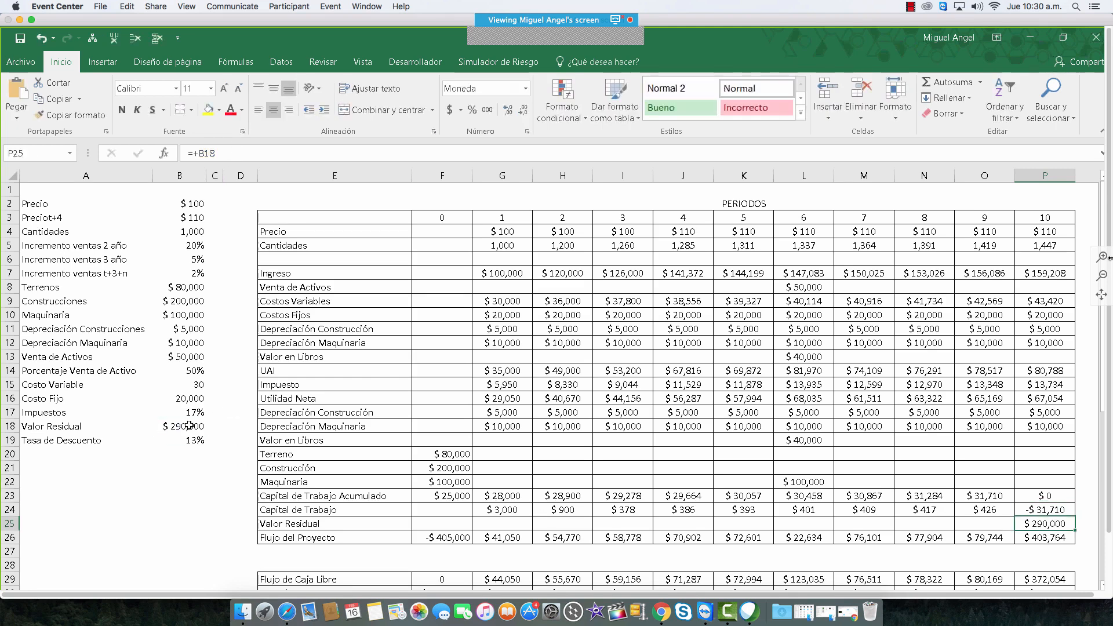
pyautogui.click(180, 426)
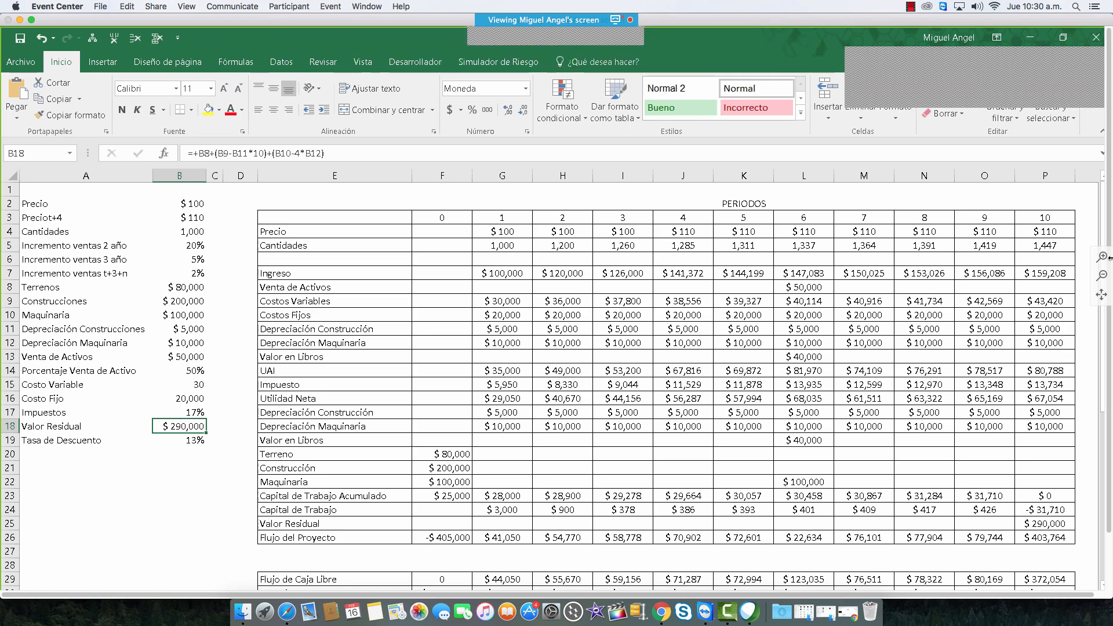
pyautogui.hotkey('alt', 'Tab')
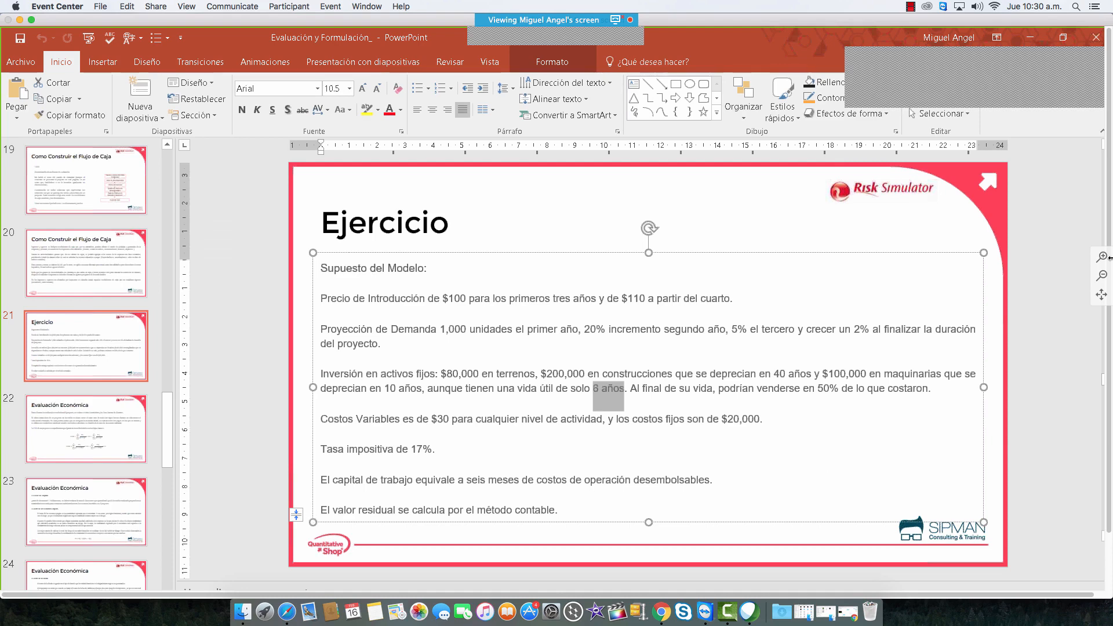
pyautogui.hotkey('alt', 'Tab')
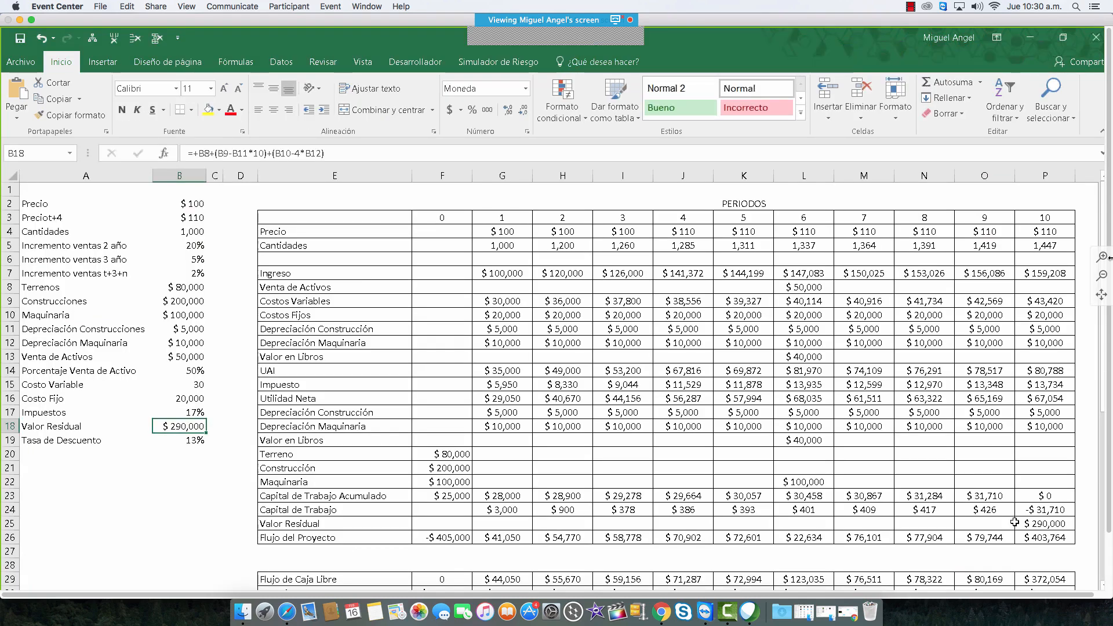
# Step: Trace the Valor Residual formula in B18, examining its construction and machinery values and the accumulated depreciation subtracted from them
pyautogui.click(1041, 538)
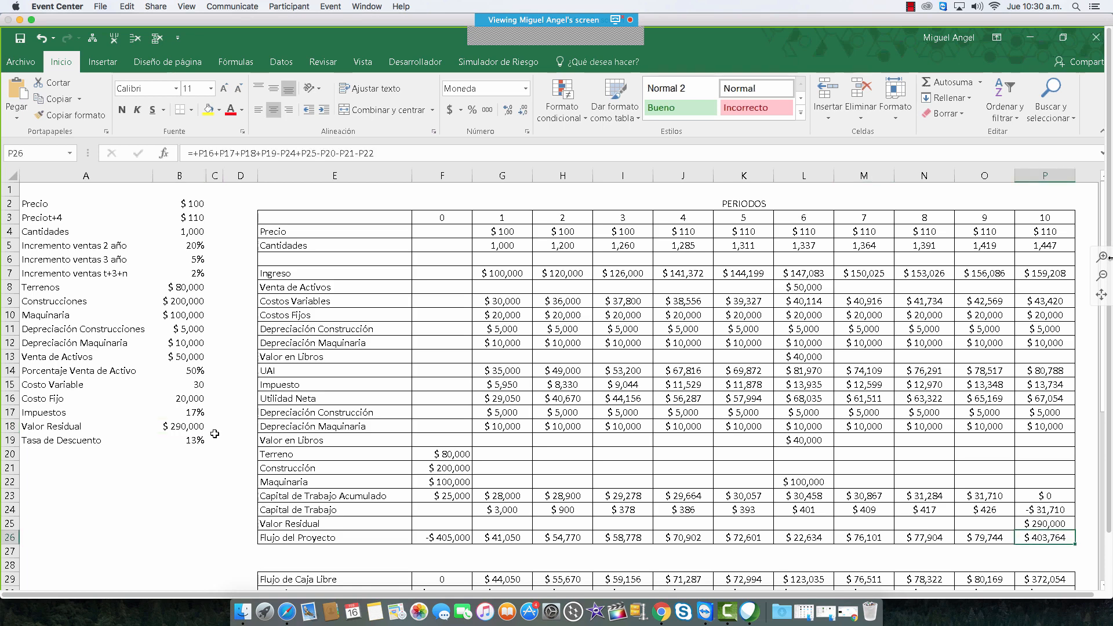
pyautogui.click(184, 428)
pyautogui.click(231, 161)
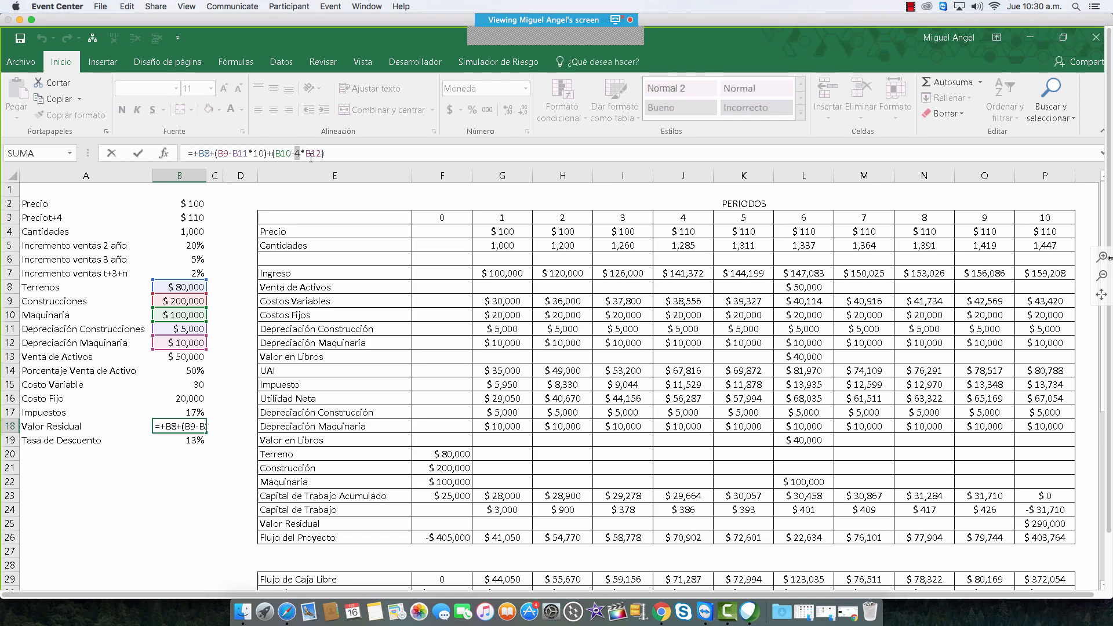
pyautogui.moveTo(233, 154); pyautogui.dragTo(250, 154)
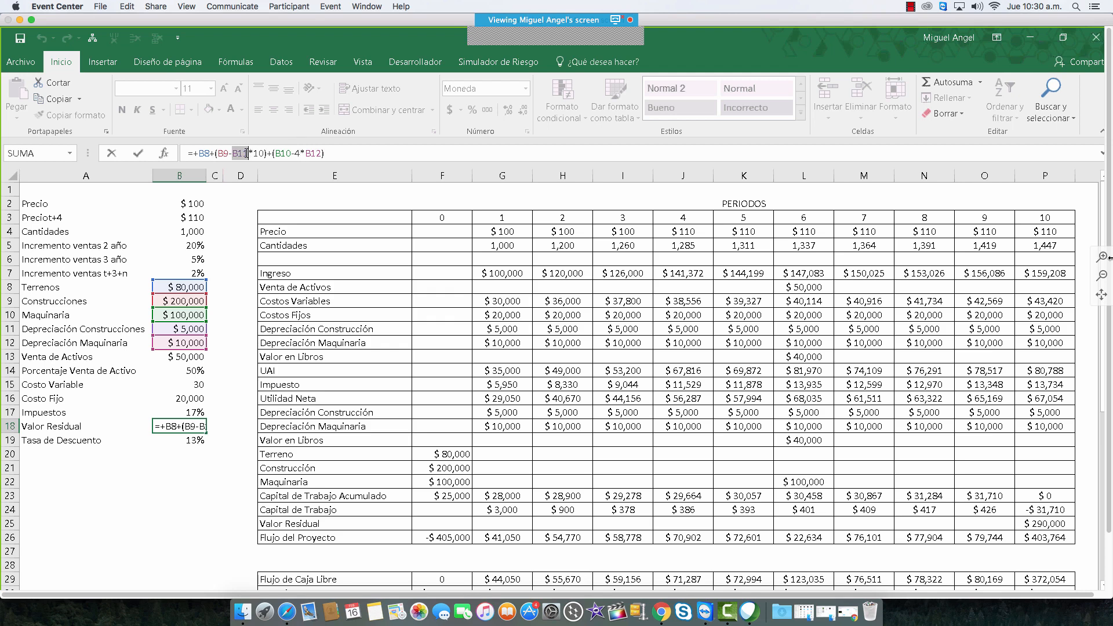
pyautogui.moveTo(218, 153); pyautogui.dragTo(228, 153)
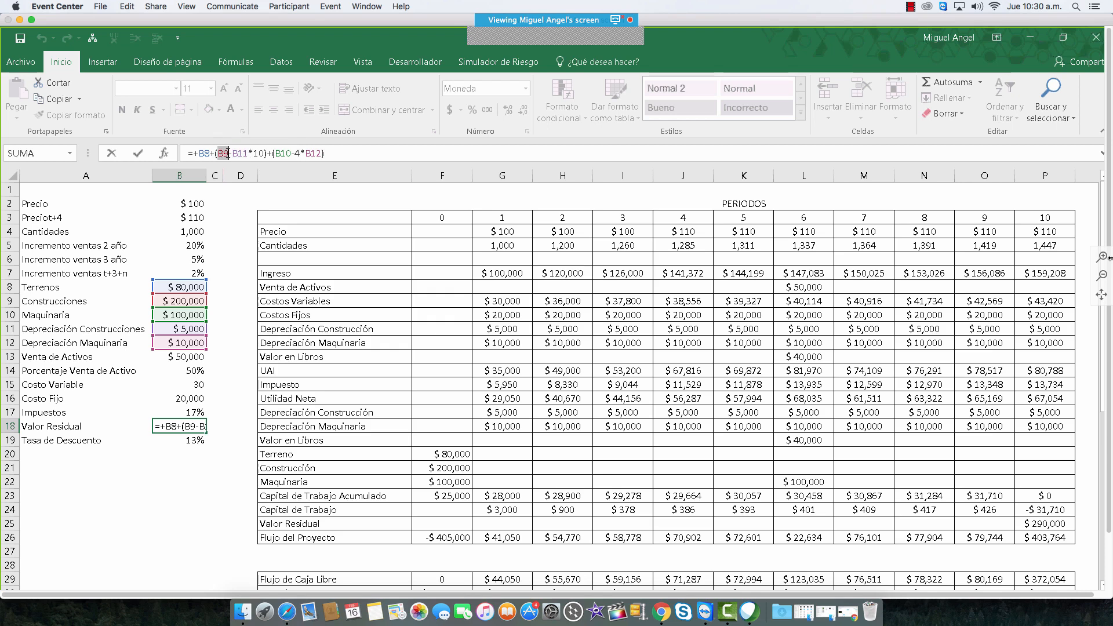
pyautogui.press('Escape')
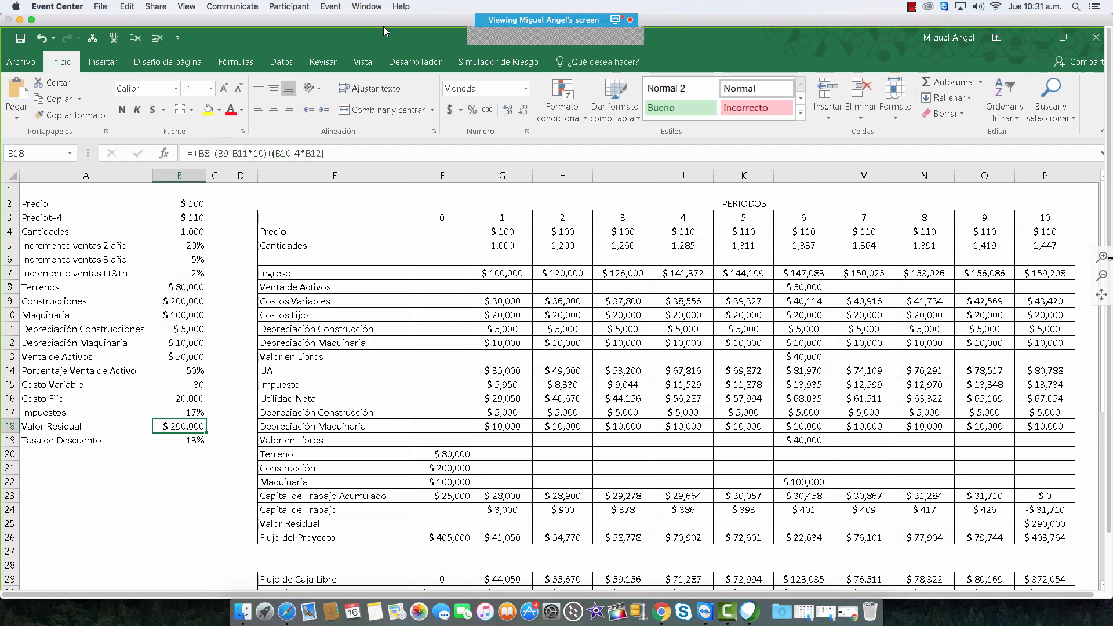
# Step: Recheck the period 10 Valor Residual and trace the investment cells summed by the period 0 Flujo del Proyecto formula in F26
pyautogui.click(1044, 523)
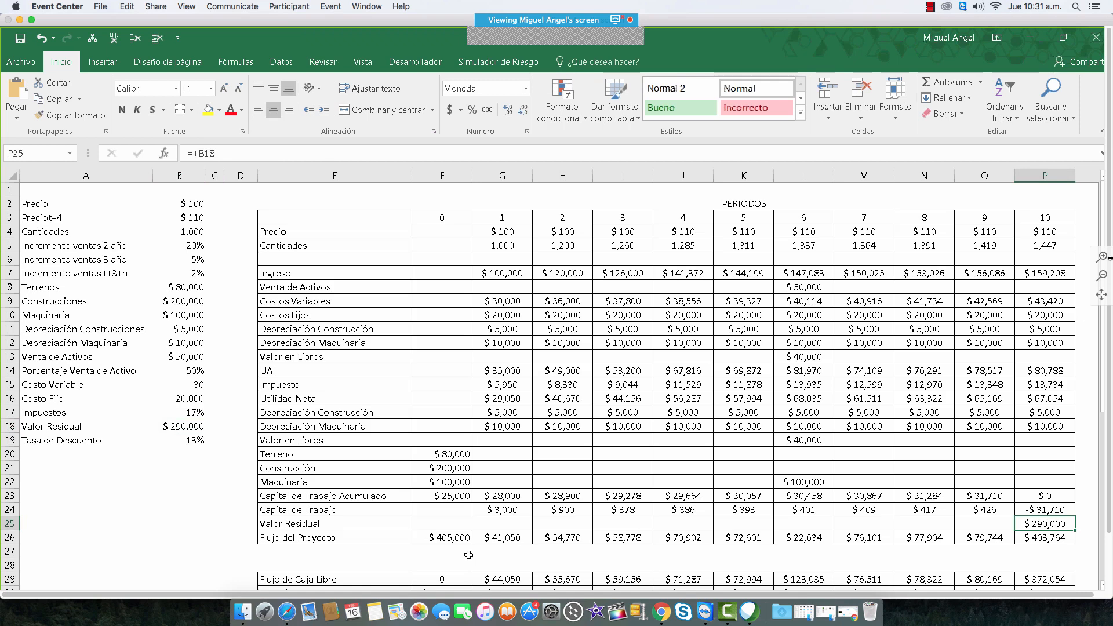
pyautogui.click(445, 539)
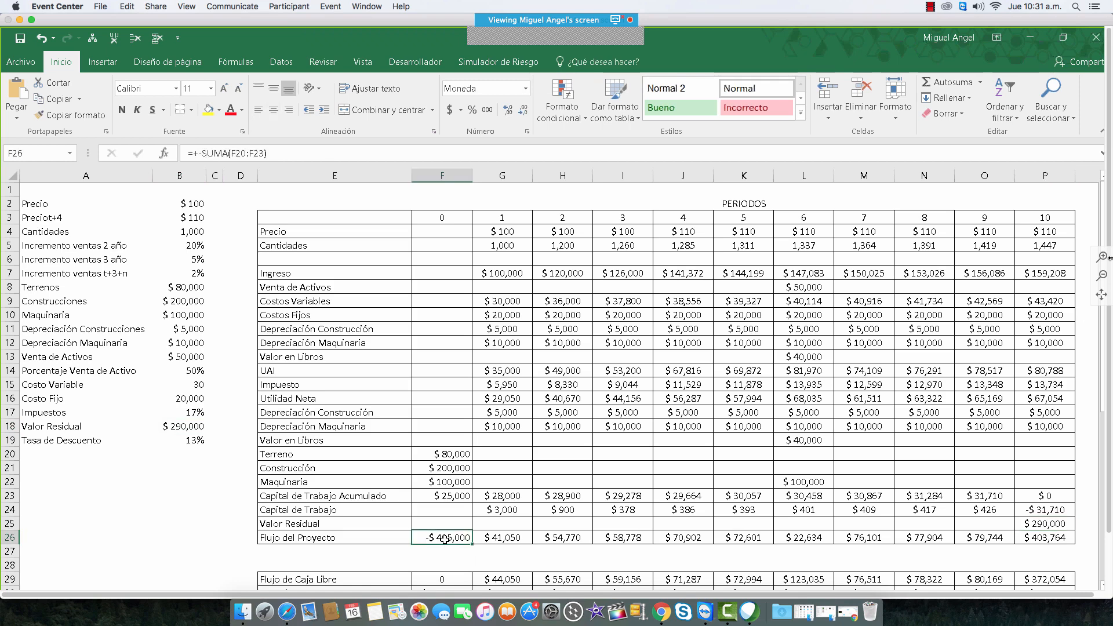
pyautogui.click(284, 153)
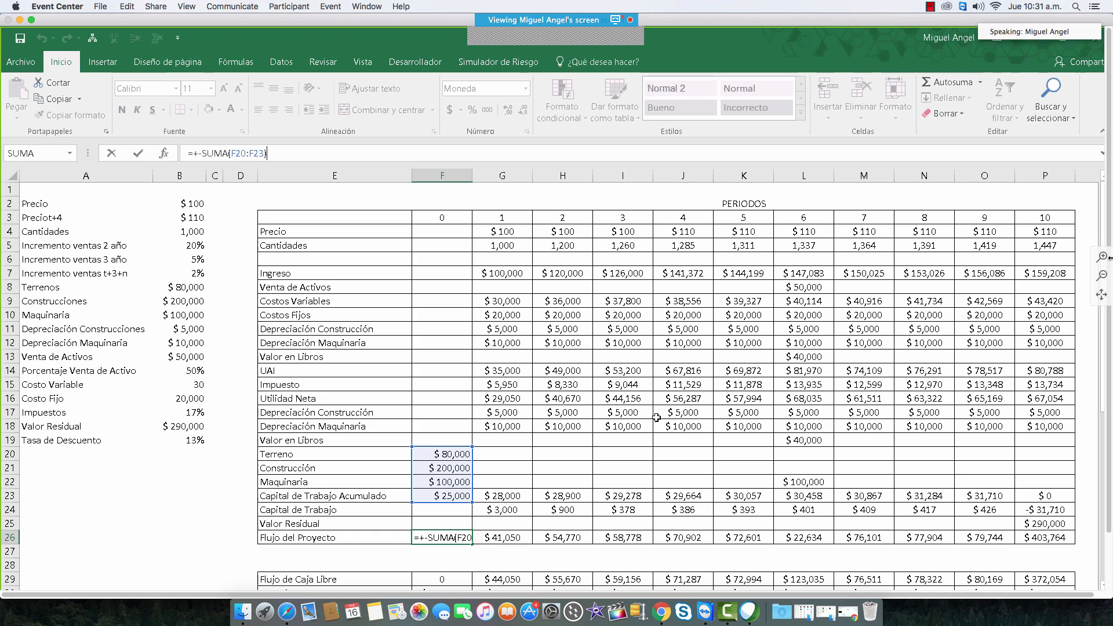
# Step: Examine the period 1 Flujo del Proyecto formula in G26, tracing its depreciation, working capital, residual value and investment references
pyautogui.click(502, 538)
pyautogui.click(400, 153)
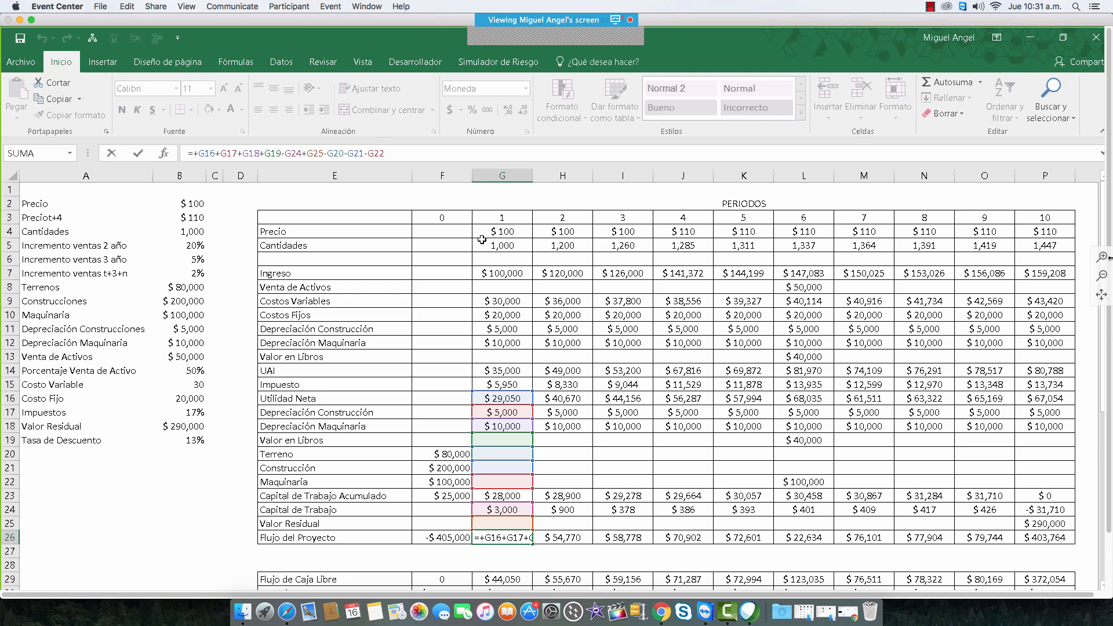
pyautogui.moveTo(220, 154); pyautogui.dragTo(258, 156)
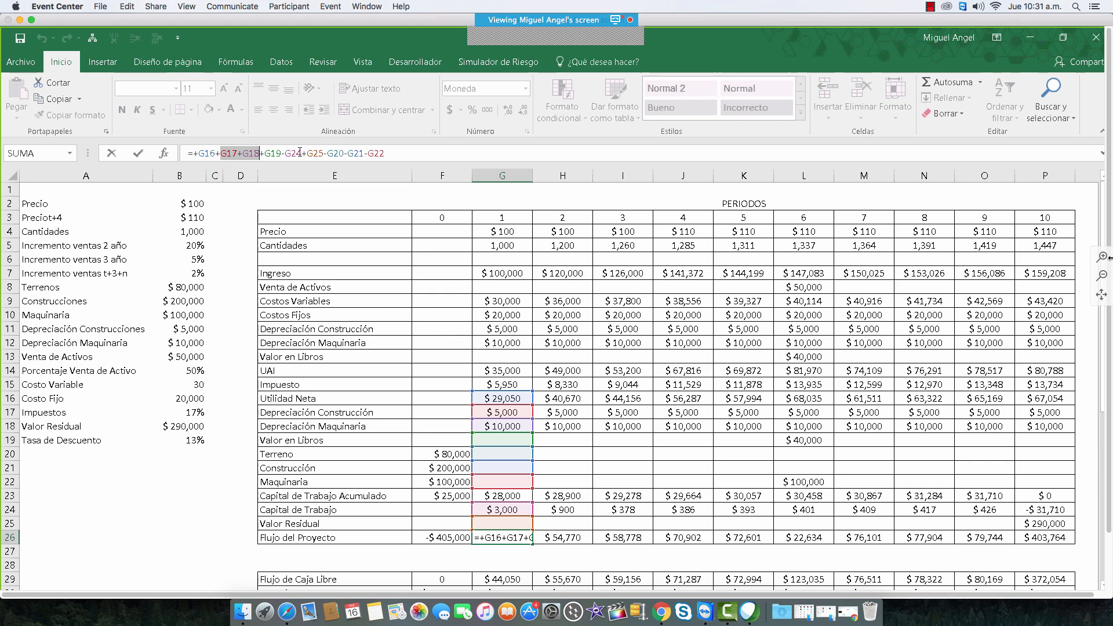
pyautogui.moveTo(286, 153); pyautogui.dragTo(395, 151)
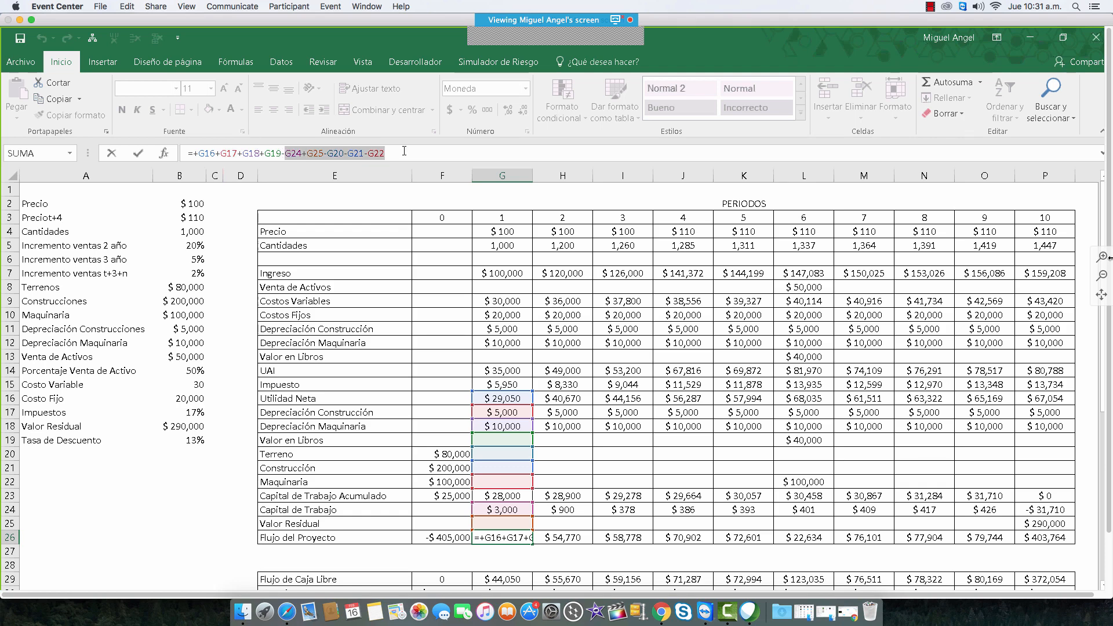
pyautogui.press('Escape')
# Step: Check the Flujo del Proyecto formulas across periods 2 to 9 in row 26
pyautogui.press('Right')
pyautogui.press('Right')
pyautogui.press('Right')
pyautogui.press('Right')
pyautogui.press('Right')
pyautogui.press('Right')
pyautogui.press('Right')
pyautogui.press('Right')
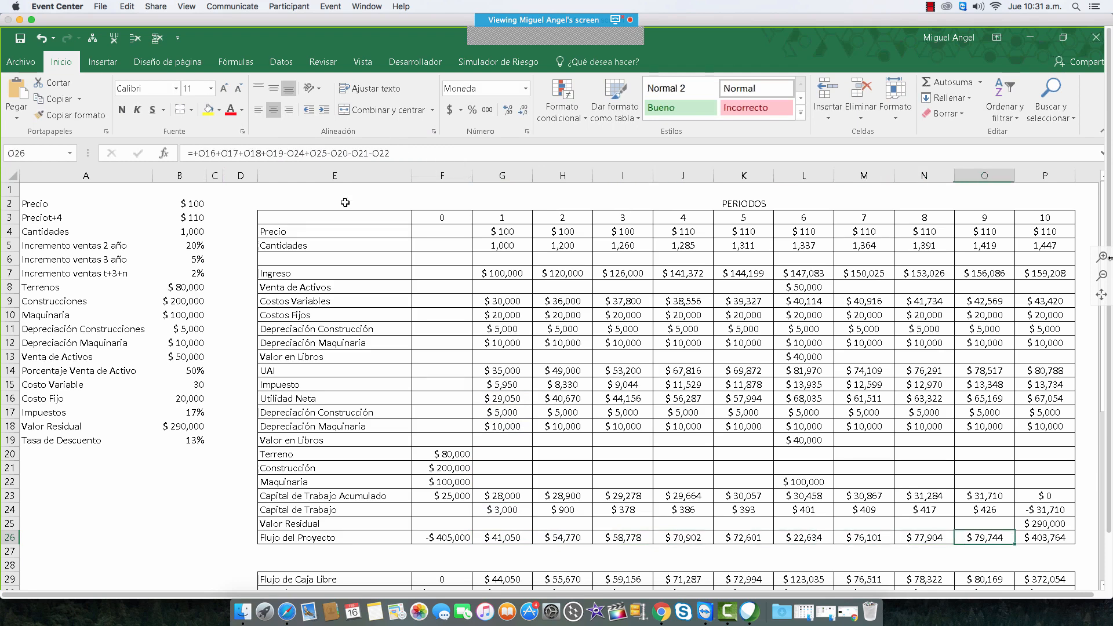
# Step: Inspect the period 1 Flujo de Caja Libre formula in G29, tracing the cells it adds
pyautogui.scroll(-5, 365, 209)
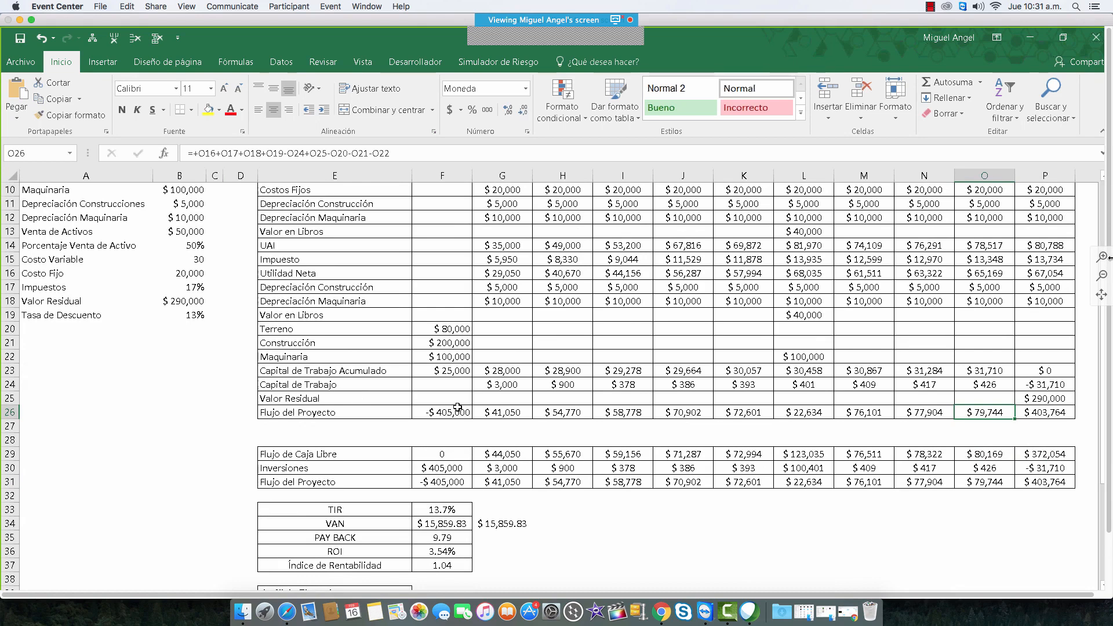
pyautogui.click(500, 456)
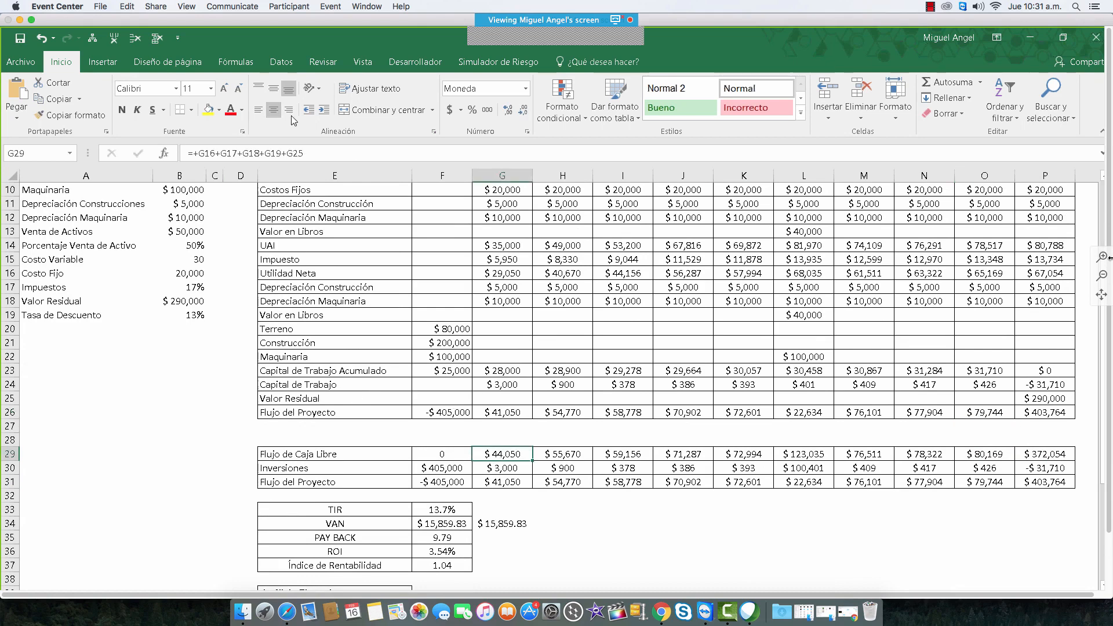
pyautogui.click(323, 154)
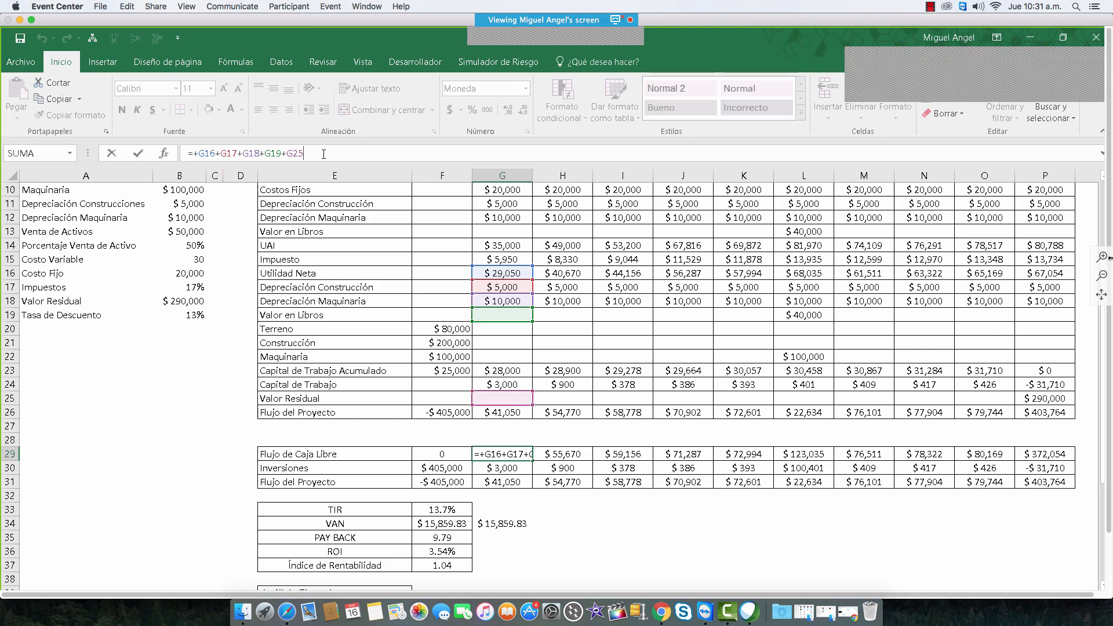
pyautogui.press('Return')
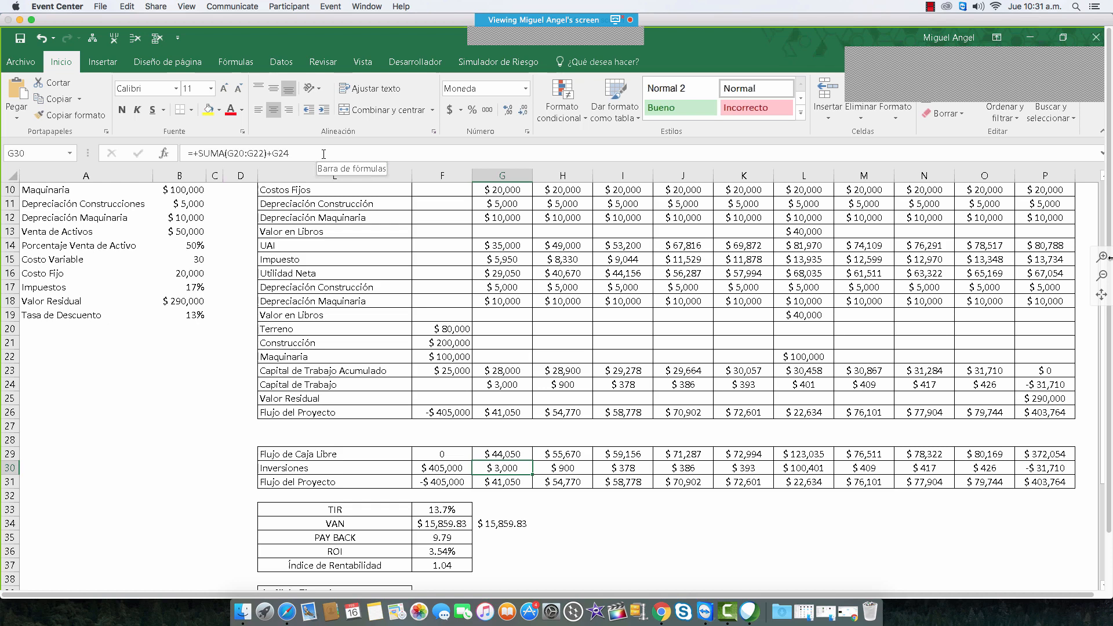
# Step: Review the period 1 cells above Inversiones up to Valor Residual, returning to the Flujo del Proyecto formula in G26
pyautogui.press('Up')
pyautogui.press('Up')
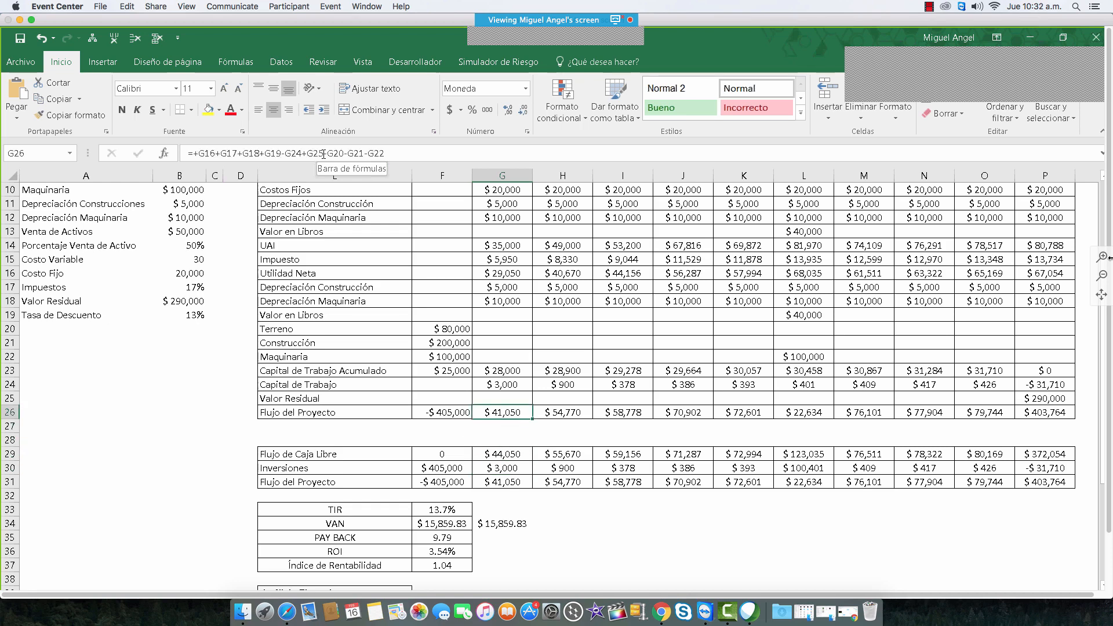
pyautogui.press('Up')
pyautogui.press('Up')
pyautogui.press('Up')
pyautogui.press('Up')
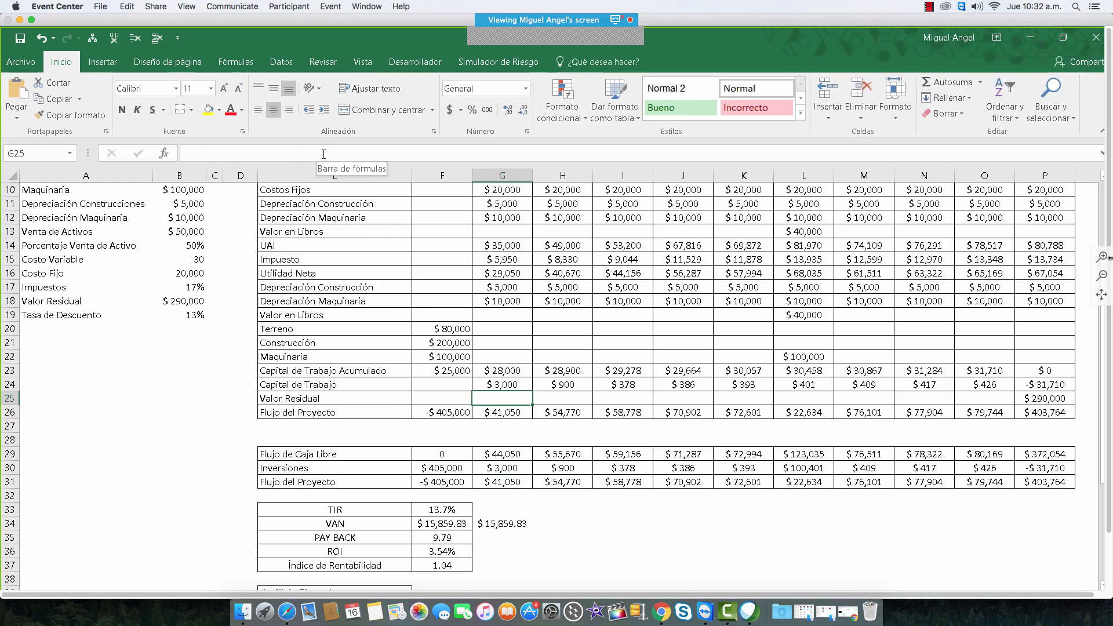
pyautogui.press('Down')
pyautogui.press('Down')
pyautogui.press('Down')
pyautogui.press('Down')
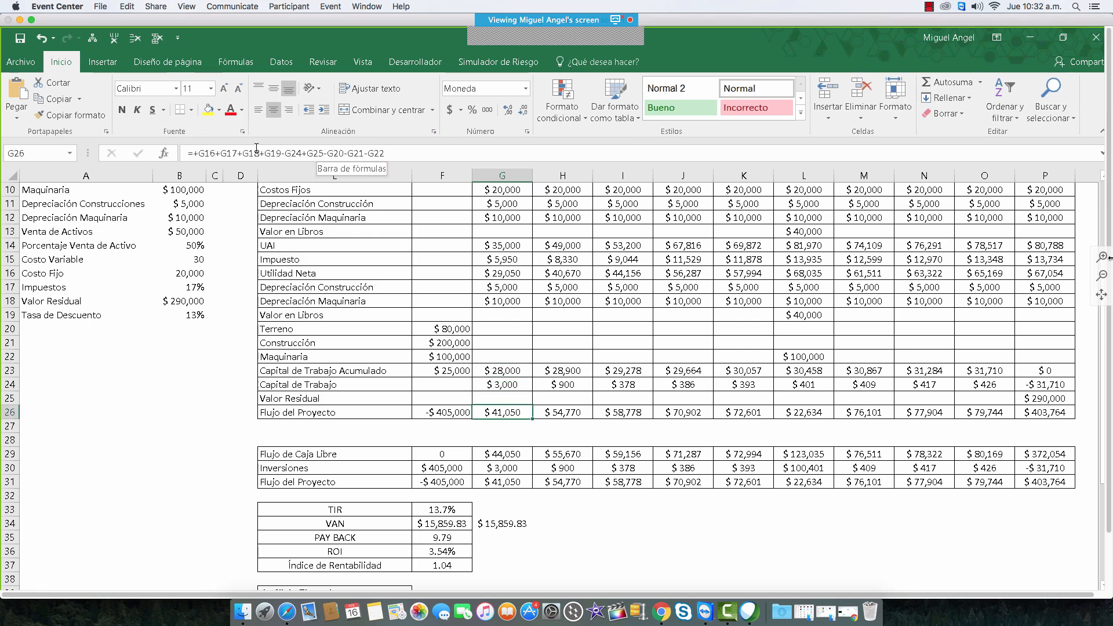
# Step: Check the period 1 UAI and depreciation cells, and trace the G17 and G18 depreciation references in the Flujo del Proyecto formula
pyautogui.click(494, 248)
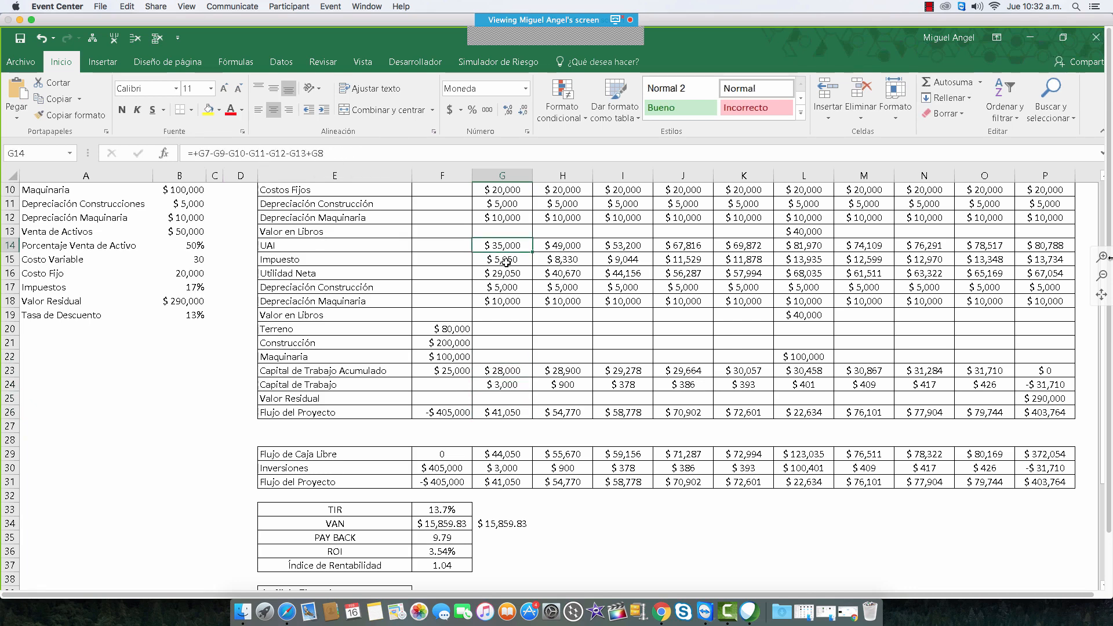
pyautogui.moveTo(506, 287); pyautogui.dragTo(509, 300)
pyautogui.hotkey('ctrl', 'v')
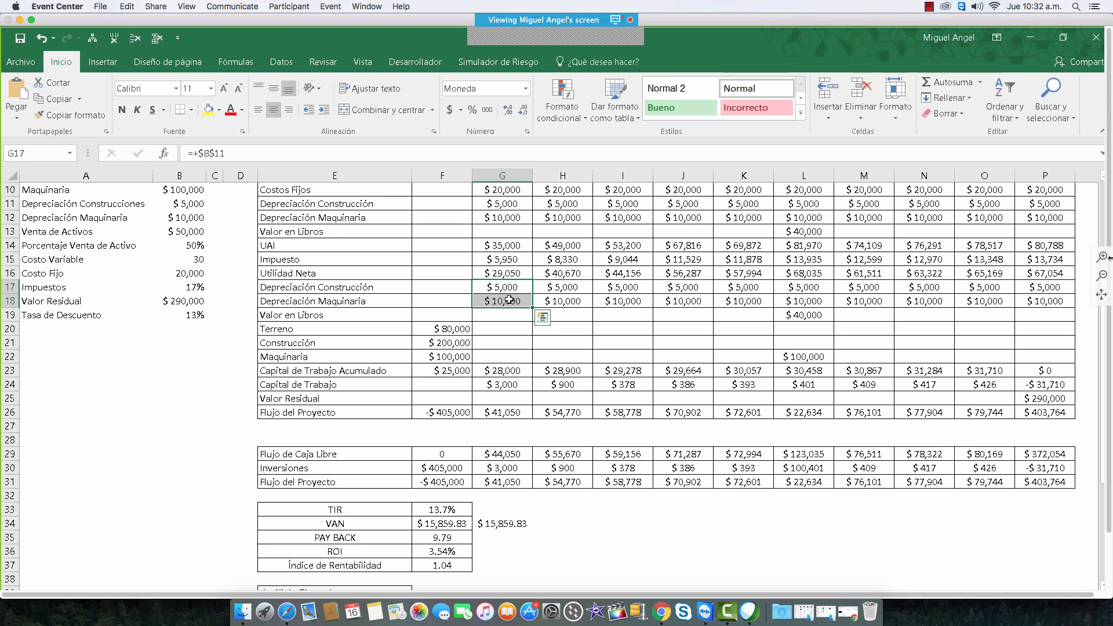
pyautogui.click(505, 413)
pyautogui.click(457, 155)
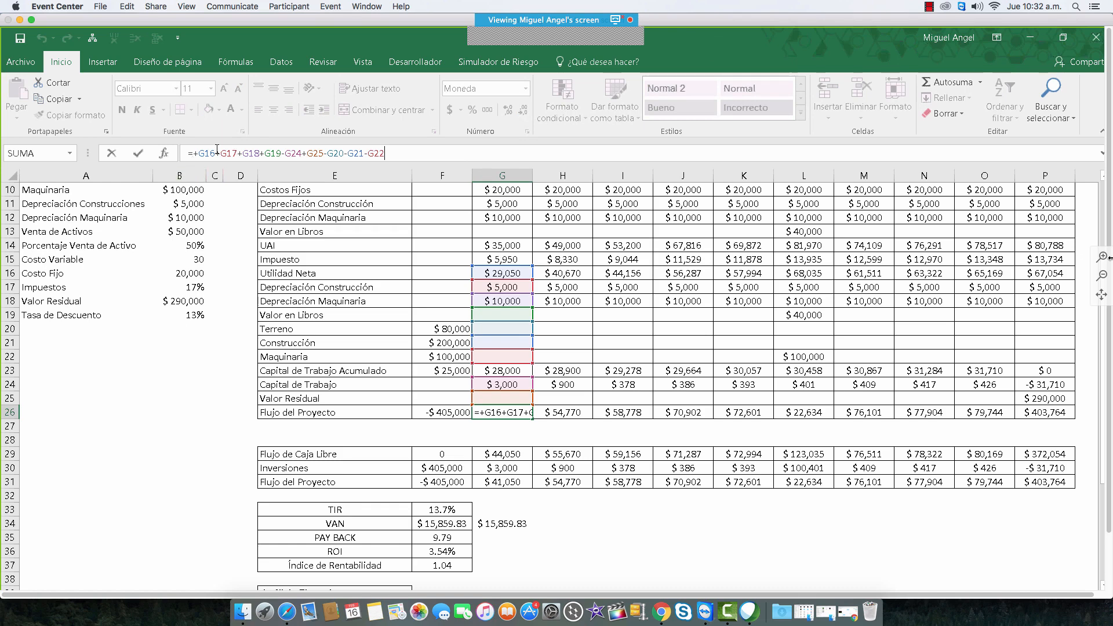
pyautogui.moveTo(219, 153); pyautogui.dragTo(261, 154)
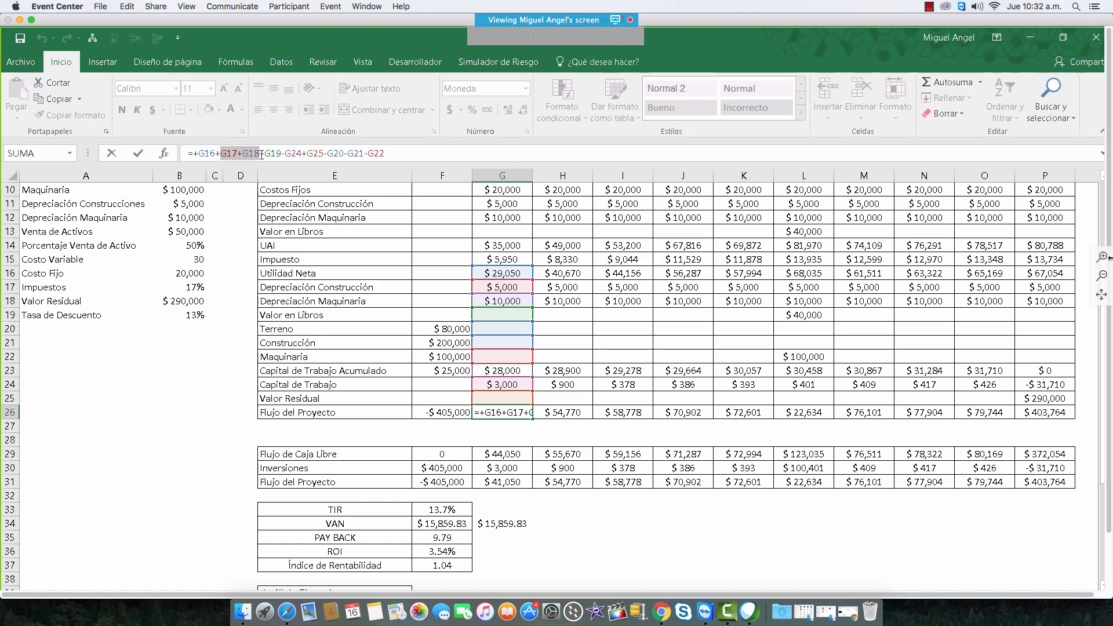
pyautogui.press('Escape')
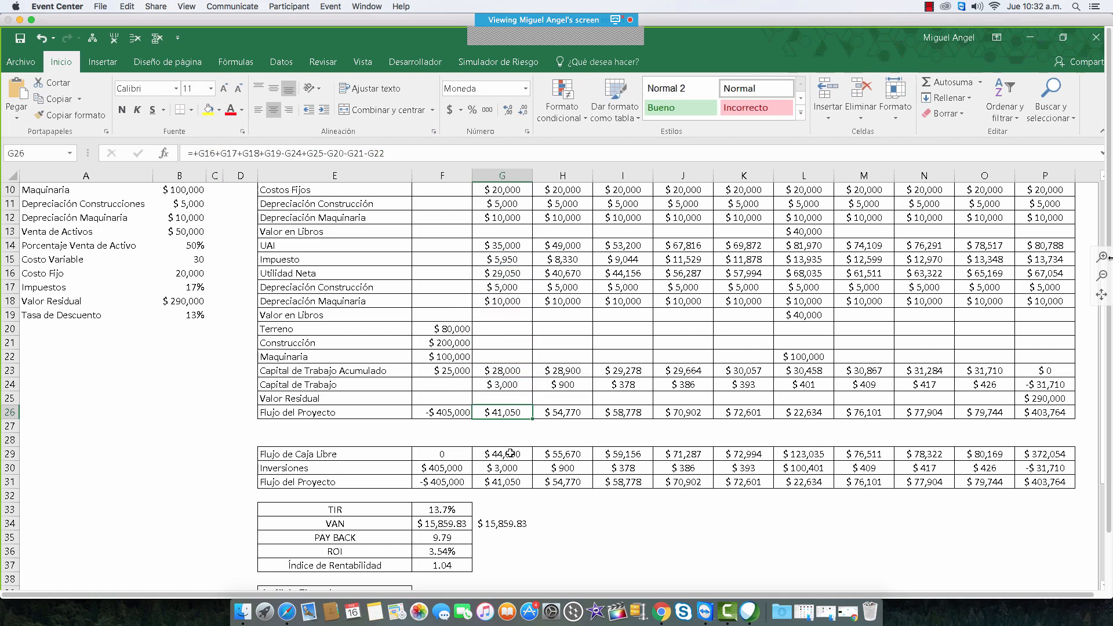
# Step: Re-examine the period 1 Flujo de Caja Libre formula in G29, reviewing its full set of references from G16 to G25
pyautogui.click(510, 453)
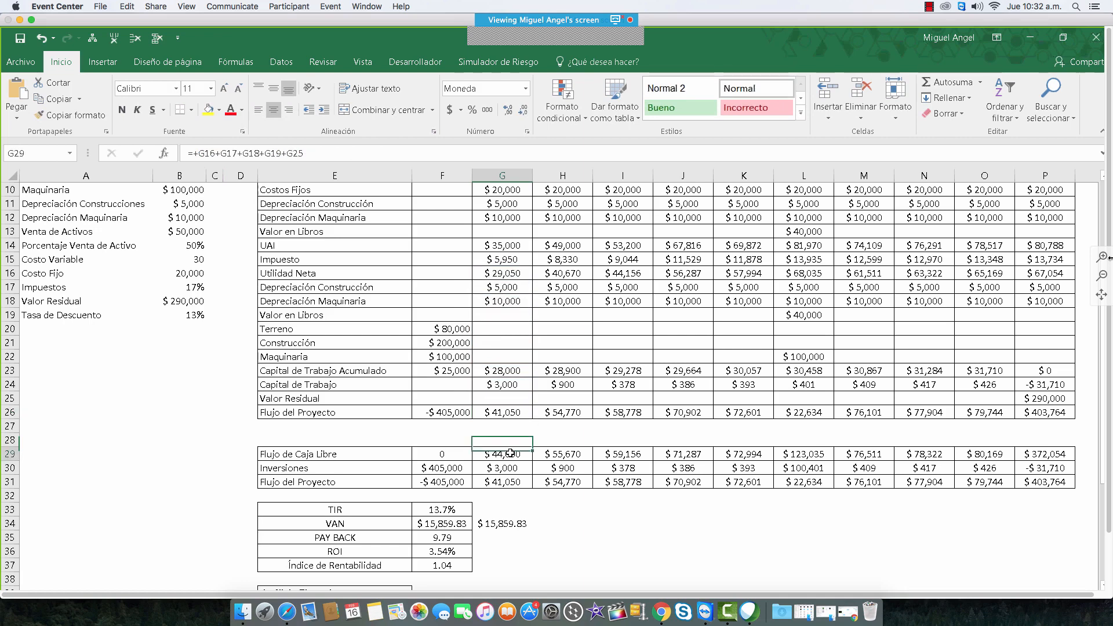
pyautogui.click(315, 155)
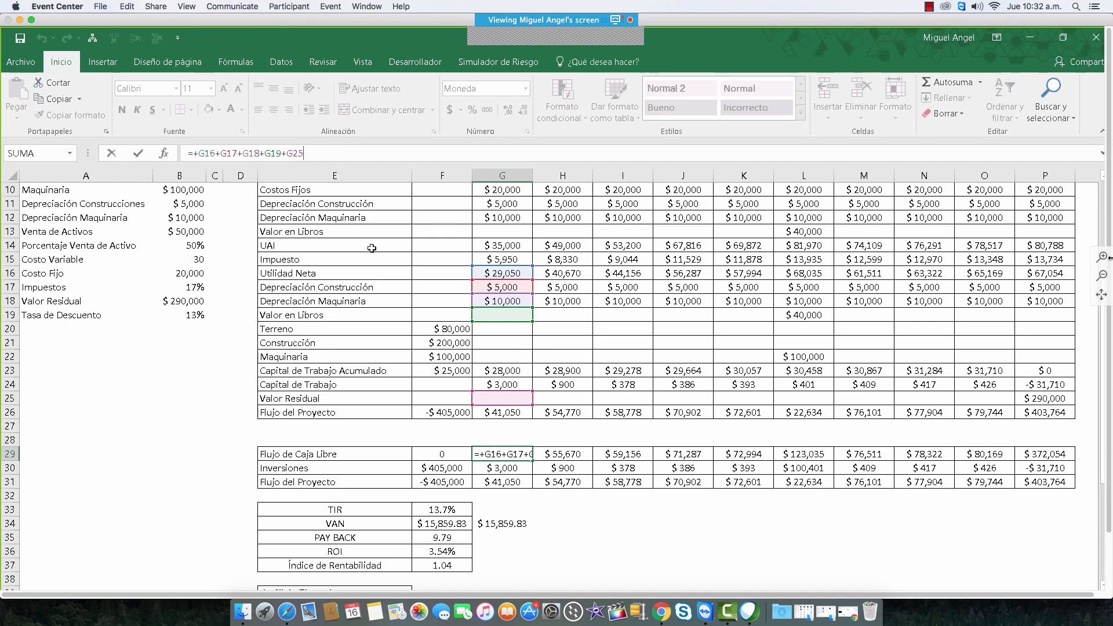
pyautogui.moveTo(199, 154); pyautogui.dragTo(309, 155)
pyautogui.press('Return')
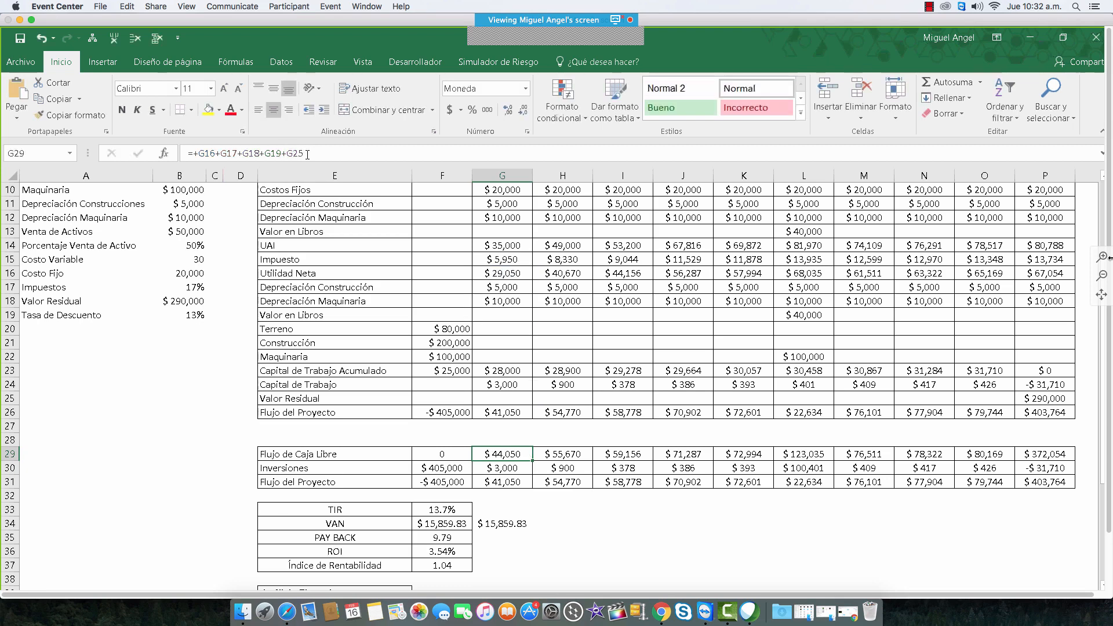
pyautogui.click(303, 158)
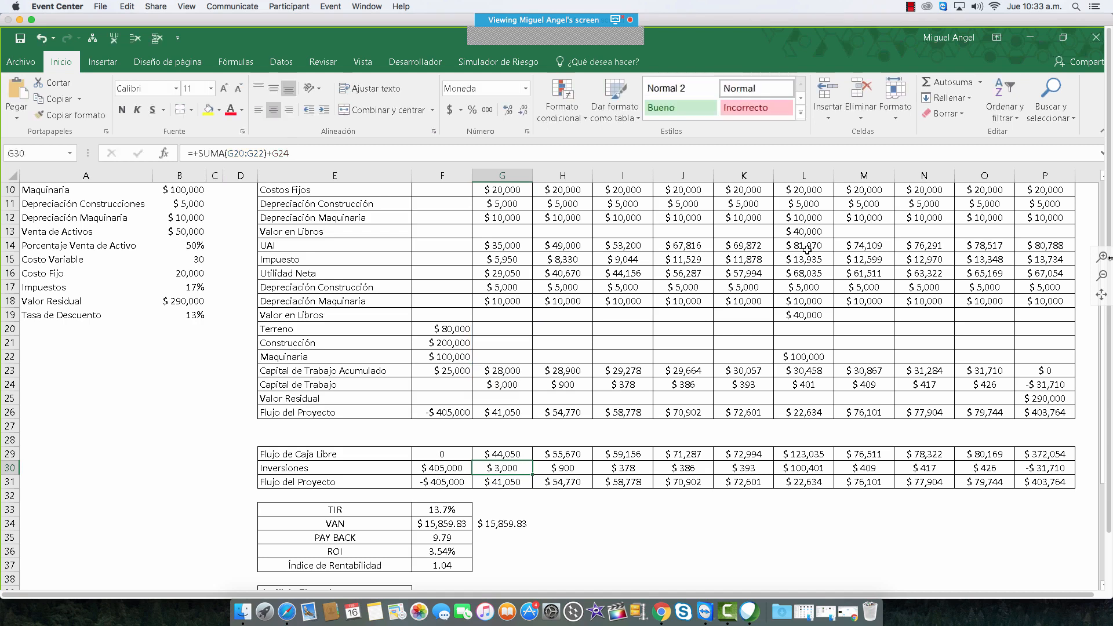
# Step: Review the Inversiones cells from period 2 onward, tracing the fixed asset and working capital references in the H30 formula
pyautogui.moveTo(561, 467); pyautogui.dragTo(906, 469)
pyautogui.click(310, 154)
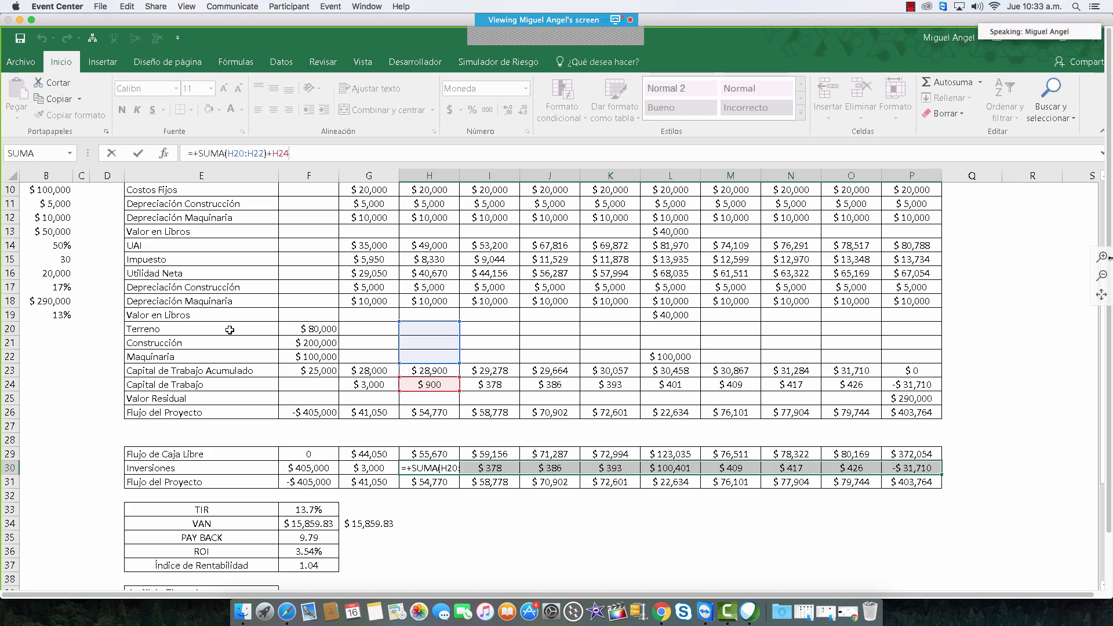
pyautogui.press('Escape')
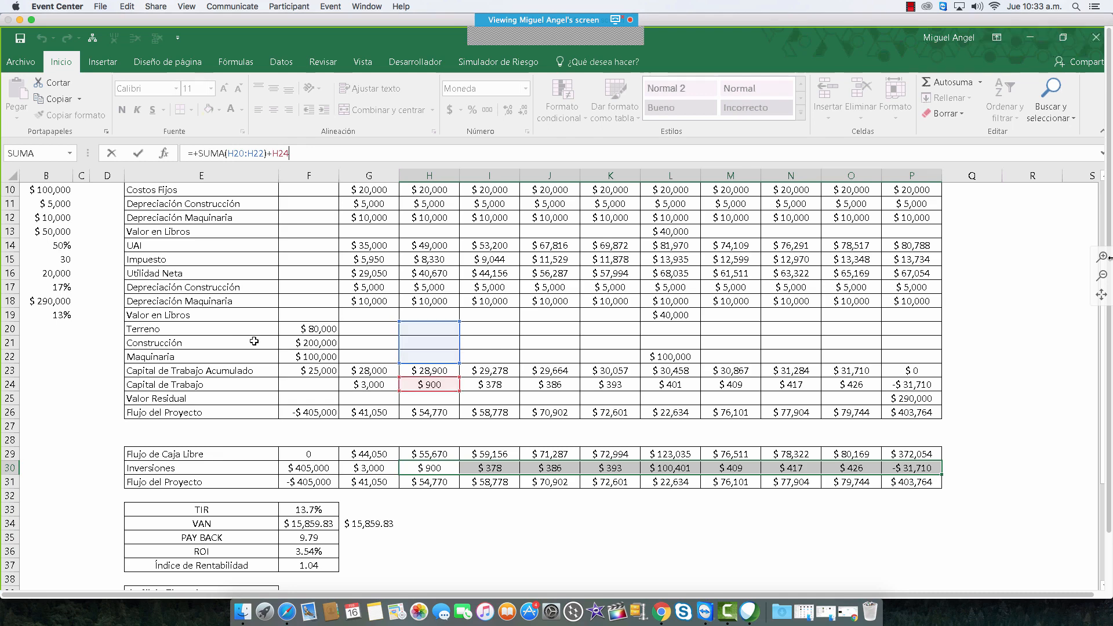
# Step: Trace the Flujo del Proyecto formula in F31, comparing rows 26 and 31 and reviewing the Flujo de Caja Libre and Inversiones rows
pyautogui.click(321, 480)
pyautogui.click(263, 153)
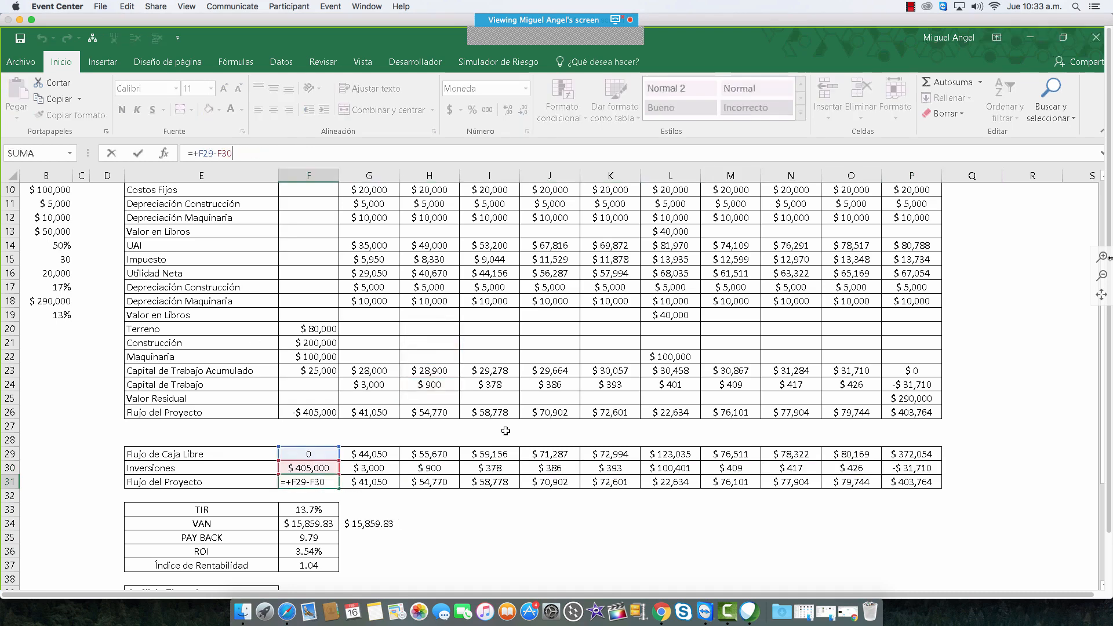
pyautogui.press('Escape')
pyautogui.moveTo(321, 413); pyautogui.dragTo(934, 414)
pyautogui.moveTo(335, 483); pyautogui.dragTo(917, 480)
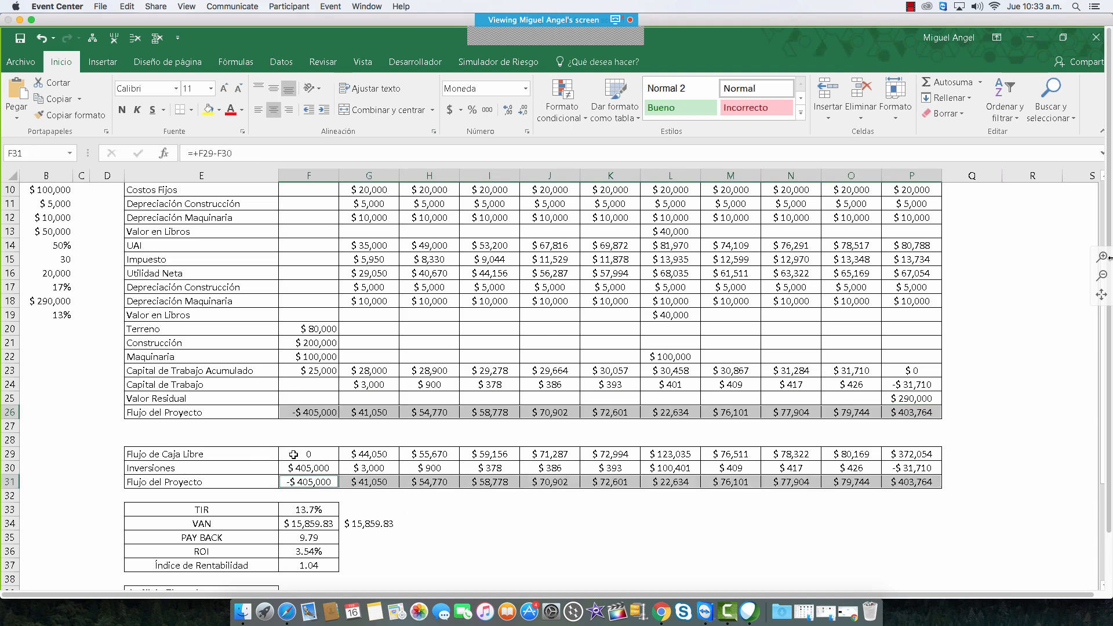
pyautogui.moveTo(296, 454); pyautogui.dragTo(899, 454)
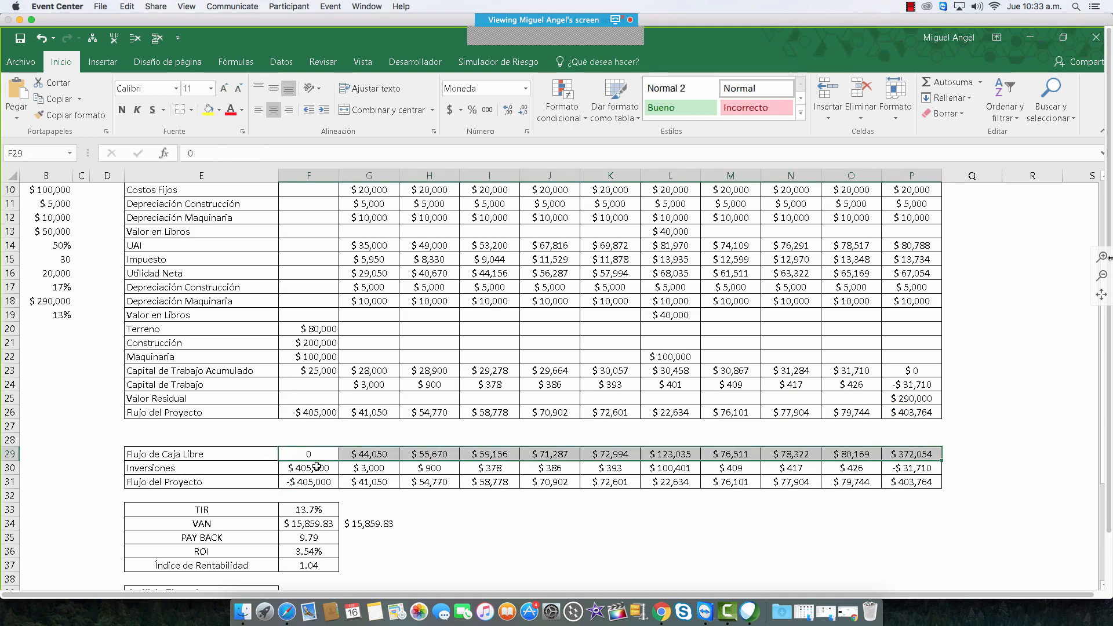
pyautogui.moveTo(317, 466); pyautogui.dragTo(903, 470)
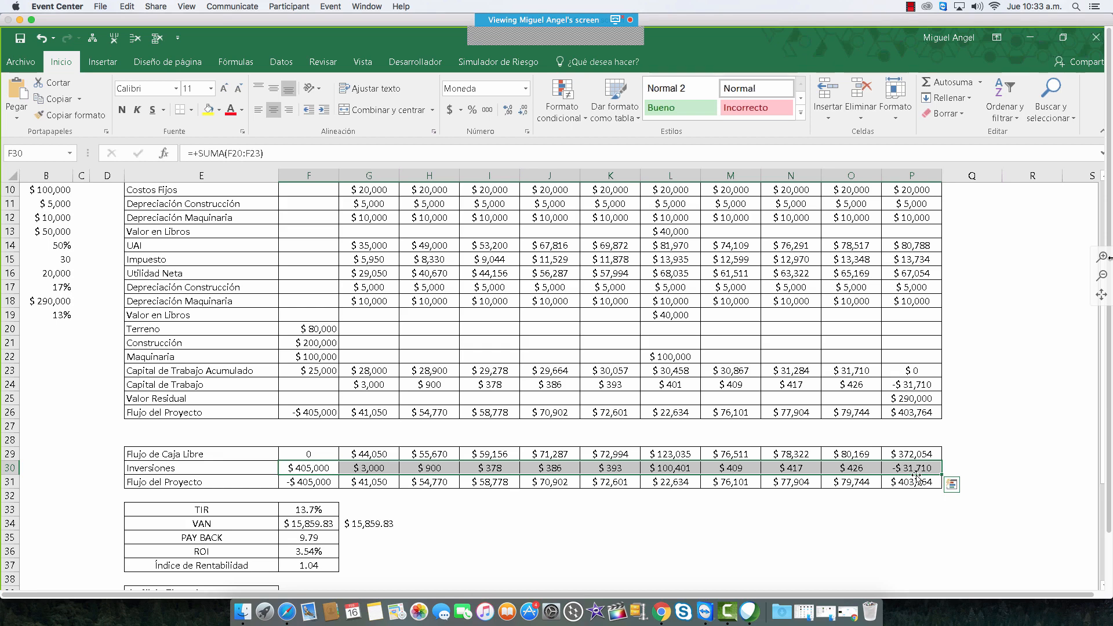
# Step: Review the indicator results in F33:F37 and compare the TIR in F33 with the Tasa de Descuento in B19
pyautogui.scroll(-3, 559, 543)
pyautogui.scroll(2, 553, 536)
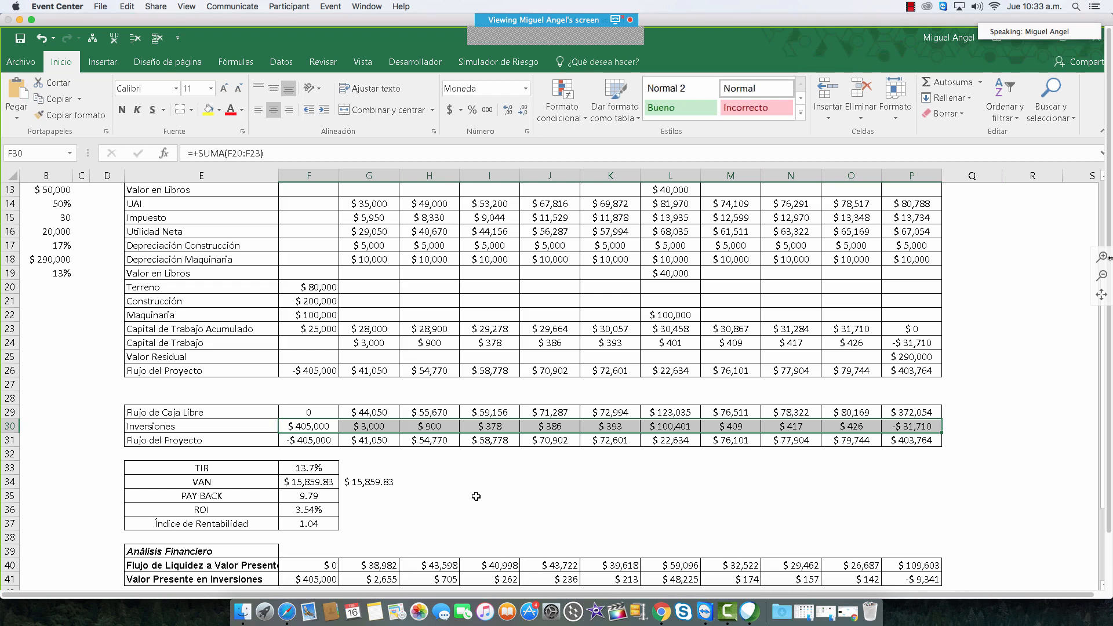
pyautogui.moveTo(324, 468); pyautogui.dragTo(313, 523)
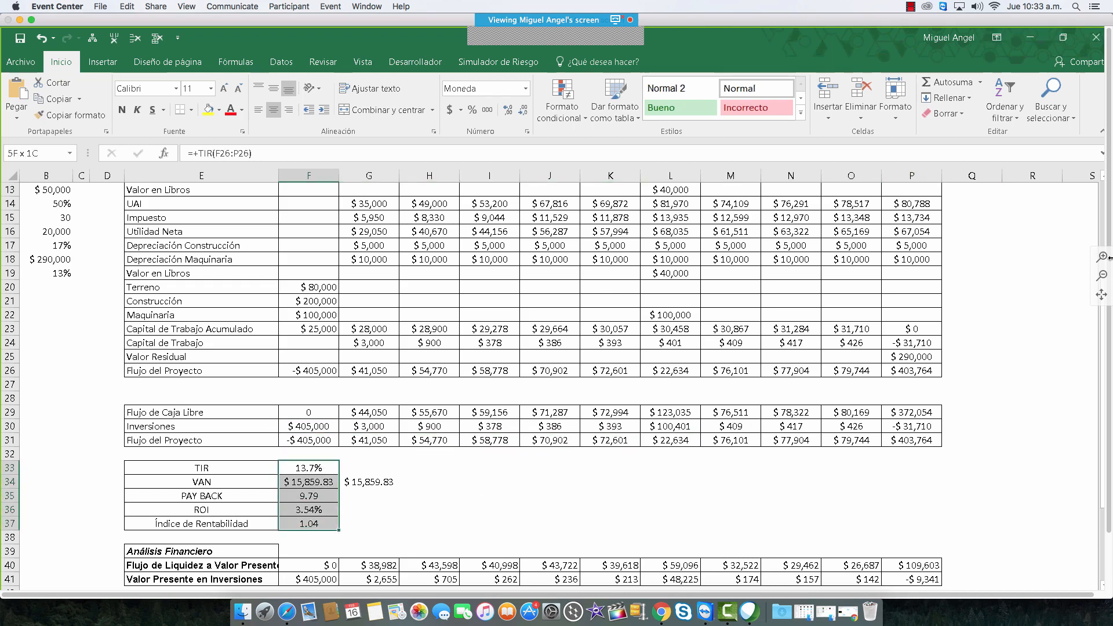
pyautogui.click(457, 471)
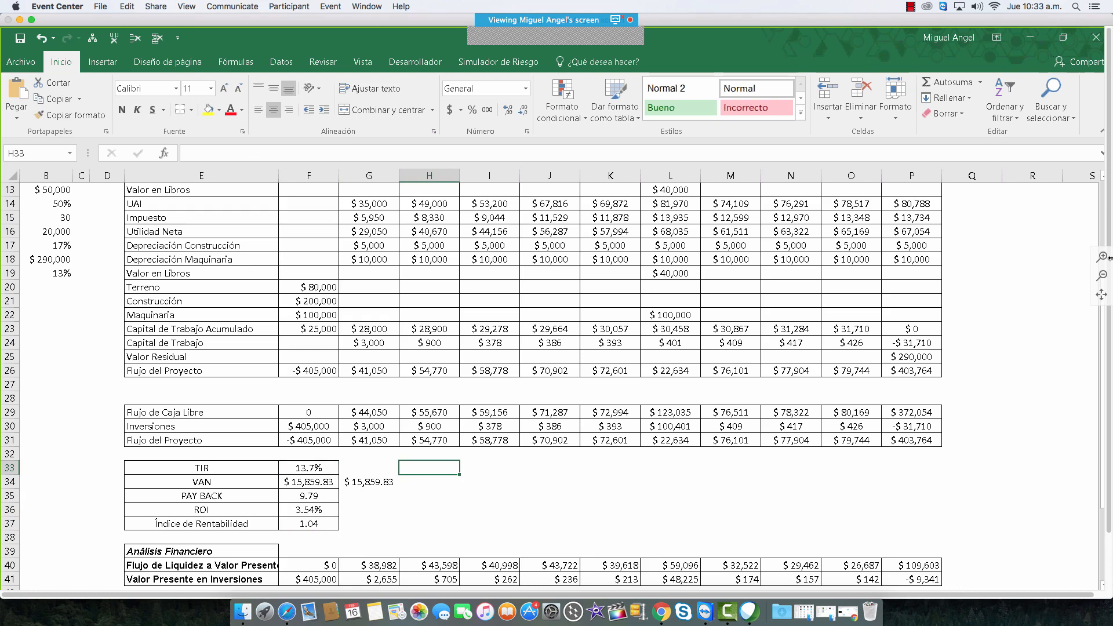
pyautogui.click(328, 466)
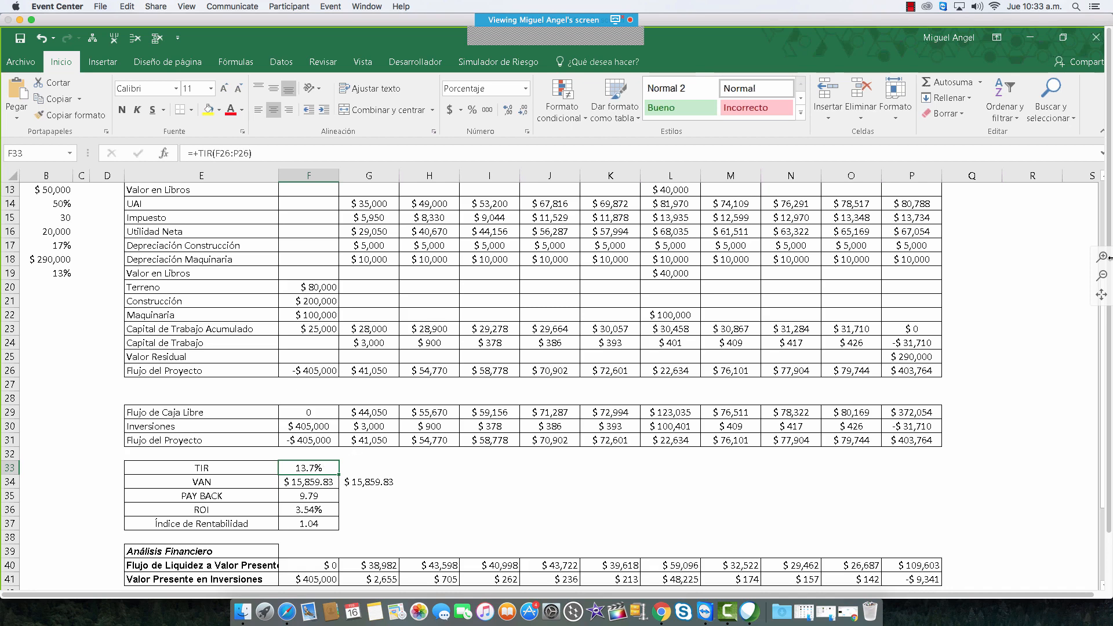
pyautogui.hscroll(-3, 174, 287)
pyautogui.click(191, 273)
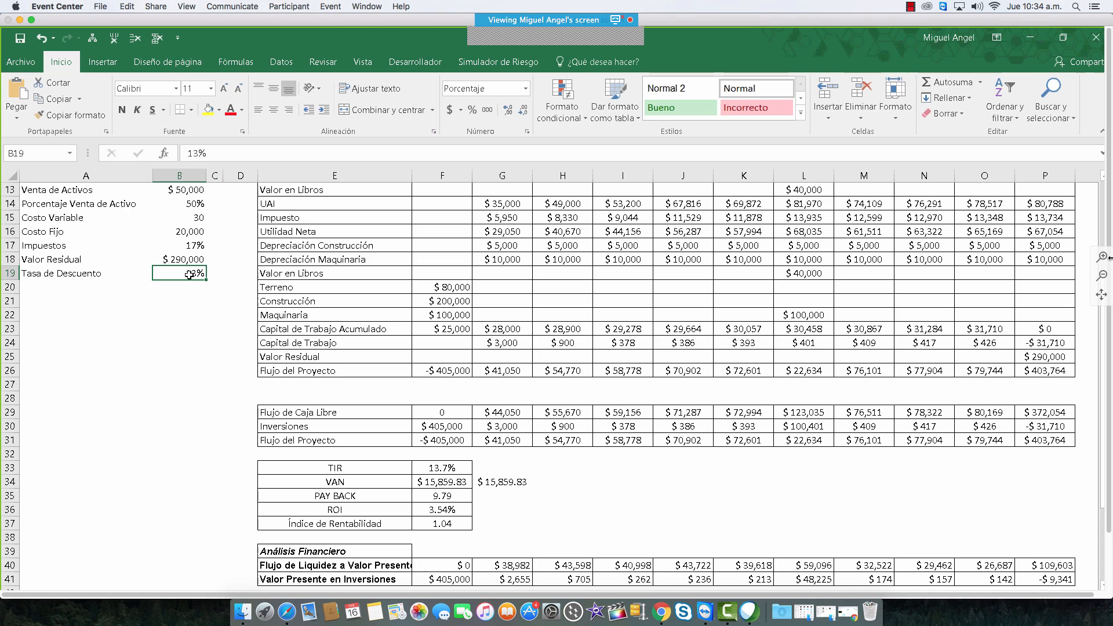
pyautogui.click(468, 471)
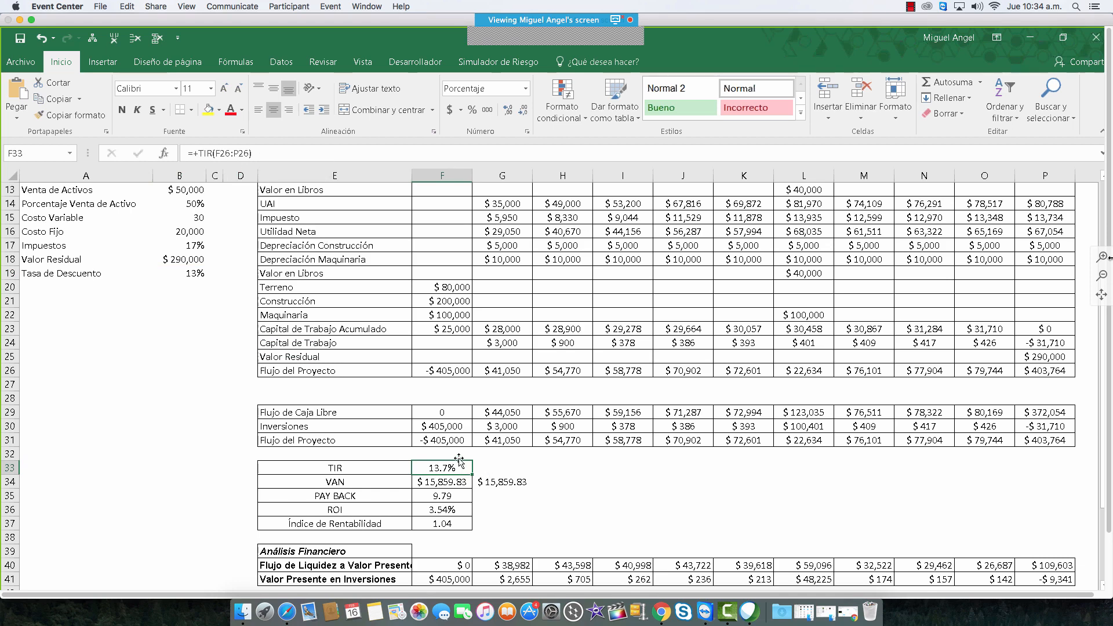
# Step: Review the VAN, ROI and Índice de Rentabilidad formulas, returning to the TIR and VAN cells
pyautogui.click(455, 485)
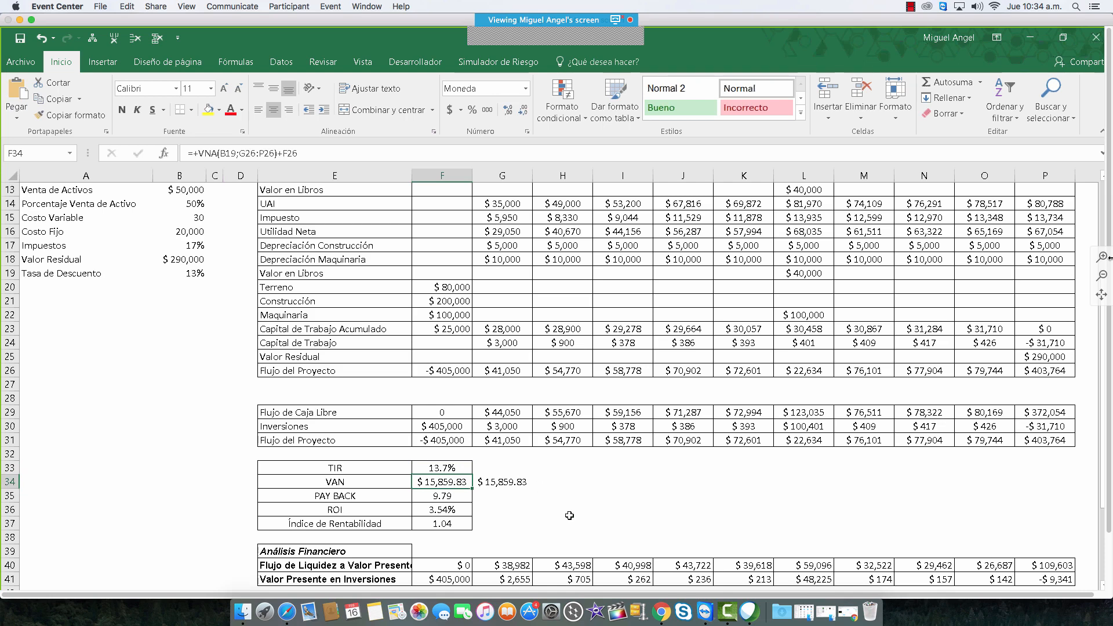
pyautogui.click(457, 513)
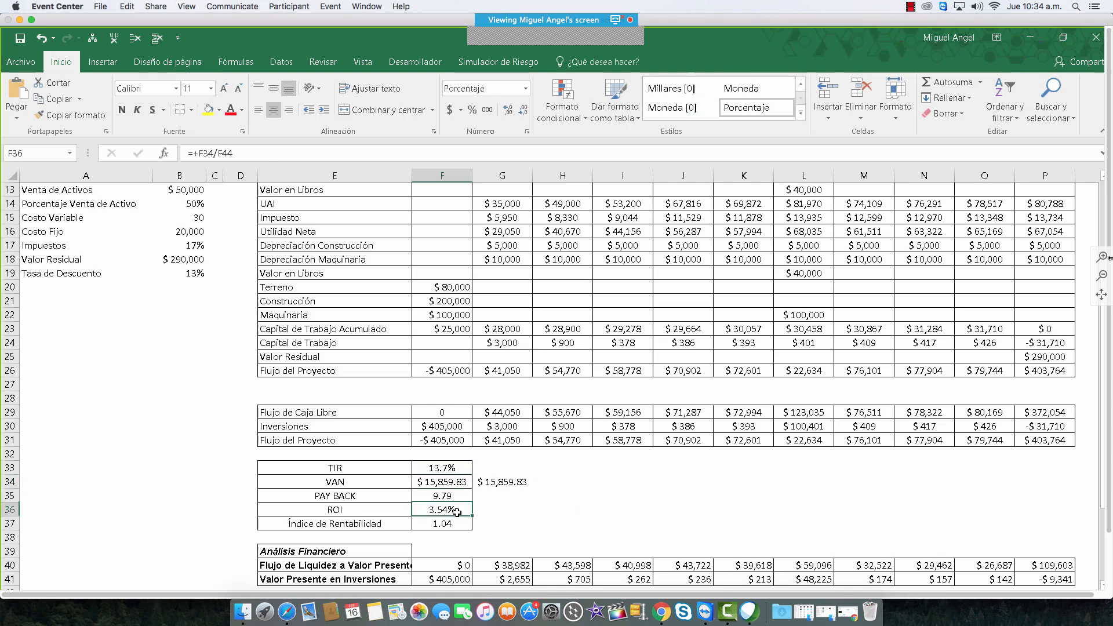
pyautogui.click(459, 526)
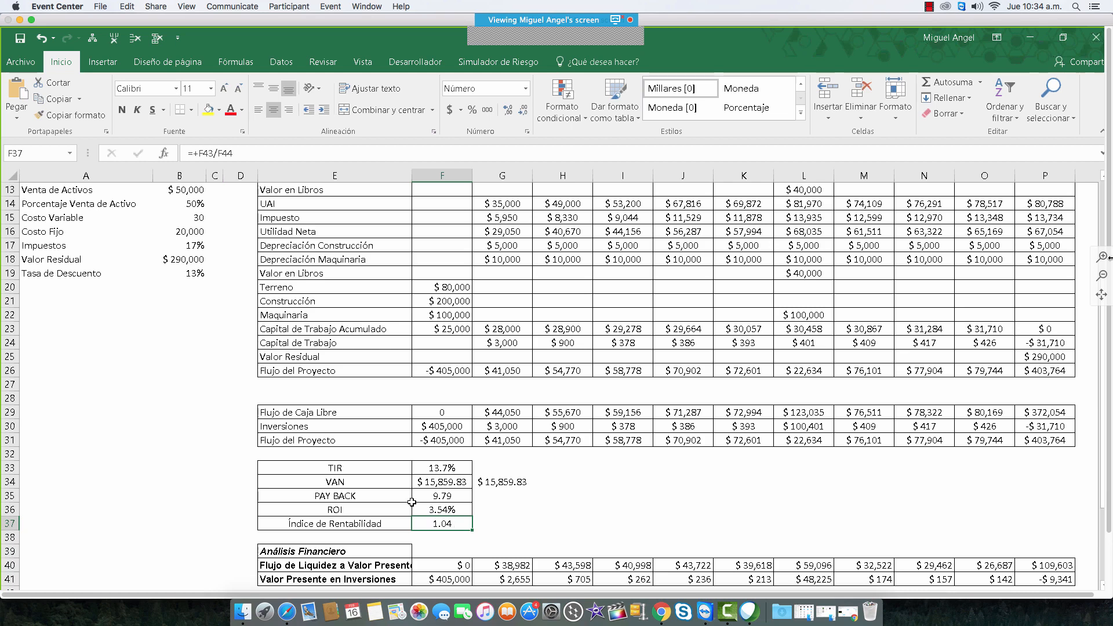
pyautogui.click(427, 466)
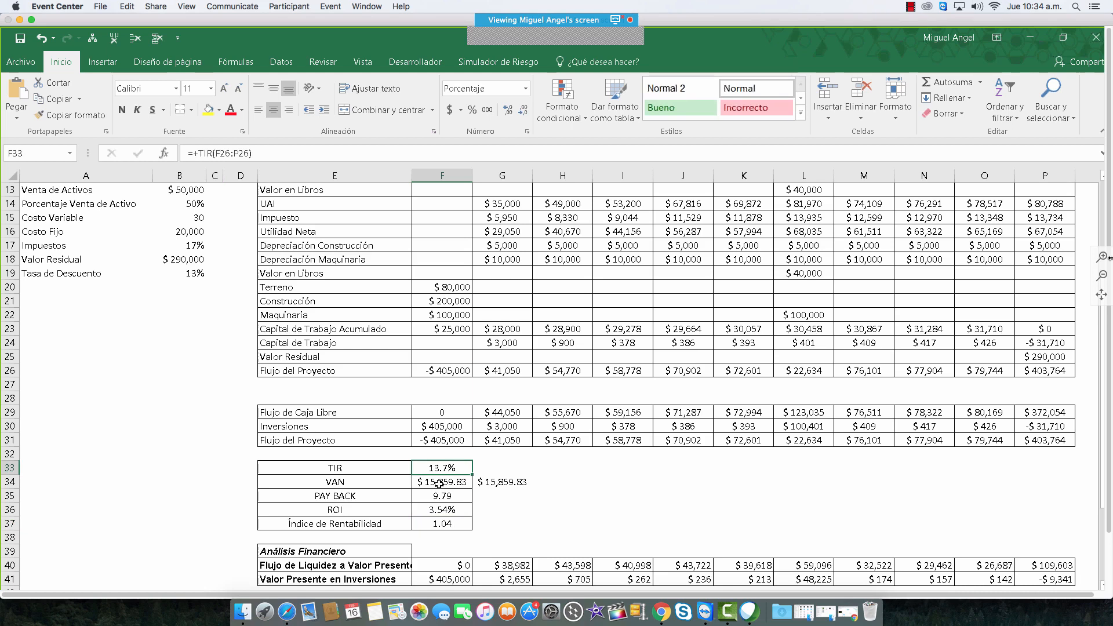
pyautogui.click(440, 482)
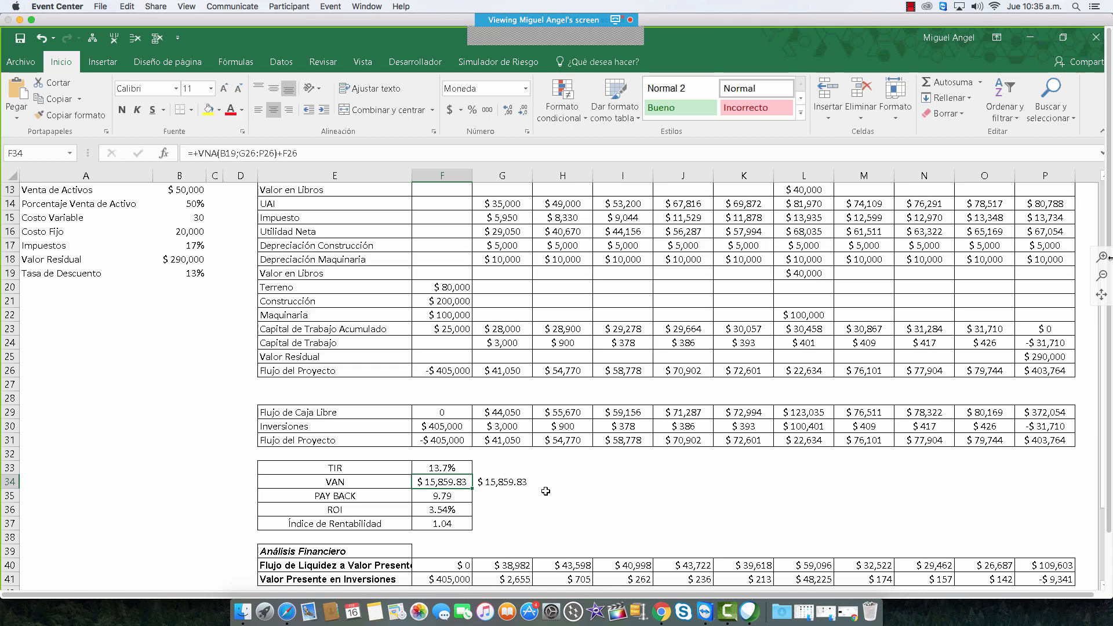
# Step: Remove the redundant plus sign from the TIR formula in F33 so it reads =TIR(F26:P26)
pyautogui.click(464, 470)
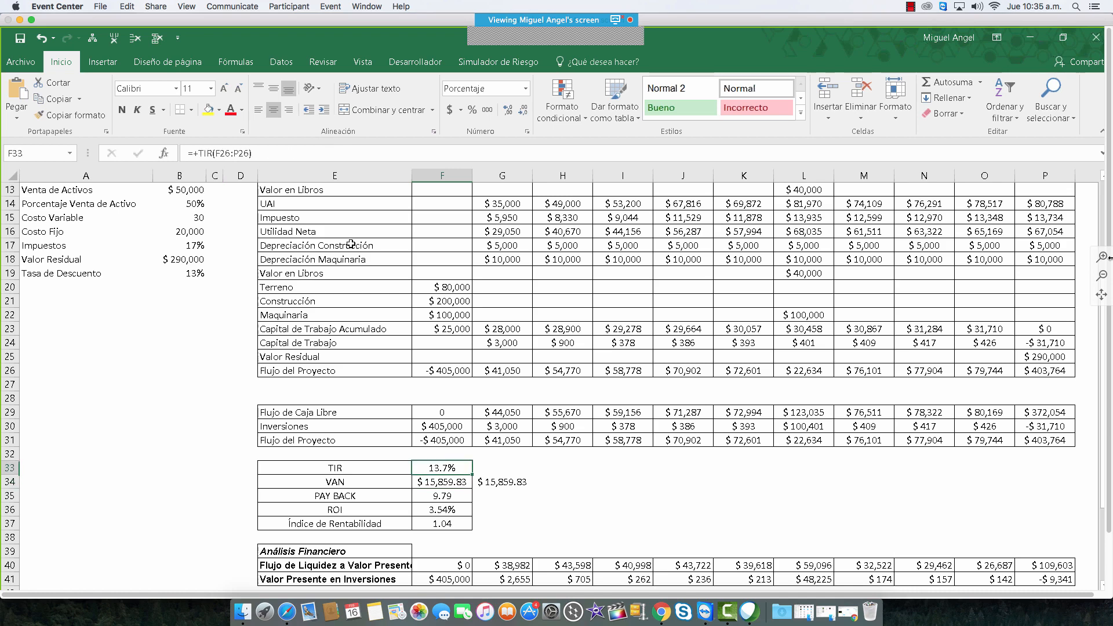
pyautogui.click(282, 152)
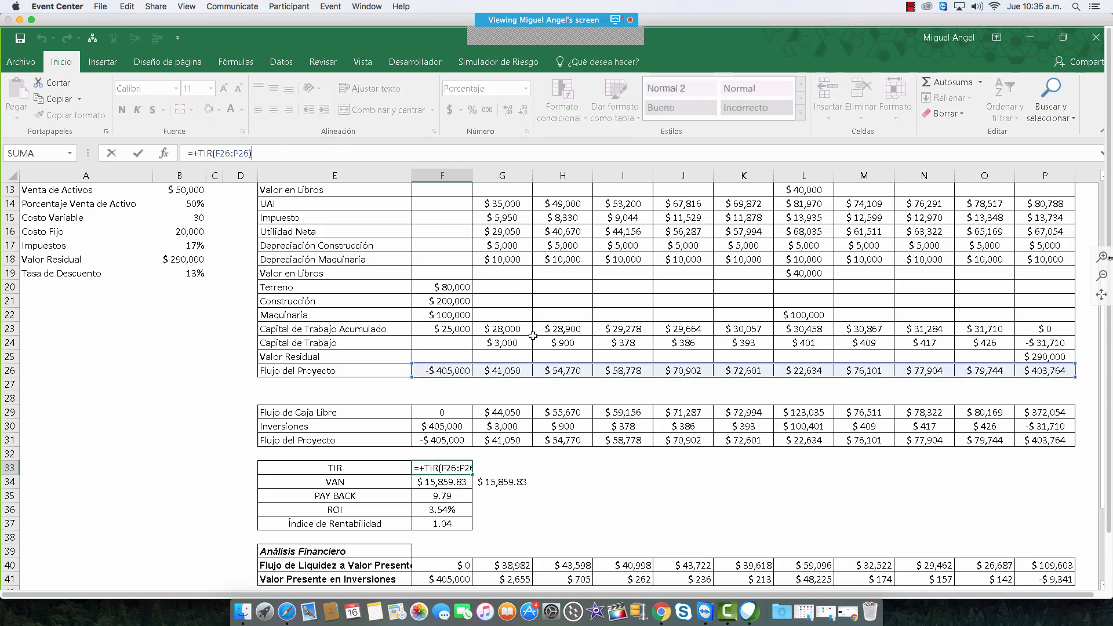
pyautogui.click(199, 154)
pyautogui.press('BackSpace')
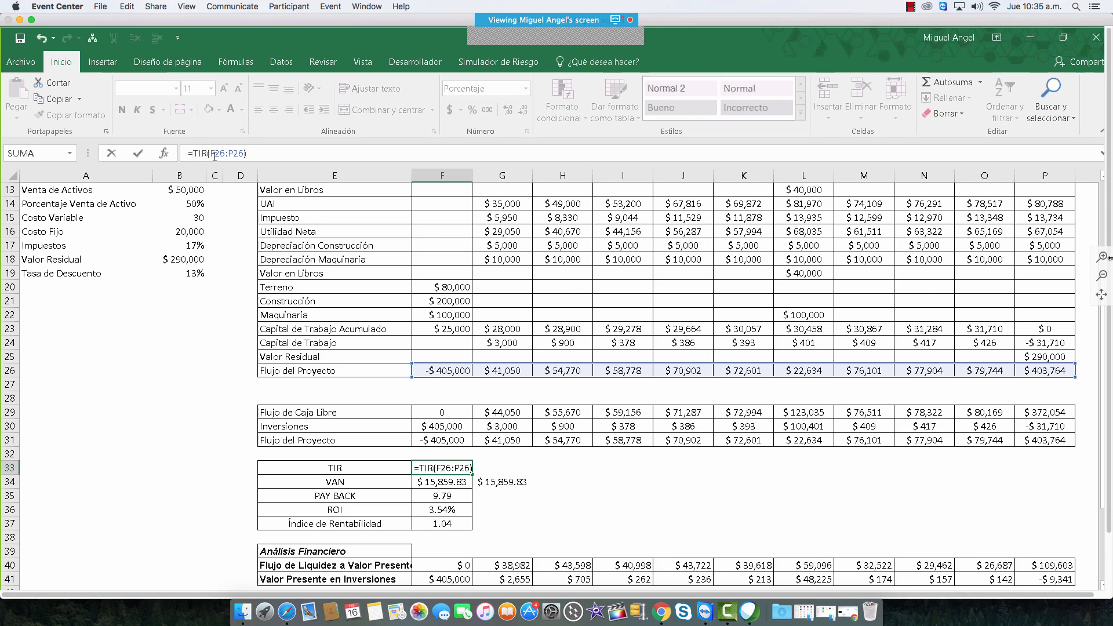
pyautogui.hotkey('ctrl', 'Return')
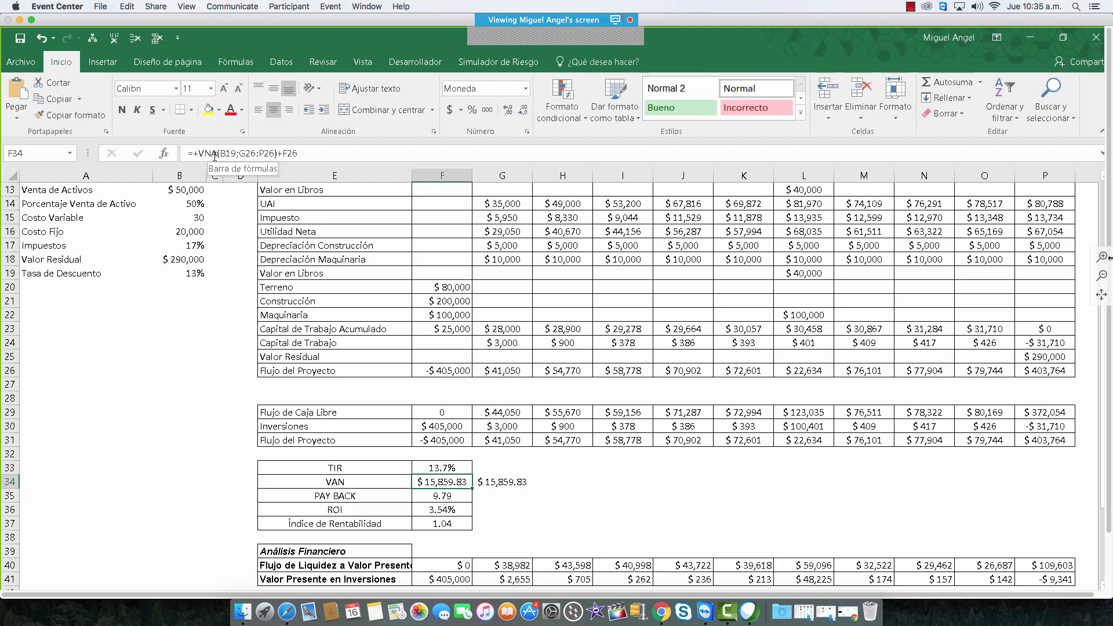
# Step: Trace the VNA formula in F34 through its discount rate, G26:P26 flows and initial flow F26
pyautogui.click(307, 155)
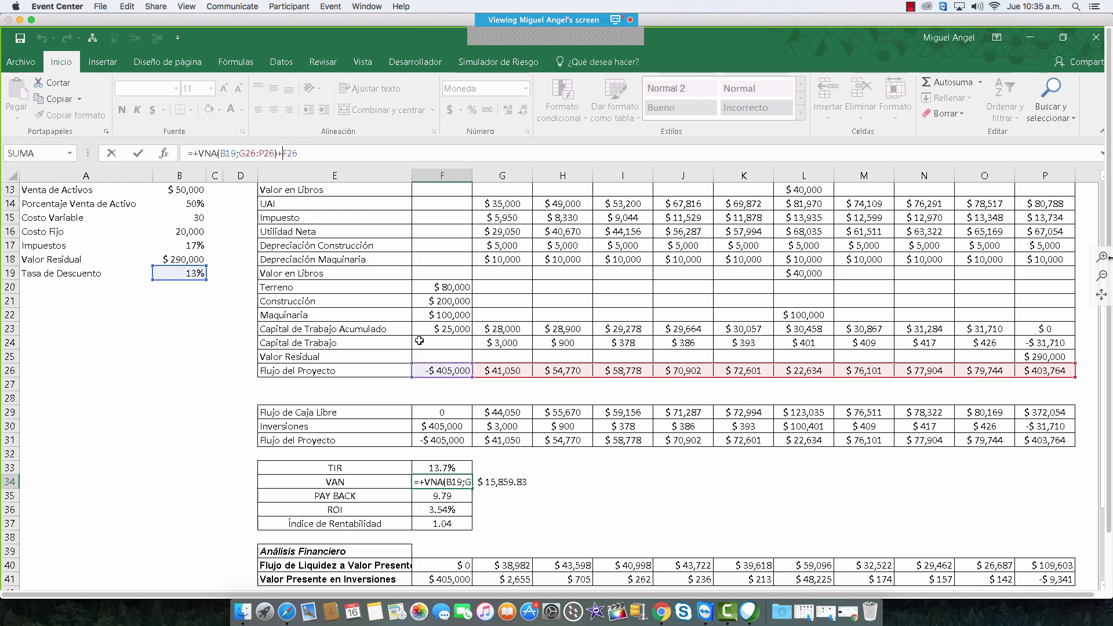
pyautogui.press('Return')
pyautogui.press('Up')
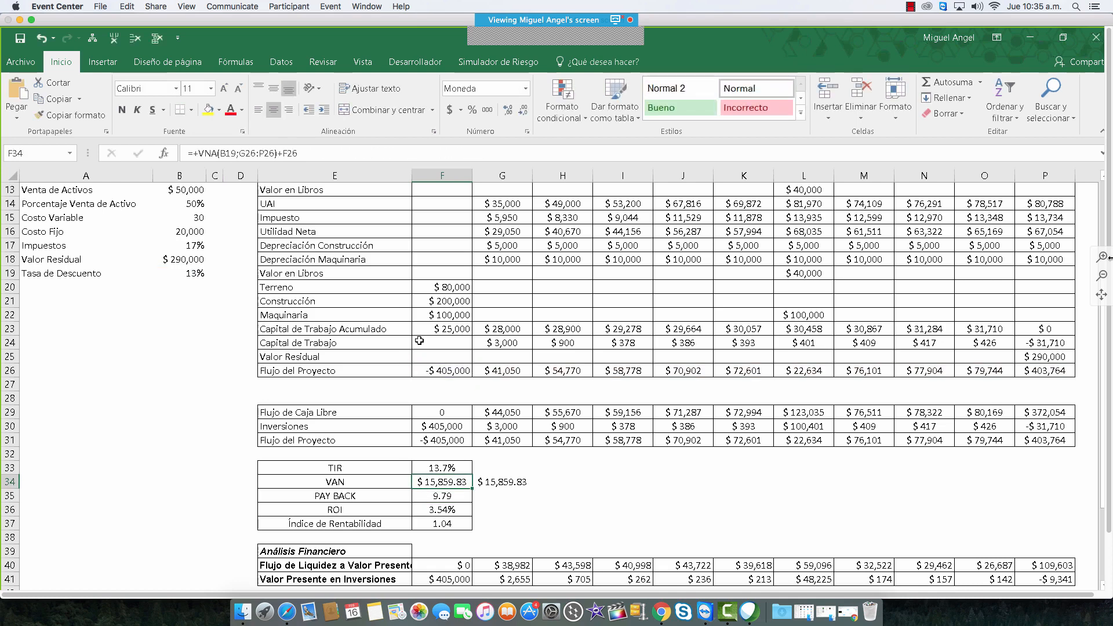
# Step: Trace the alternative VAN formula in G34 to Suma de Beneficios in F43 and Suma de Inversiones in F44
pyautogui.press('Right')
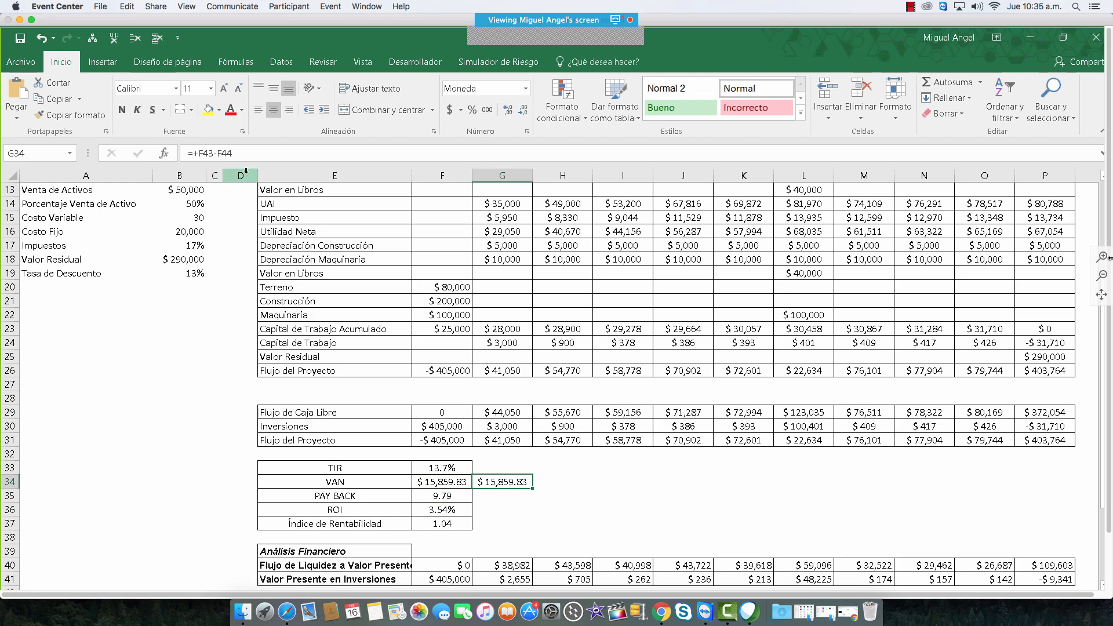
pyautogui.click(272, 150)
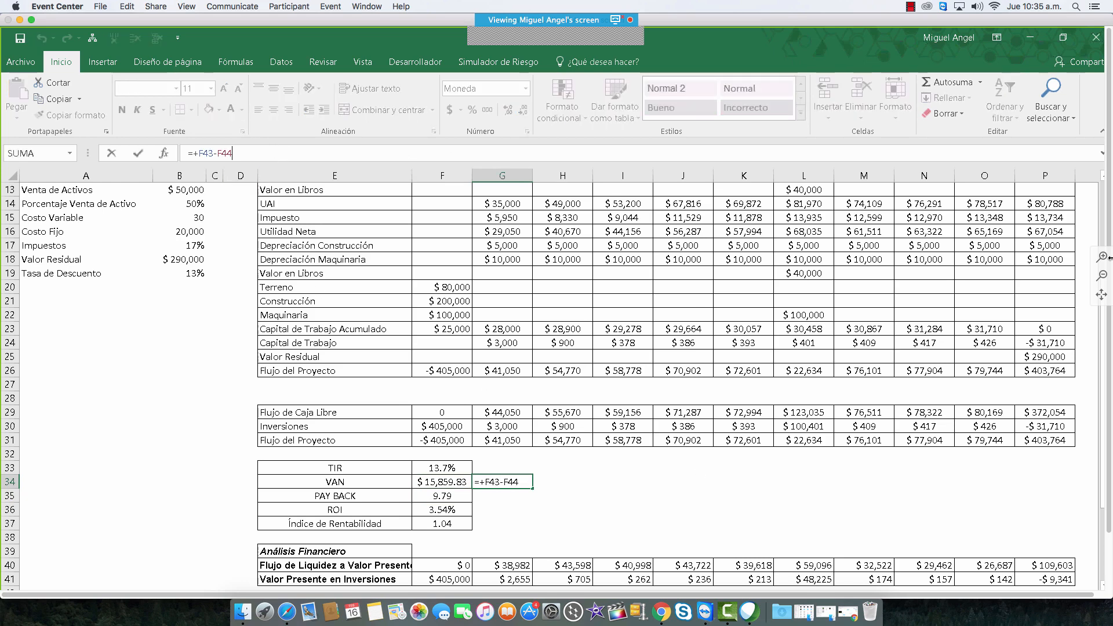
pyautogui.scroll(-5, 667, 383)
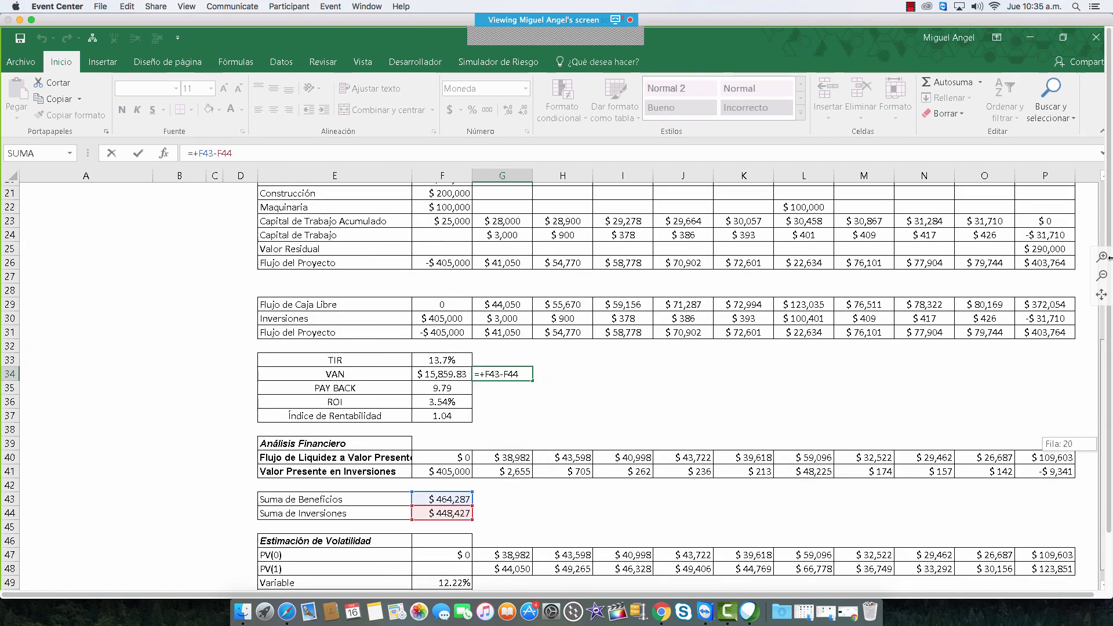
pyautogui.moveTo(1103, 444); pyautogui.dragTo(1103, 437)
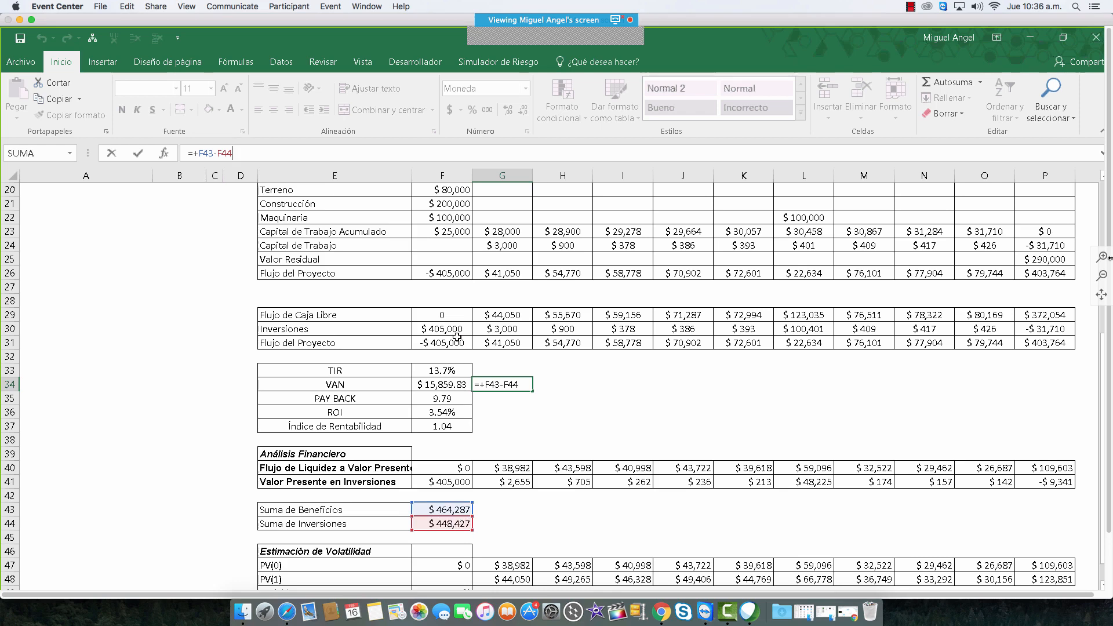
pyautogui.press('Escape')
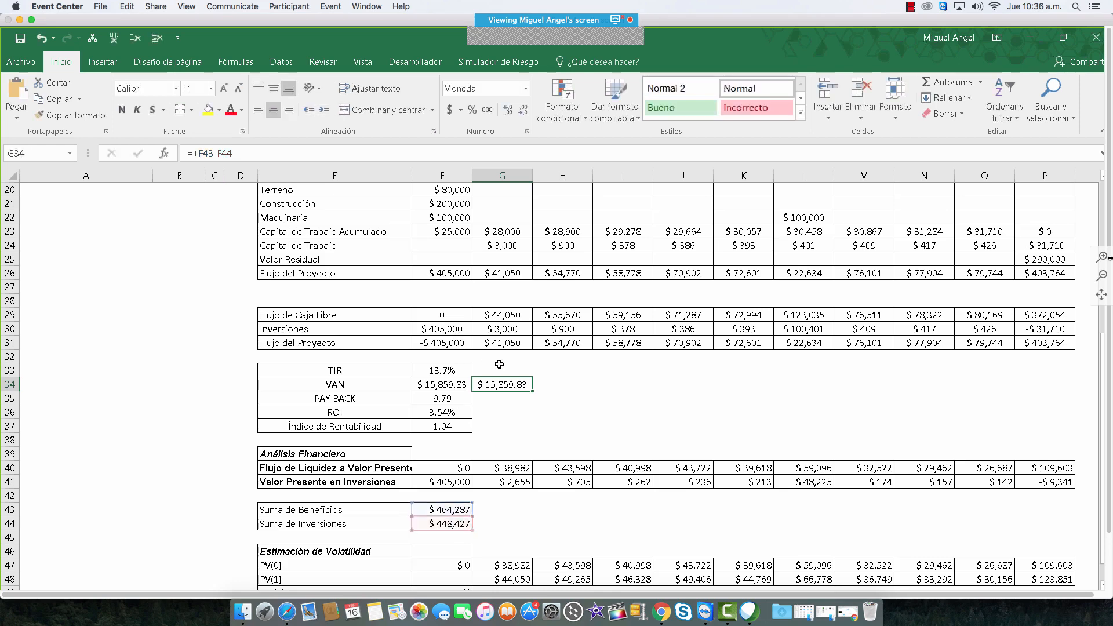
# Step: Re-examine the VAN formula in F34, tracing its rate reference to the Tasa de Descuento in B19
pyautogui.press('Left')
pyautogui.click(319, 153)
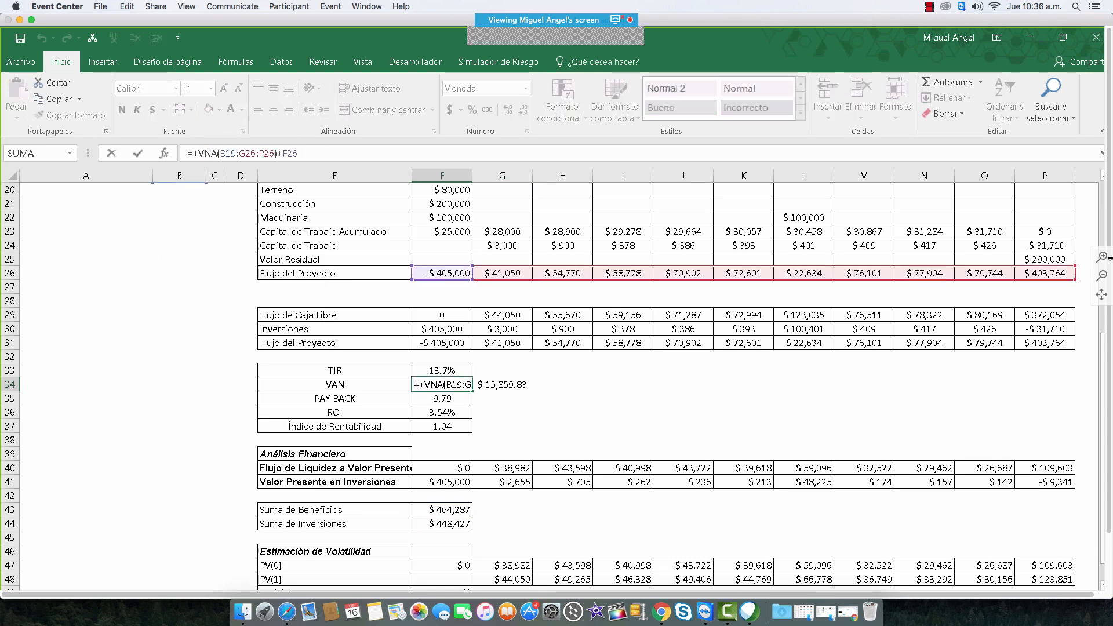
pyautogui.scroll(3, 188, 228)
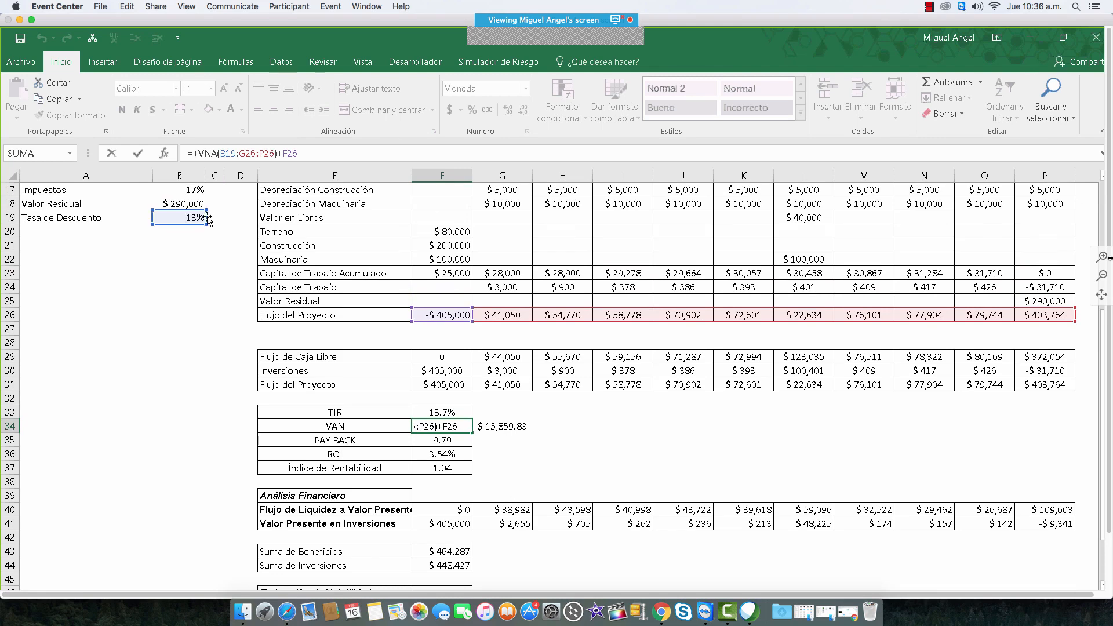
pyautogui.press('Escape')
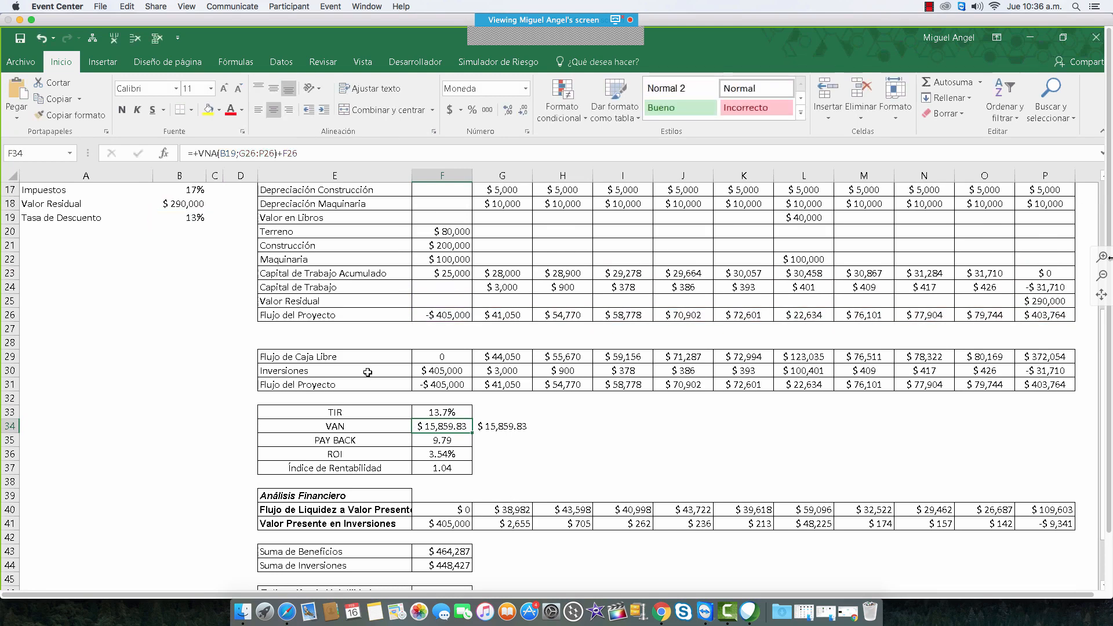
# Step: Examine the PAY BACK formula in F35 and trace its references to F40, F44 and G35:P35
pyautogui.scroll(-3, 367, 371)
pyautogui.press('Down')
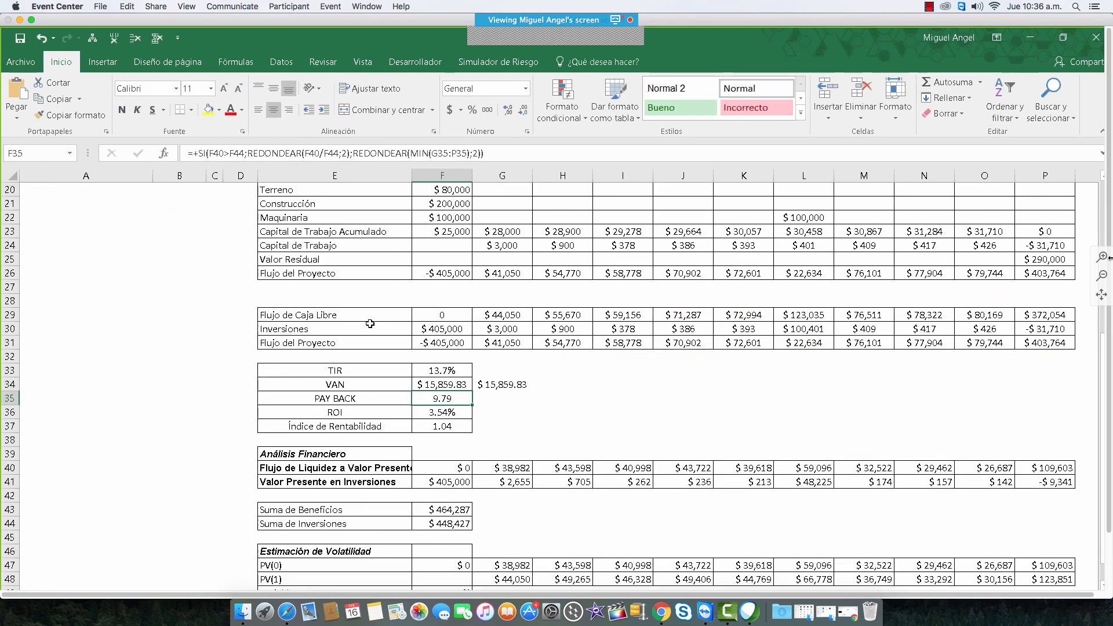
pyautogui.click(514, 152)
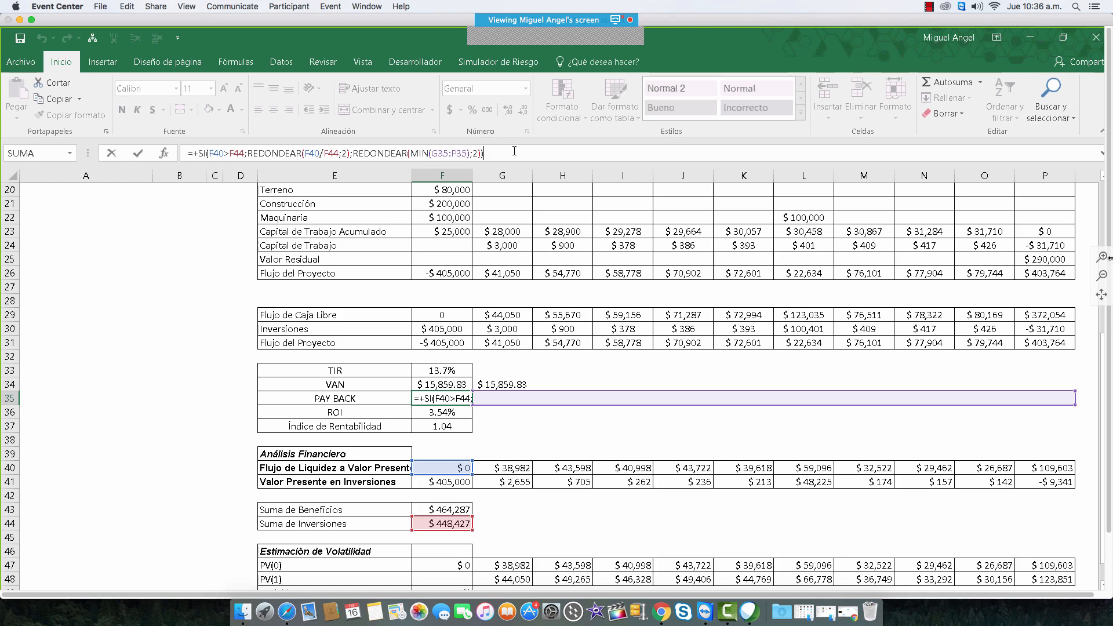
# Step: Change the PAY BACK label in E35 to PAY BACK DESCONTADO
pyautogui.hotkey('shift', 'Tab')
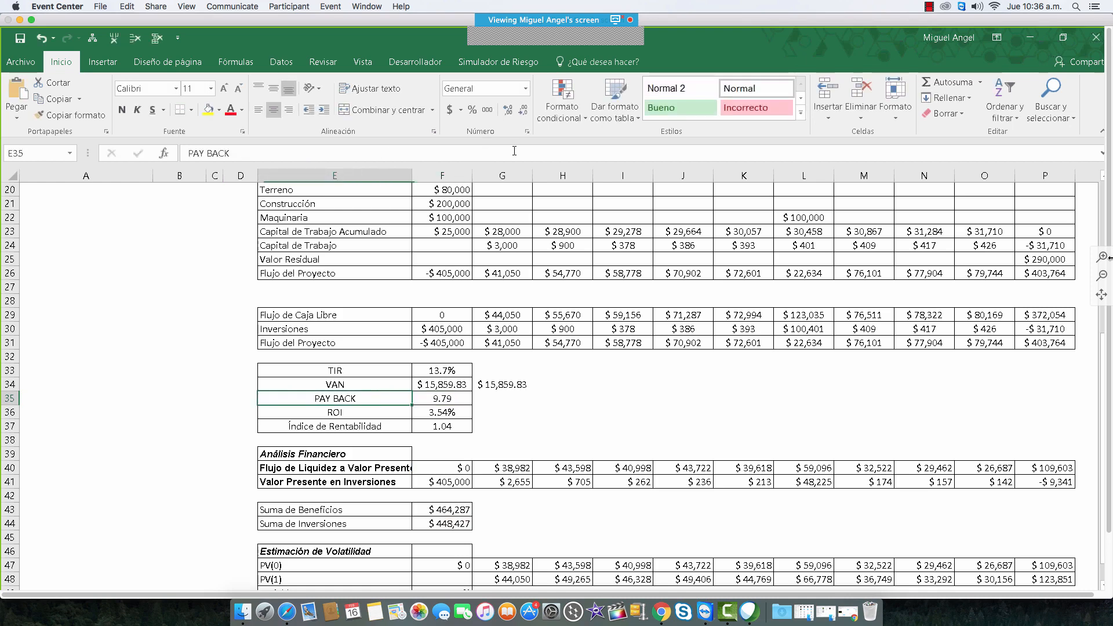
pyautogui.click(241, 153)
pyautogui.write('DESCONTADO')
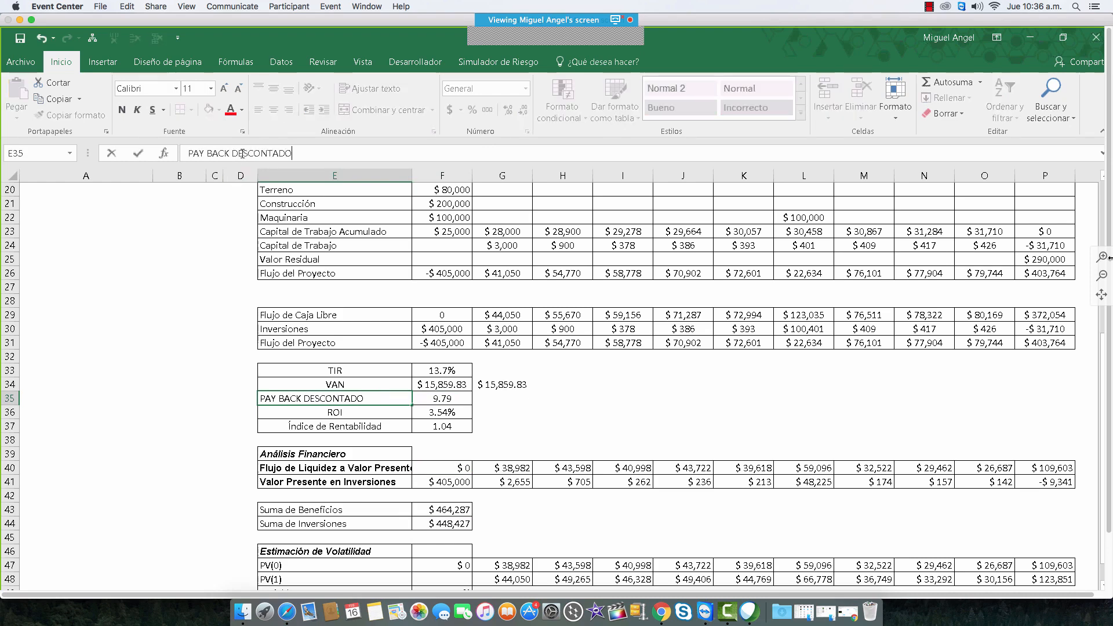
pyautogui.press('Return')
pyautogui.press('Up')
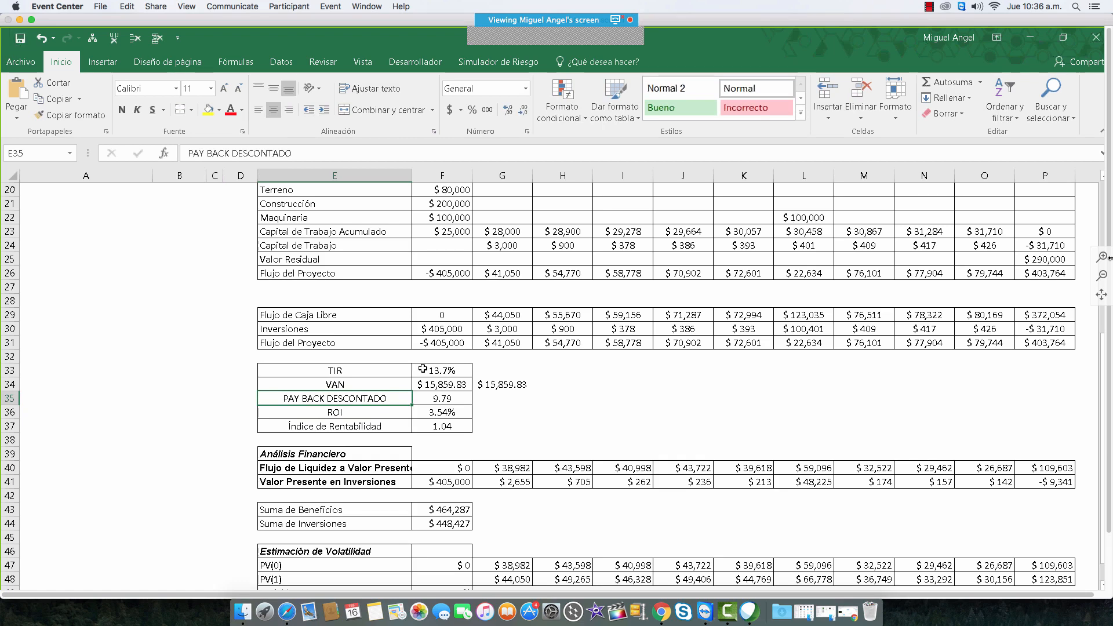
# Step: Examine the ROI formula in F36 and look over the Análisis Financiero and Estimación de Volatilidad sections
pyautogui.click(439, 412)
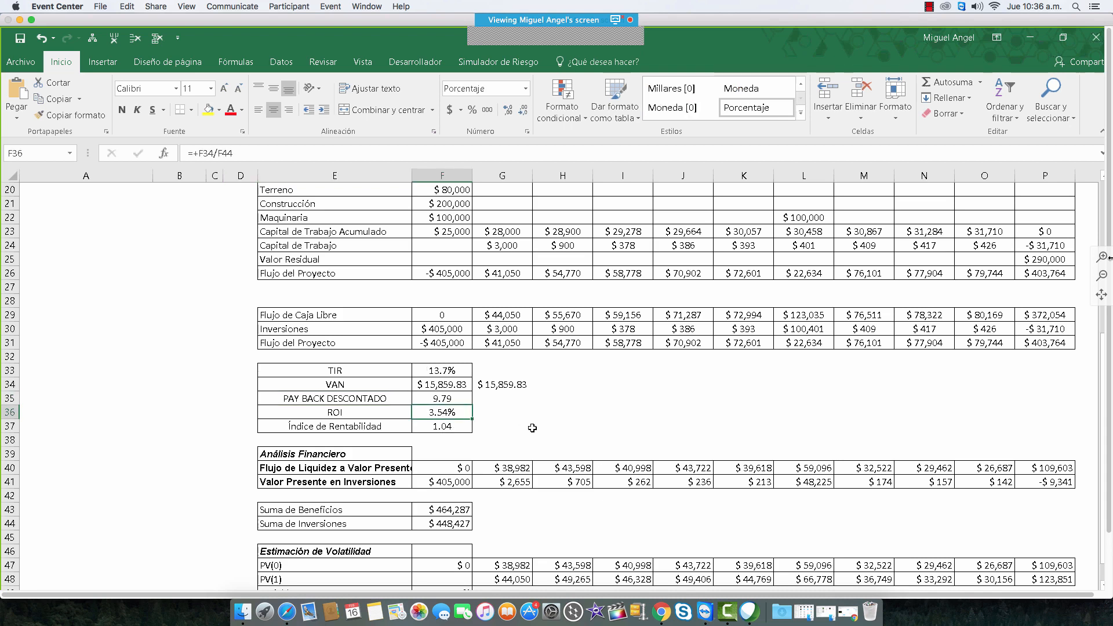
pyautogui.scroll(-3, 532, 428)
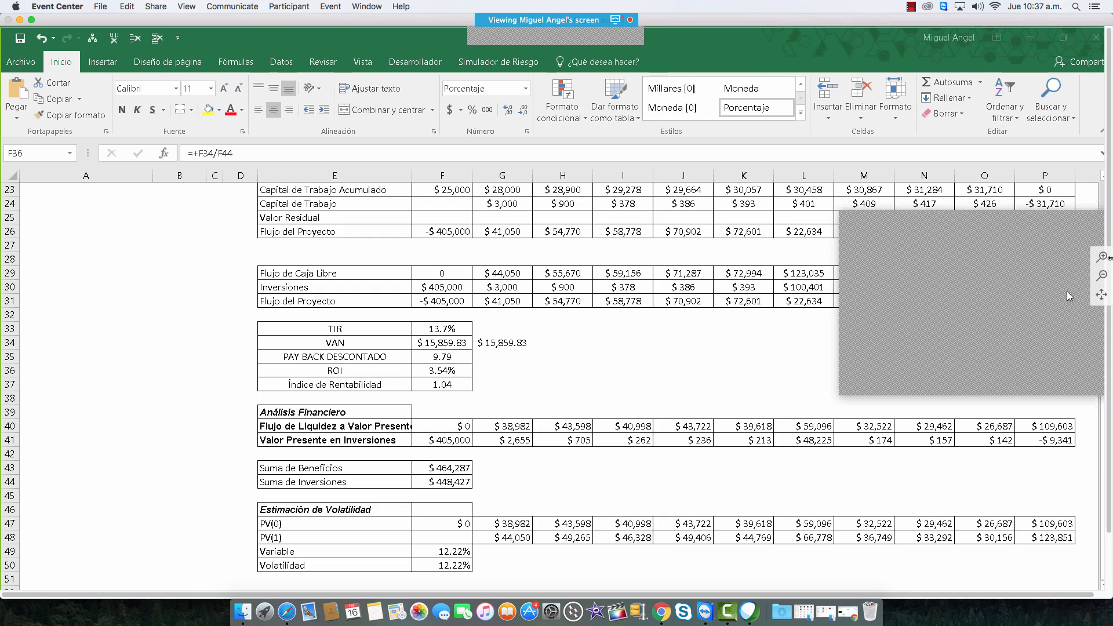
pyautogui.click(1098, 223)
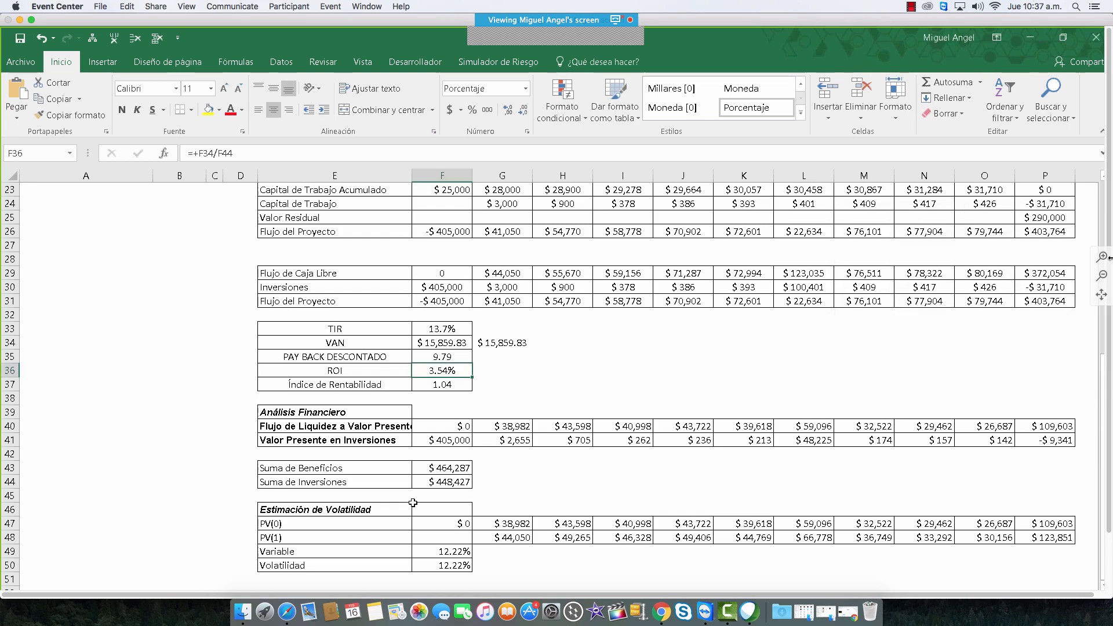
pyautogui.scroll(-3, 448, 484)
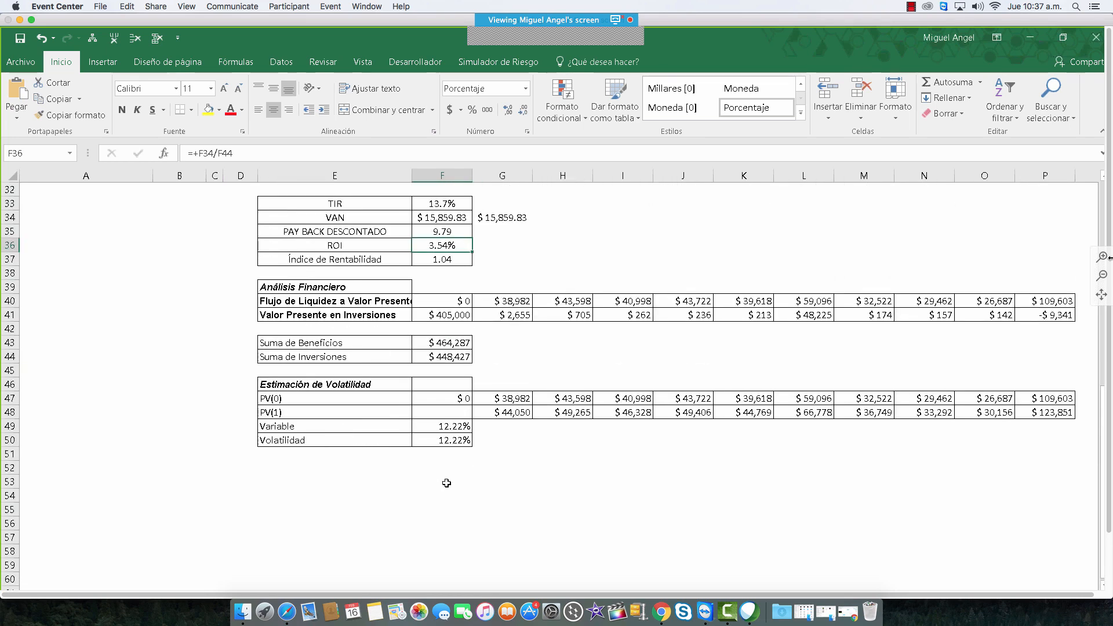
pyautogui.scroll(3, 449, 482)
pyautogui.scroll(4, 451, 483)
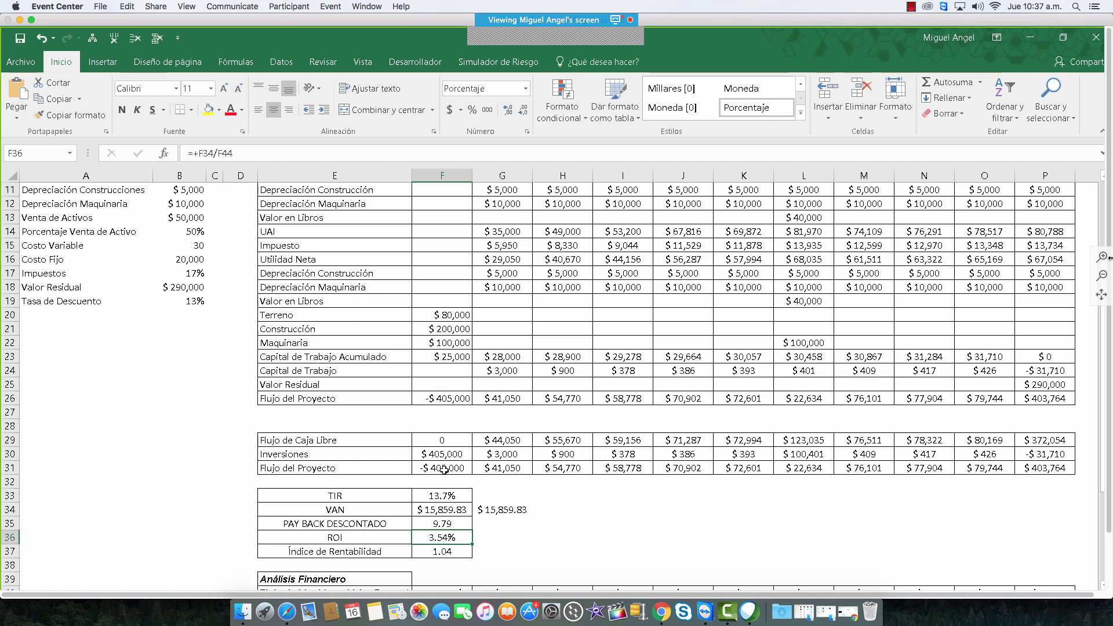
# Step: Review the VAN formula in F34 together with the model's input assumptions in B2:B19
pyautogui.click(436, 510)
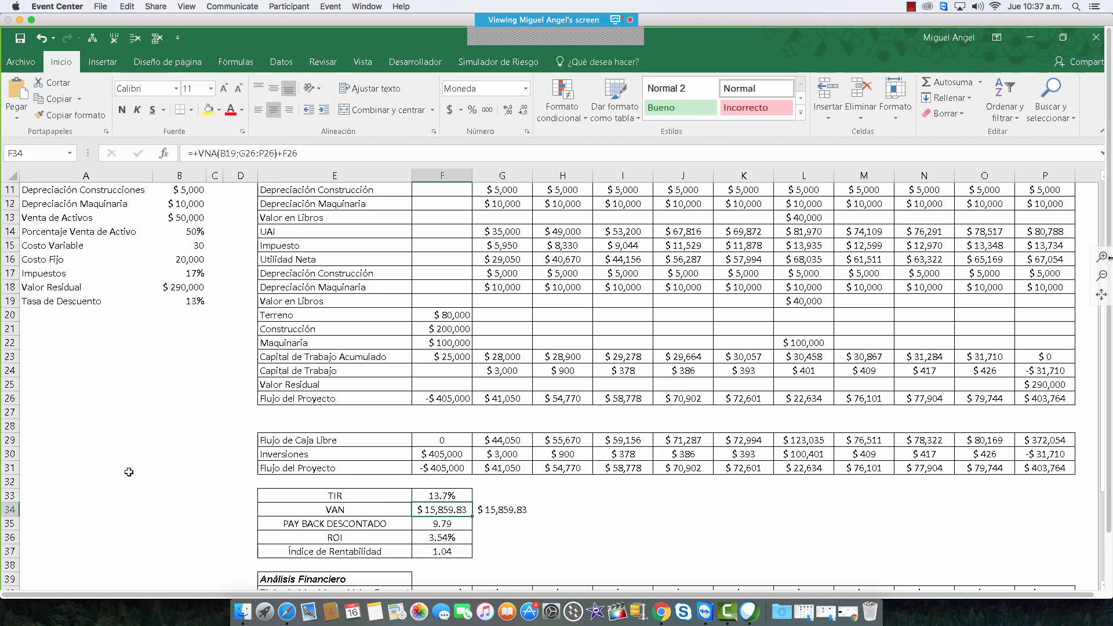
pyautogui.scroll(5, 171, 266)
pyautogui.moveTo(196, 200); pyautogui.dragTo(197, 446)
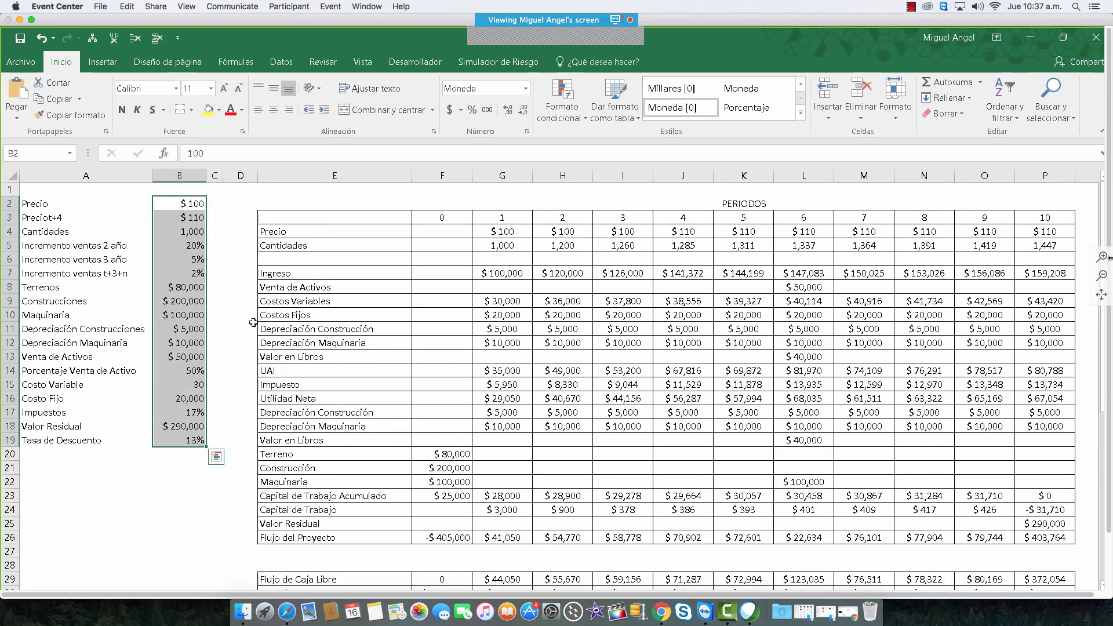
pyautogui.click(553, 287)
pyautogui.scroll(-7, 553, 287)
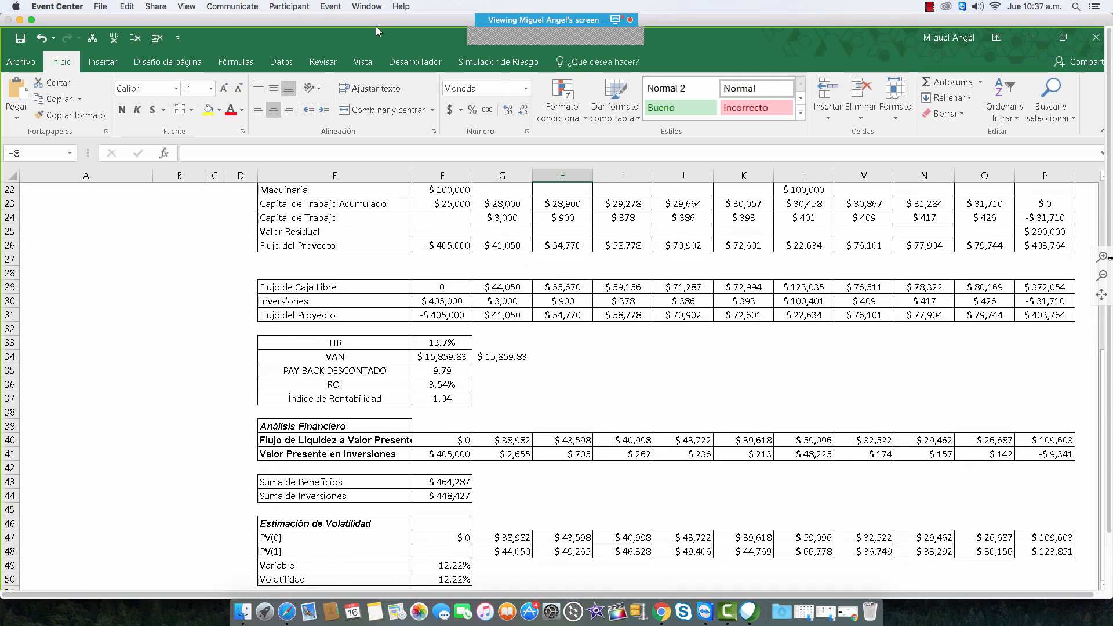
# Step: Create a Risk Simulator profile named Flujo de Caja with 1000 trials, correlations enabled and a random number sequence seed of 12345
pyautogui.click(508, 67)
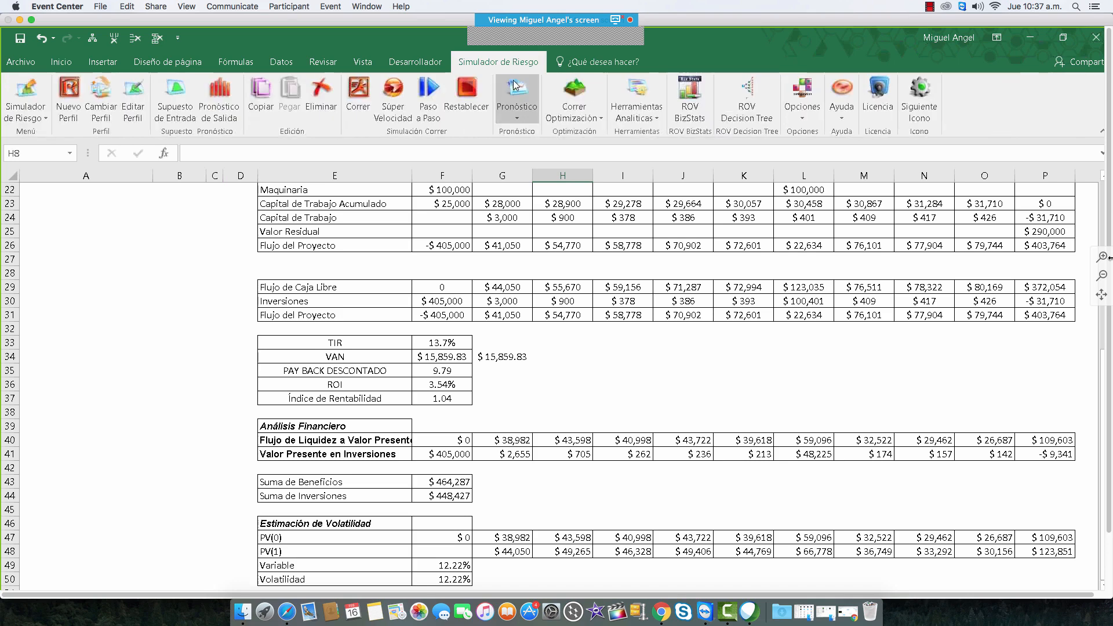
pyautogui.click(69, 100)
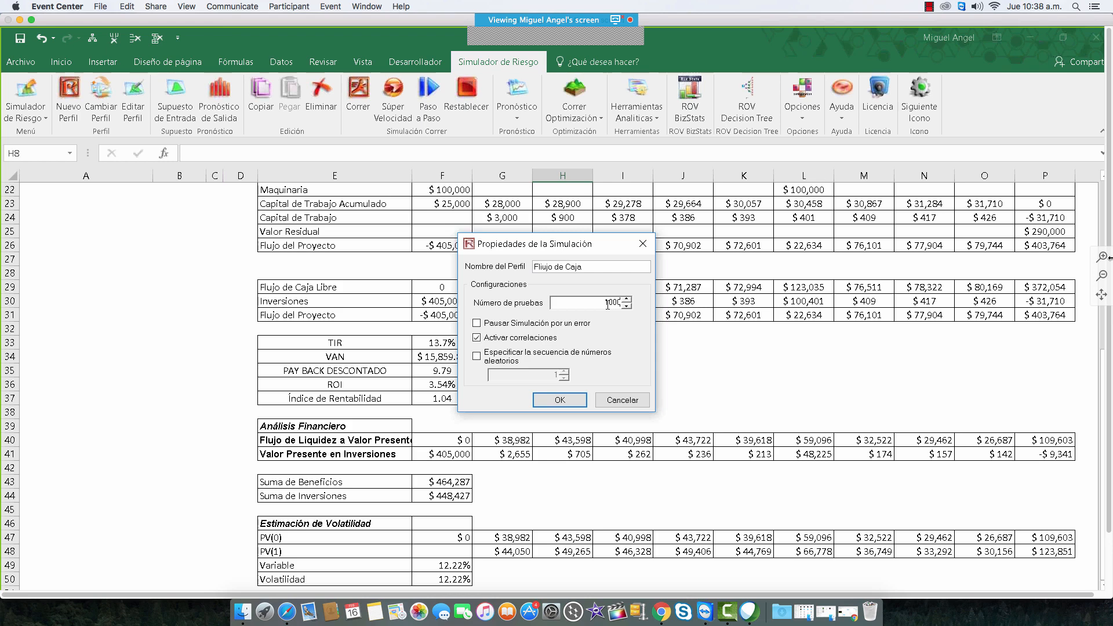
pyautogui.click(476, 356)
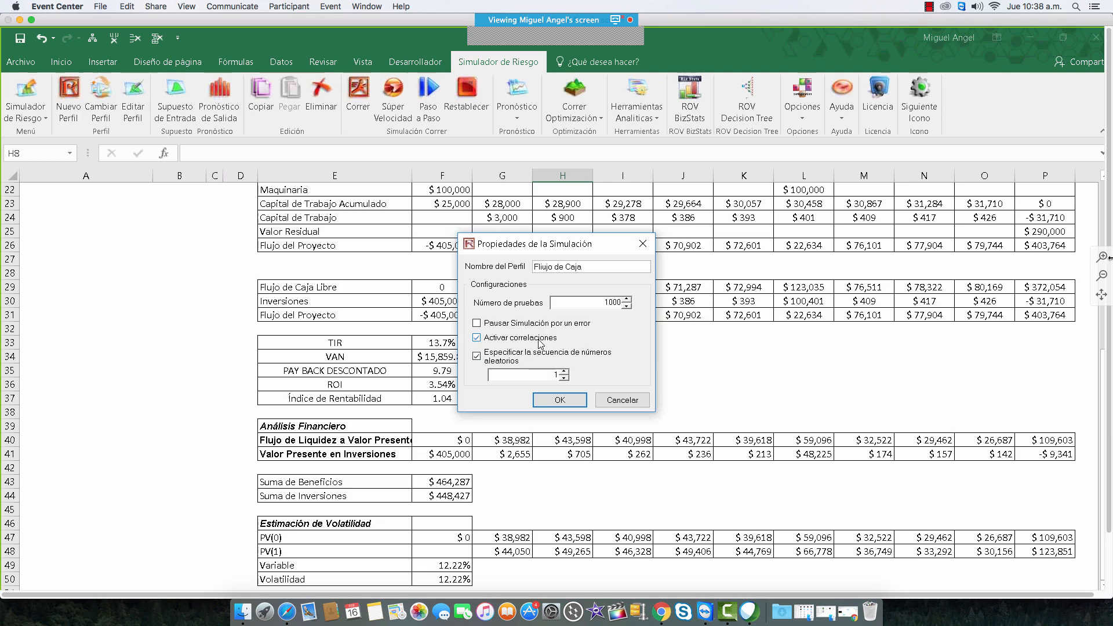
pyautogui.moveTo(552, 376); pyautogui.dragTo(573, 366)
pyautogui.write('12345')
pyautogui.click(555, 401)
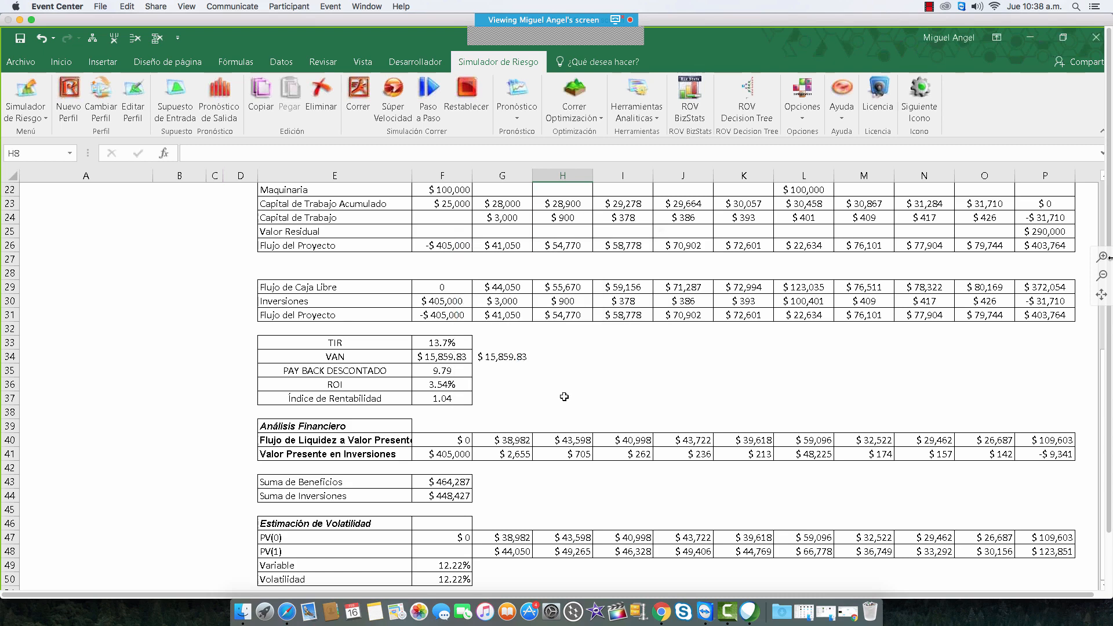
# Step: Open a Tornado Analysis (Análisis Tornado) for the VAN result in F34
pyautogui.click(441, 358)
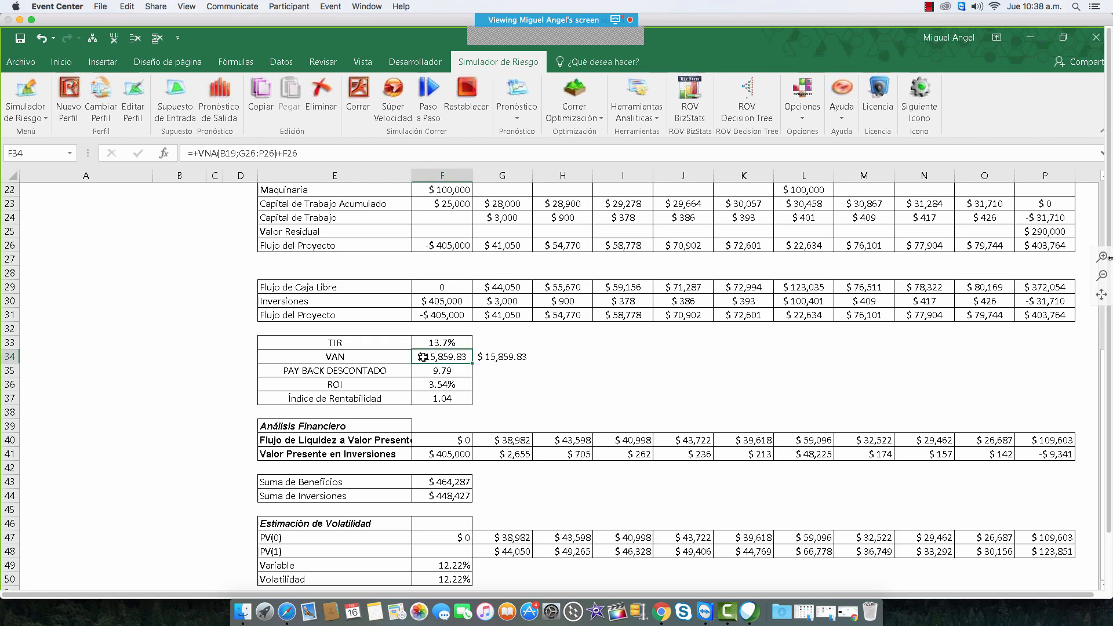
pyautogui.press('Up')
pyautogui.click(444, 357)
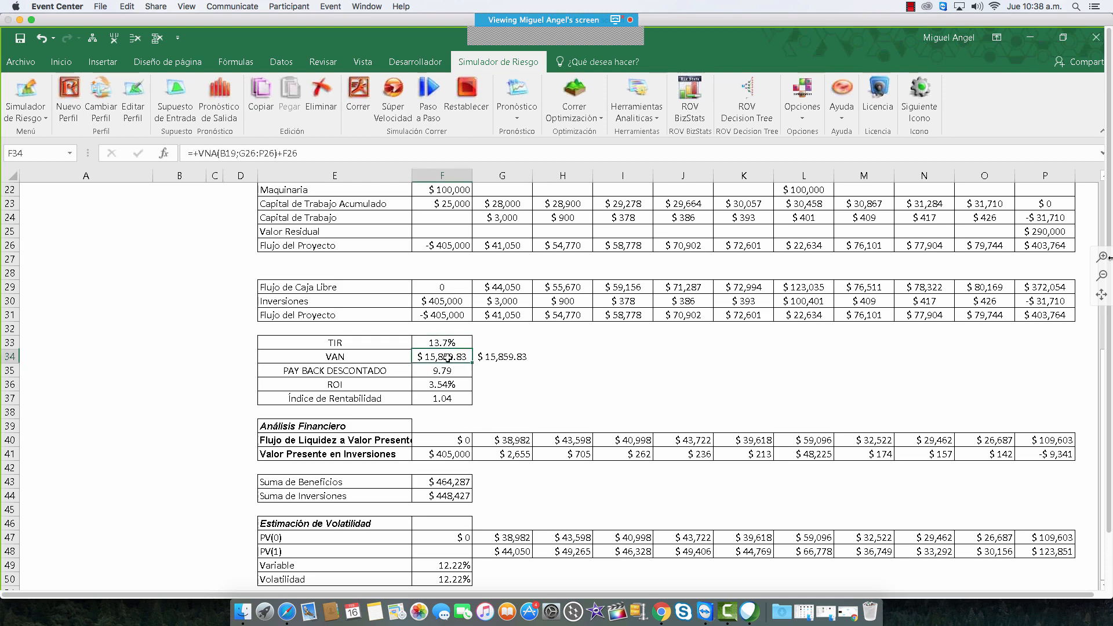
pyautogui.click(645, 117)
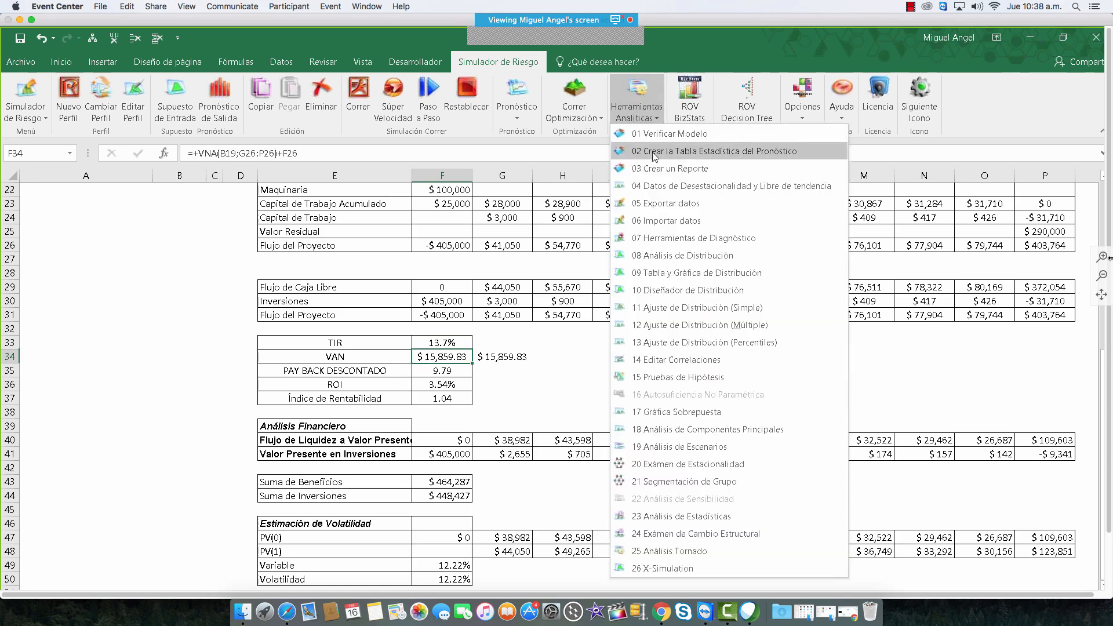
pyautogui.click(712, 553)
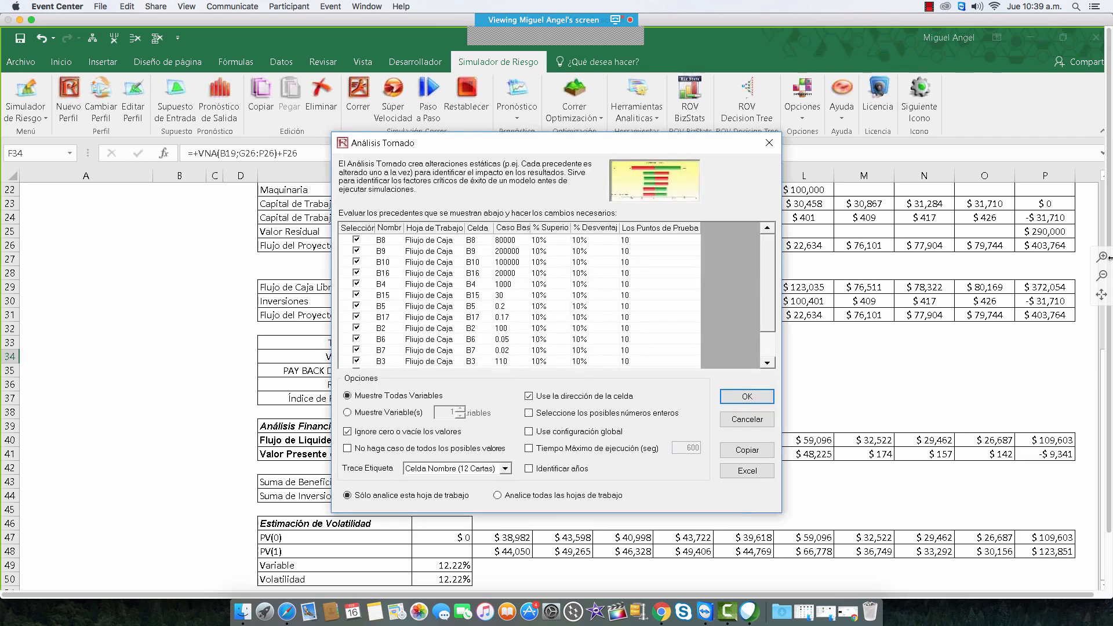
# Step: Label the tornado precedents by name instead of cell address and widen the Nombre column to review the variables
pyautogui.moveTo(478, 150); pyautogui.dragTo(539, 149)
pyautogui.click(590, 393)
pyautogui.scroll(-1, 461, 244)
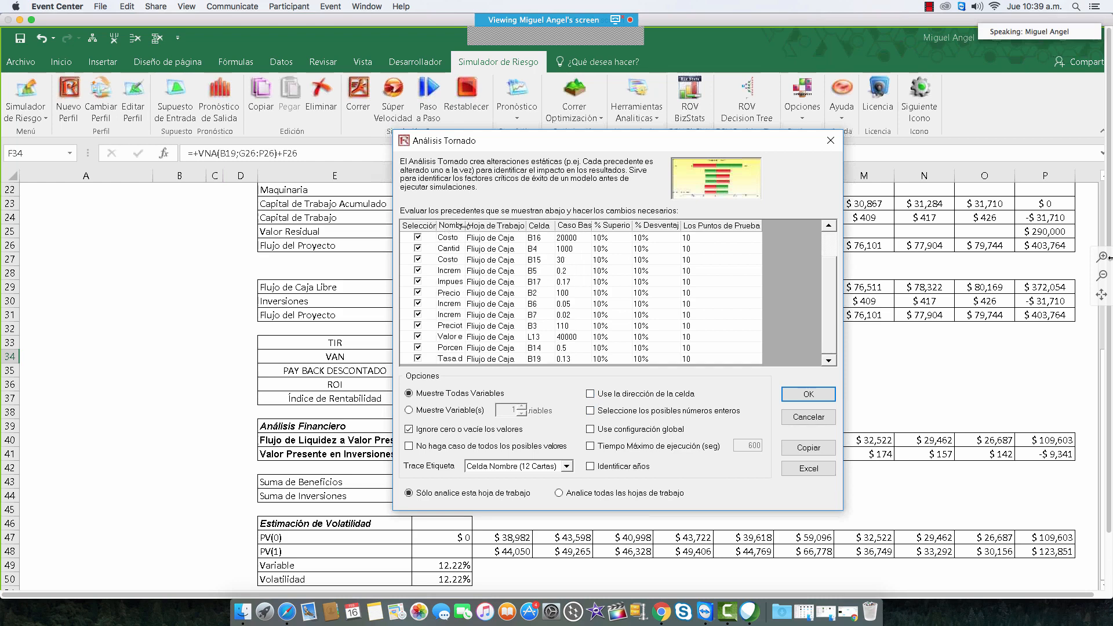
pyautogui.moveTo(465, 225); pyautogui.dragTo(499, 226)
pyautogui.scroll(3, 586, 253)
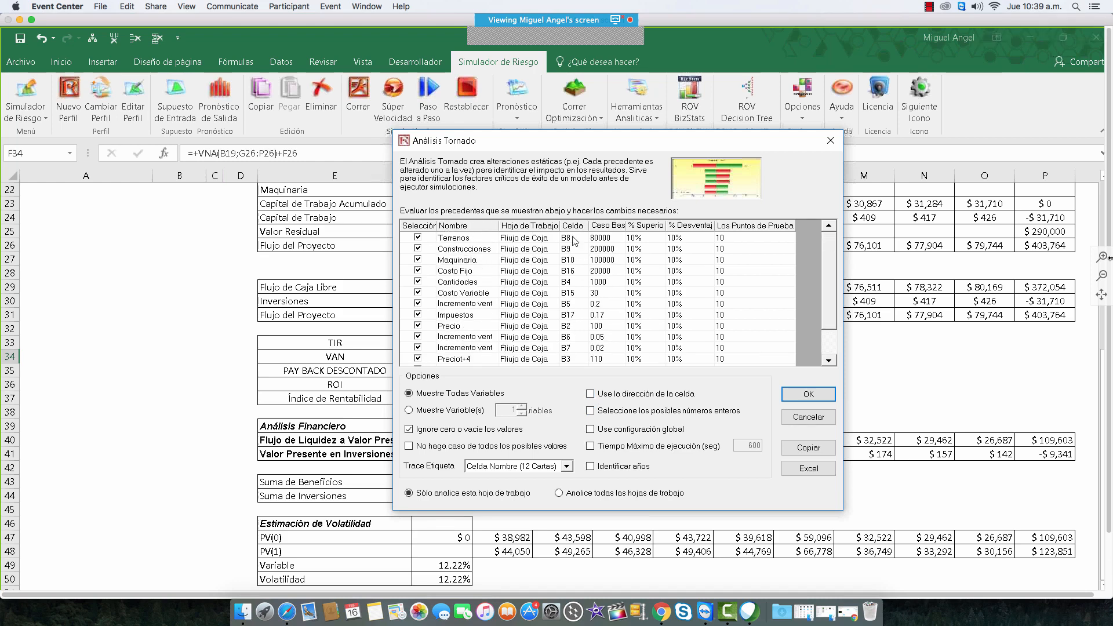
pyautogui.scroll(-1, 575, 241)
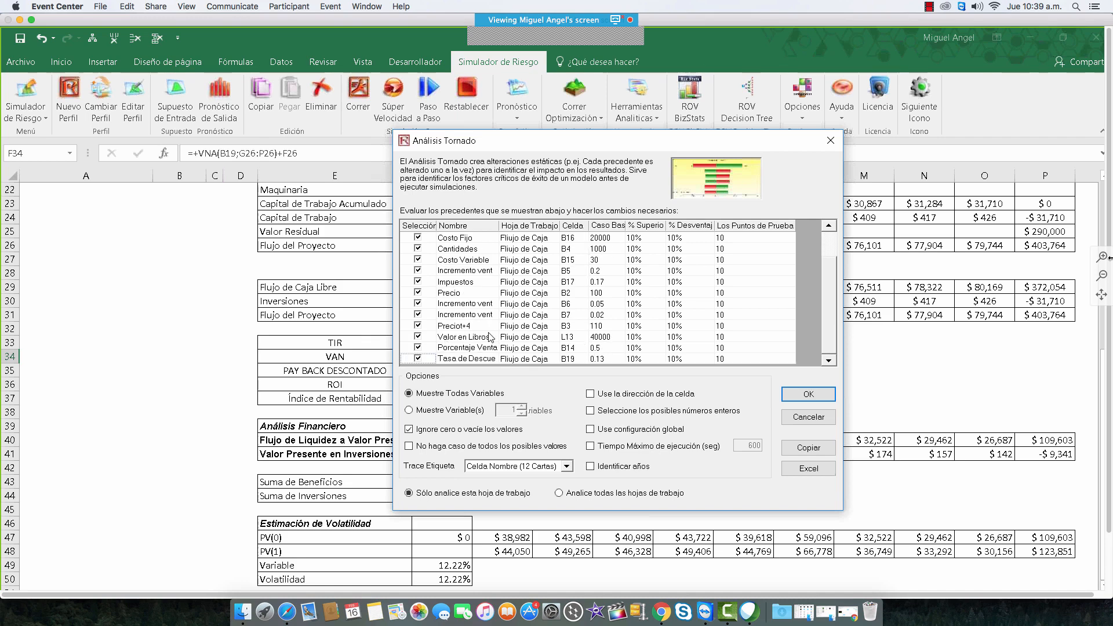
pyautogui.scroll(1, 522, 338)
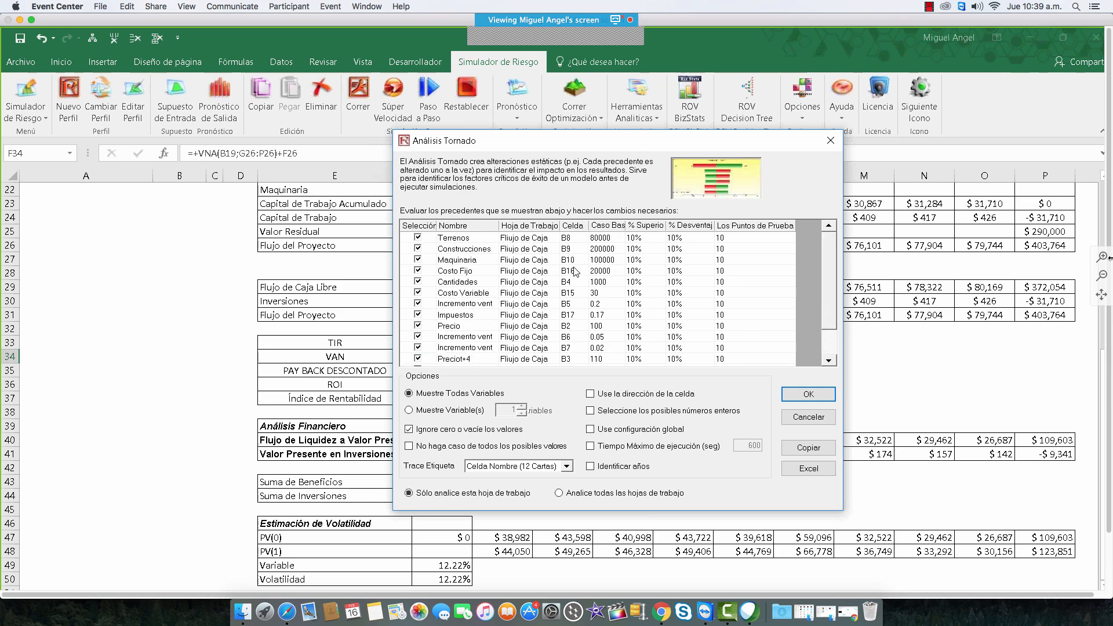
pyautogui.moveTo(831, 260)
pyautogui.mouseDown()
pyautogui.moveTo(832, 312)
pyautogui.moveTo(836, 257)
pyautogui.mouseUp()
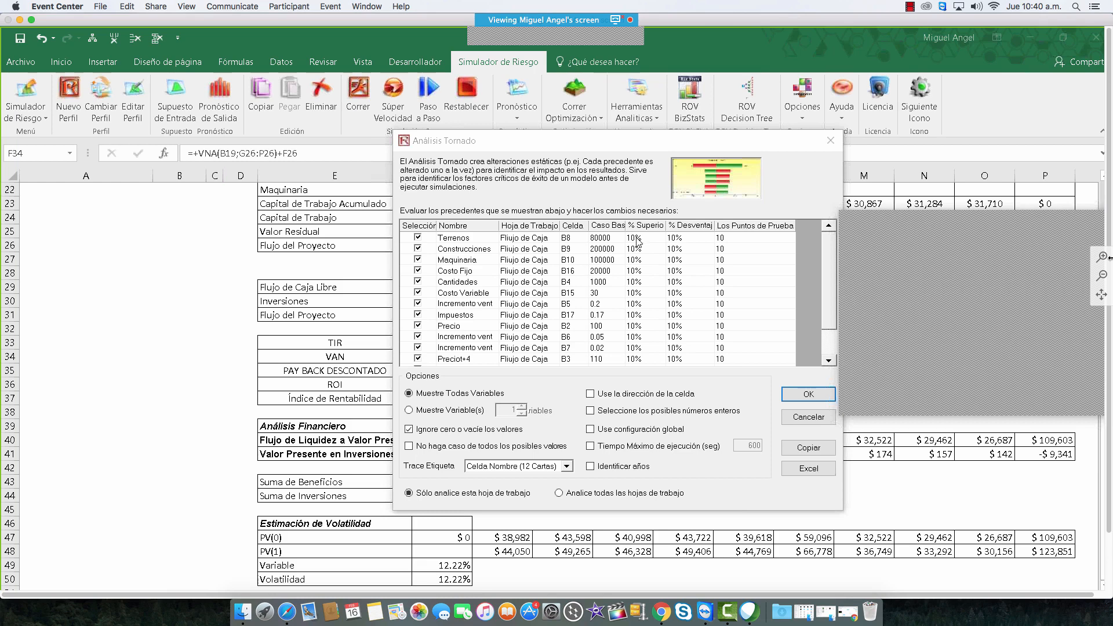
# Step: Run the tornado analysis on all precedents with 10% upside and downside ranges to generate its report
pyautogui.click(638, 241)
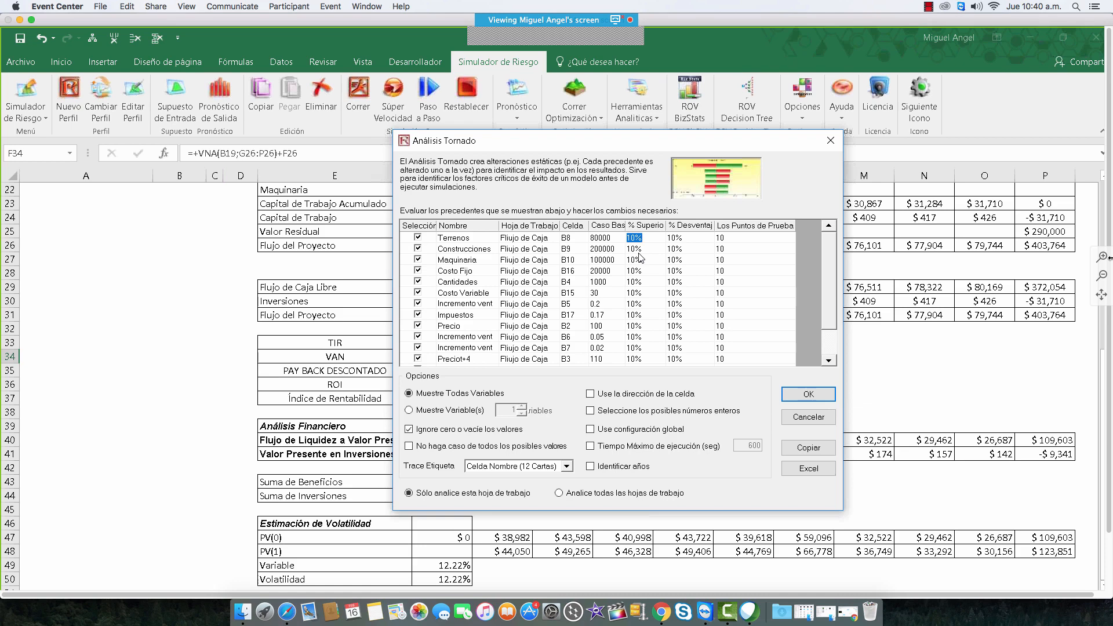
pyautogui.moveTo(540, 27)
pyautogui.click(818, 52)
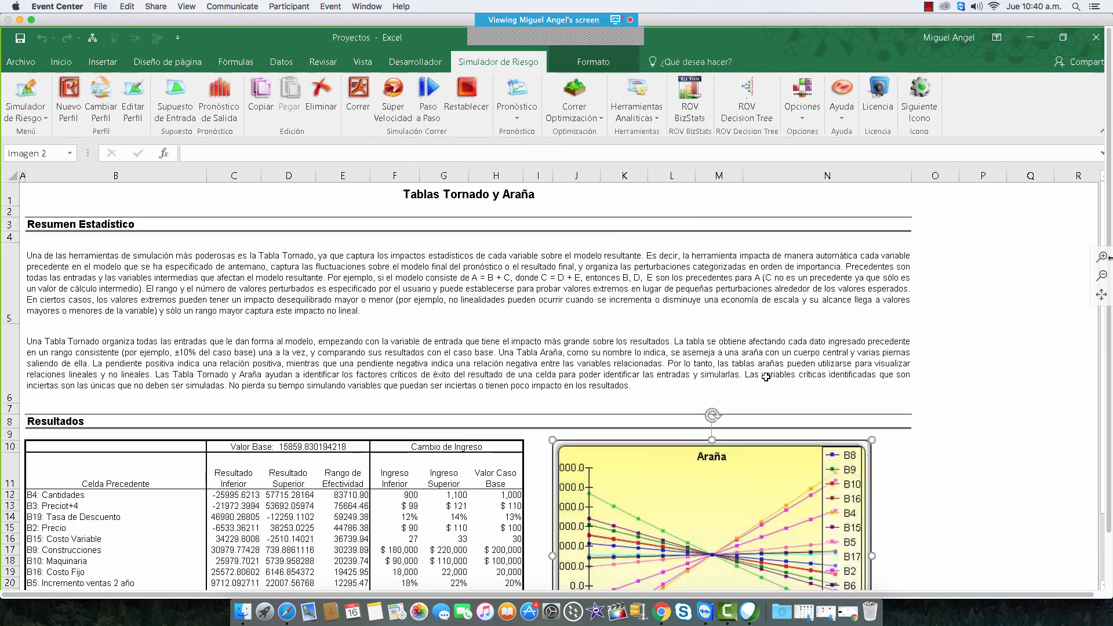
# Step: Examine the tornado report's results table, Araña chart and Tornado chart, focusing on the ranking of the variables
pyautogui.scroll(-3, 706, 326)
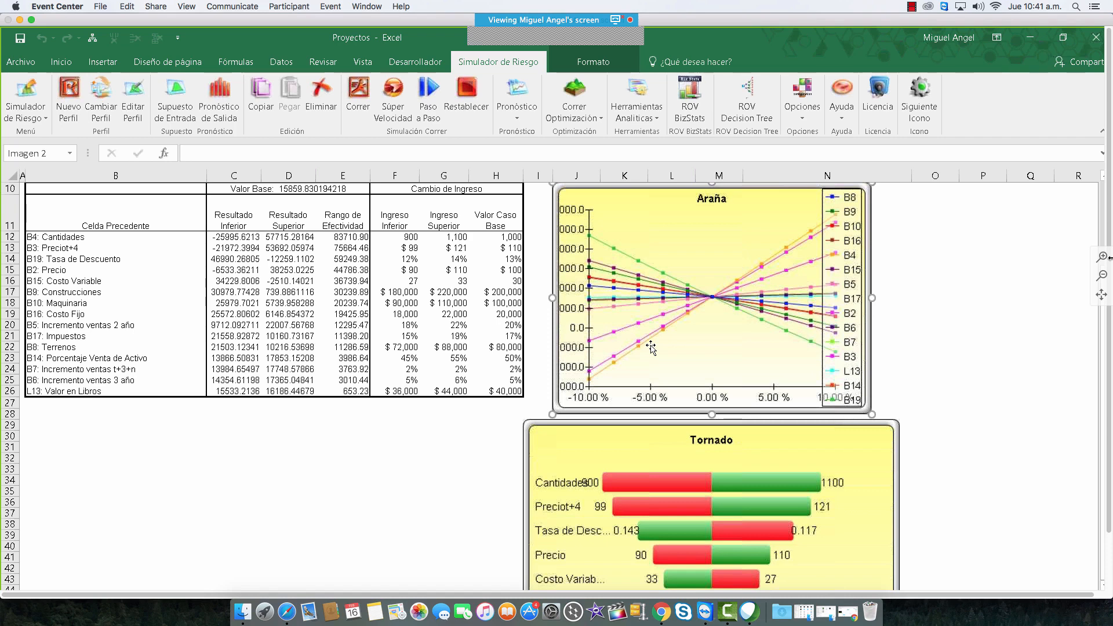
pyautogui.scroll(-9, 469, 443)
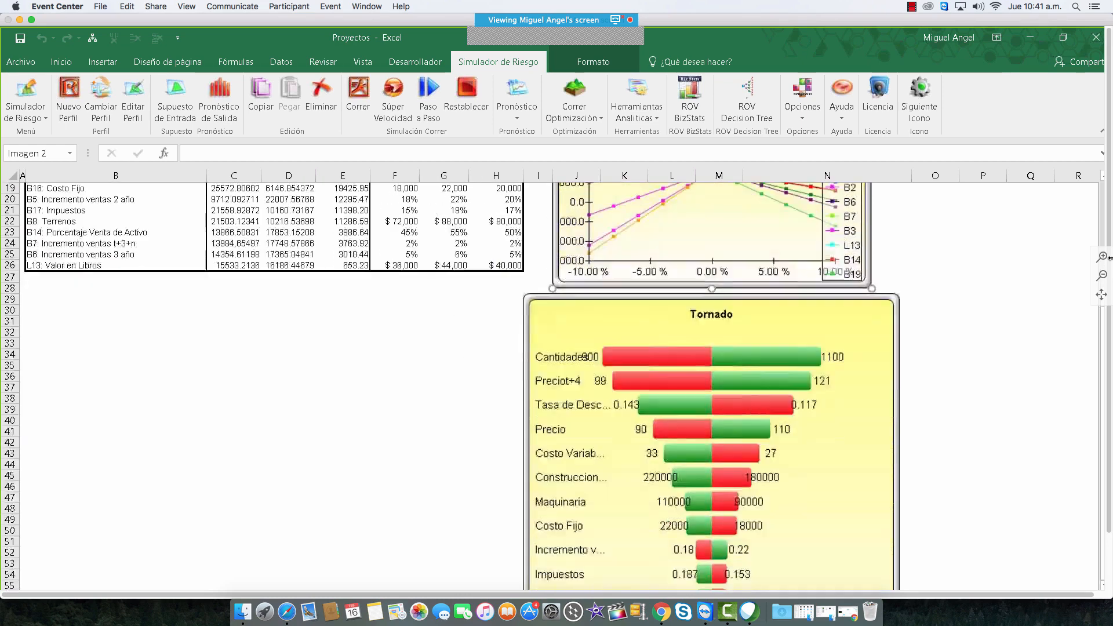
pyautogui.scroll(4, 573, 292)
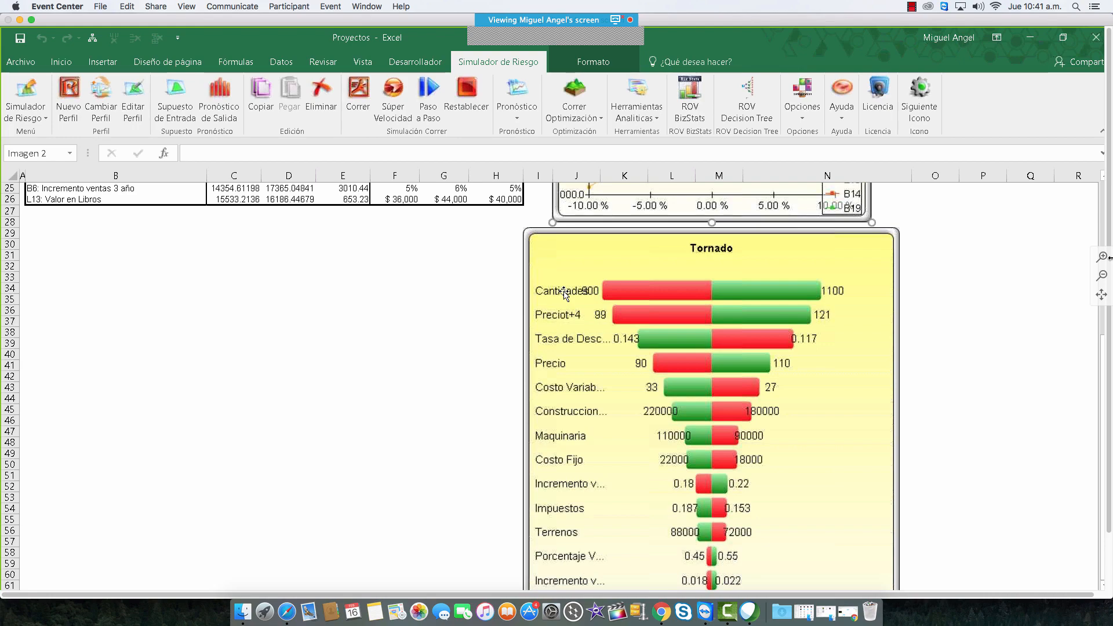
pyautogui.scroll(4, 634, 378)
pyautogui.scroll(10, 634, 378)
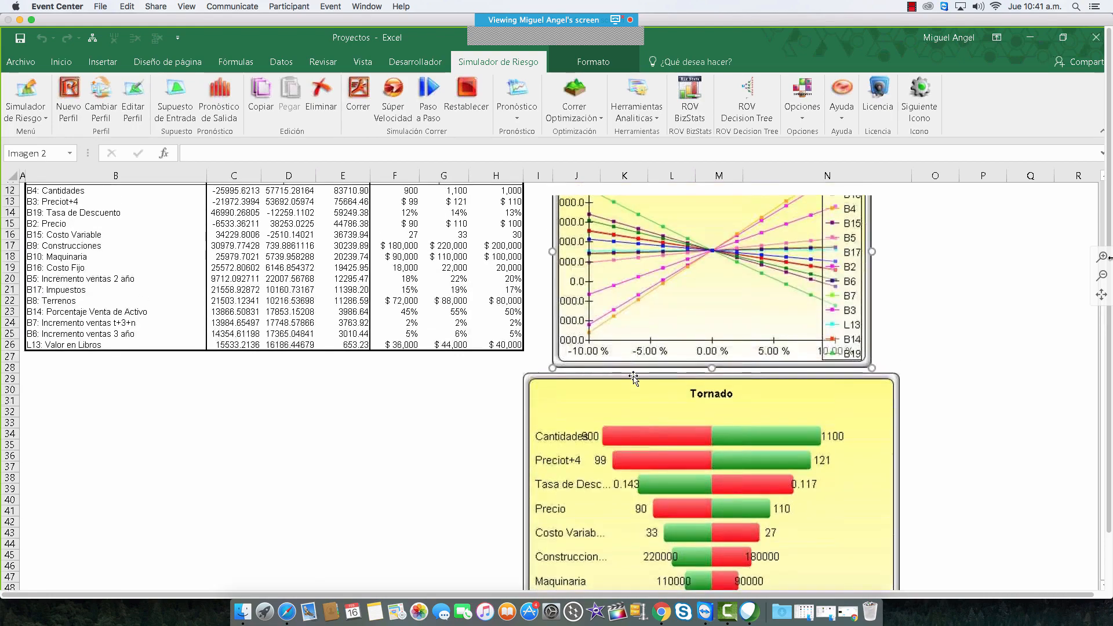
pyautogui.scroll(-9, 634, 378)
pyautogui.scroll(-5, 686, 290)
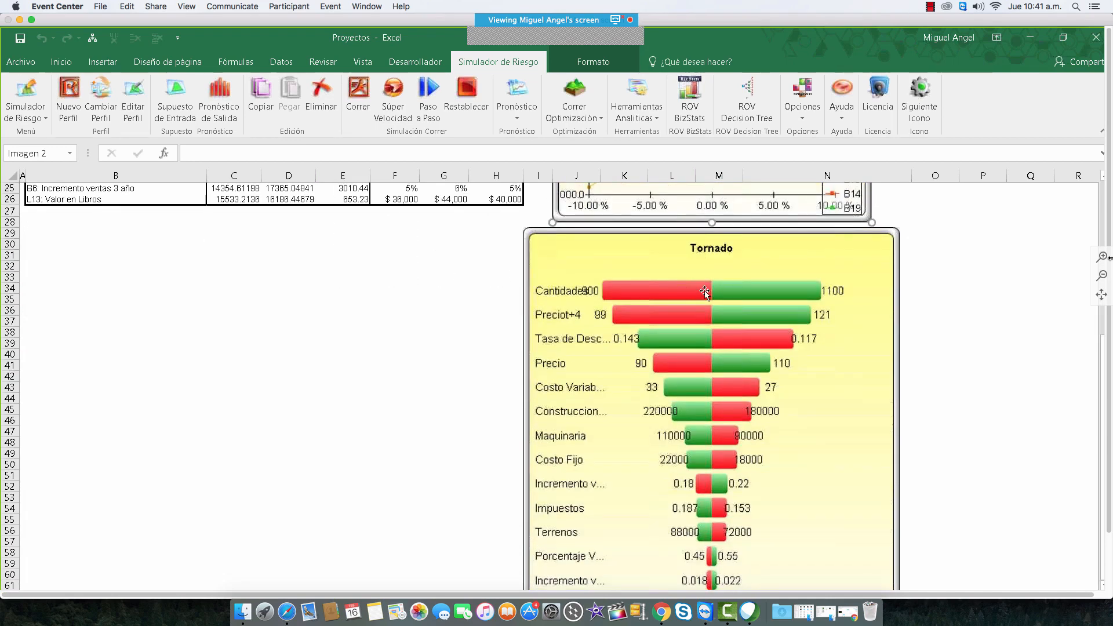
# Step: Annotate the Tornado chart's leading variables, Cantidades to Construcciones, with a red box and check marks, and clear the annotations
pyautogui.moveTo(590, 265)
pyautogui.mouseDown()
pyautogui.moveTo(736, 318)
pyautogui.moveTo(847, 430)
pyautogui.moveTo(867, 431)
pyautogui.mouseUp()
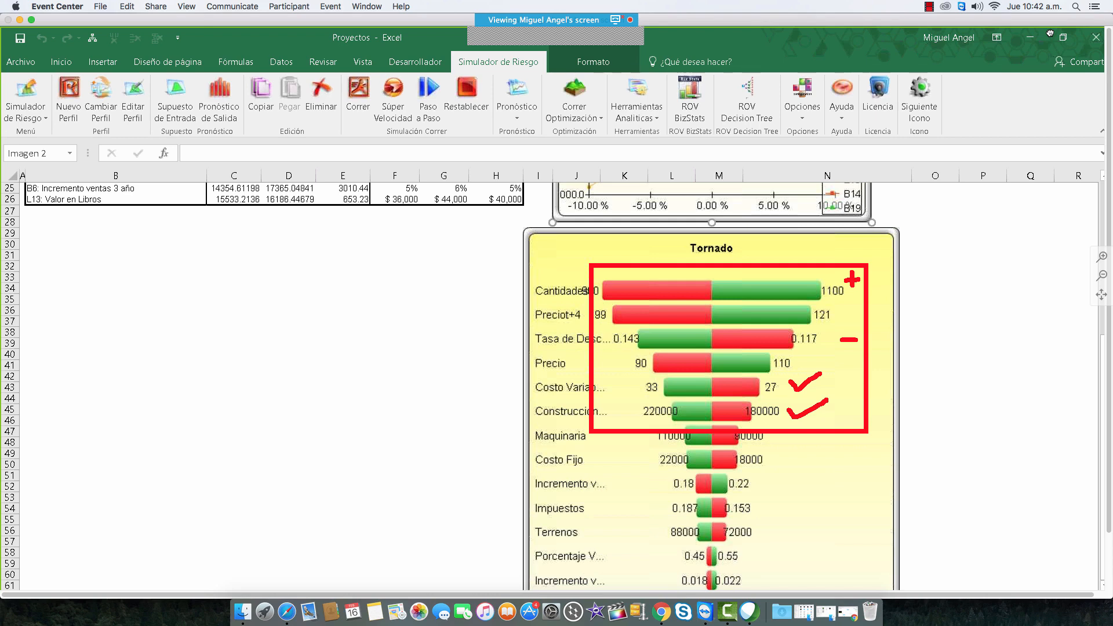
pyautogui.moveTo(511, 281); pyautogui.dragTo(538, 259)
pyautogui.moveTo(513, 310); pyautogui.dragTo(531, 295)
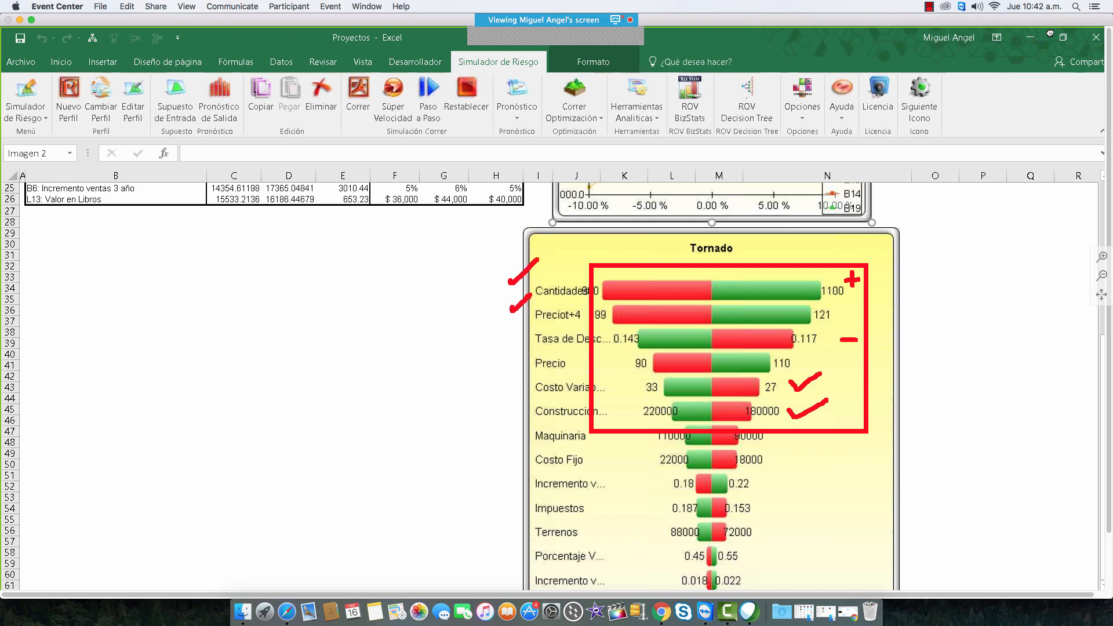
pyautogui.moveTo(503, 363); pyautogui.dragTo(533, 339)
pyautogui.moveTo(516, 382); pyautogui.dragTo(544, 361)
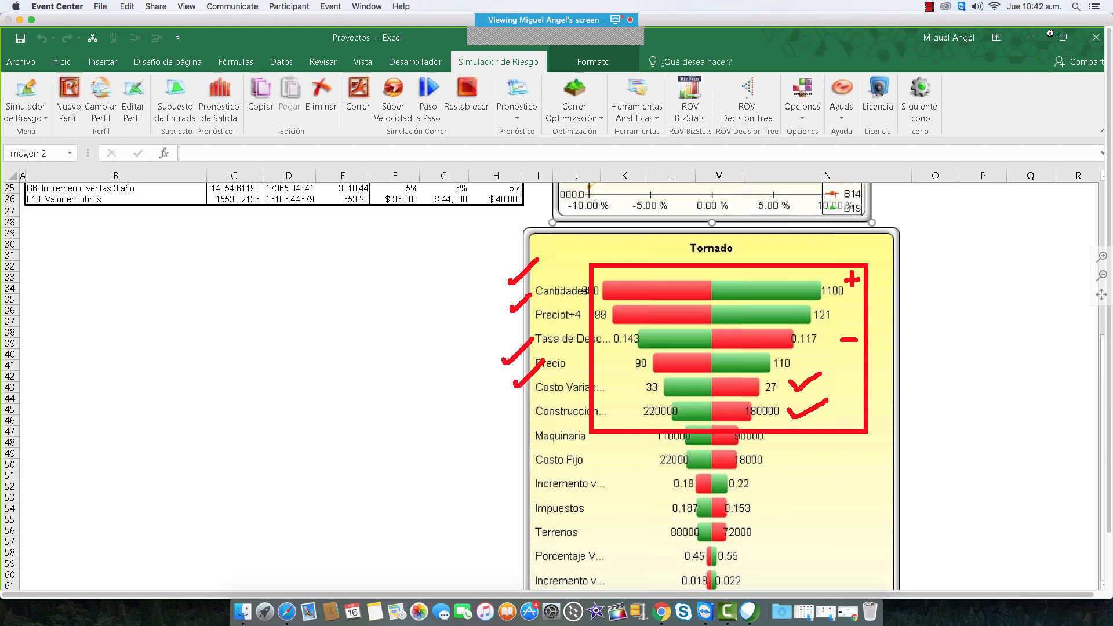
pyautogui.moveTo(517, 407); pyautogui.dragTo(541, 392)
pyautogui.press('Escape')
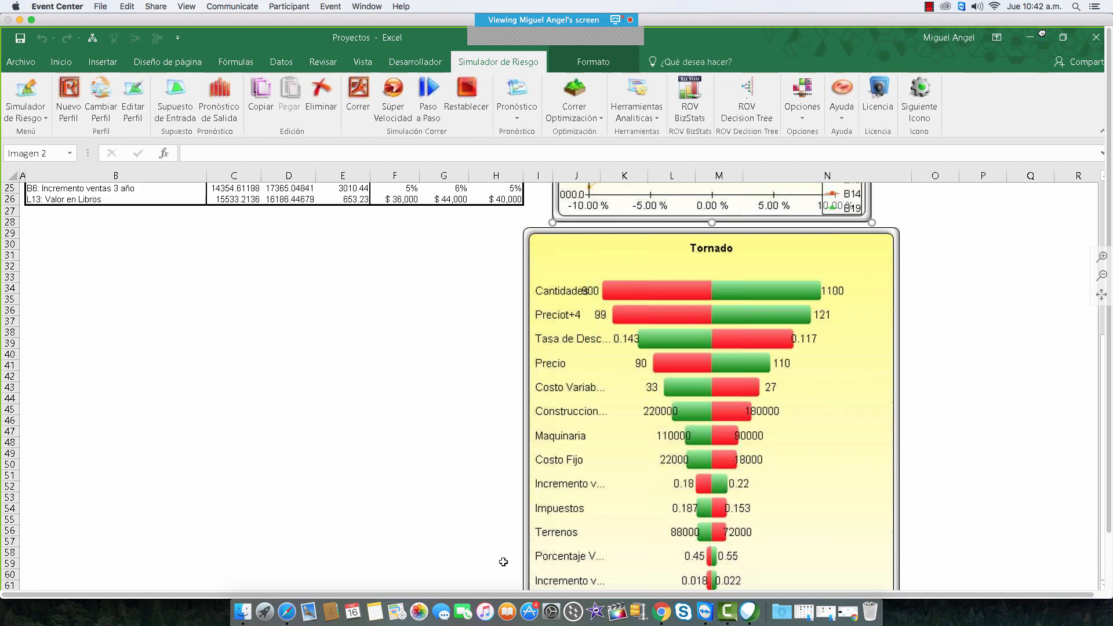
# Step: Return to the project cash flow sheet and look over its input assumptions and the flows for periods 0 to 10
pyautogui.click(418, 589)
pyautogui.scroll(1, 359, 400)
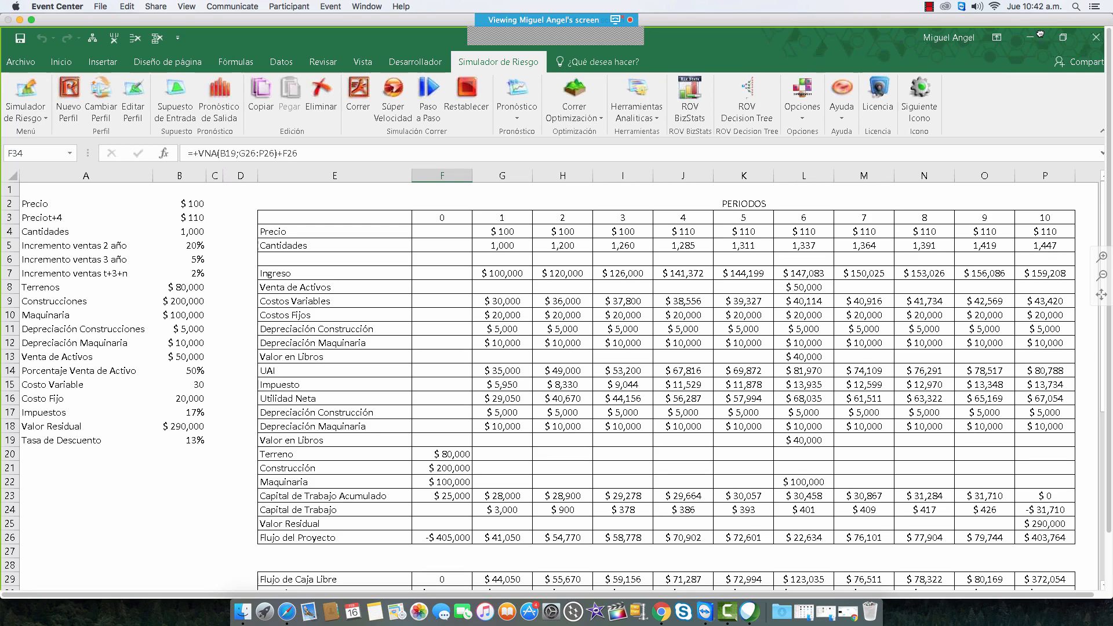
pyautogui.click(534, 590)
pyautogui.click(557, 590)
pyautogui.scroll(-13, 564, 423)
pyautogui.scroll(13, 564, 422)
pyautogui.hscroll(2, 557, 377)
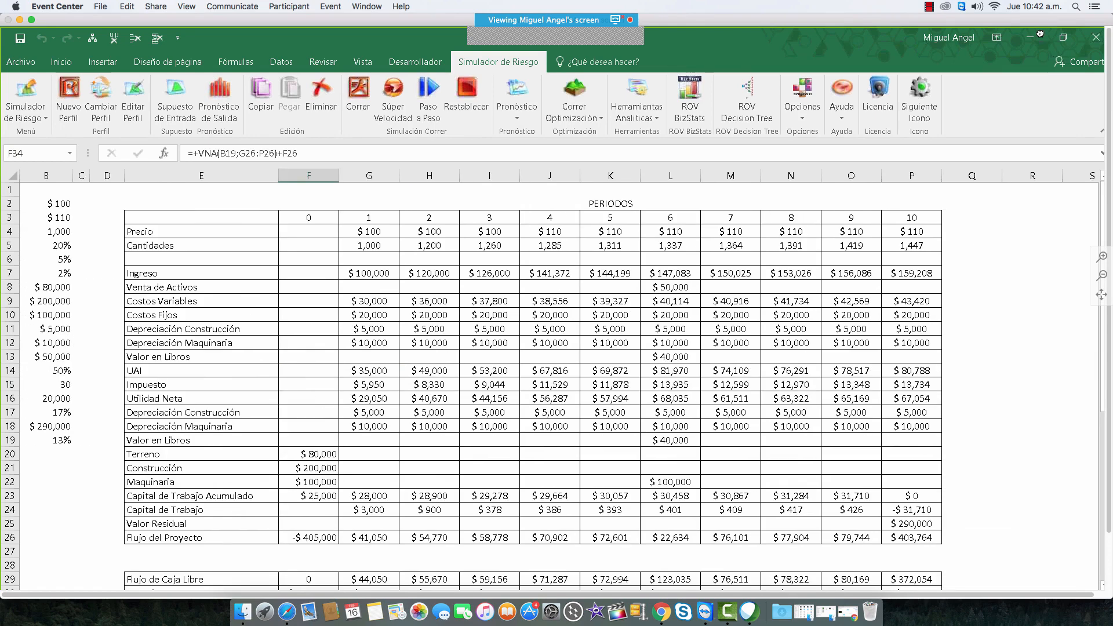
pyautogui.hscroll(3, 557, 377)
pyautogui.hscroll(-5, 557, 377)
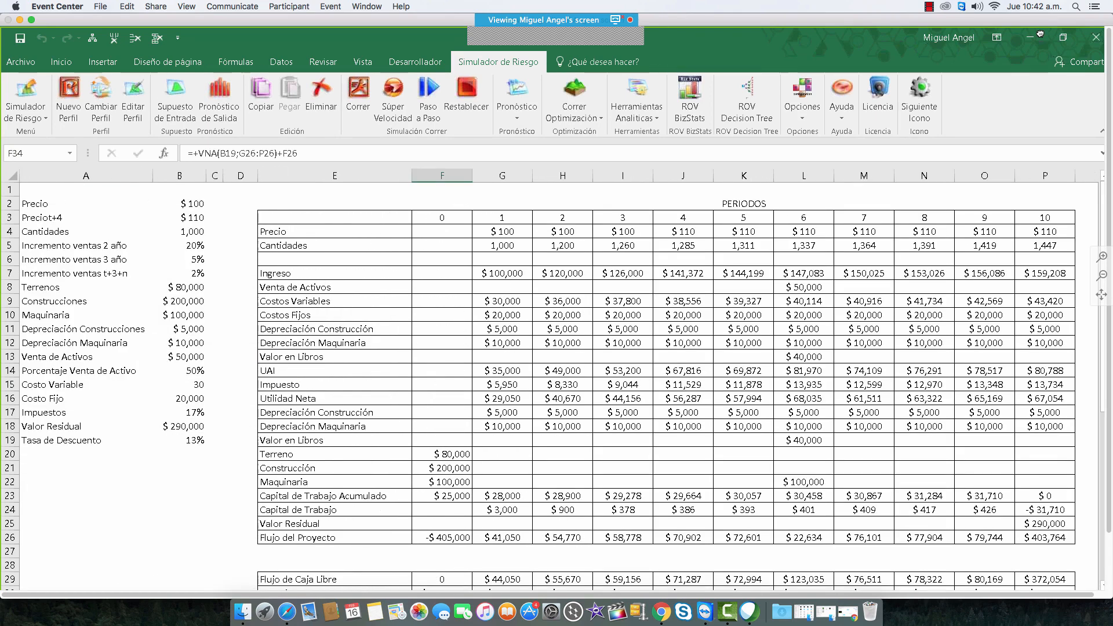
# Step: Go back through the workbook's preceding sheets to the one with the Ingresos Históricos de Ventas table
pyautogui.hotkey('ctrl', 'pageup')
pyautogui.hotkey('ctrl', 'pageup')
pyautogui.hotkey('ctrl', 'pageup')
pyautogui.hotkey('ctrl', 'pageup')
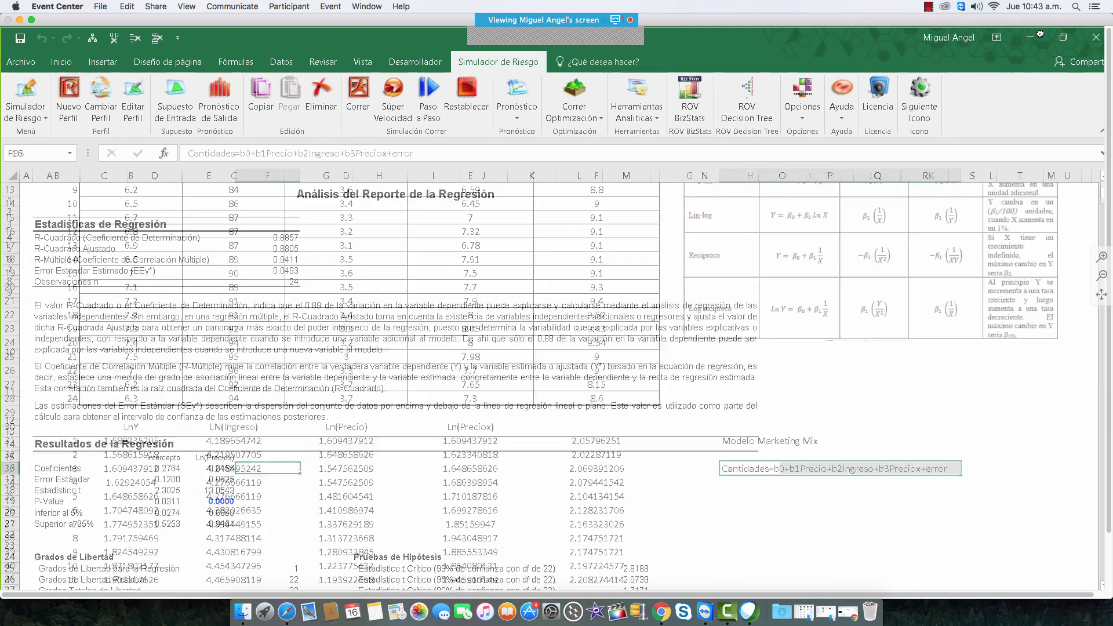
pyautogui.scroll(4, 557, 377)
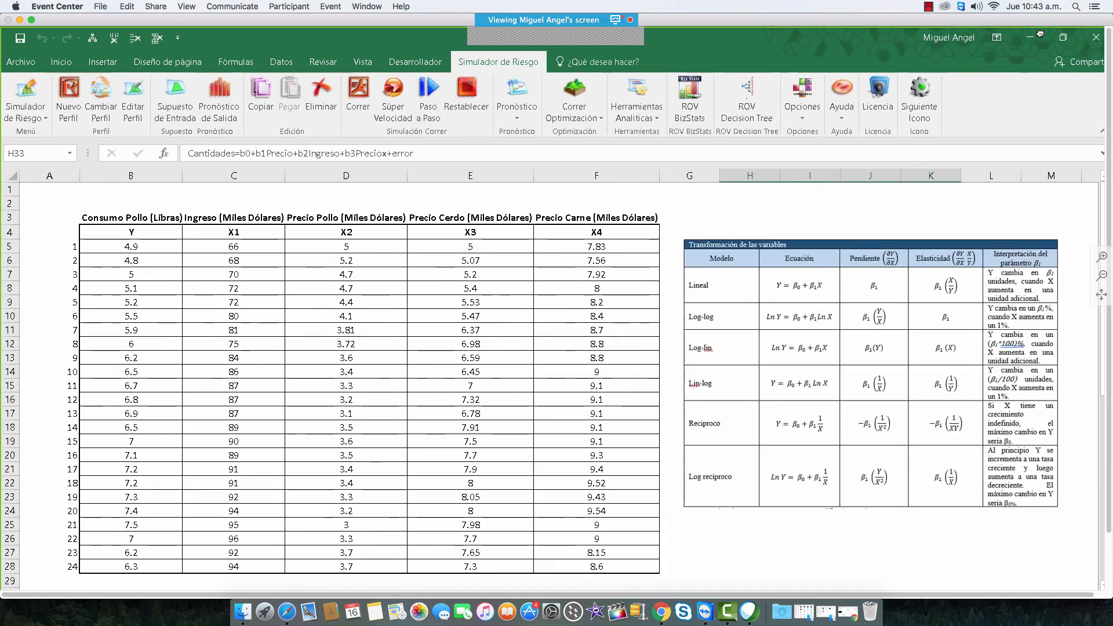
pyautogui.hotkey('ctrl', 'pageup')
pyautogui.hotkey('ctrl', 'pageup')
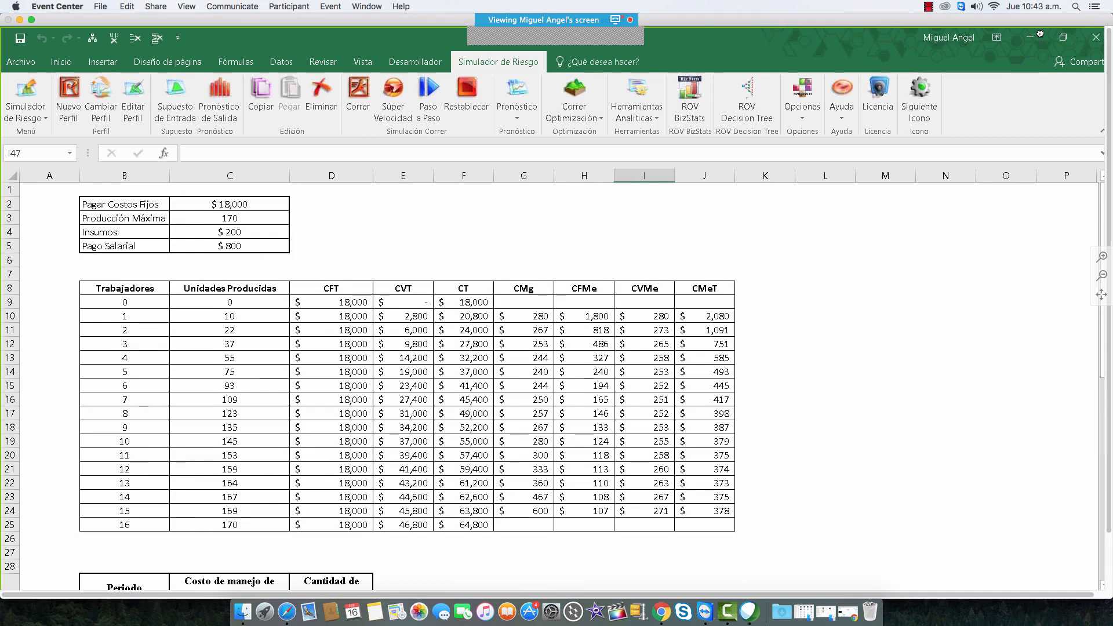
pyautogui.hotkey('ctrl', 'pageup')
pyautogui.click(532, 344)
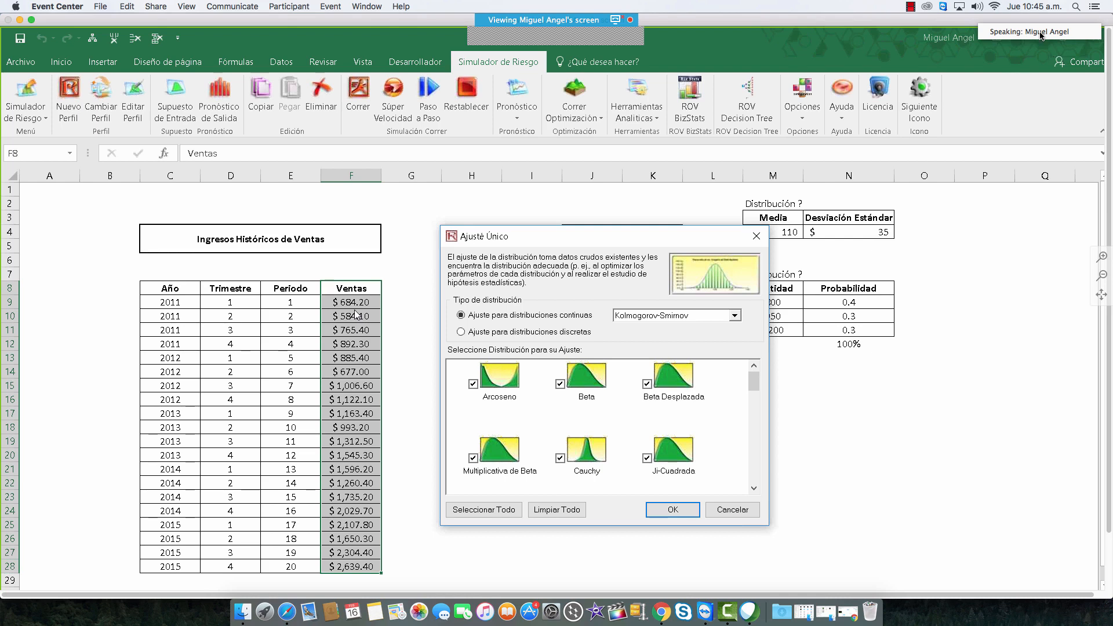
# Step: Run a single-variable fit of continuous distributions on the historical Ventas data using the Kolmogorov-Smirnov test
pyautogui.click(735, 316)
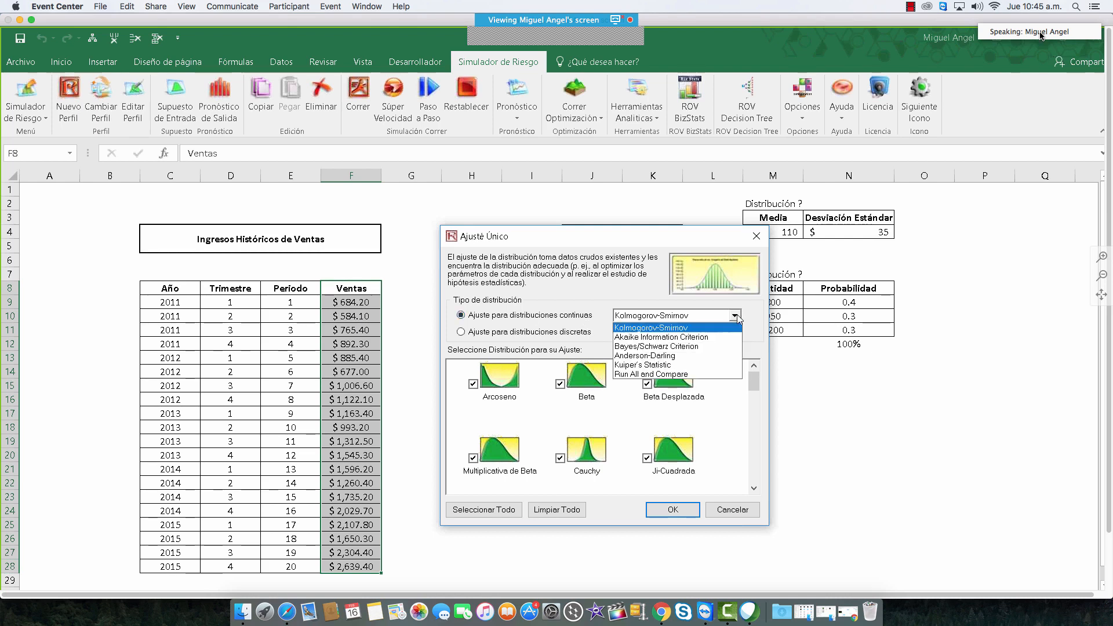
pyautogui.click(670, 330)
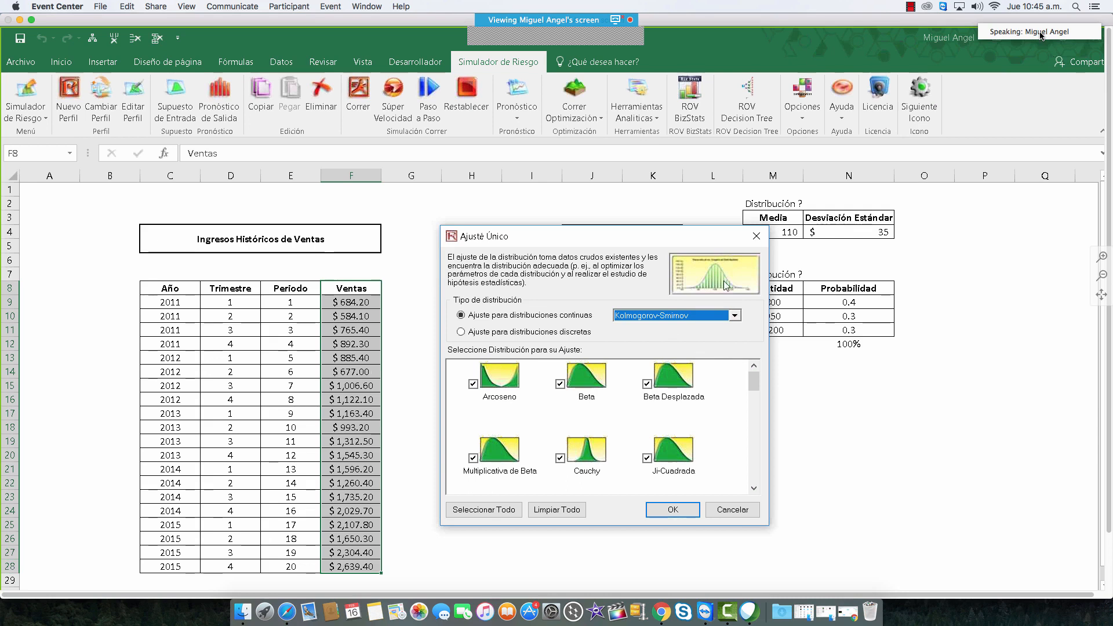
pyautogui.click(734, 316)
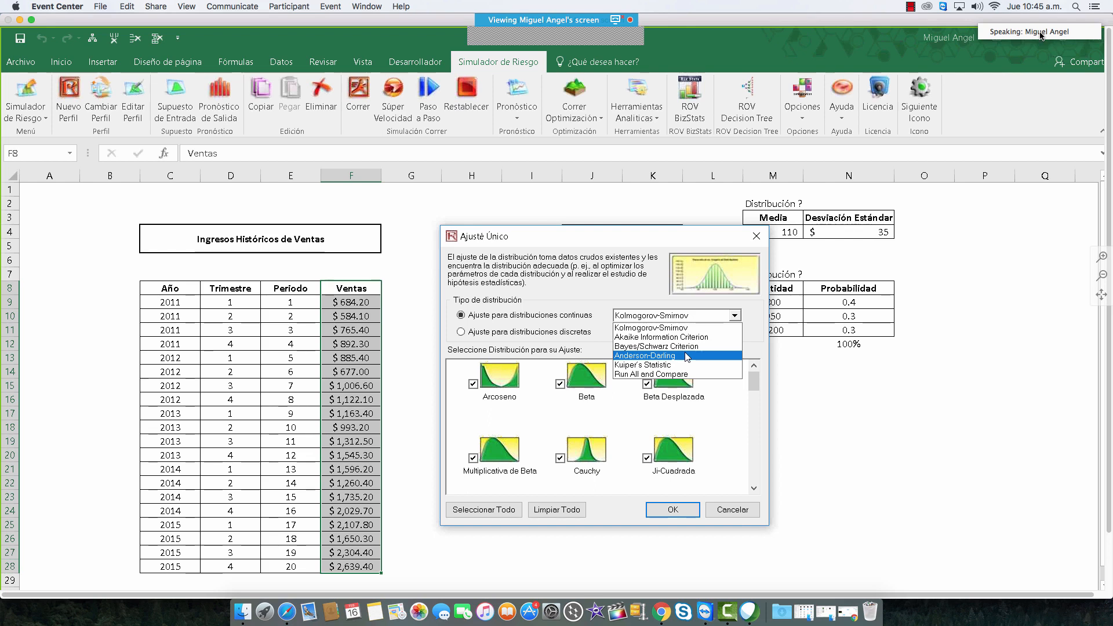
pyautogui.click(691, 328)
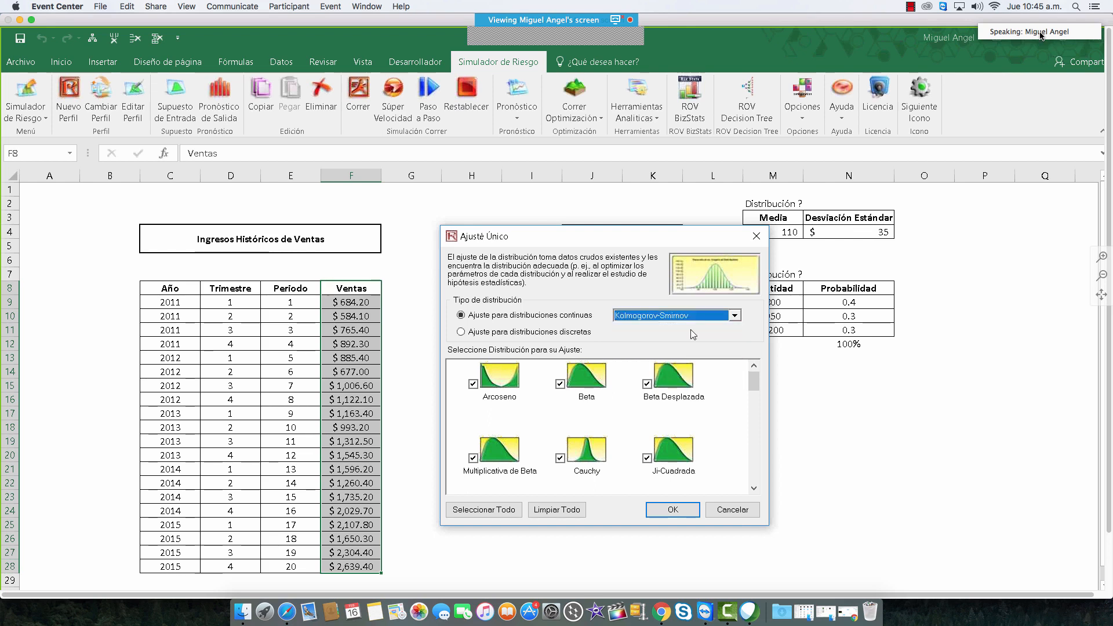
pyautogui.click(673, 510)
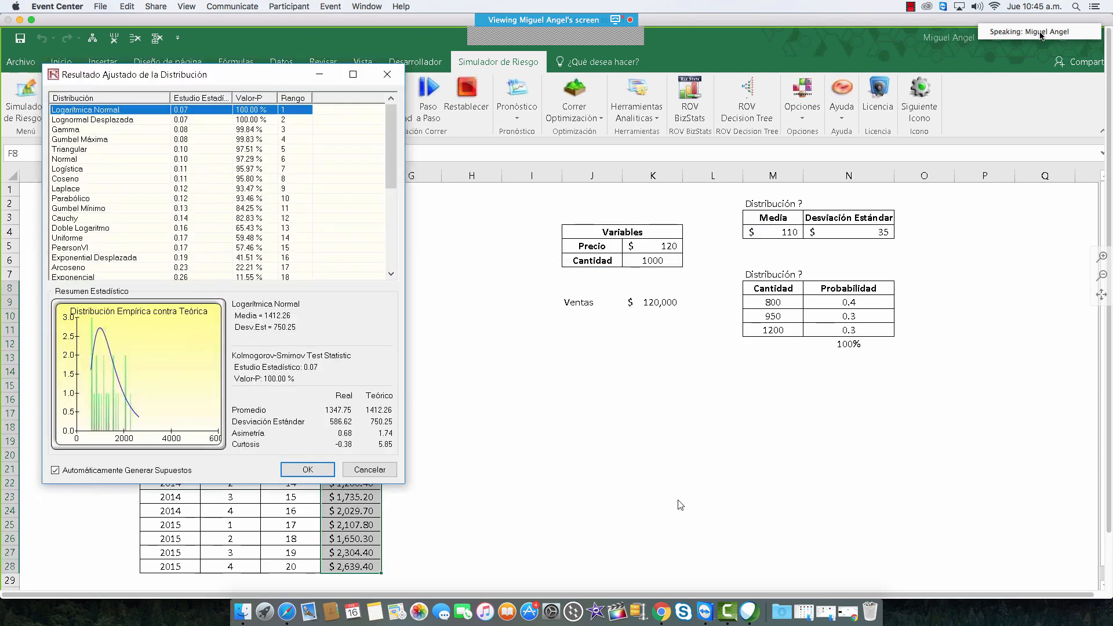
# Step: Compare the ranked fitted distributions, from Logarítmica Normal down to Exponencial, by their test statistics, P-values and charts
pyautogui.moveTo(241, 76); pyautogui.dragTo(643, 169)
pyautogui.click(486, 214)
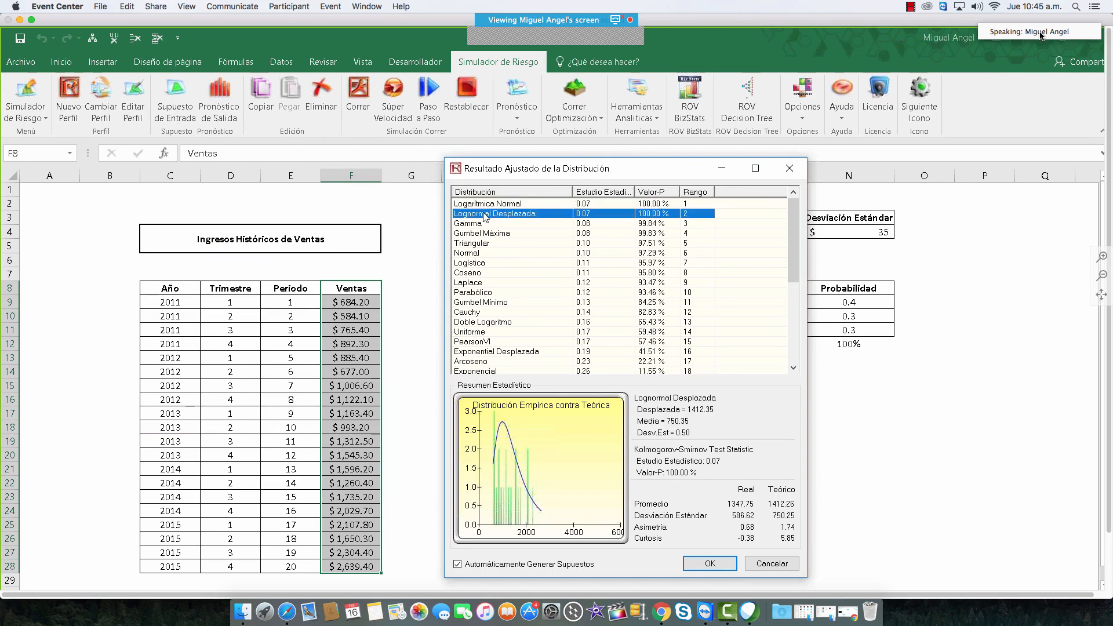
pyautogui.click(485, 205)
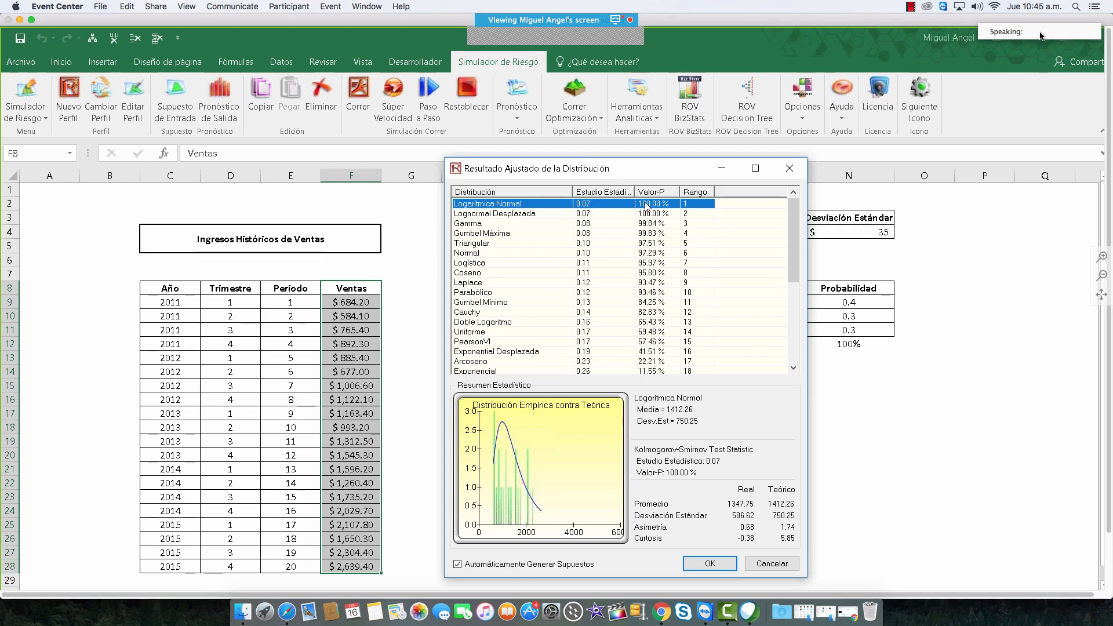
pyautogui.click(689, 214)
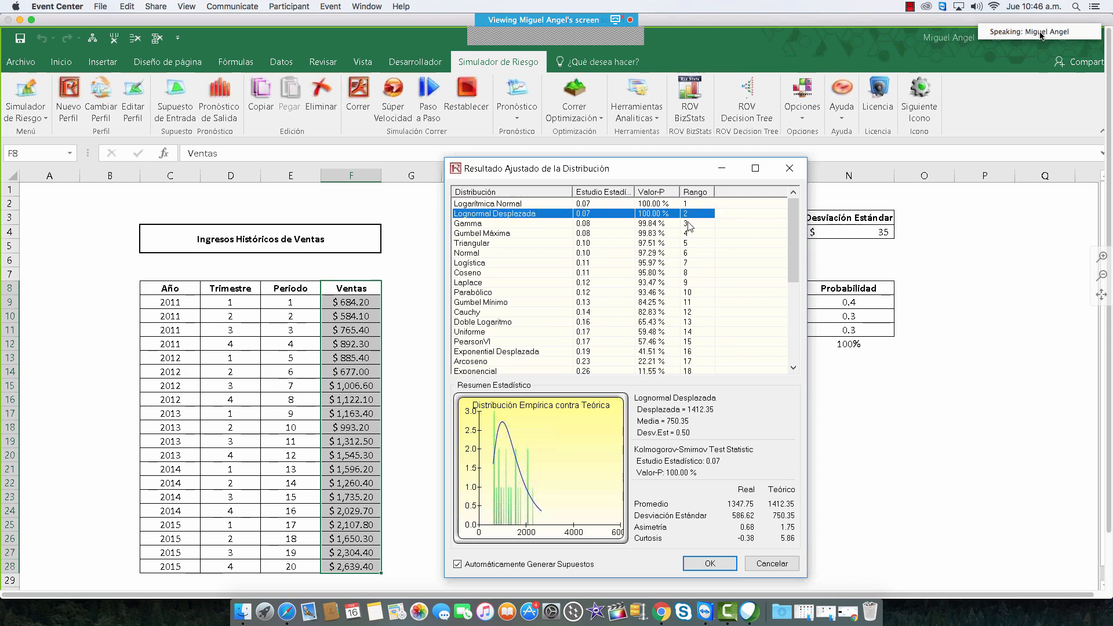
pyautogui.click(688, 224)
pyautogui.click(688, 234)
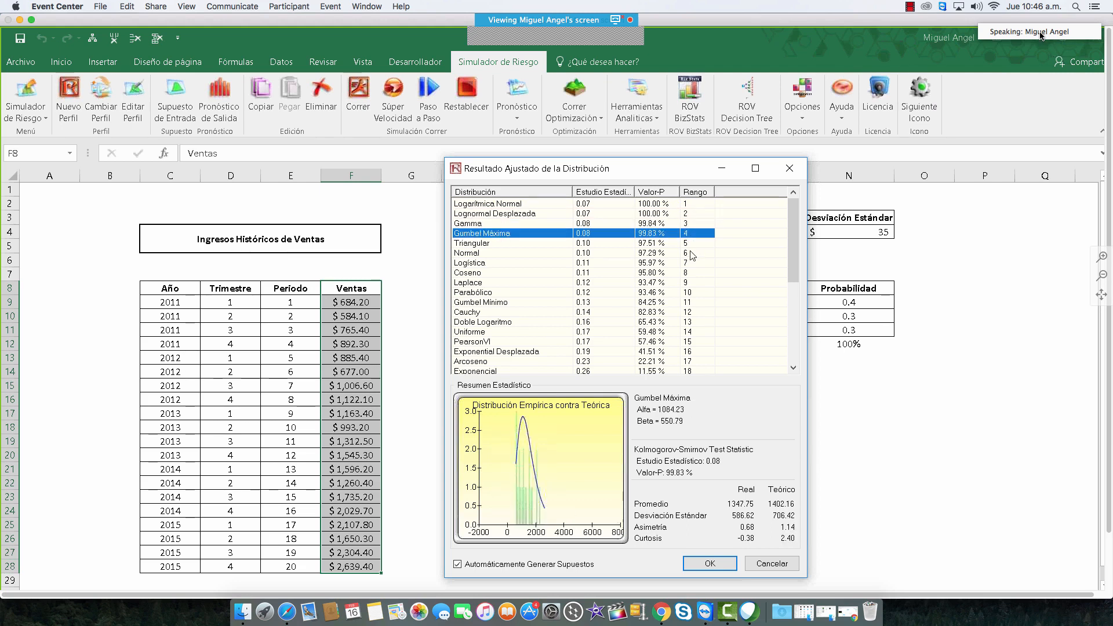
pyautogui.click(690, 253)
pyautogui.click(693, 272)
pyautogui.moveTo(791, 238); pyautogui.dragTo(795, 266)
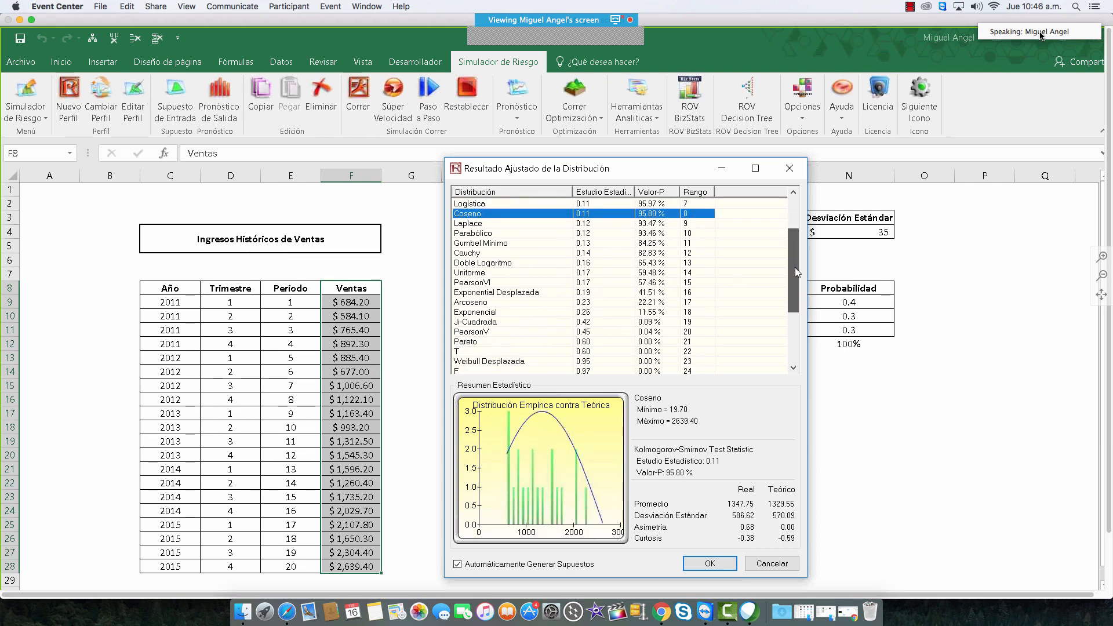
pyautogui.click(647, 314)
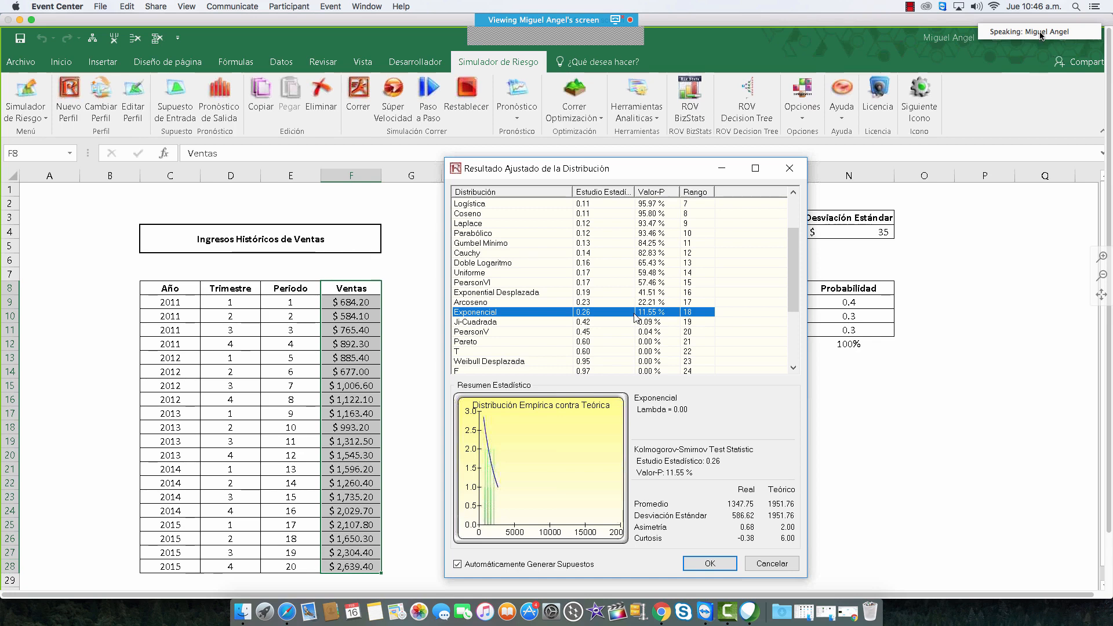
pyautogui.scroll(2, 640, 316)
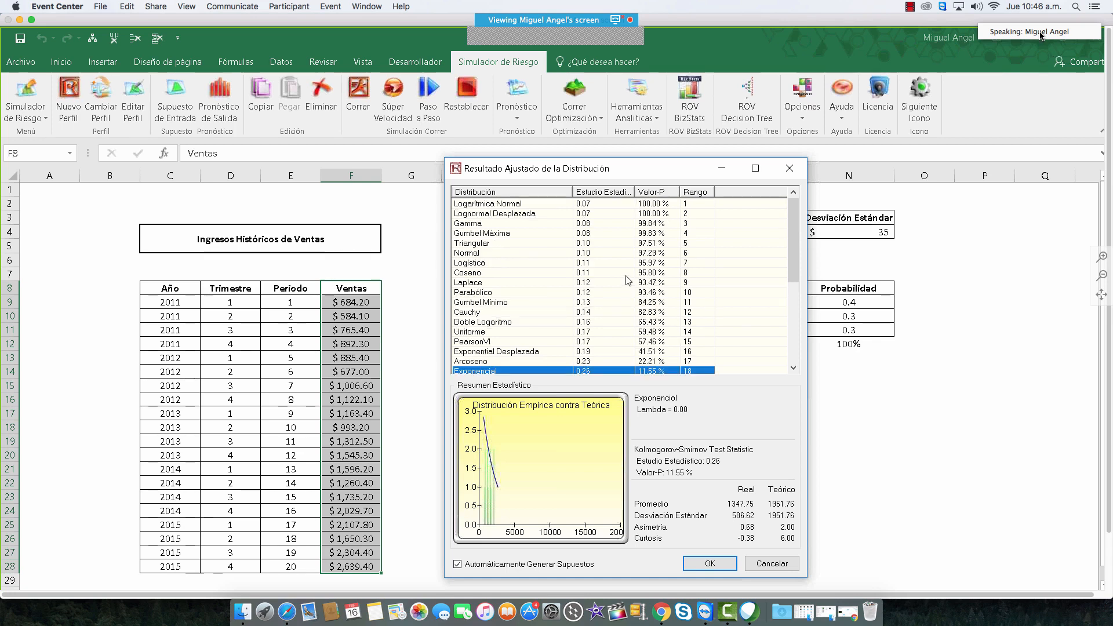
# Step: Accept the Logarítmica Normal fit with automatic assumption generation to create the fitting report
pyautogui.click(516, 204)
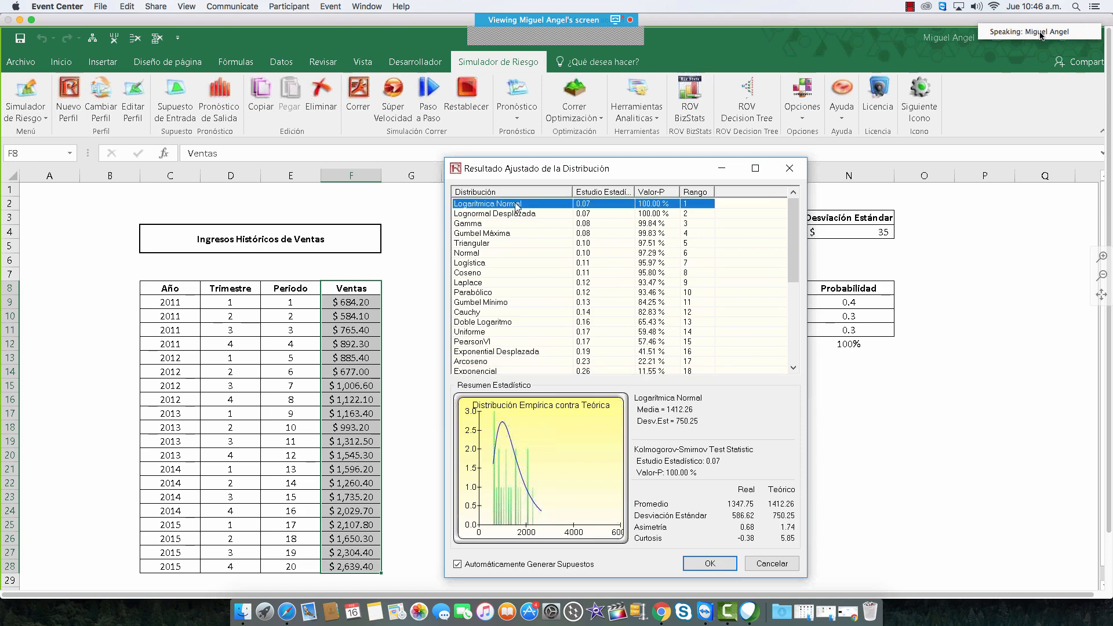
pyautogui.click(710, 564)
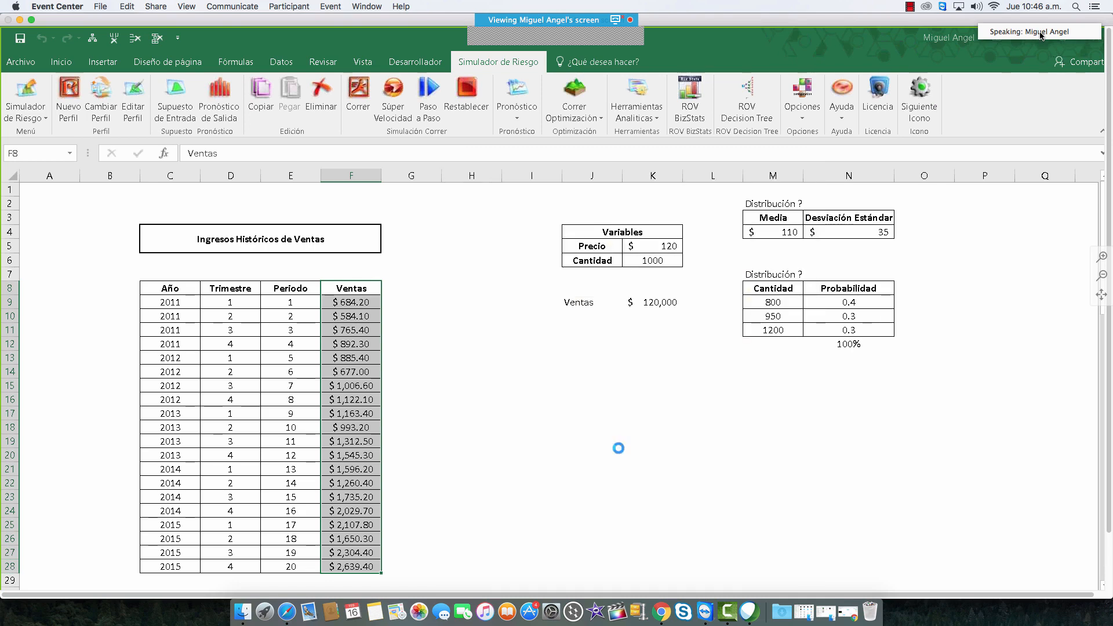
# Step: Step the simulation repeatedly to watch random values in the fitted assumption cell F6 of the report
pyautogui.click(286, 258)
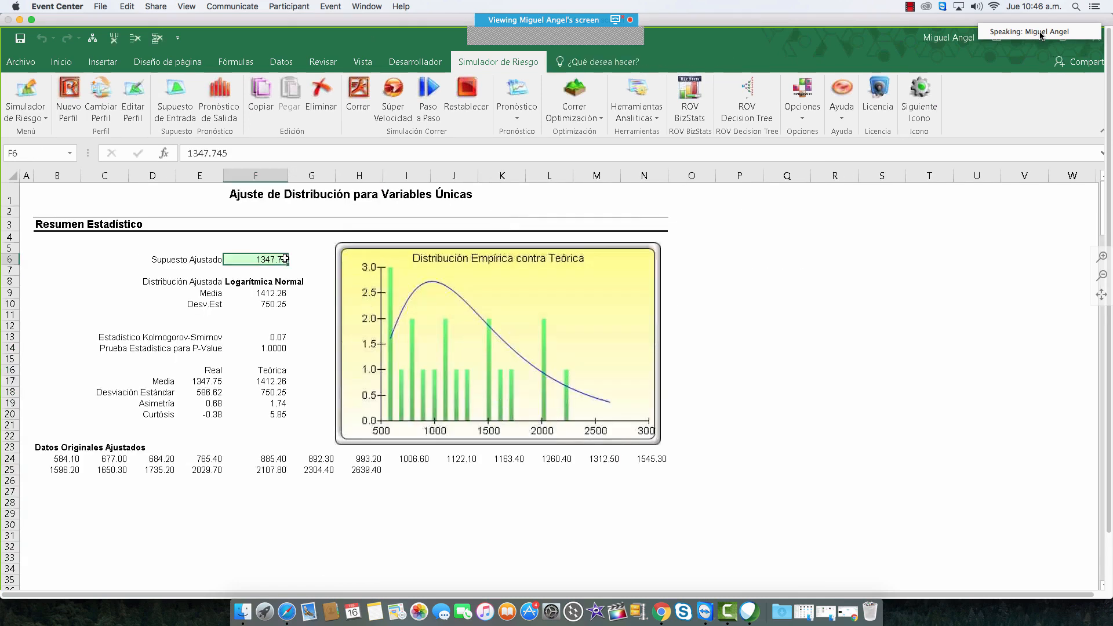
pyautogui.click(435, 96)
pyautogui.click(431, 94)
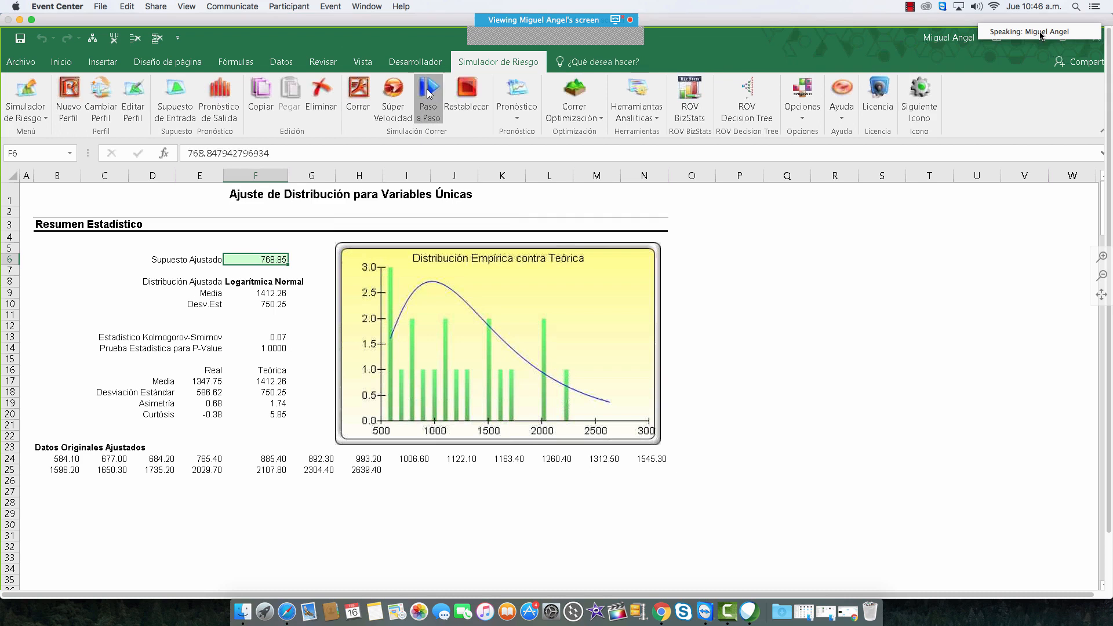
pyautogui.click(431, 93)
pyautogui.click(430, 94)
pyautogui.click(432, 95)
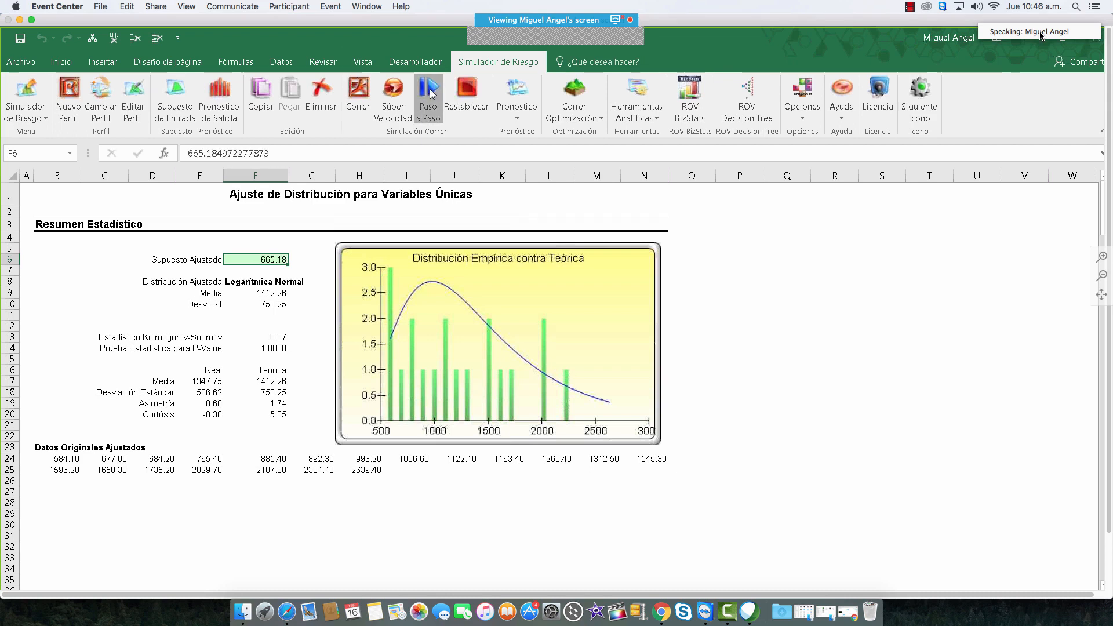
pyautogui.click(433, 95)
pyautogui.click(432, 94)
pyautogui.click(432, 94)
pyautogui.click(432, 94)
pyautogui.click(432, 94)
pyautogui.click(432, 94)
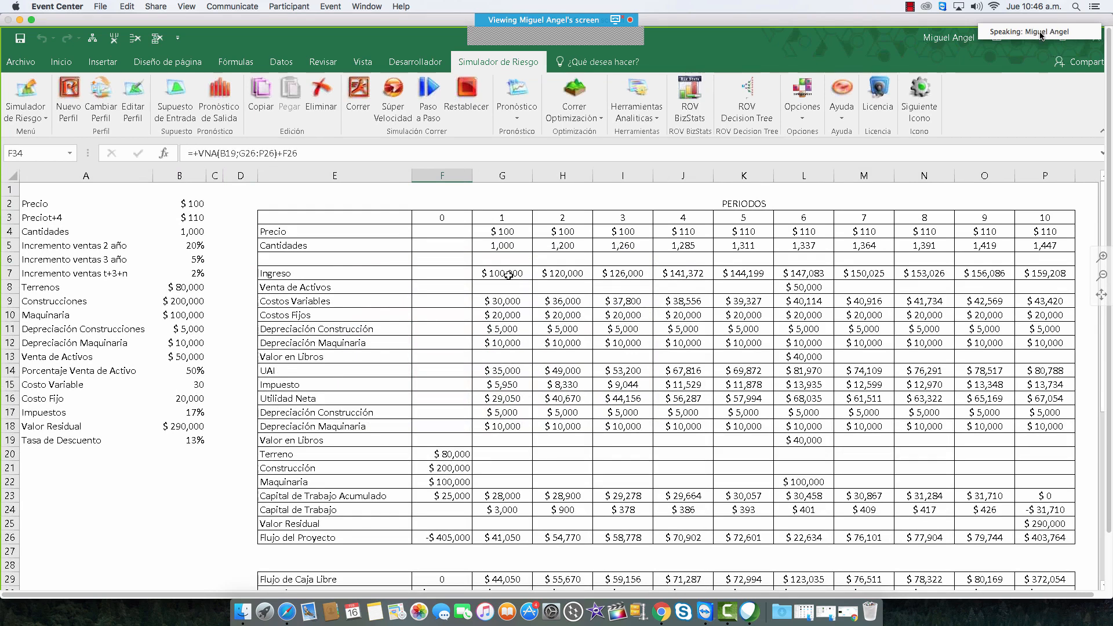
# Step: Look over the Ingreso flows for periods 1 to 10 in the cash flow and the Ventas column on the historical sales sheet
pyautogui.moveTo(508, 276); pyautogui.dragTo(1063, 275)
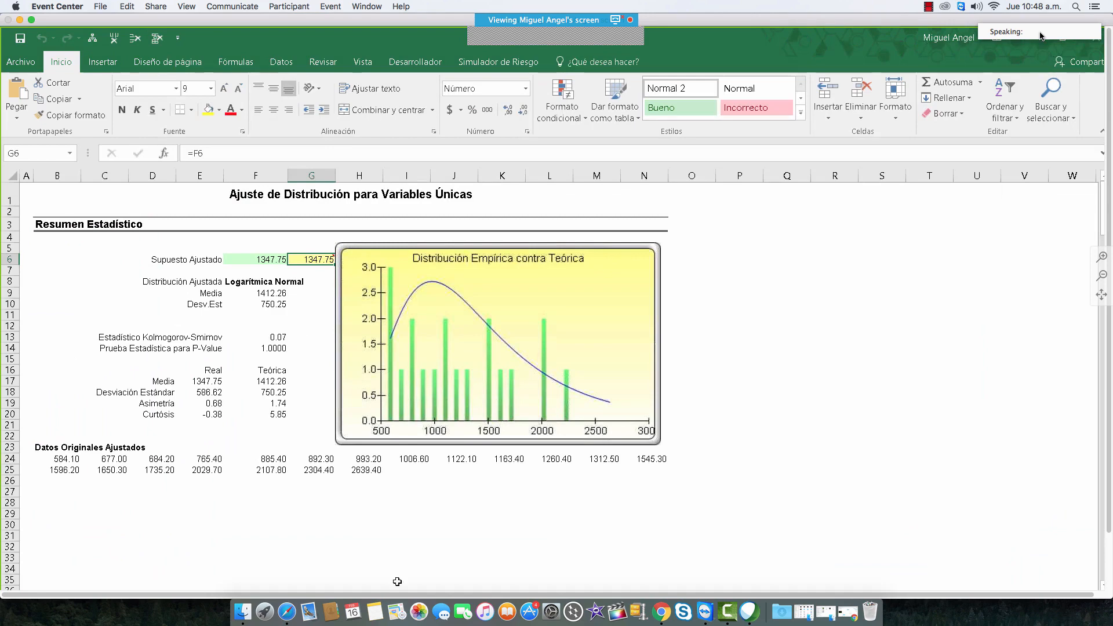
pyautogui.click(316, 594)
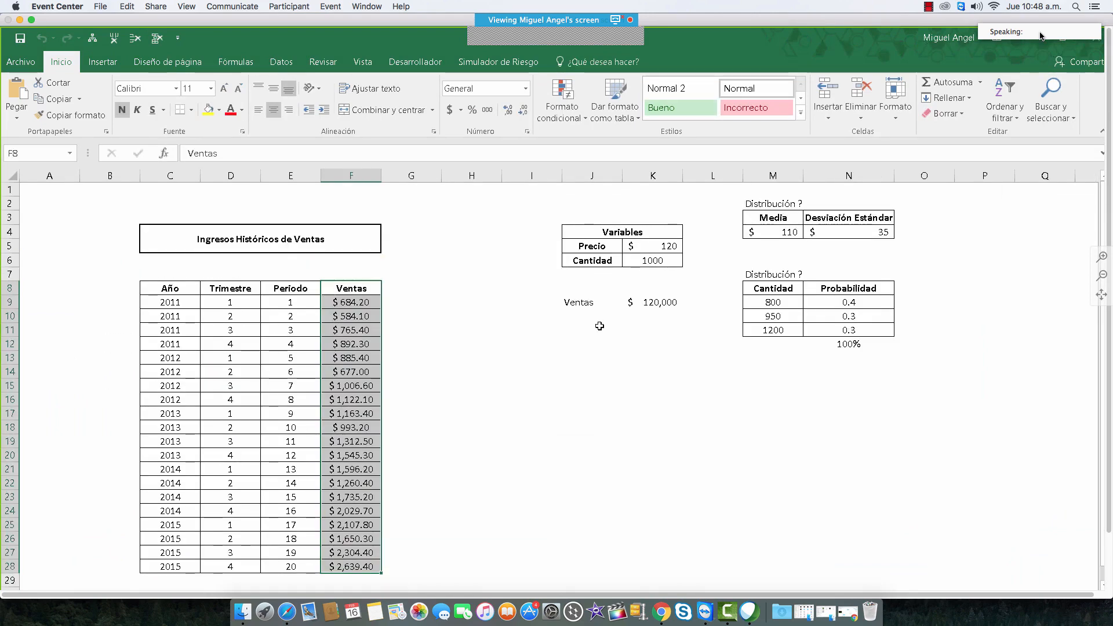
pyautogui.click(641, 247)
pyautogui.moveTo(347, 281); pyautogui.dragTo(351, 566)
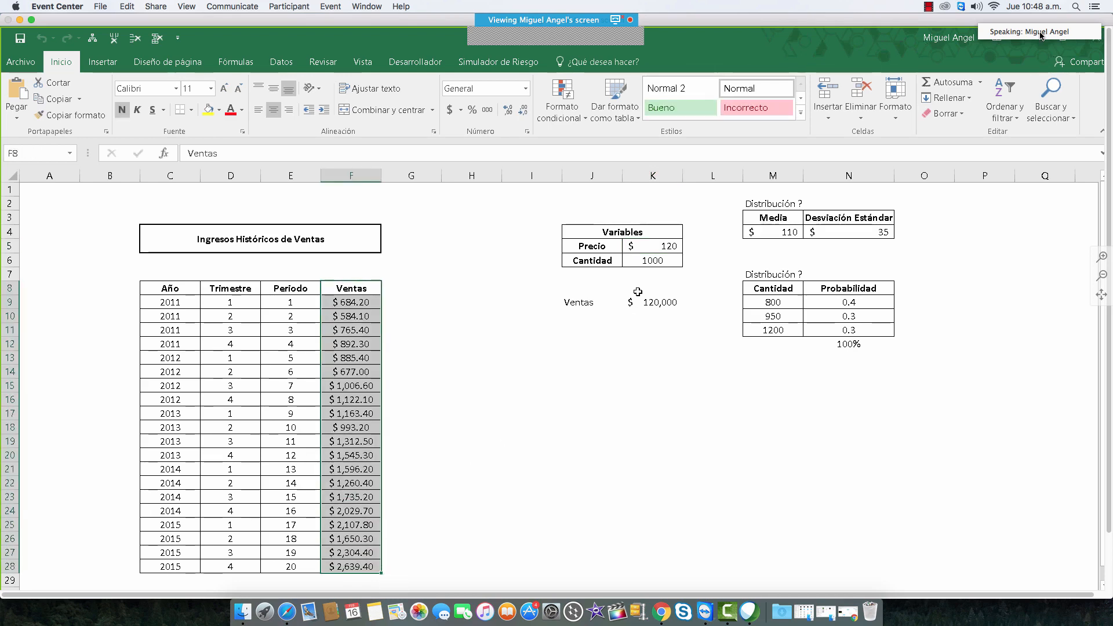
# Step: Examine the Precio variable alongside the Media and Desviación Estándar parameters given for its distribution
pyautogui.click(640, 249)
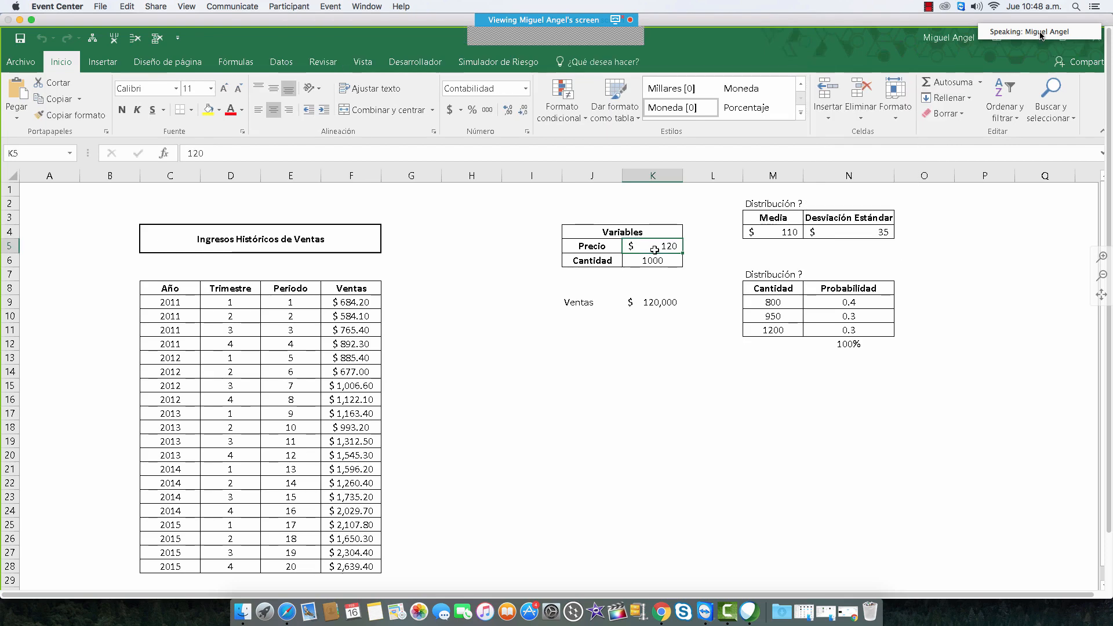
pyautogui.moveTo(763, 234); pyautogui.dragTo(847, 231)
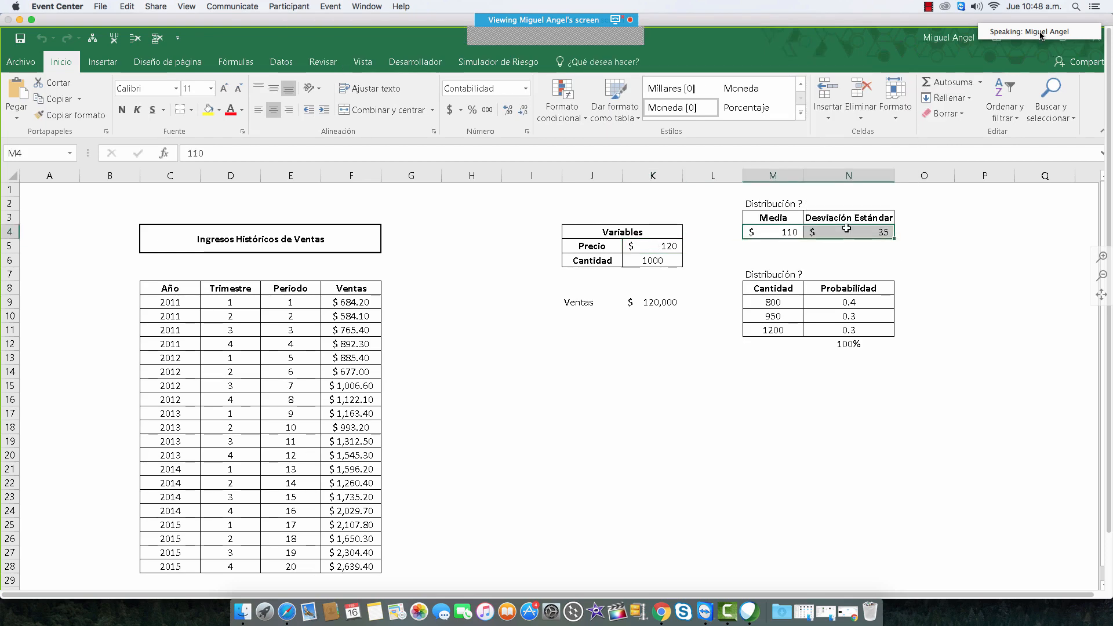
pyautogui.click(776, 234)
pyautogui.click(866, 235)
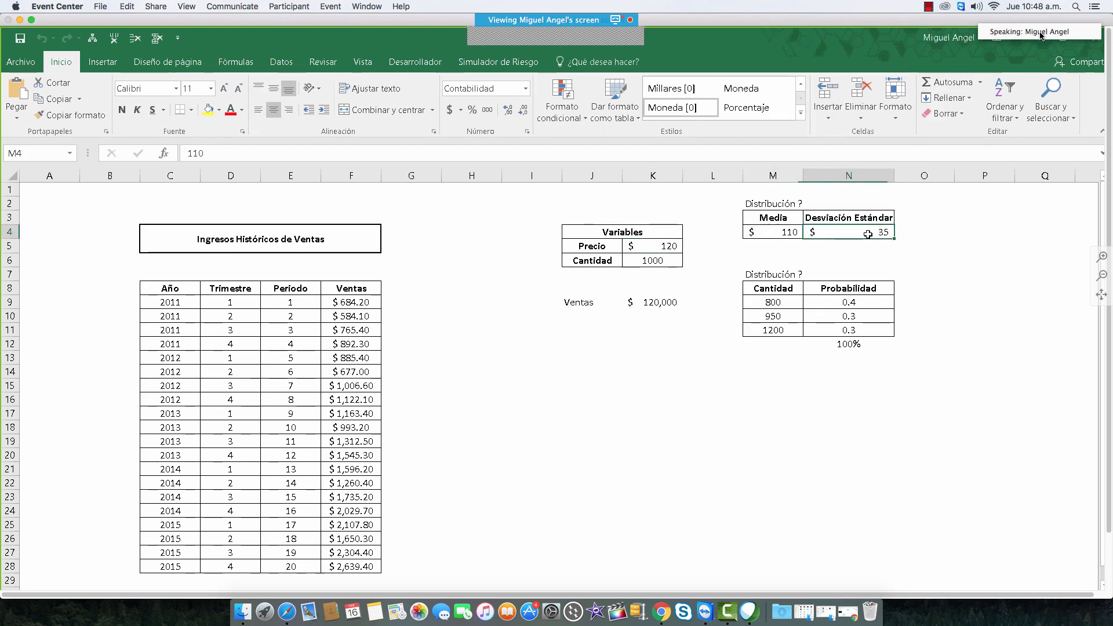
pyautogui.click(660, 248)
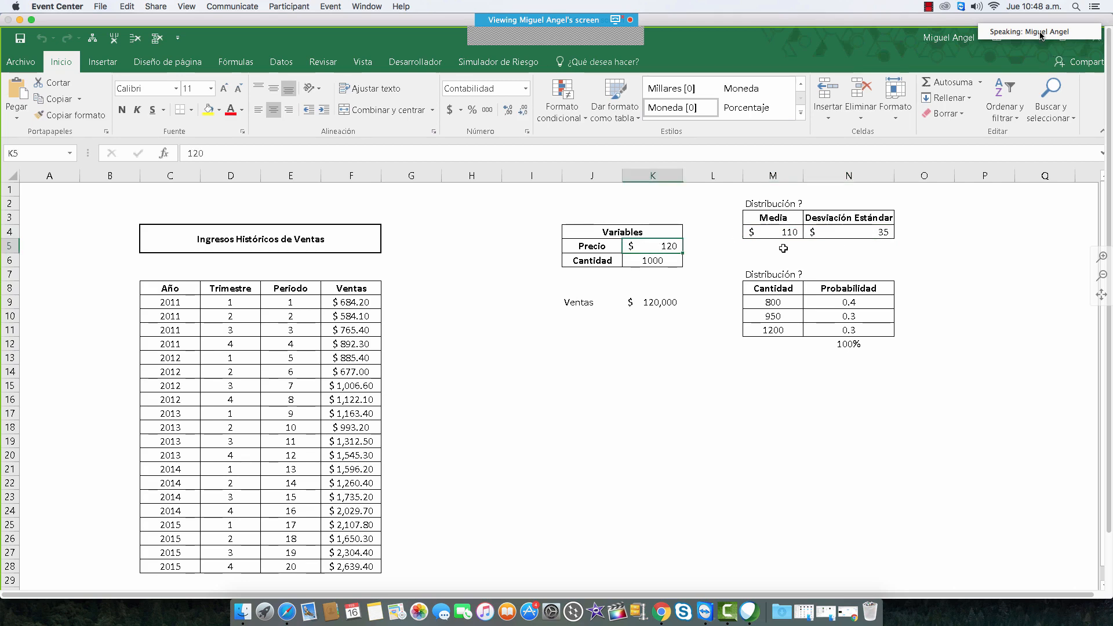
pyautogui.click(767, 204)
pyautogui.click(774, 216)
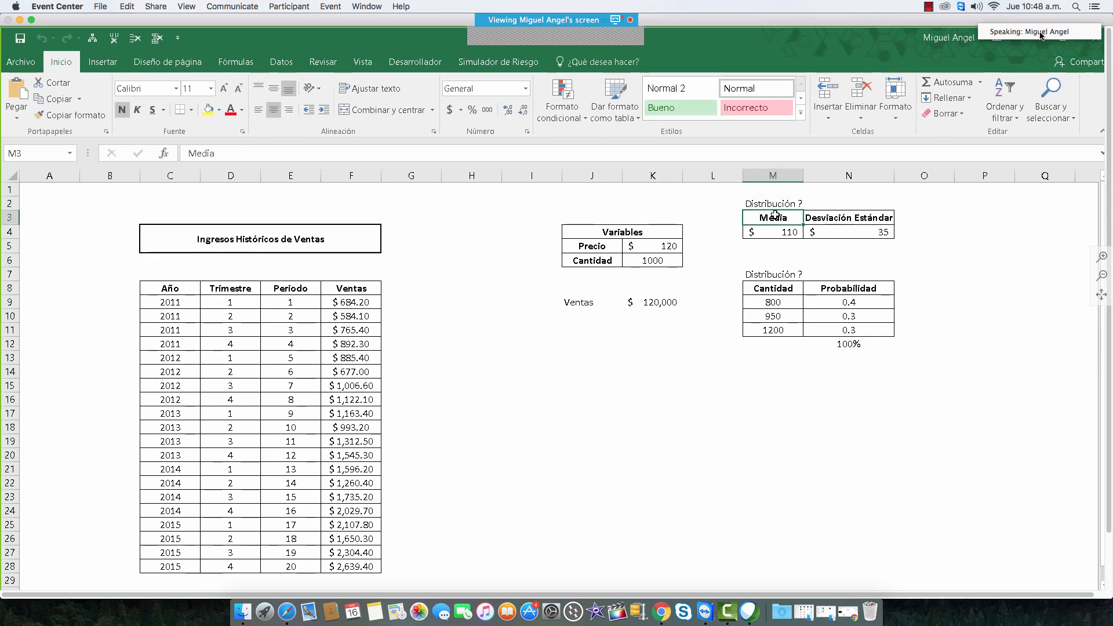
pyautogui.click(846, 216)
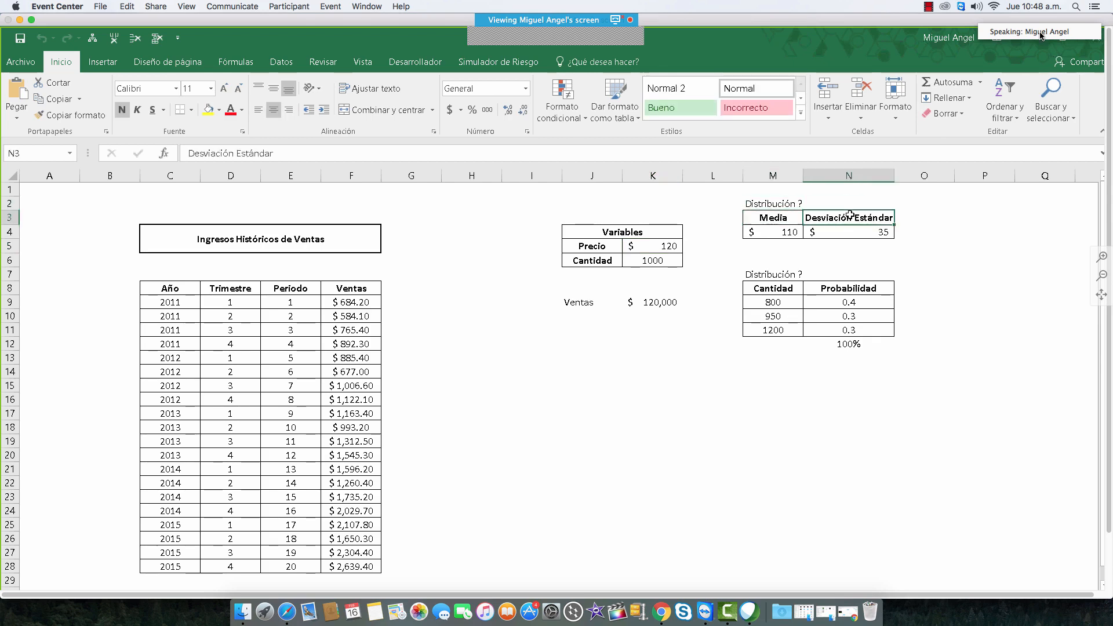
pyautogui.click(591, 245)
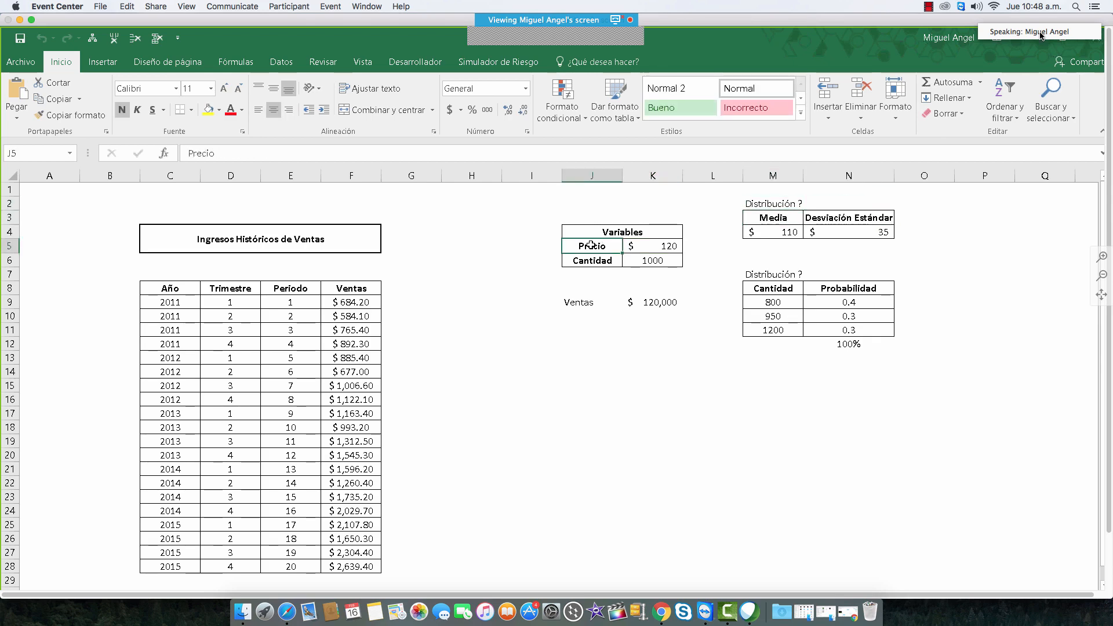
# Step: Make the Fliujo de Caja simulation profile active and select the Precio value in cell K5
pyautogui.click(499, 64)
pyautogui.click(101, 107)
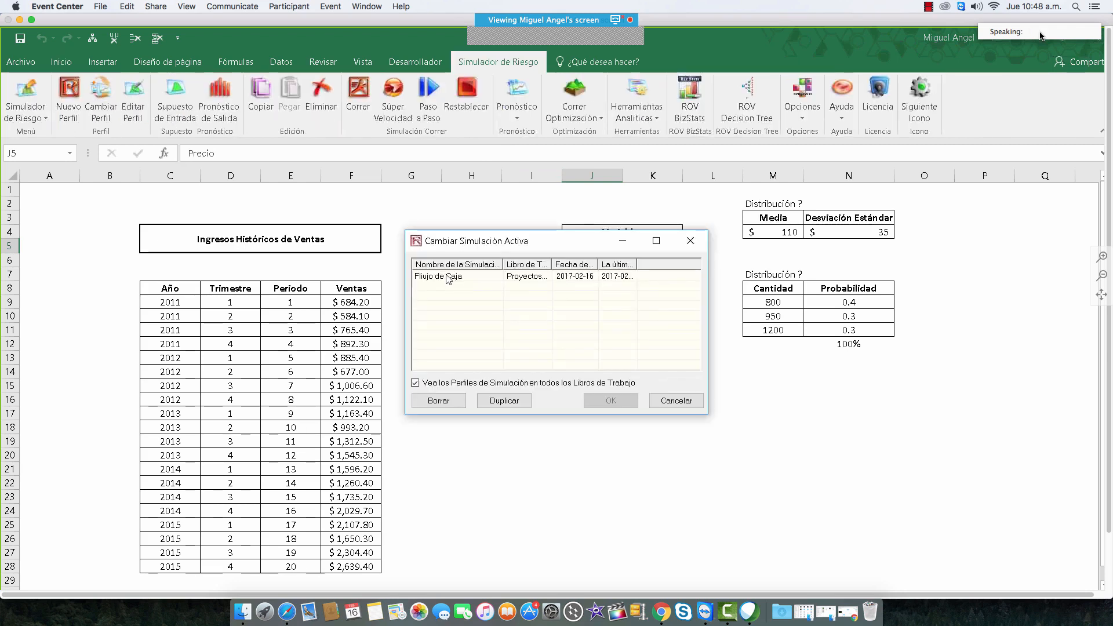
pyautogui.doubleClick(448, 278)
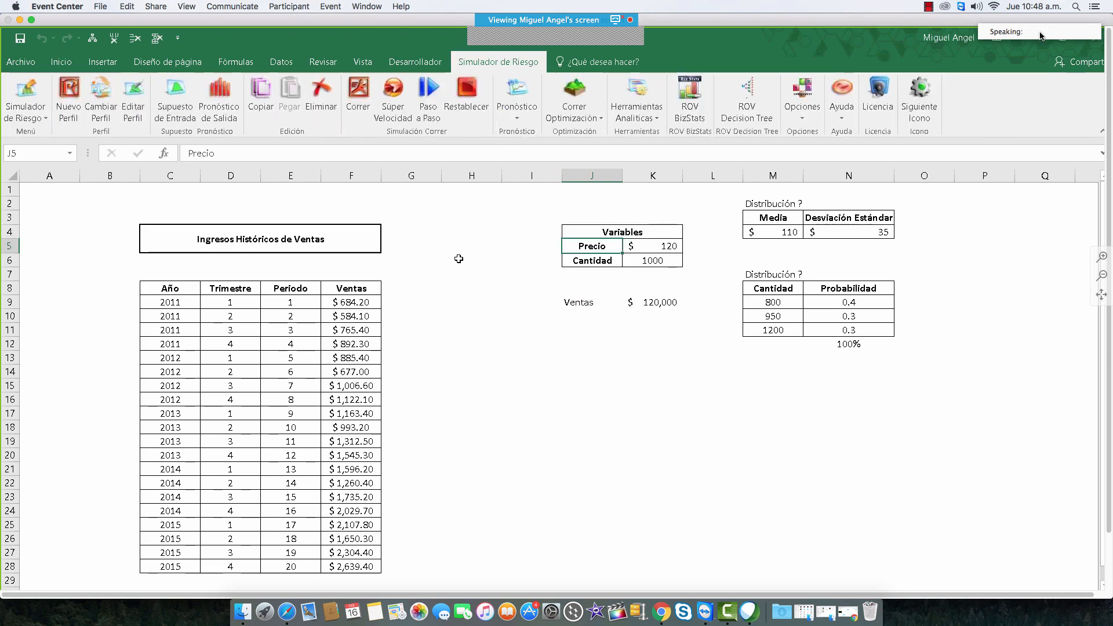
pyautogui.click(666, 246)
pyautogui.moveTo(570, 29)
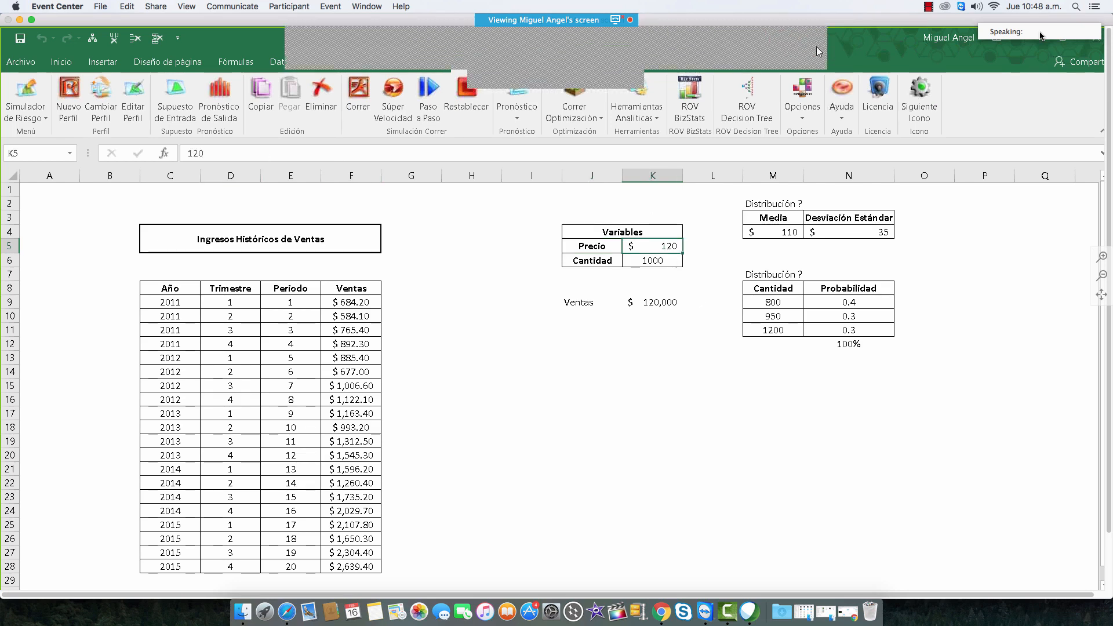
pyautogui.click(817, 47)
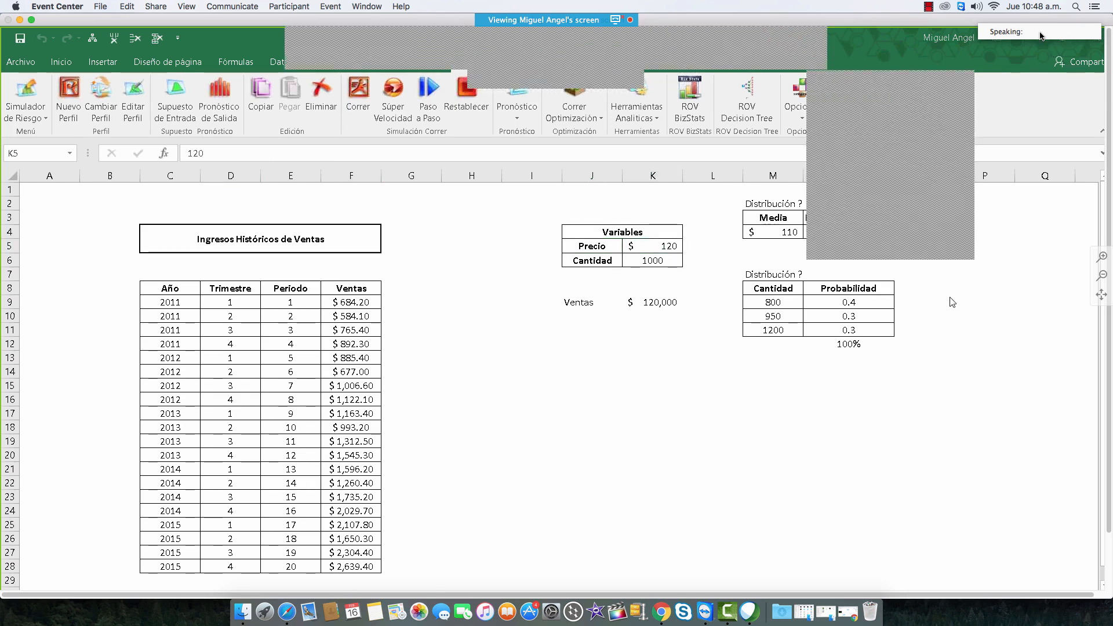
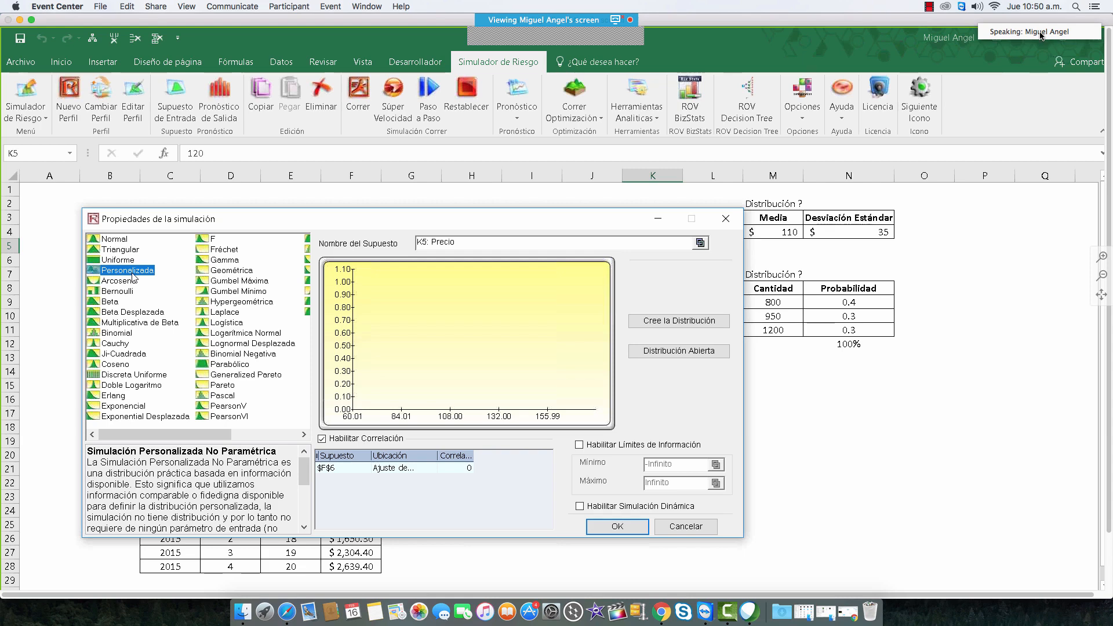
# Step: Define the K5 assumption as a Normal distribution named Precio, linking its mean to M4 and its standard deviation to N4
pyautogui.click(117, 240)
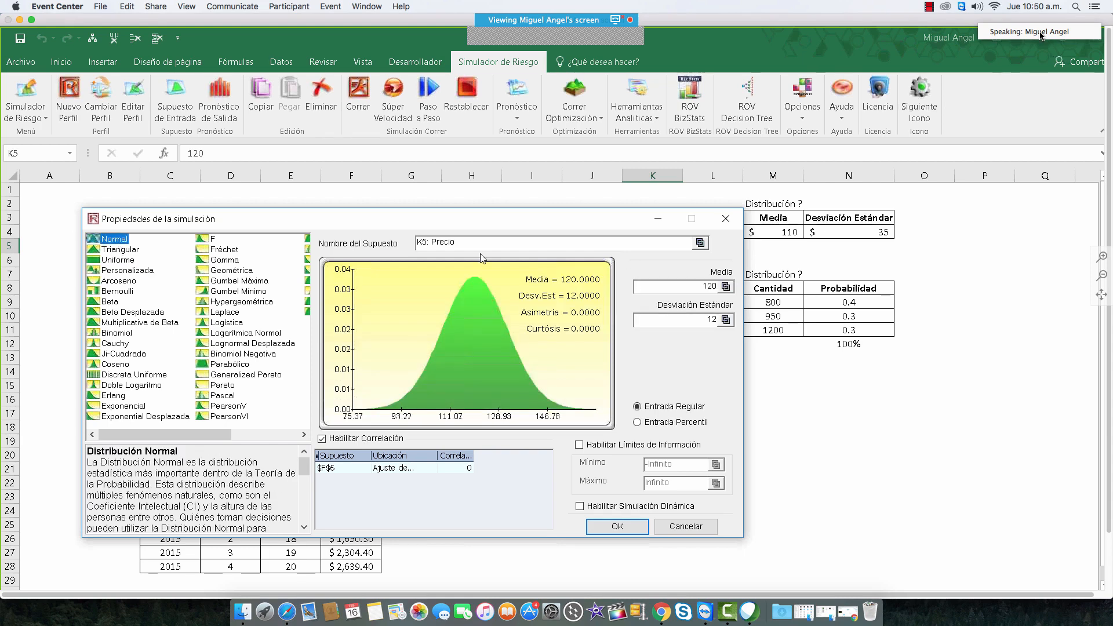
pyautogui.click(431, 241)
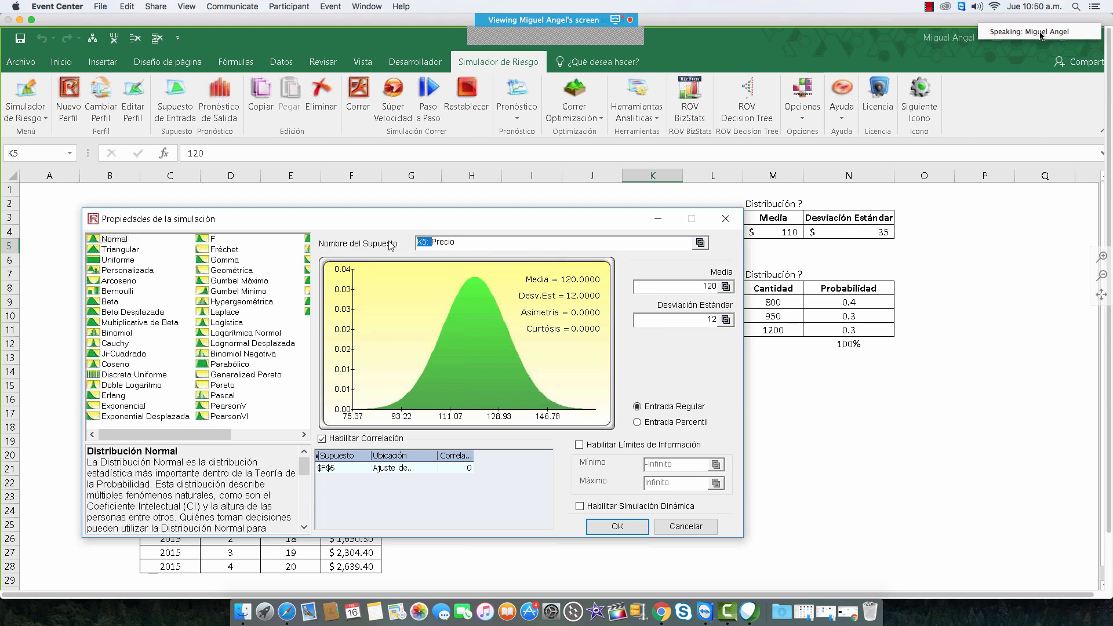
pyautogui.click(725, 286)
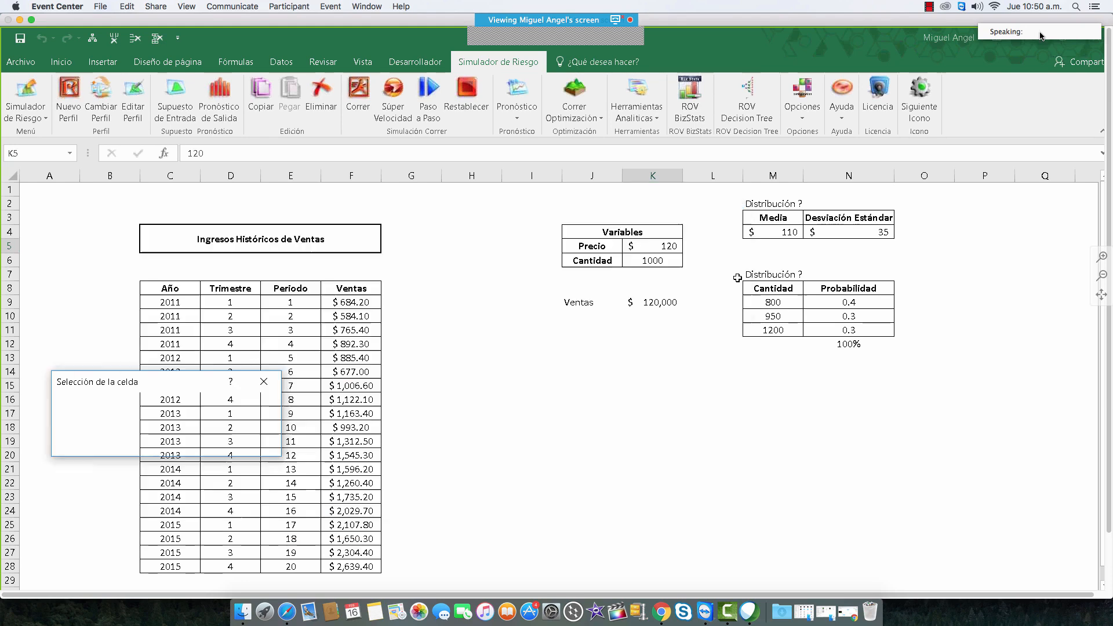
pyautogui.click(789, 233)
pyautogui.press('Return')
pyautogui.click(726, 321)
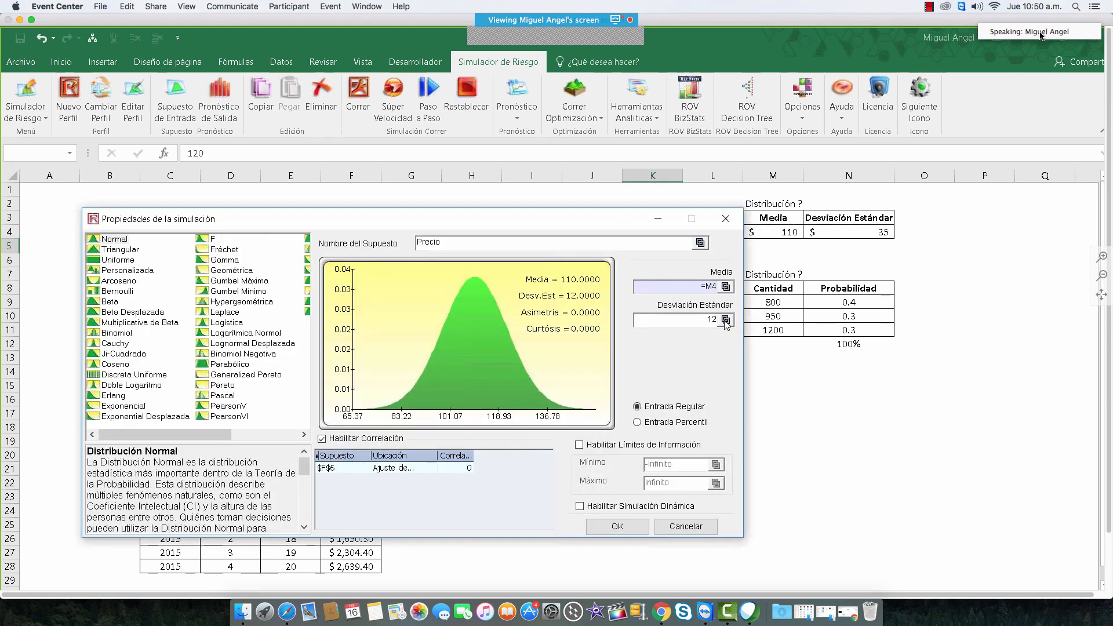
pyautogui.click(867, 232)
pyautogui.press('Return')
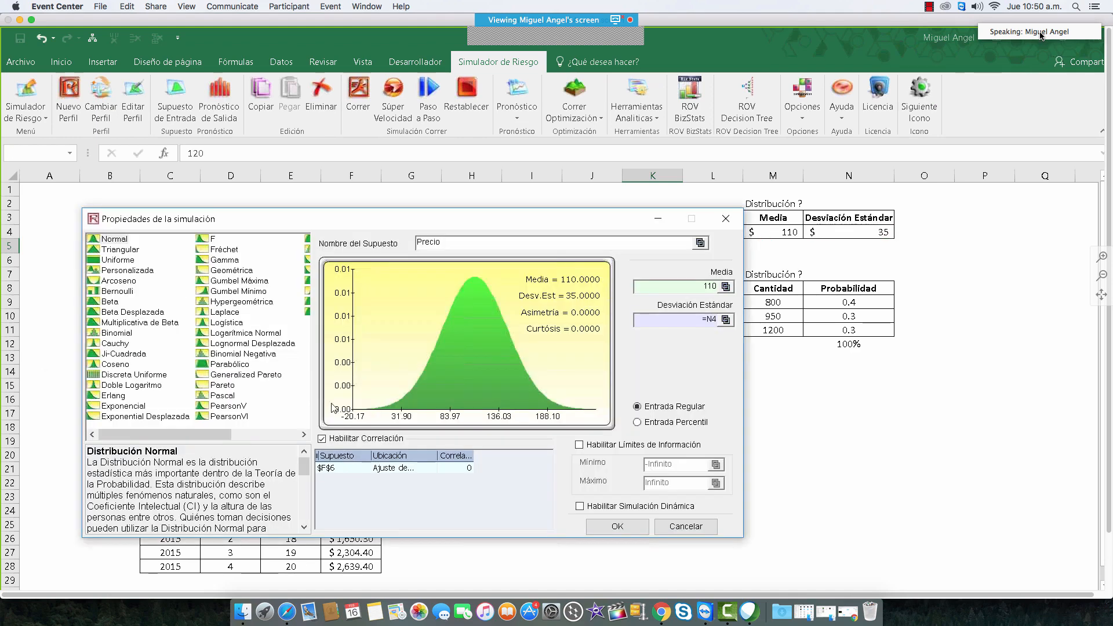
pyautogui.click(613, 526)
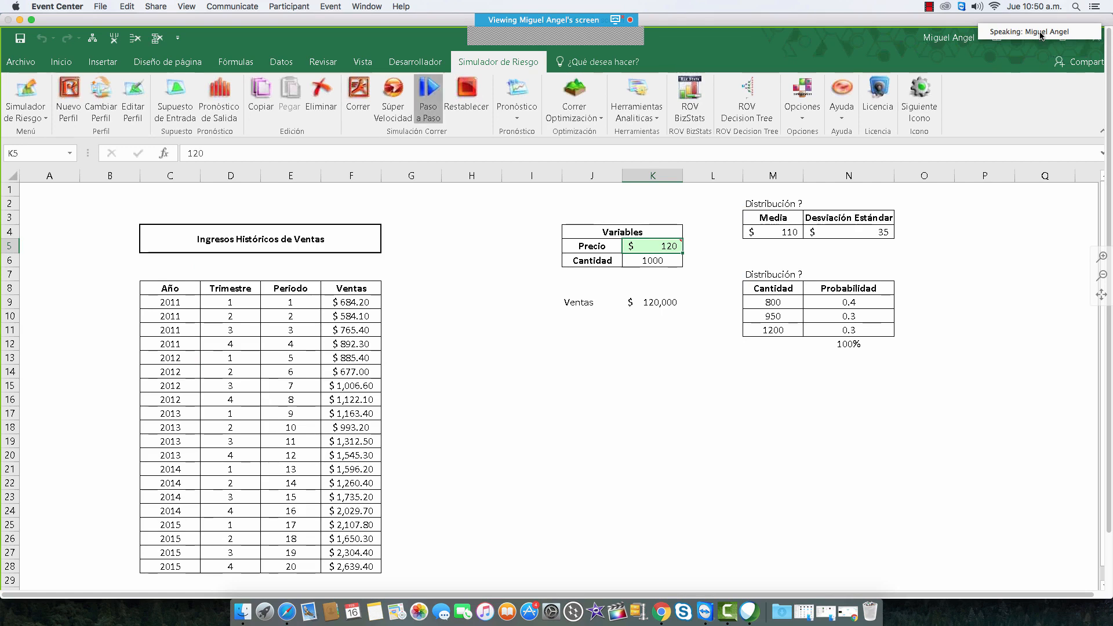
# Step: Step the simulation repeatedly to watch Precio and Ventas vary, and reset the model to its base values
pyautogui.click(429, 93)
pyautogui.click(429, 92)
pyautogui.click(429, 92)
pyautogui.click(429, 93)
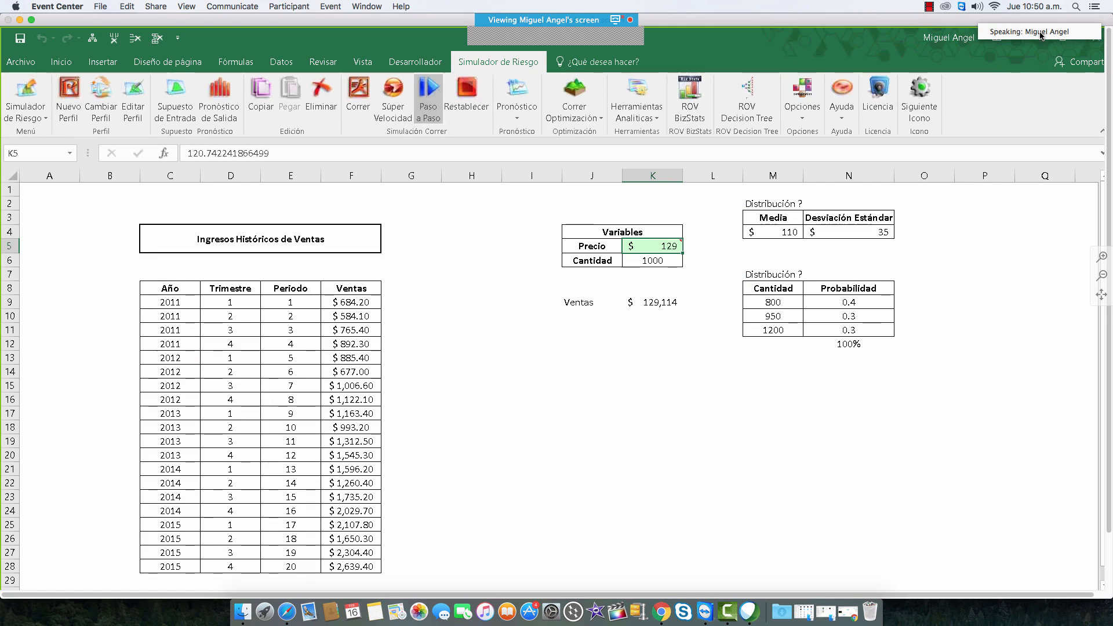
pyautogui.click(429, 93)
pyautogui.click(429, 92)
pyautogui.click(430, 93)
pyautogui.click(429, 93)
pyautogui.click(429, 93)
pyautogui.click(467, 93)
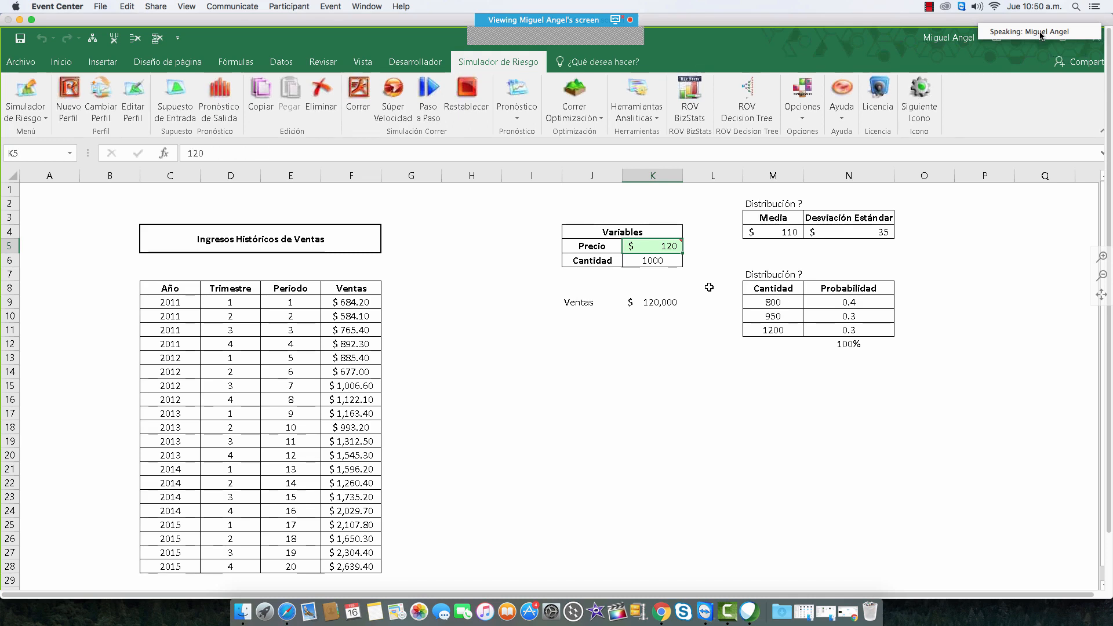
# Step: Copy the Cantidad values and their probabilities from cells M9:N11
pyautogui.click(659, 261)
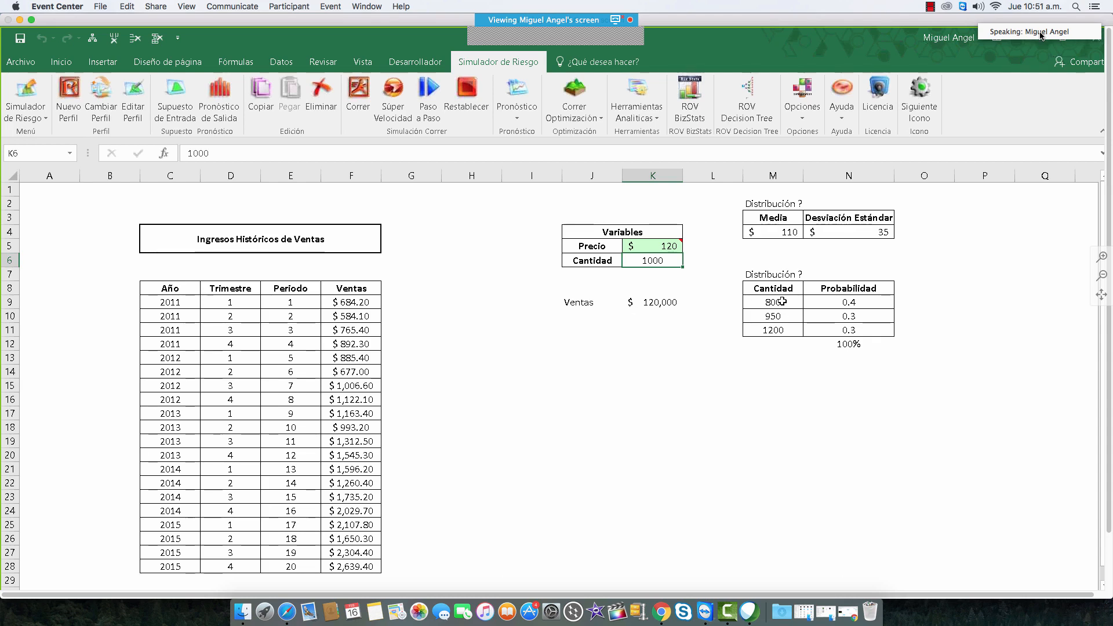
pyautogui.moveTo(783, 301); pyautogui.dragTo(831, 329)
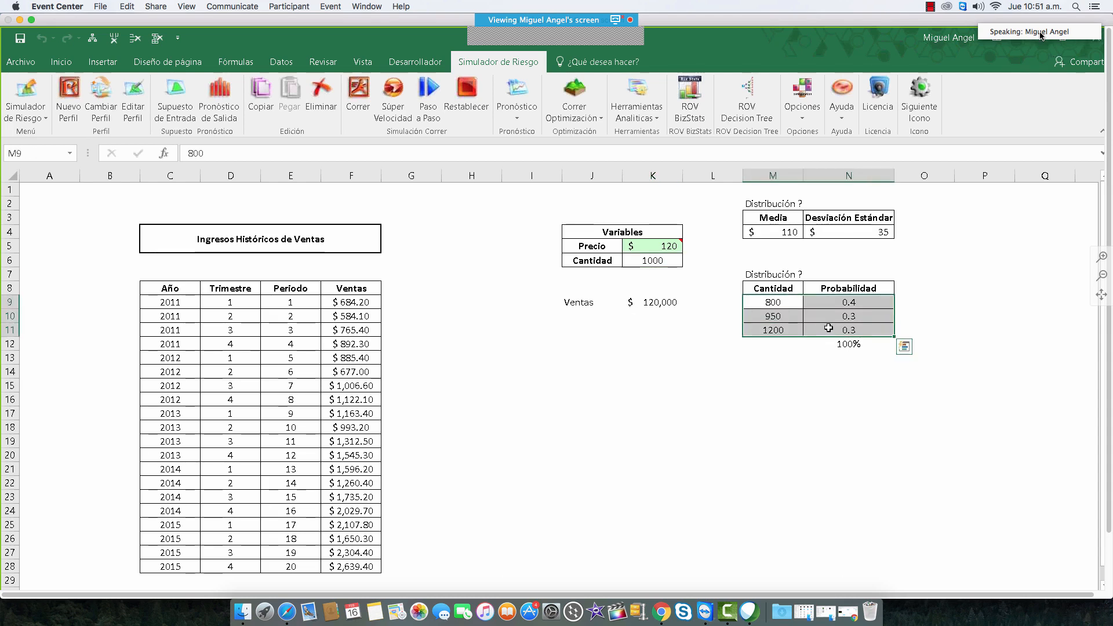
pyautogui.hotkey('ctrl', 'c')
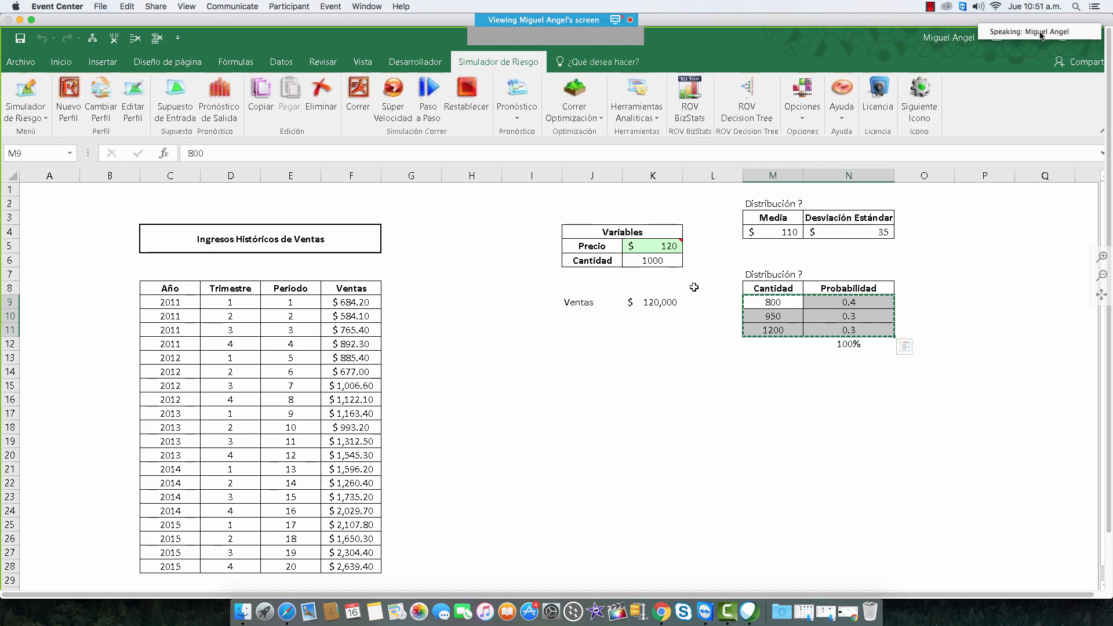
# Step: Start an input assumption for the Cantidad value in K6, choosing the Personalizada distribution and naming it Cantidad
pyautogui.click(655, 262)
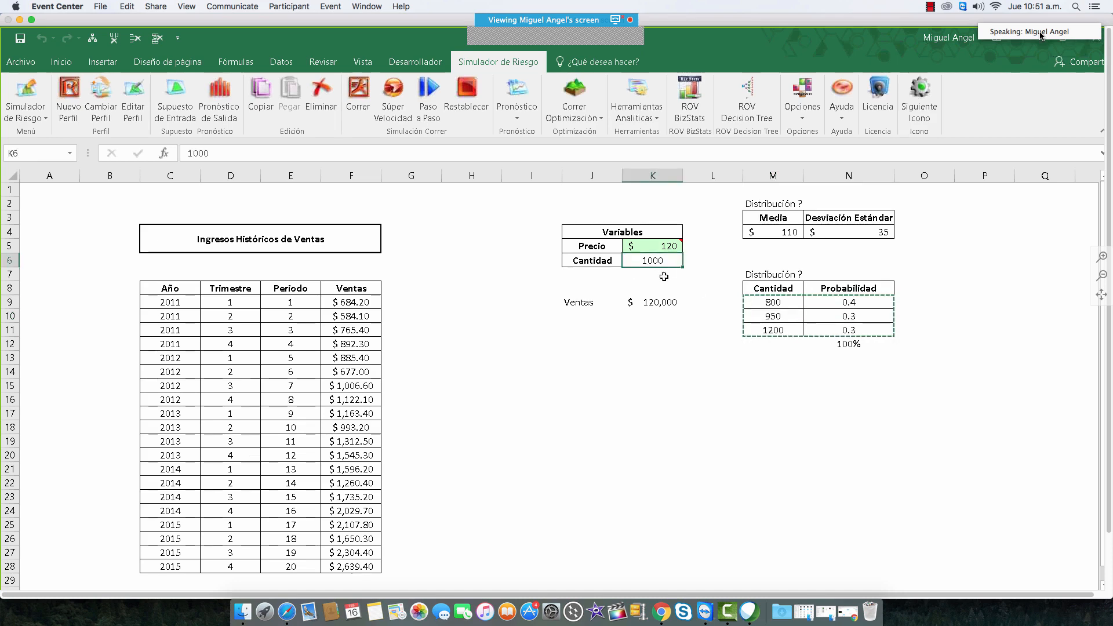
pyautogui.click(178, 112)
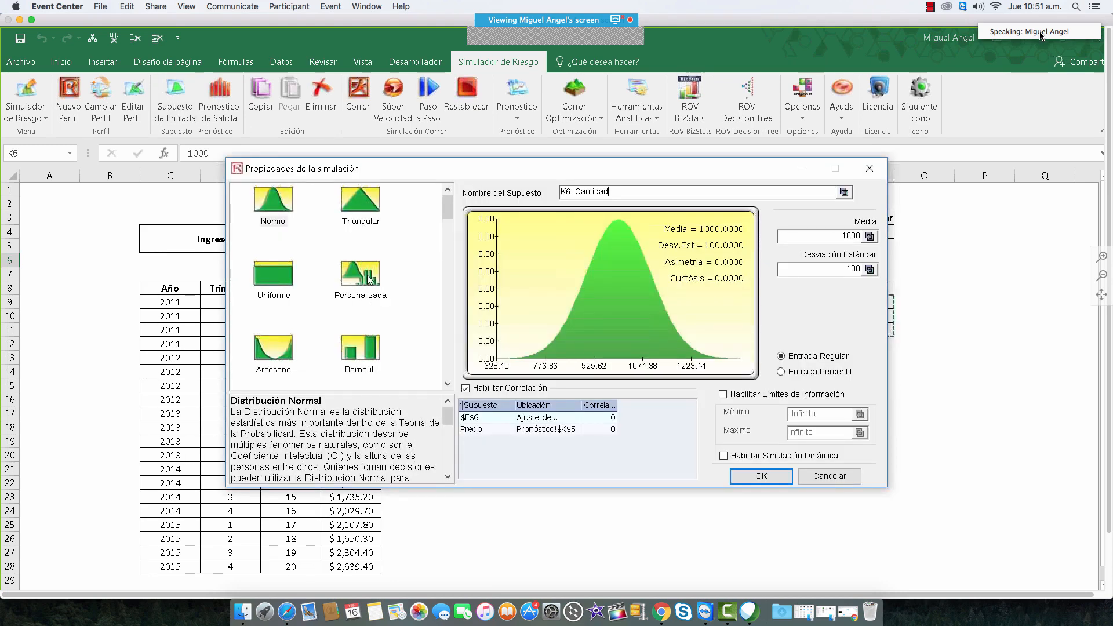
pyautogui.click(370, 281)
pyautogui.click(577, 193)
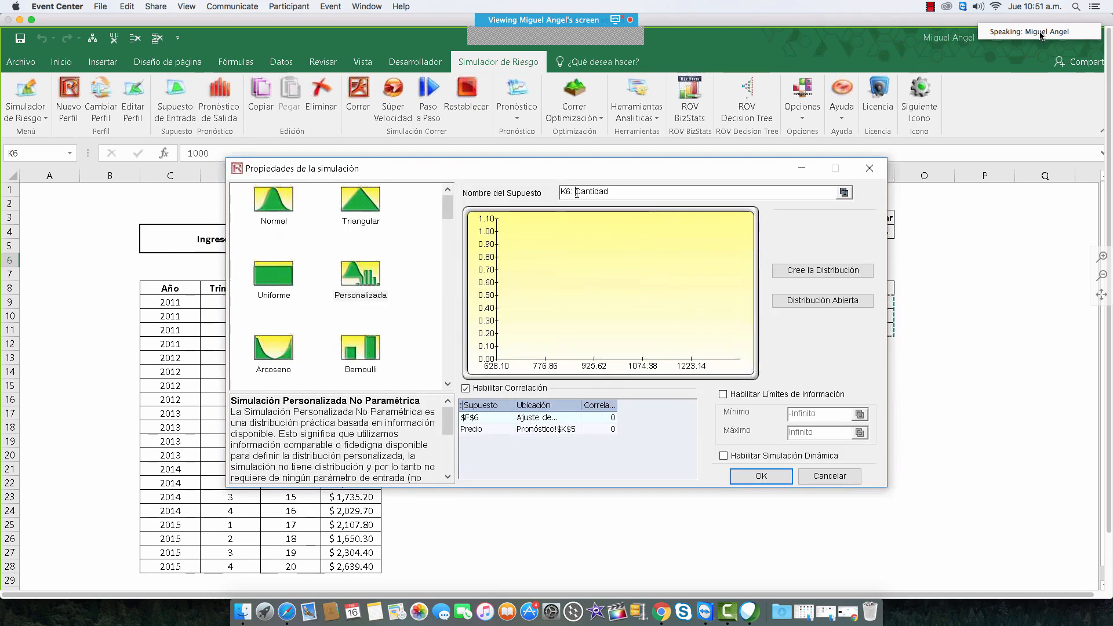
pyautogui.hotkey('shift', 'Home')
pyautogui.press('BackSpace')
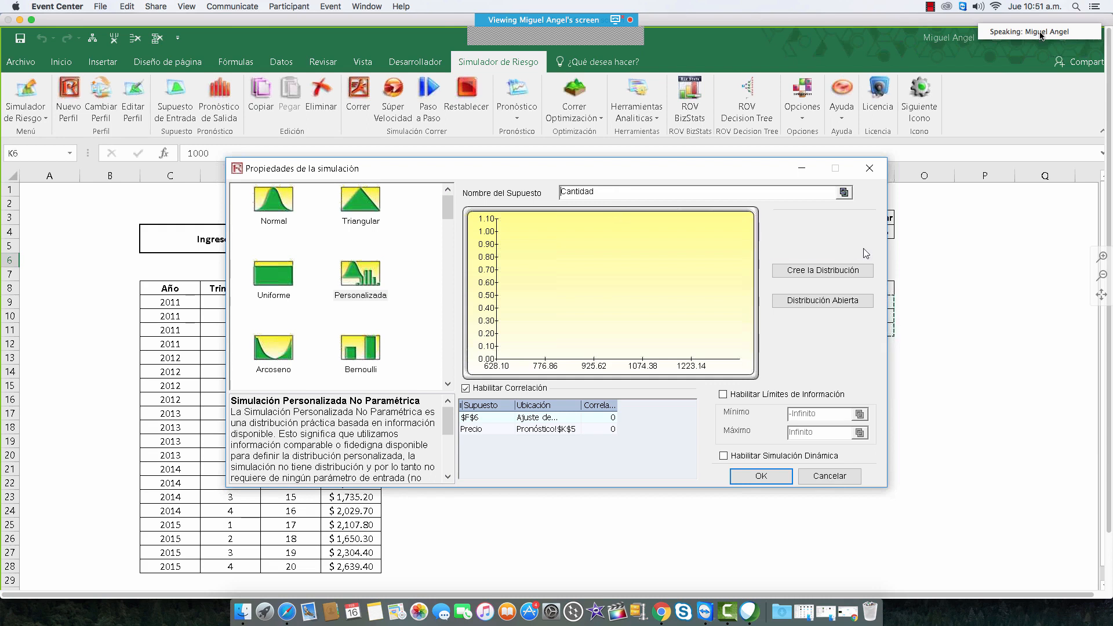
# Step: Create the custom distribution from the copied quantities and probabilities, apply it, and accept the Cantidad assumption
pyautogui.click(838, 275)
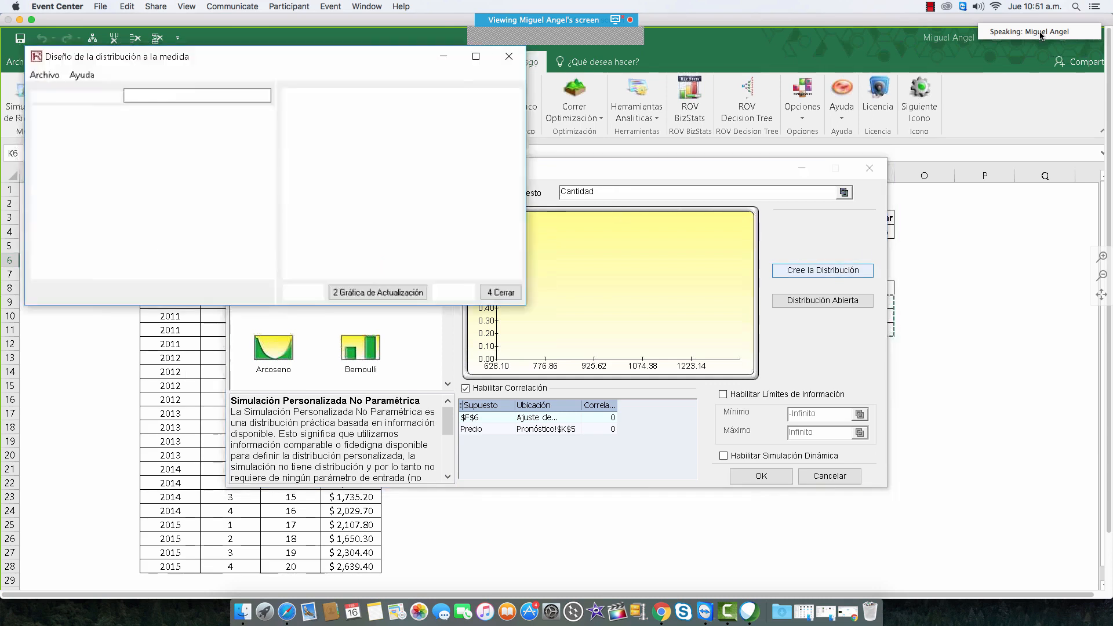
pyautogui.click(301, 295)
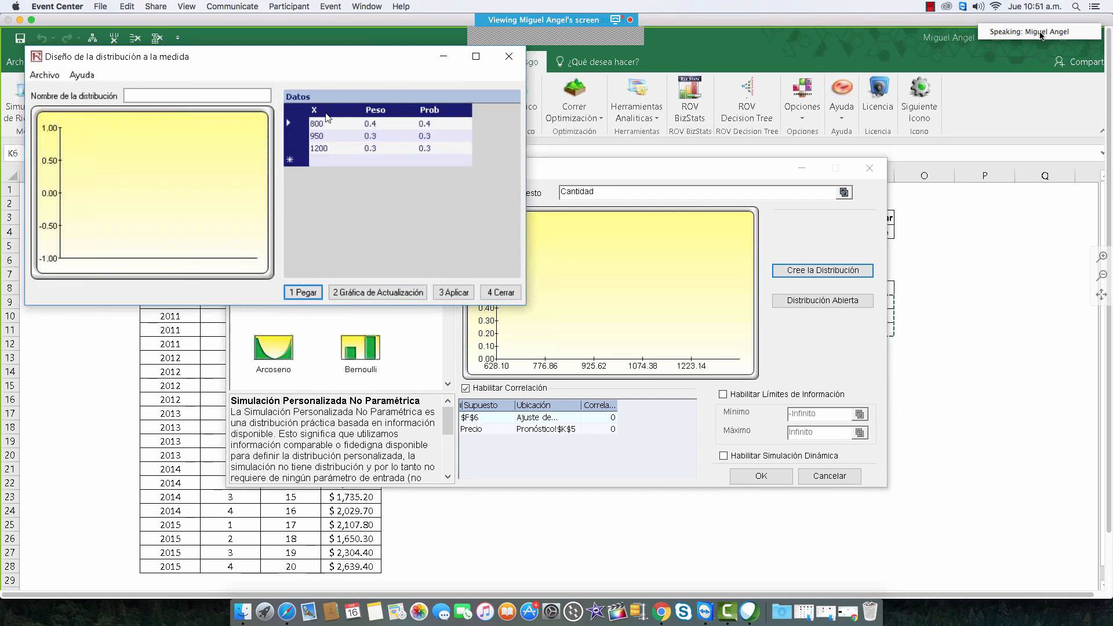
pyautogui.click(377, 293)
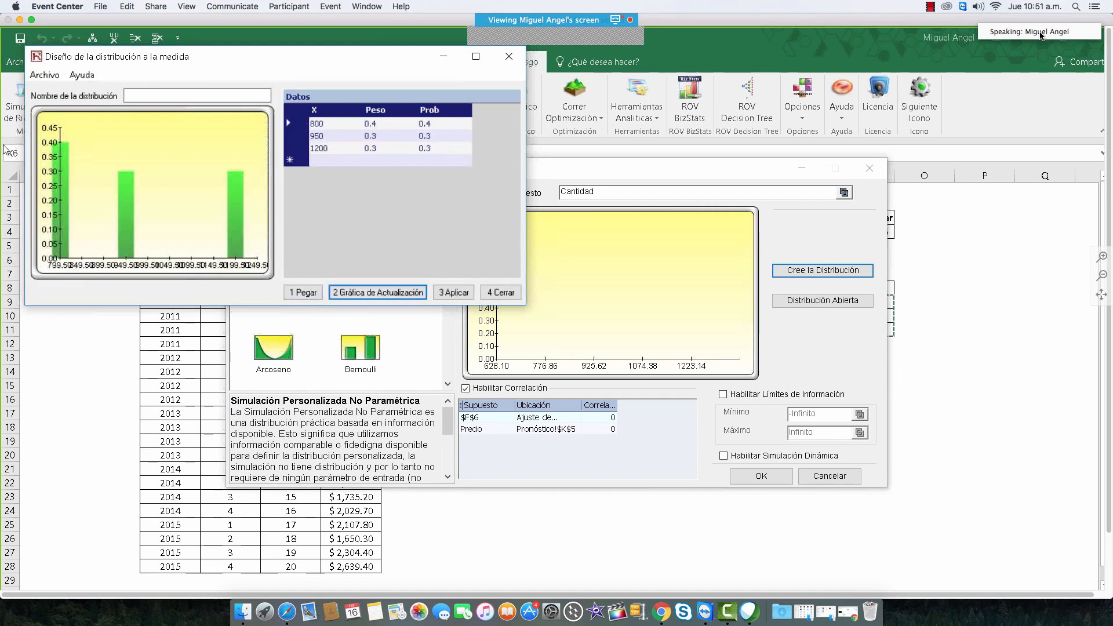
pyautogui.click(458, 295)
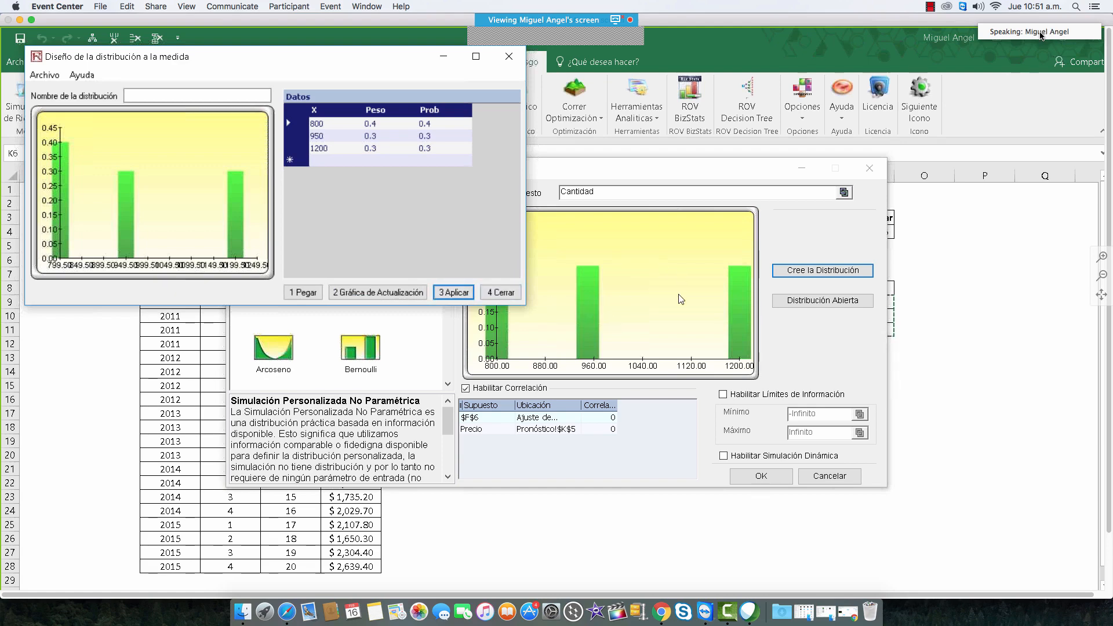
pyautogui.click(502, 292)
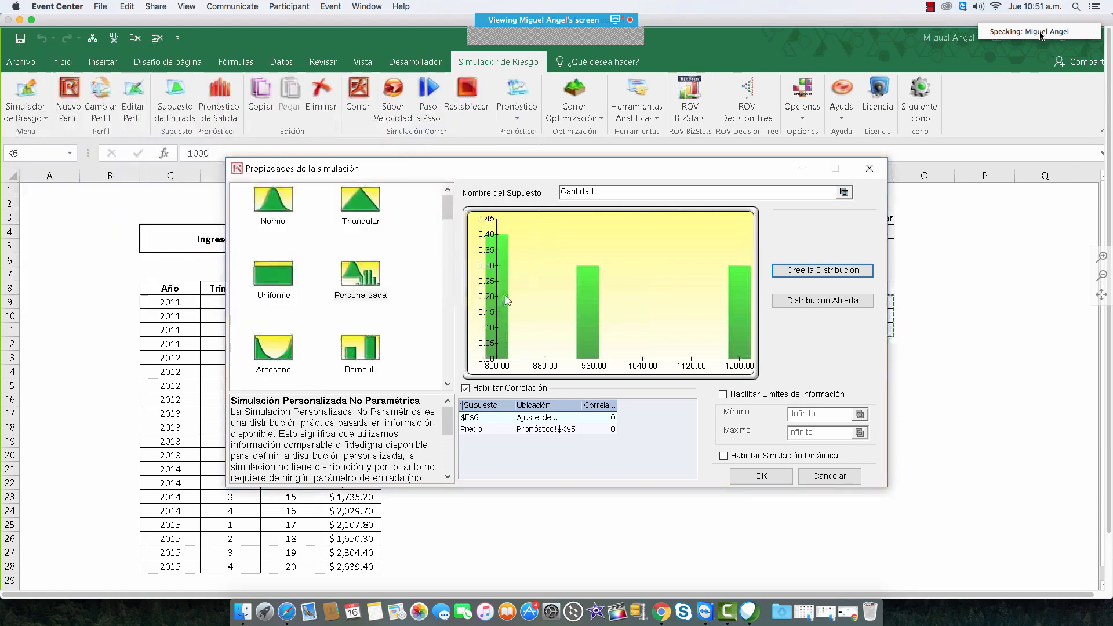
pyautogui.click(761, 476)
# Step: Step the simulation repeatedly to watch Precio and Cantidad vary together, and restore the original values
pyautogui.click(429, 100)
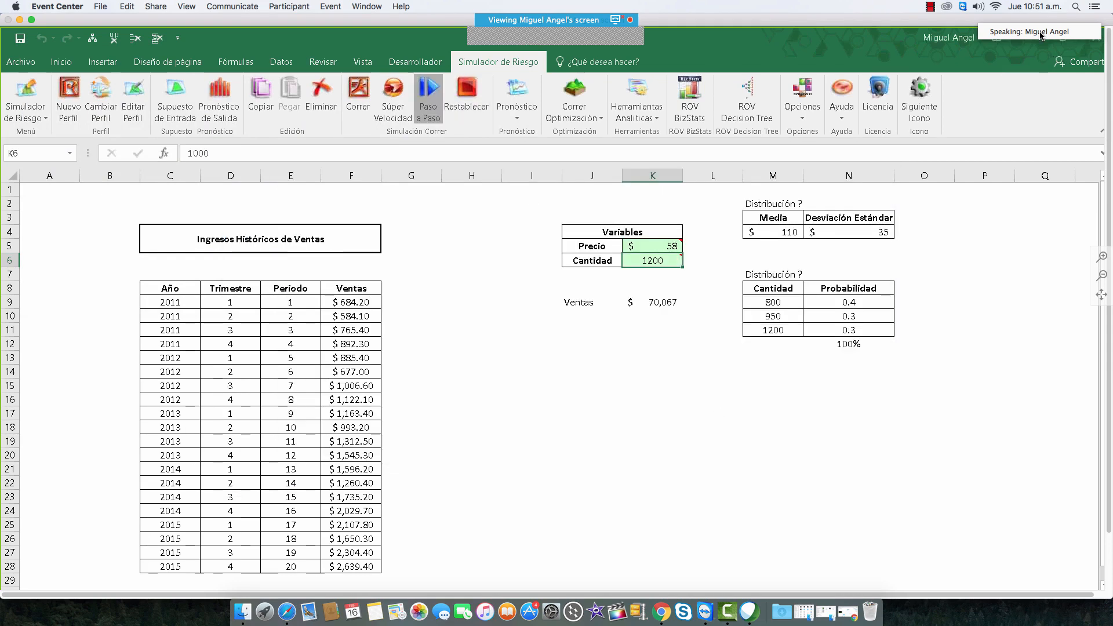
pyautogui.click(428, 100)
pyautogui.click(428, 100)
pyautogui.click(428, 100)
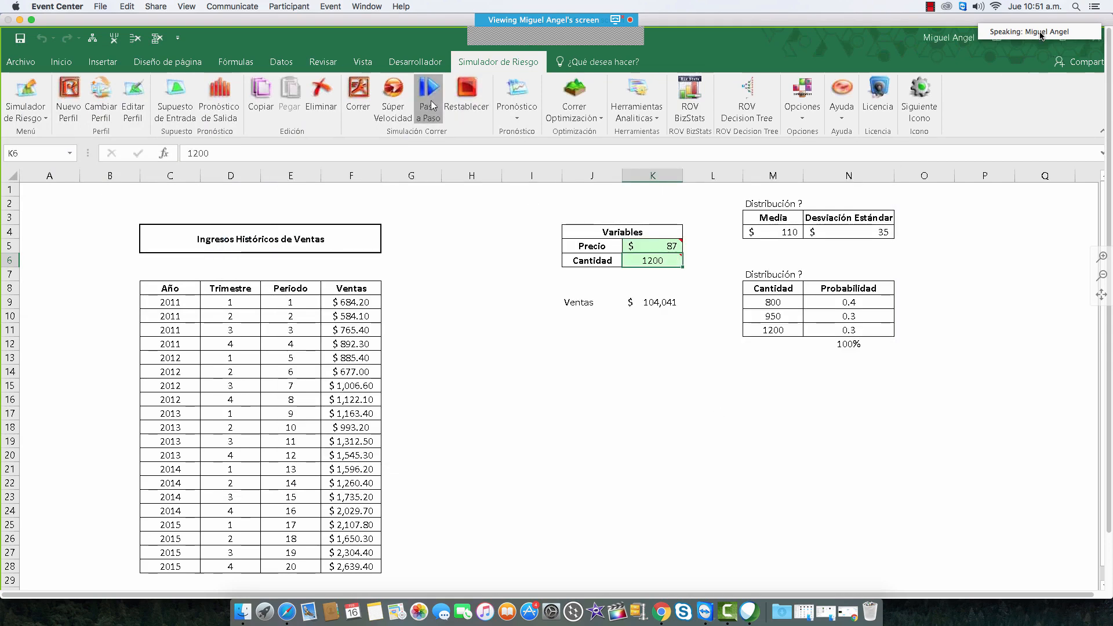
pyautogui.click(428, 100)
pyautogui.click(429, 100)
pyautogui.click(428, 99)
pyautogui.click(429, 100)
pyautogui.click(466, 99)
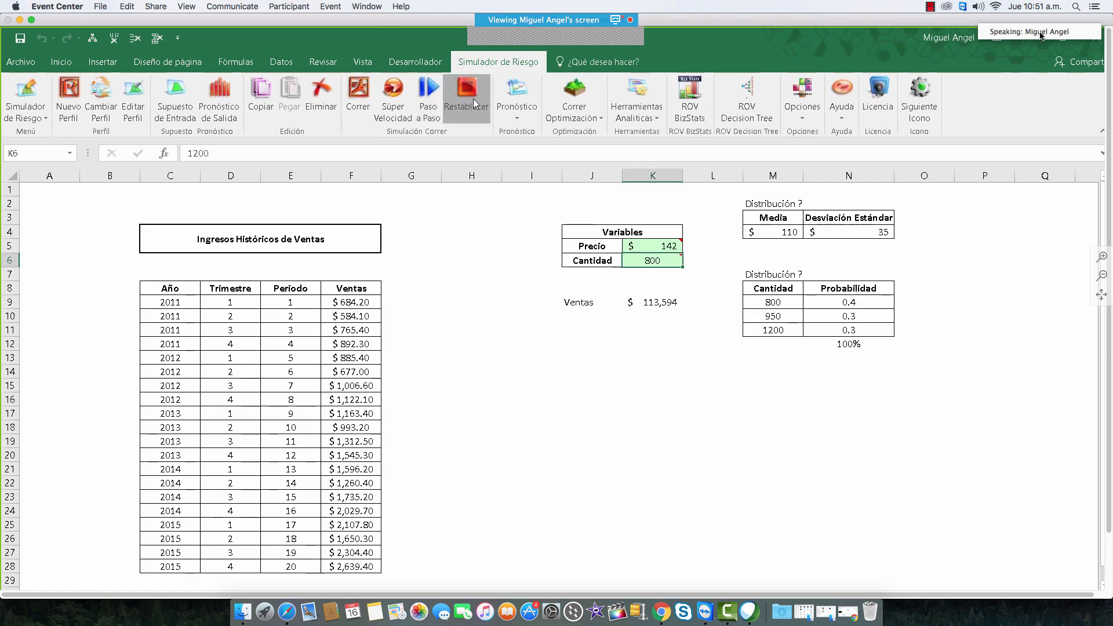
# Step: Define the Ventas result in cell K9 as an output forecast
pyautogui.click(664, 302)
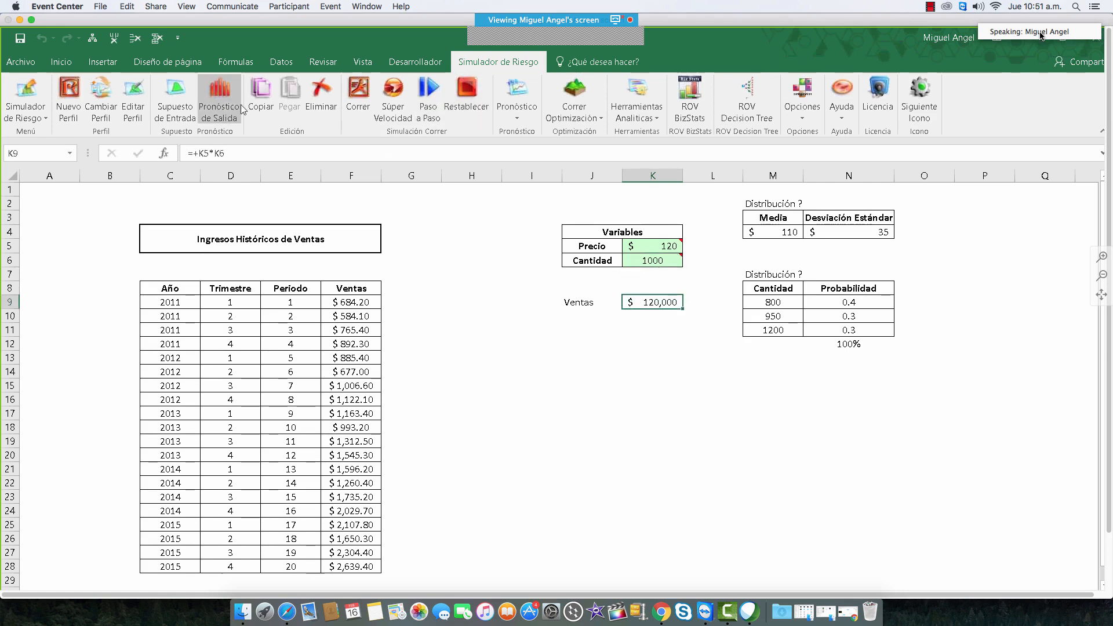
pyautogui.click(219, 99)
pyautogui.click(586, 402)
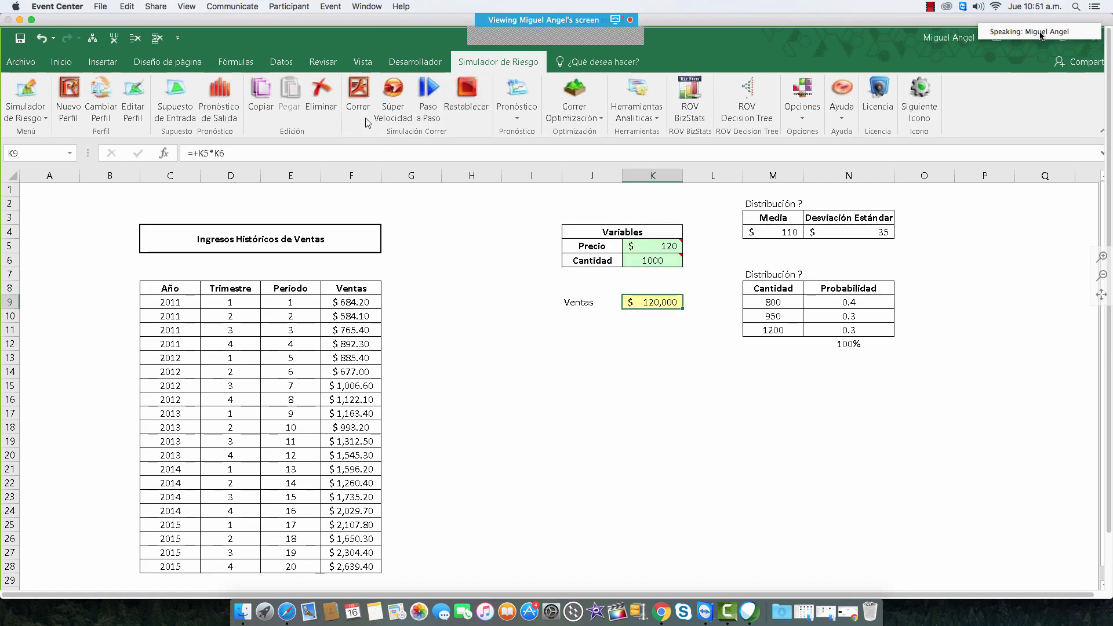
# Step: Run the simulation and enlarge the Ventas and Ventas Simuladas forecast windows, placing the Ventas histogram clear of the other
pyautogui.click(358, 95)
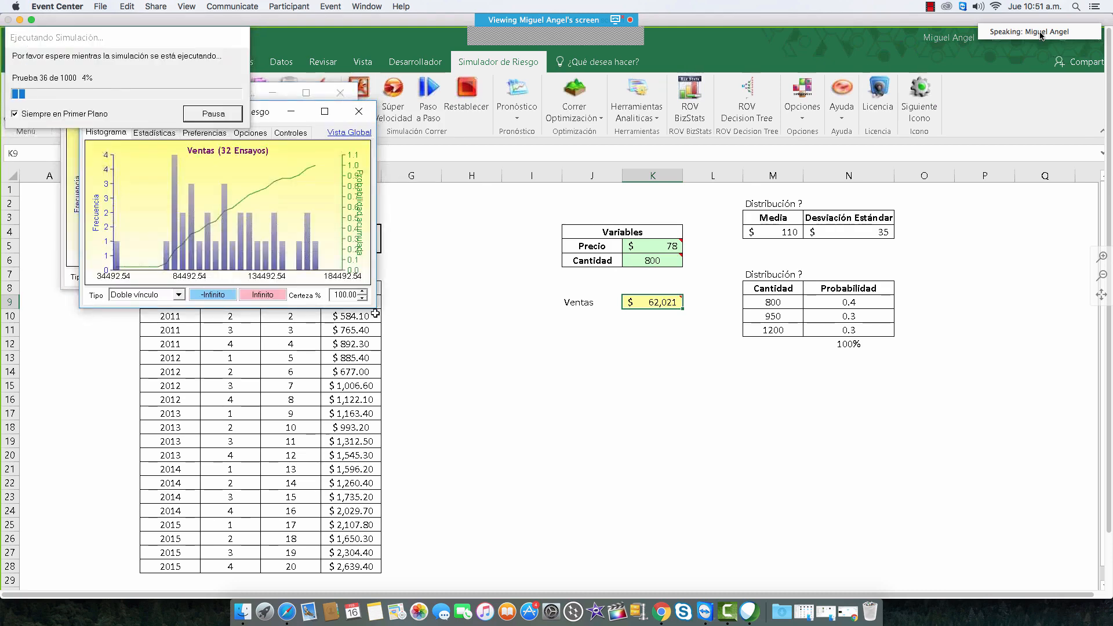
pyautogui.moveTo(376, 308); pyautogui.dragTo(603, 473)
pyautogui.moveTo(325, 115); pyautogui.dragTo(694, 118)
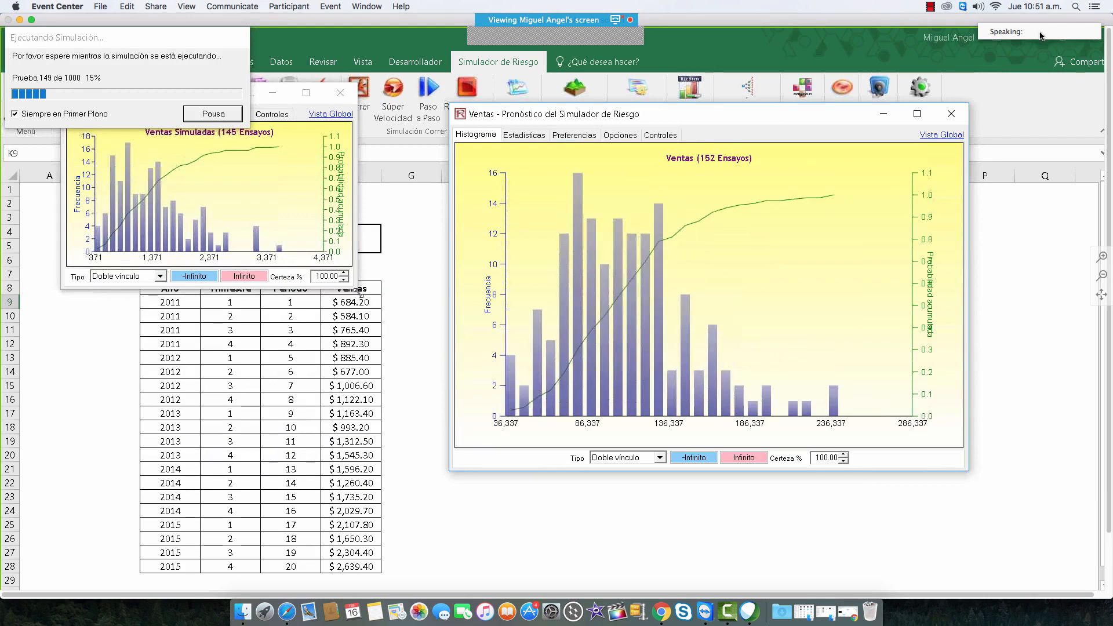
pyautogui.moveTo(357, 290); pyautogui.dragTo(509, 440)
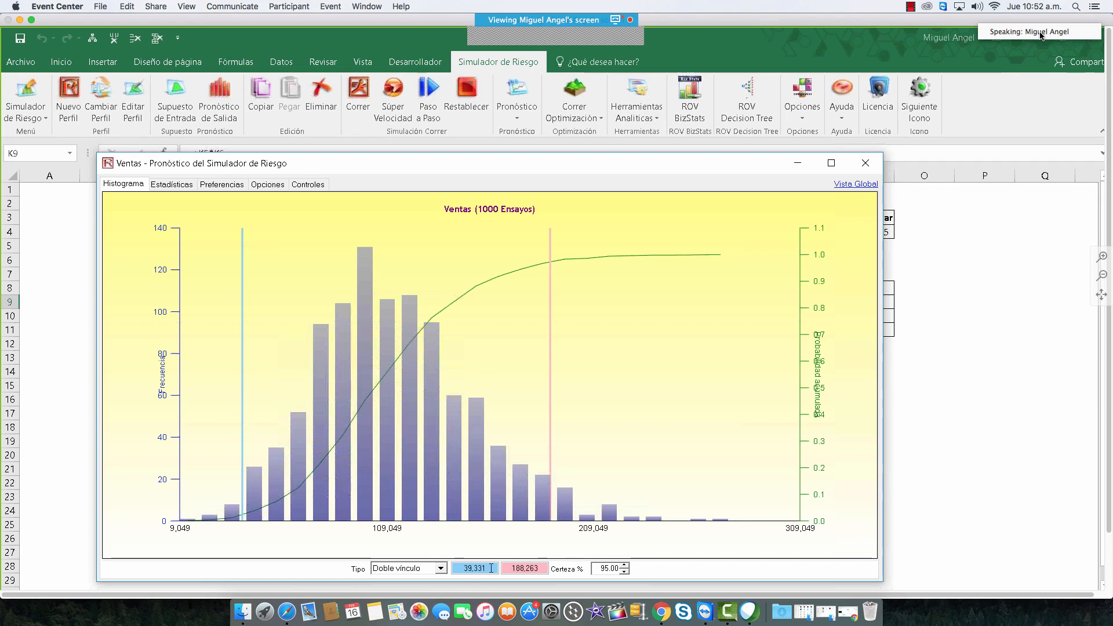
# Step: Try limits of 39 and 188 for the two-tailed interval in the Ventas forecast
pyautogui.moveTo(490, 569); pyautogui.dragTo(541, 573)
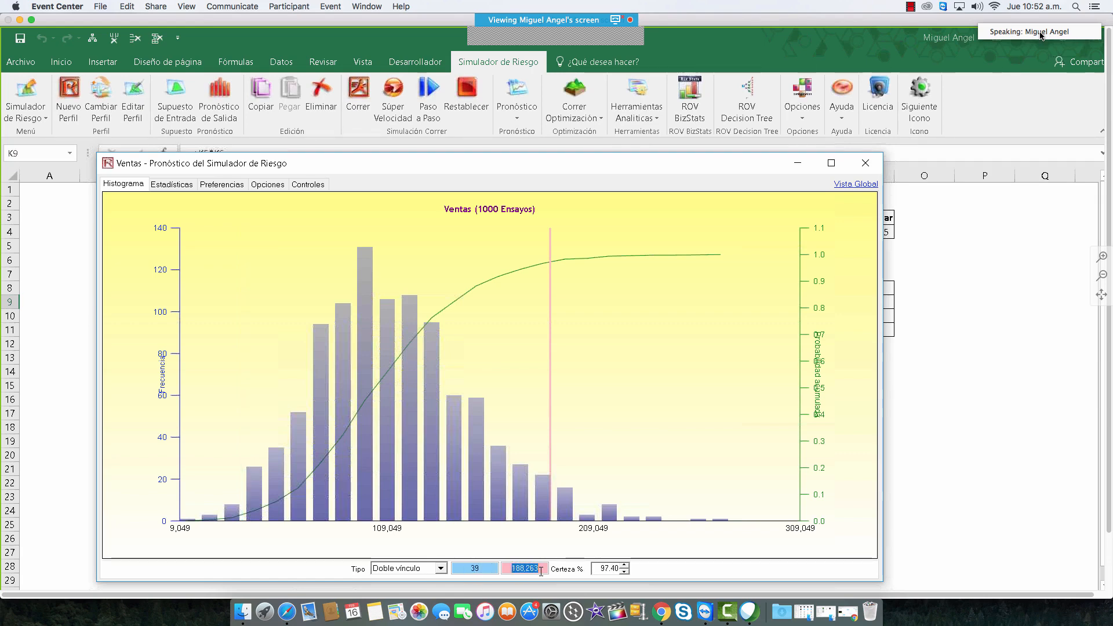
pyautogui.write('188')
pyautogui.press('Tab')
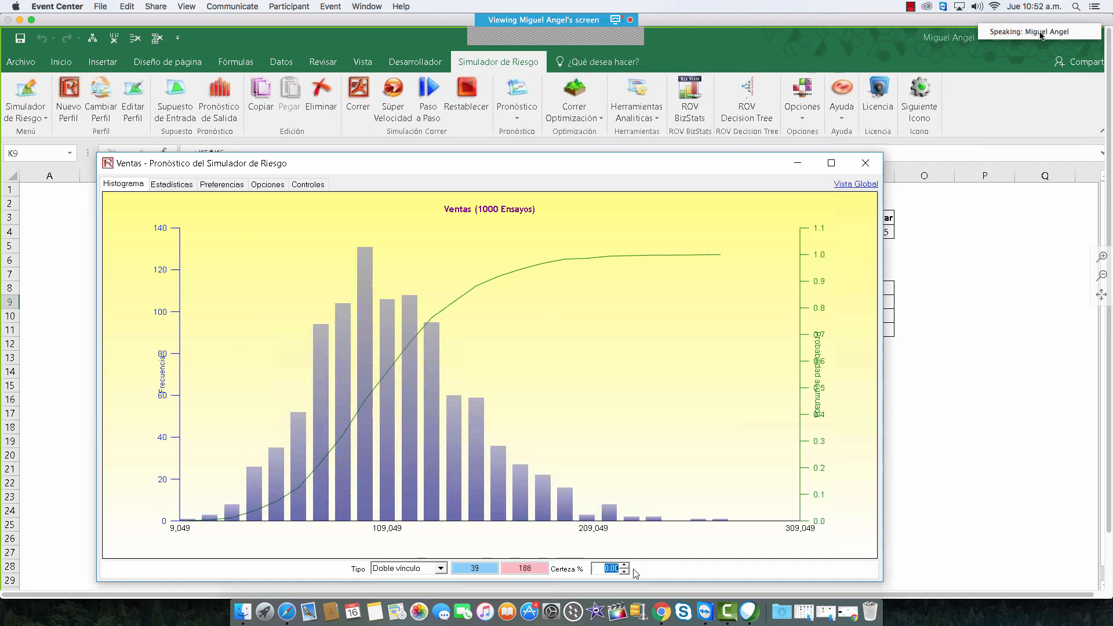
# Step: Switch the Ventas forecast to the Cola Derecha type and get the certainty for a threshold of 100,000
pyautogui.click(441, 569)
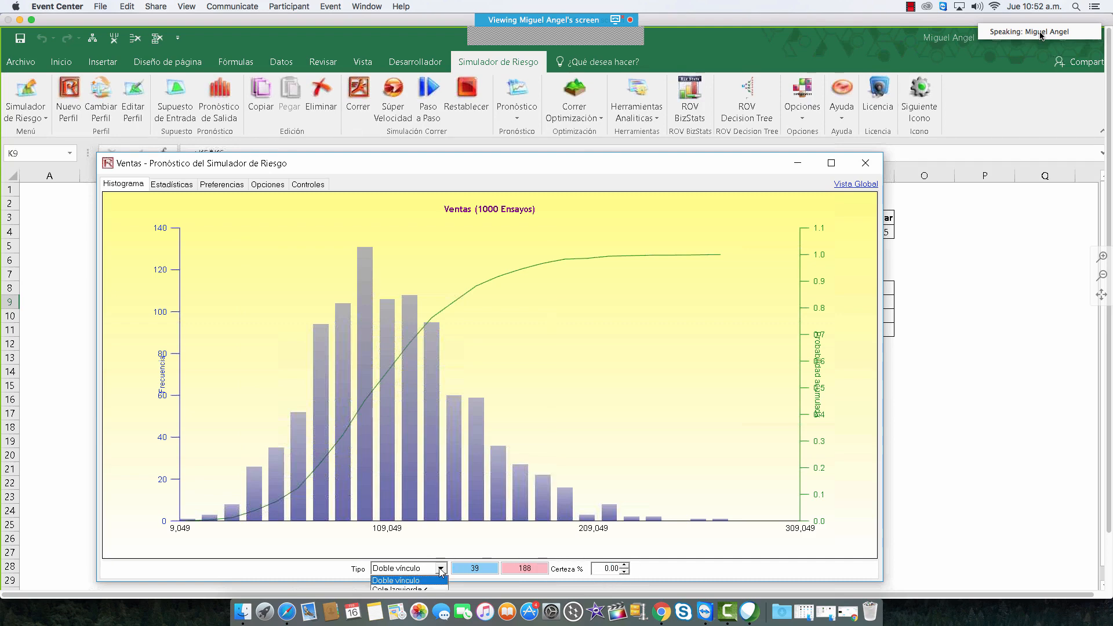
pyautogui.click(419, 599)
pyautogui.moveTo(481, 568); pyautogui.dragTo(470, 569)
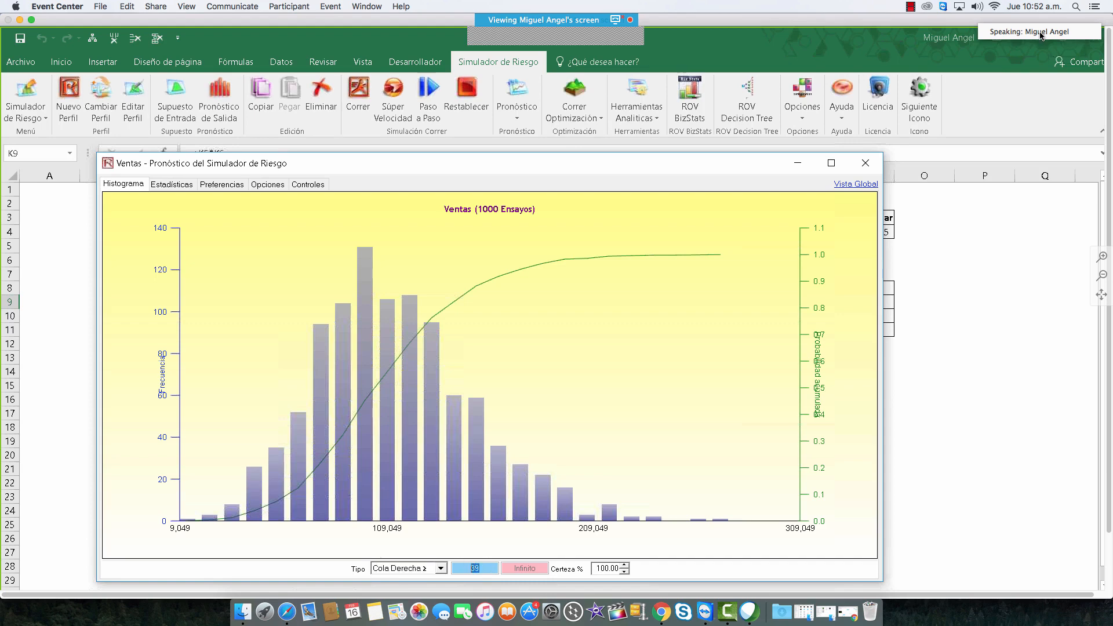
pyautogui.write('100')
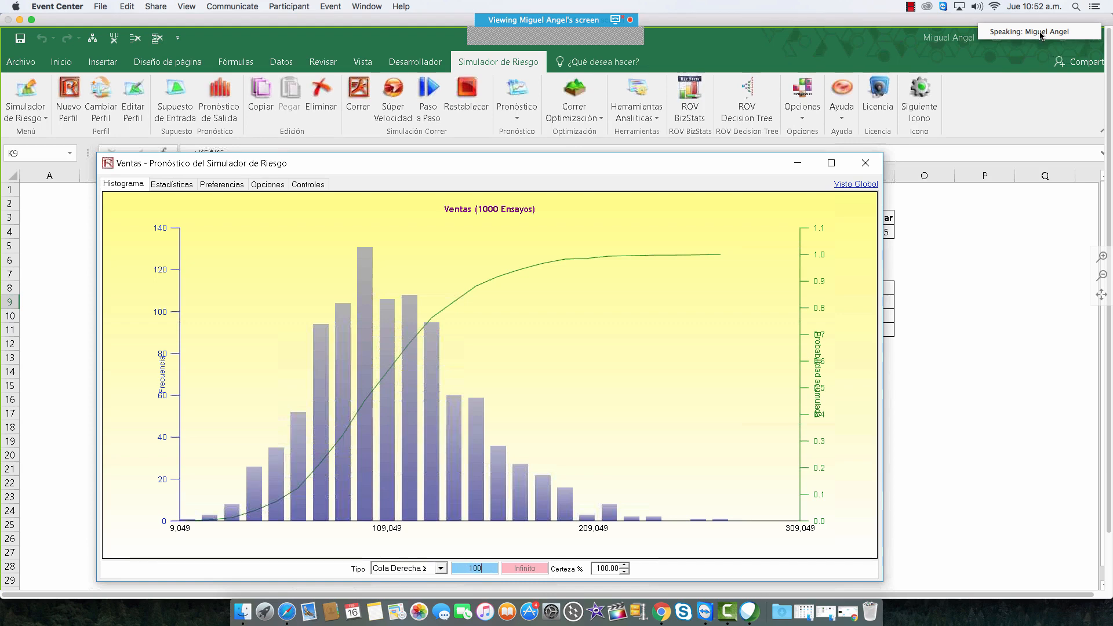
pyautogui.write(',000')
pyautogui.press('Return')
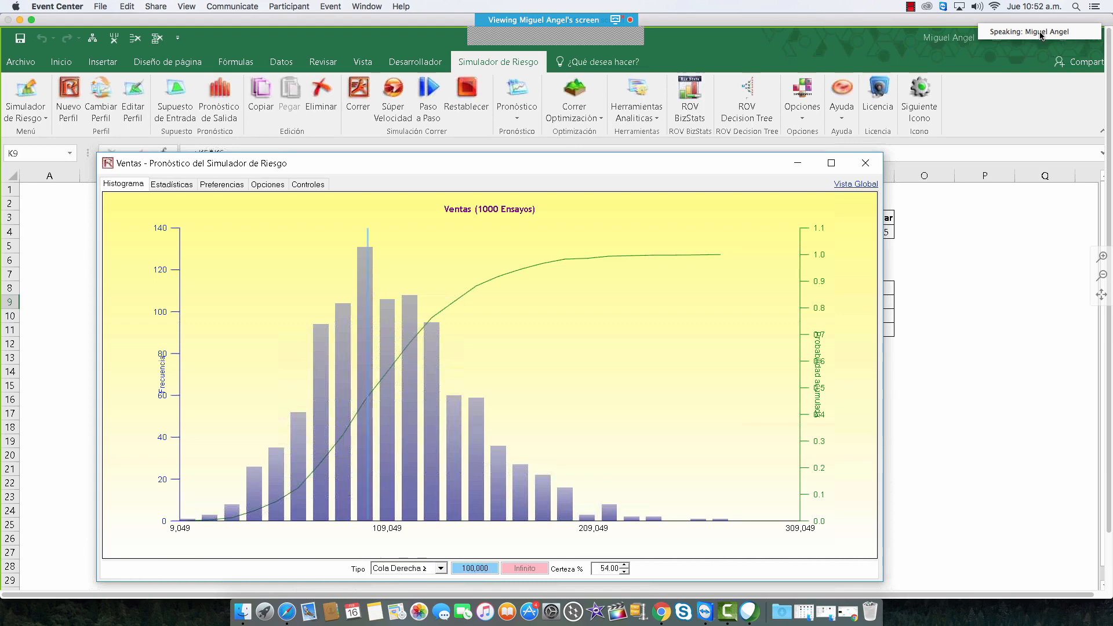
# Step: Set the right-tail threshold of the Ventas forecast to 150,000 to get its certainty
pyautogui.doubleClick(598, 568)
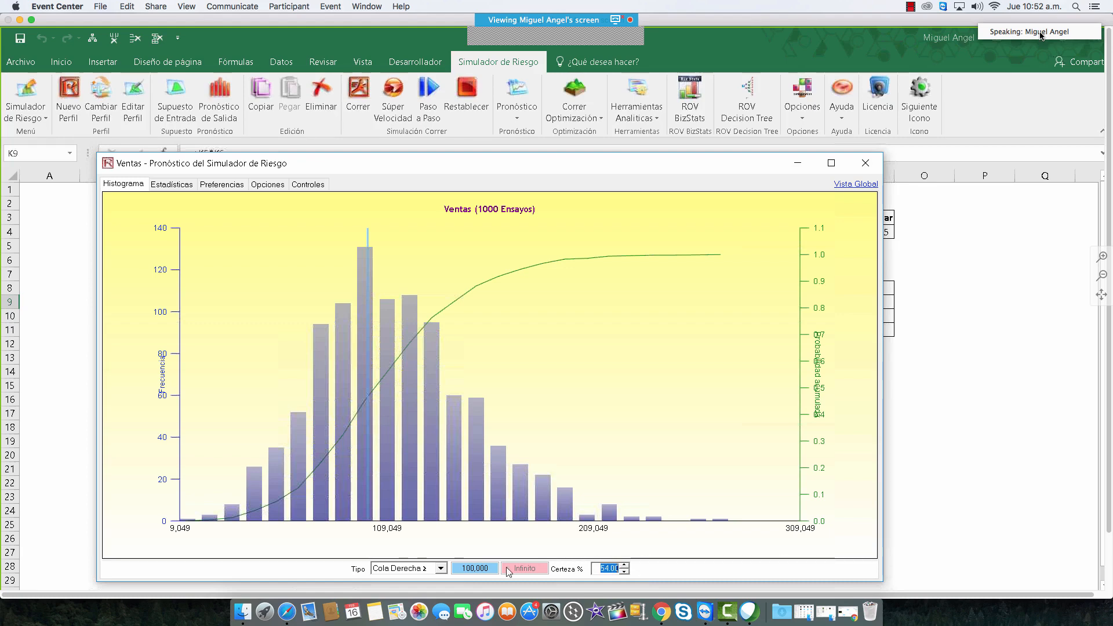
pyautogui.doubleClick(486, 568)
pyautogui.write('150')
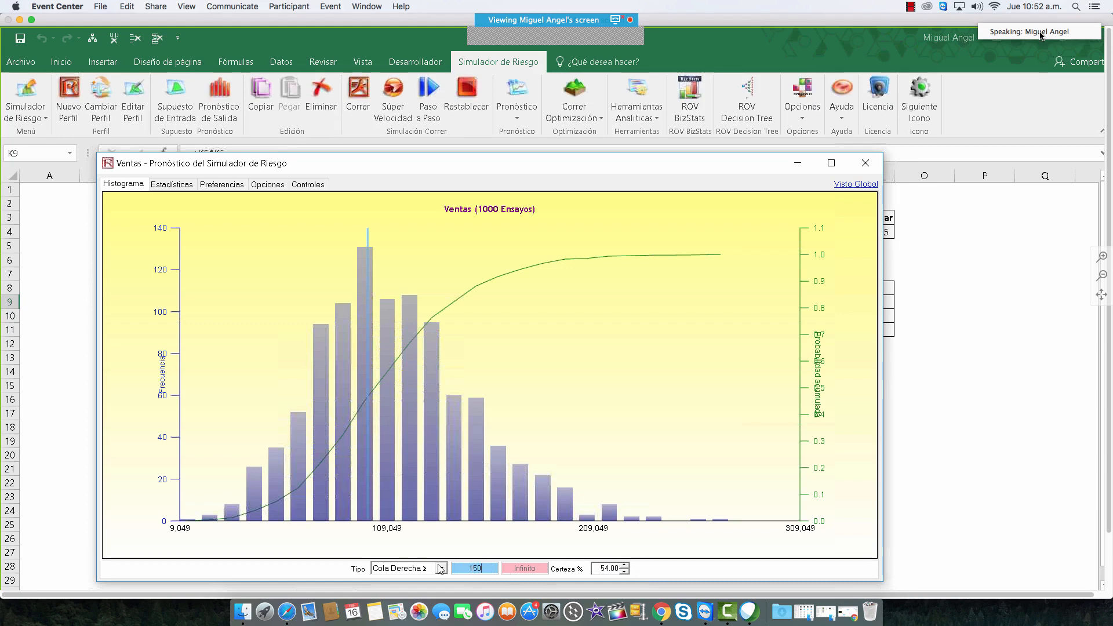
pyautogui.write(',000')
pyautogui.press('Return')
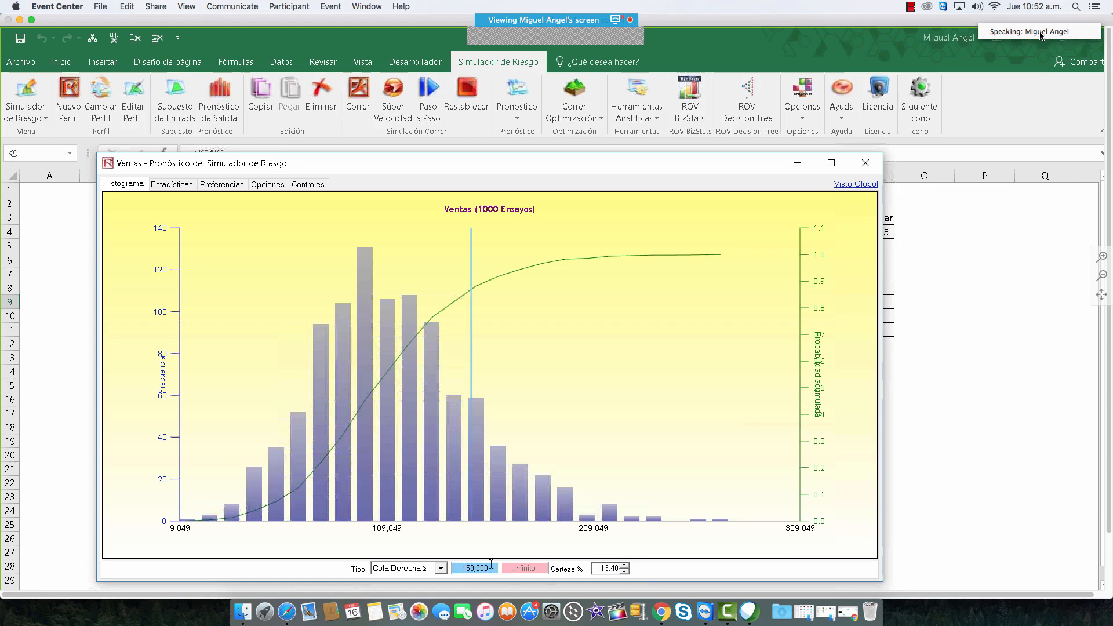
# Step: Close the Ventas forecast chart and open the worksheet with the ten-period project cash flow
pyautogui.doubleClick(599, 570)
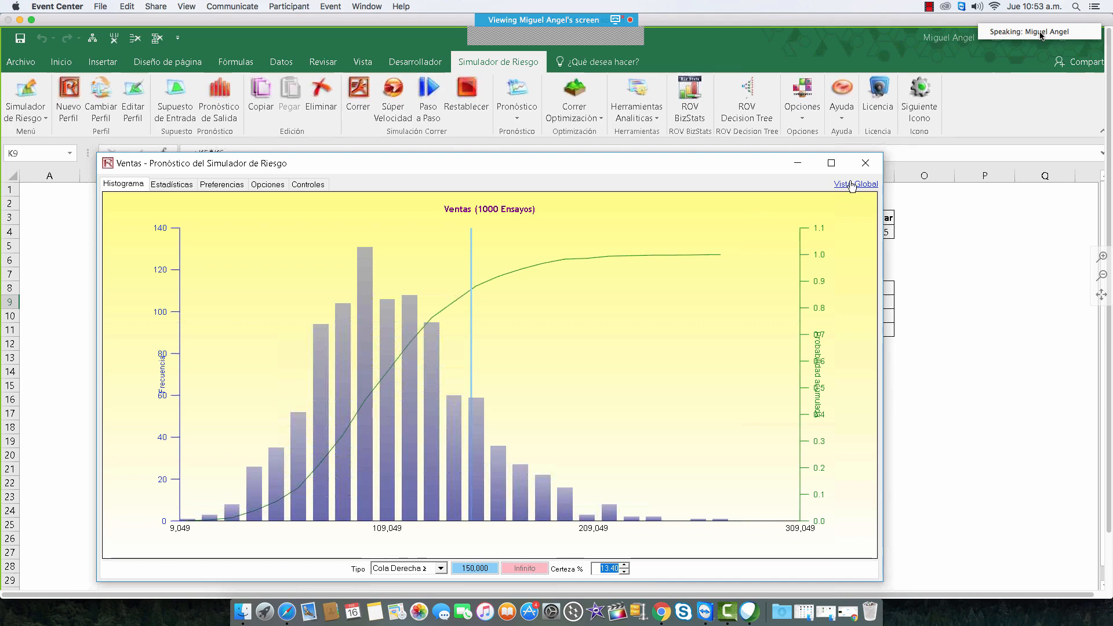
pyautogui.click(866, 163)
pyautogui.click(348, 590)
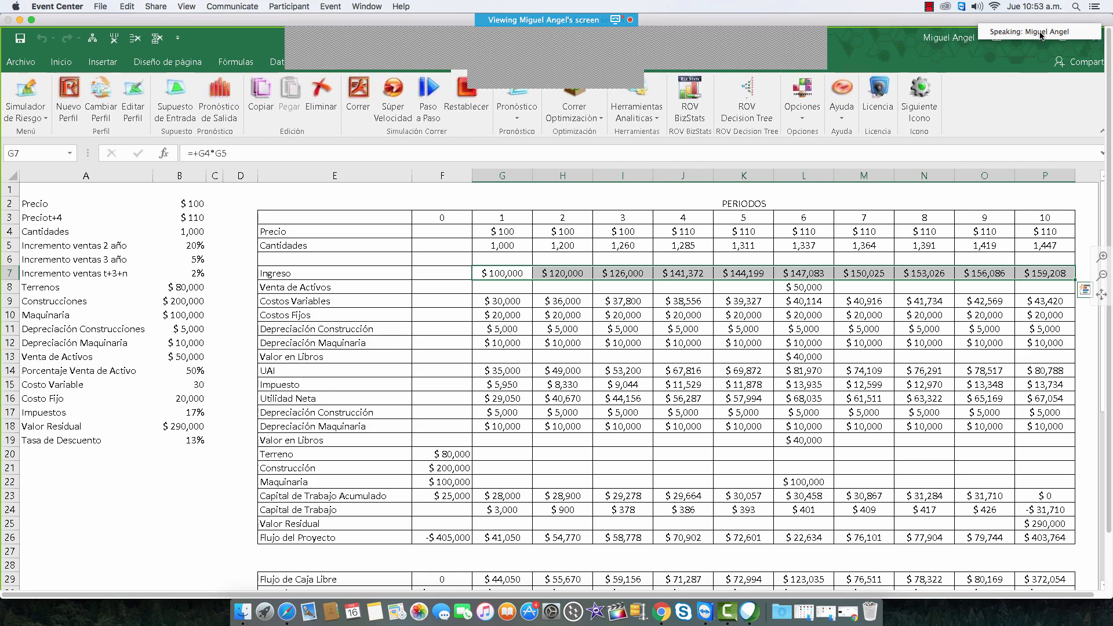
pyautogui.click(406, 591)
pyautogui.scroll(2, 601, 326)
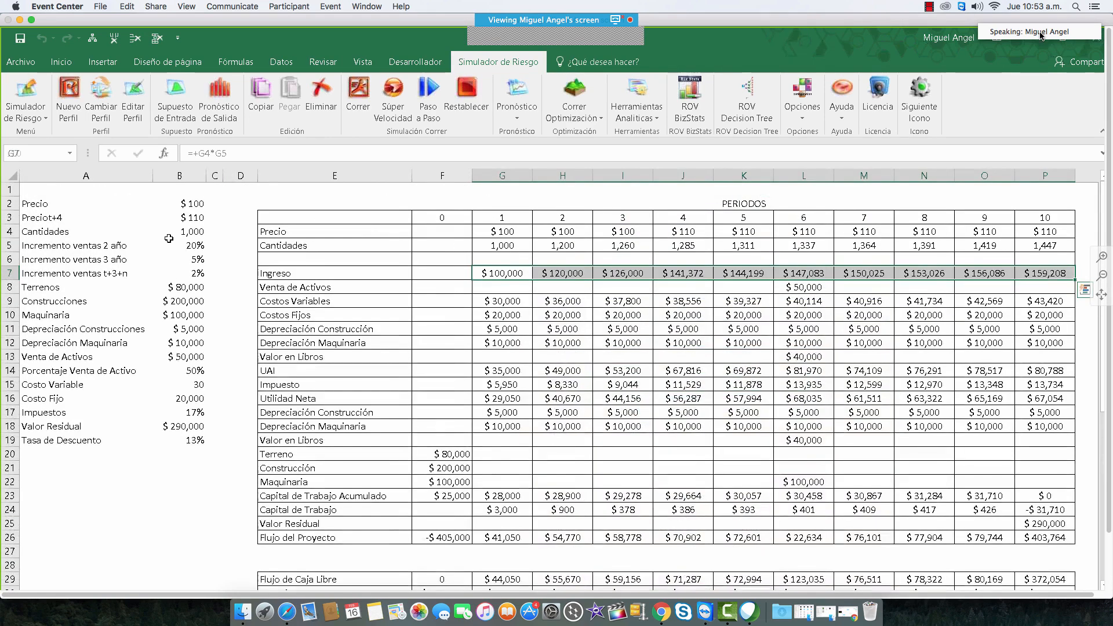
# Step: Define a triangular input assumption on Cantidades (B4) with minimum 800, most likely 1100 and maximum 1200
pyautogui.click(203, 233)
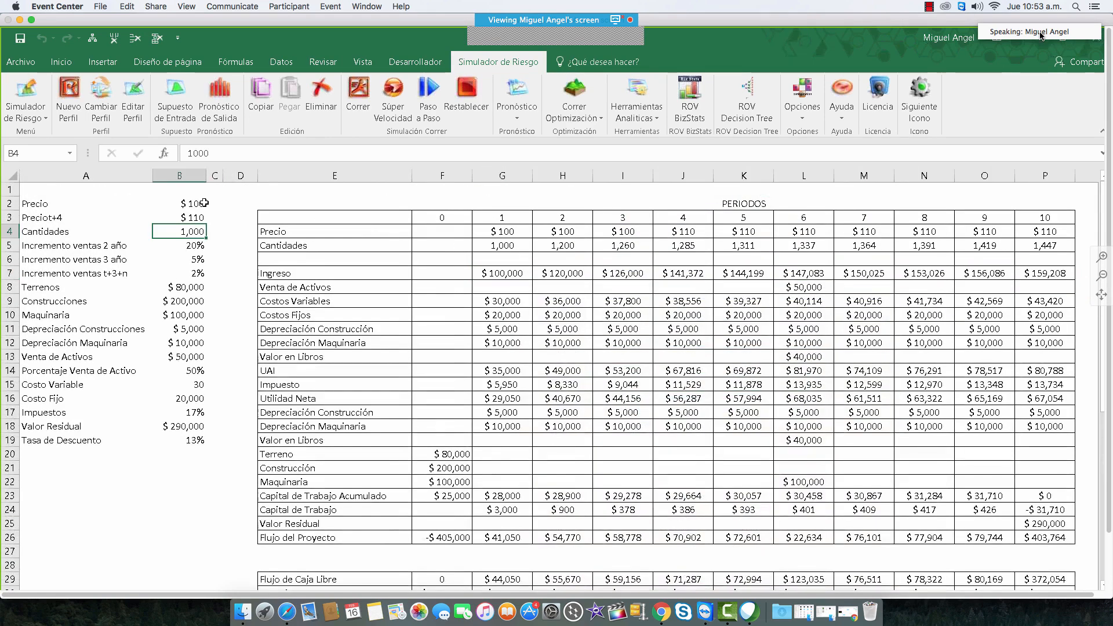
pyautogui.click(175, 98)
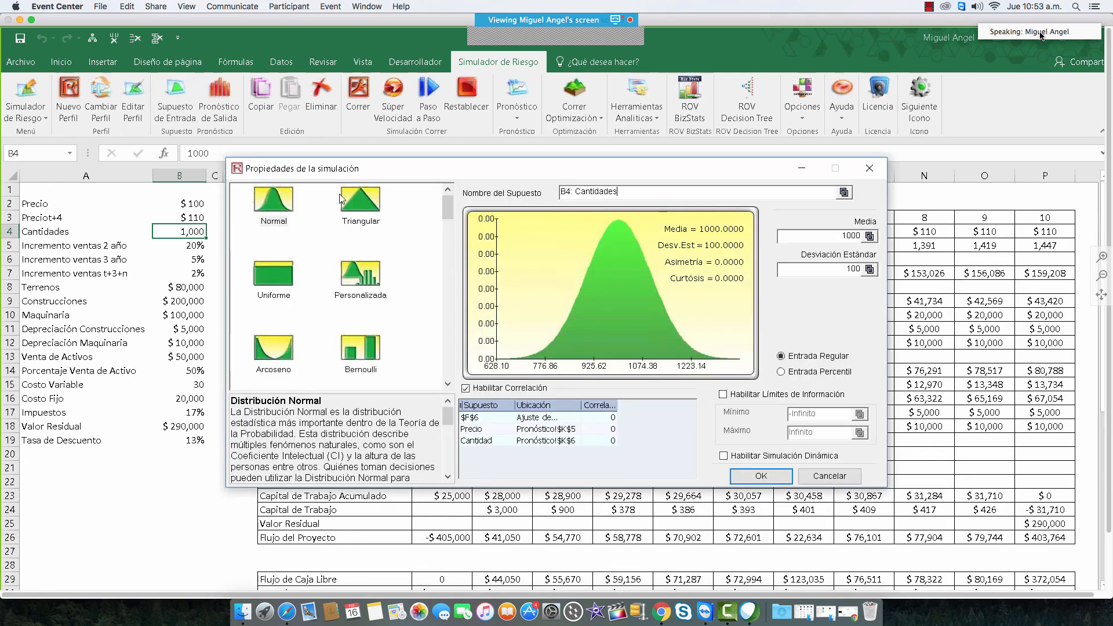
pyautogui.click(352, 214)
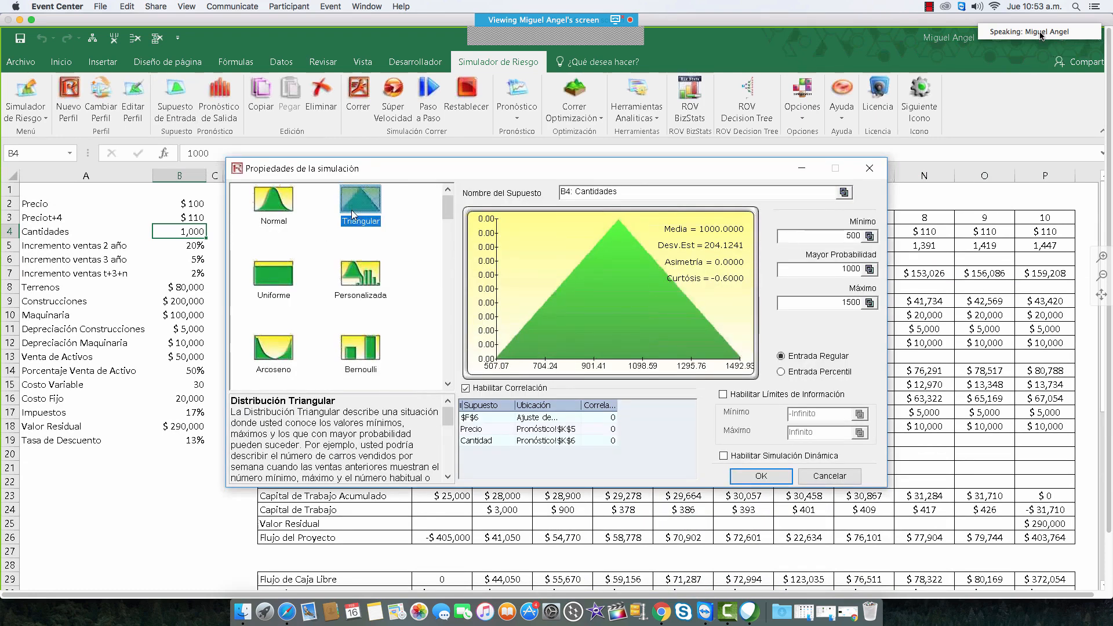
pyautogui.click(852, 236)
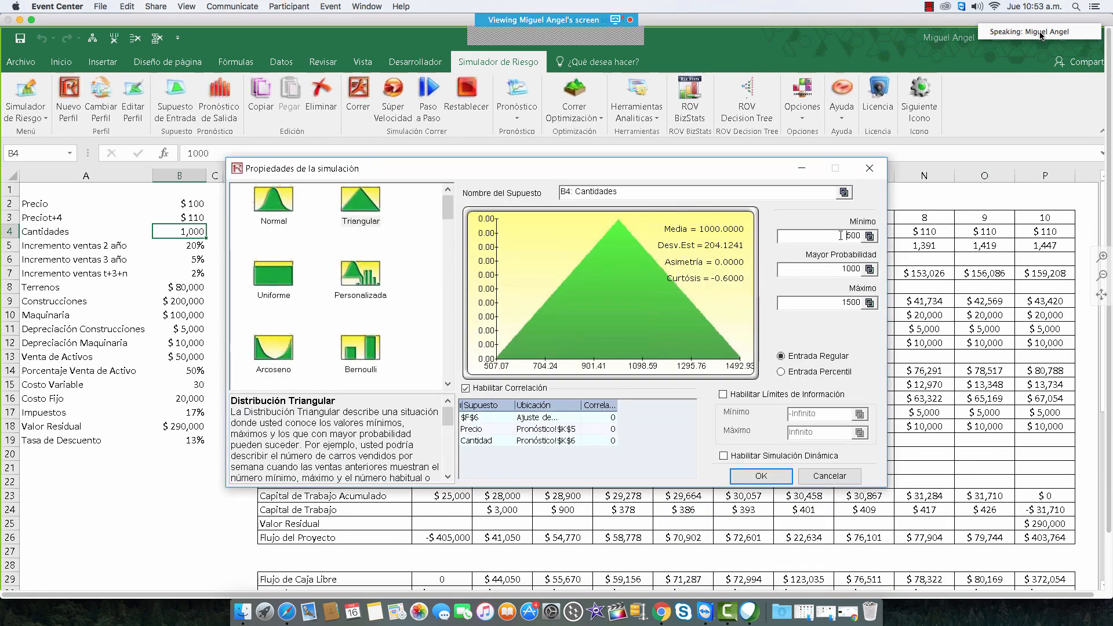
pyautogui.click(861, 269)
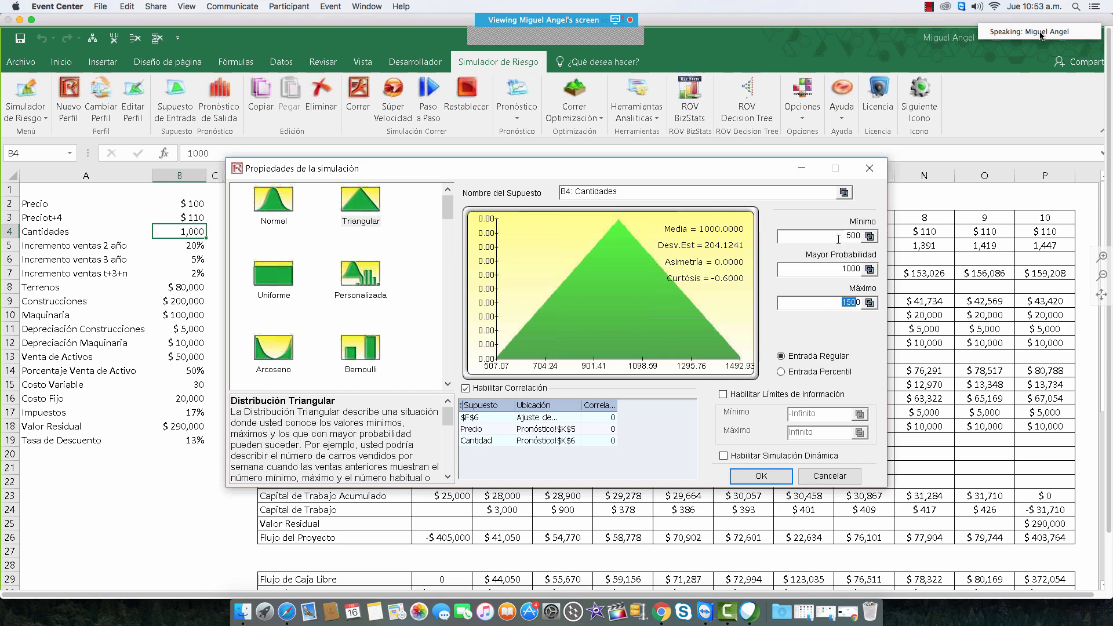
pyautogui.click(856, 237)
pyautogui.write('80')
pyautogui.press('Tab')
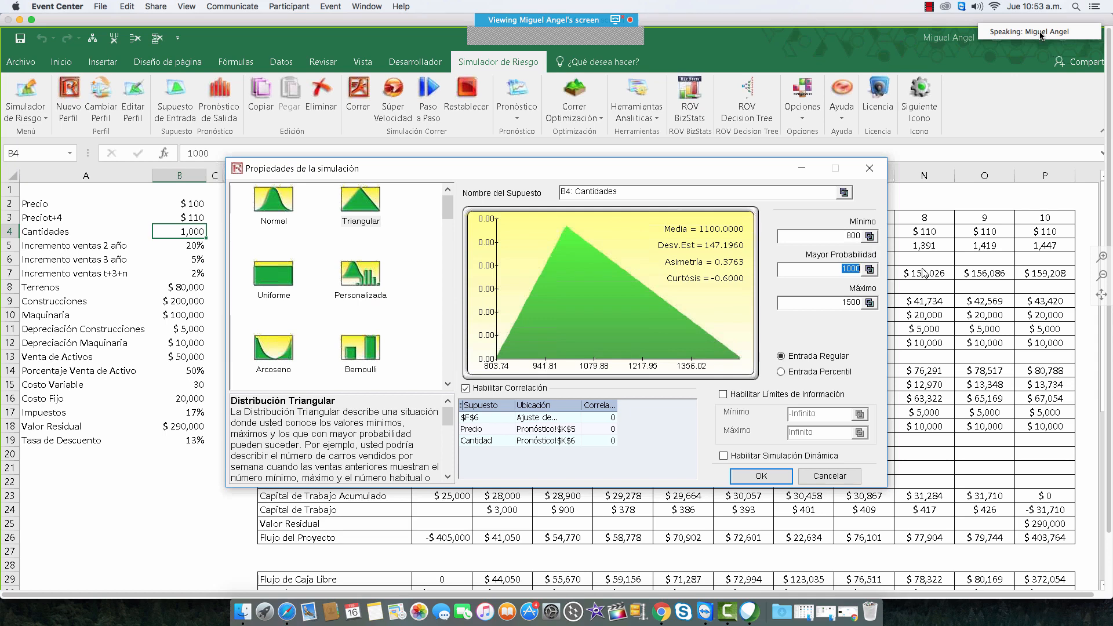
pyautogui.write('1100')
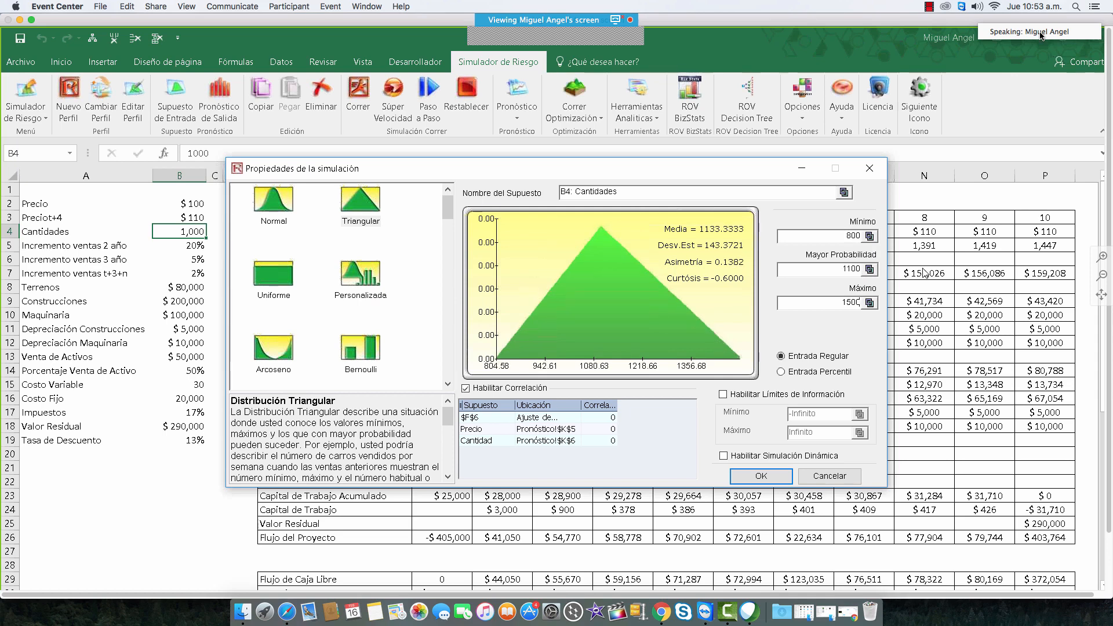
pyautogui.click(837, 303)
pyautogui.write('1200')
pyautogui.press('Tab')
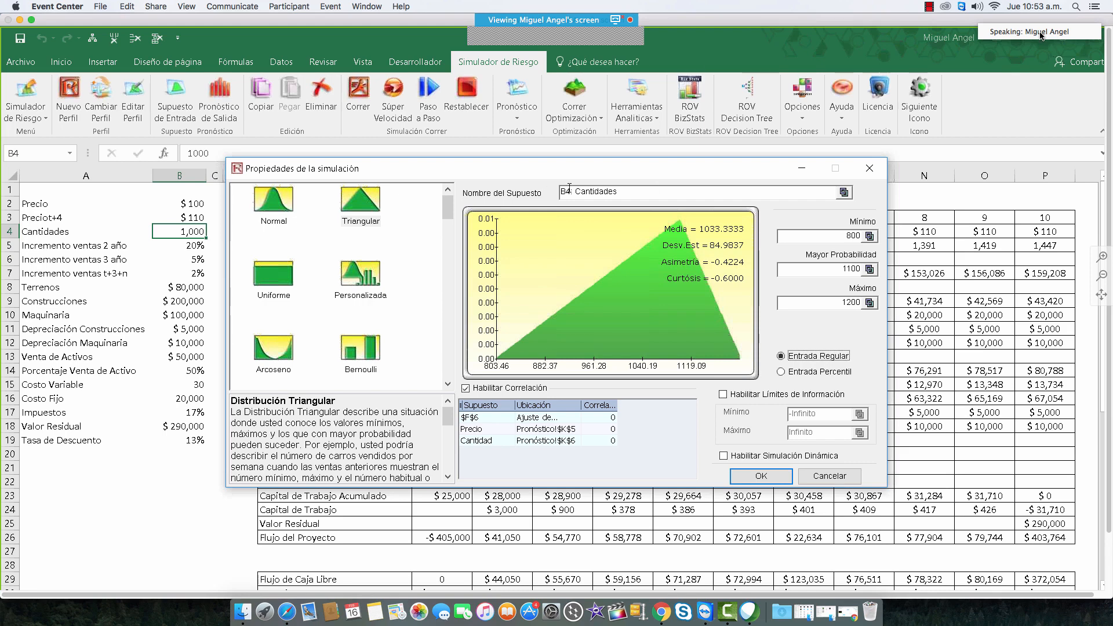
# Step: Shorten the assumption's name to Cantidades by removing the cell prefix, and accept the assumption
pyautogui.moveTo(576, 192); pyautogui.dragTo(524, 197)
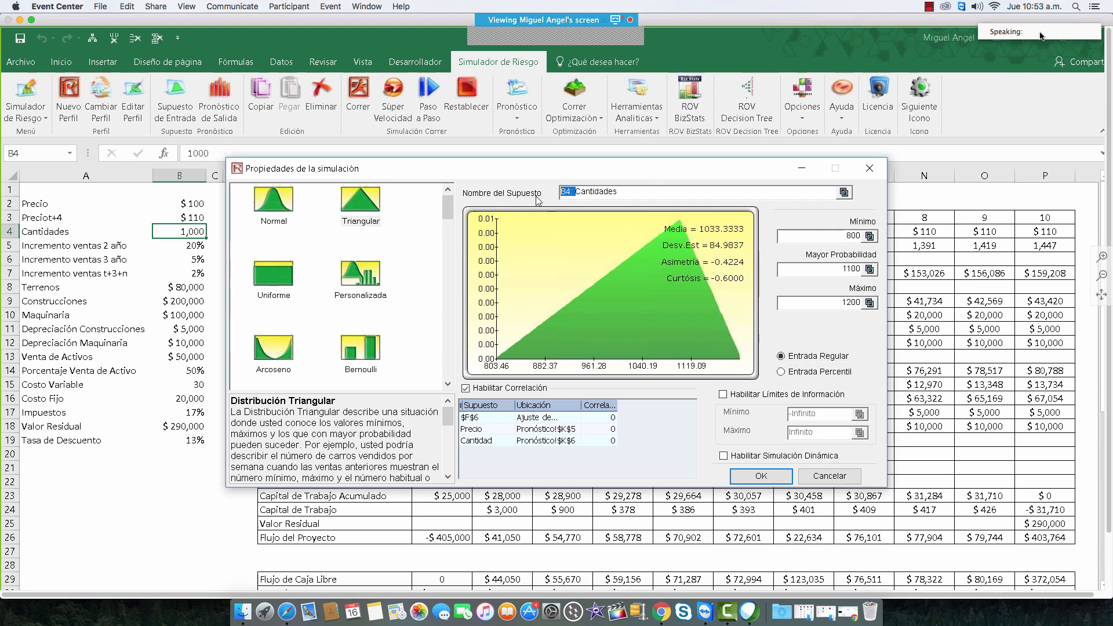
pyautogui.press('BackSpace')
pyautogui.click(761, 476)
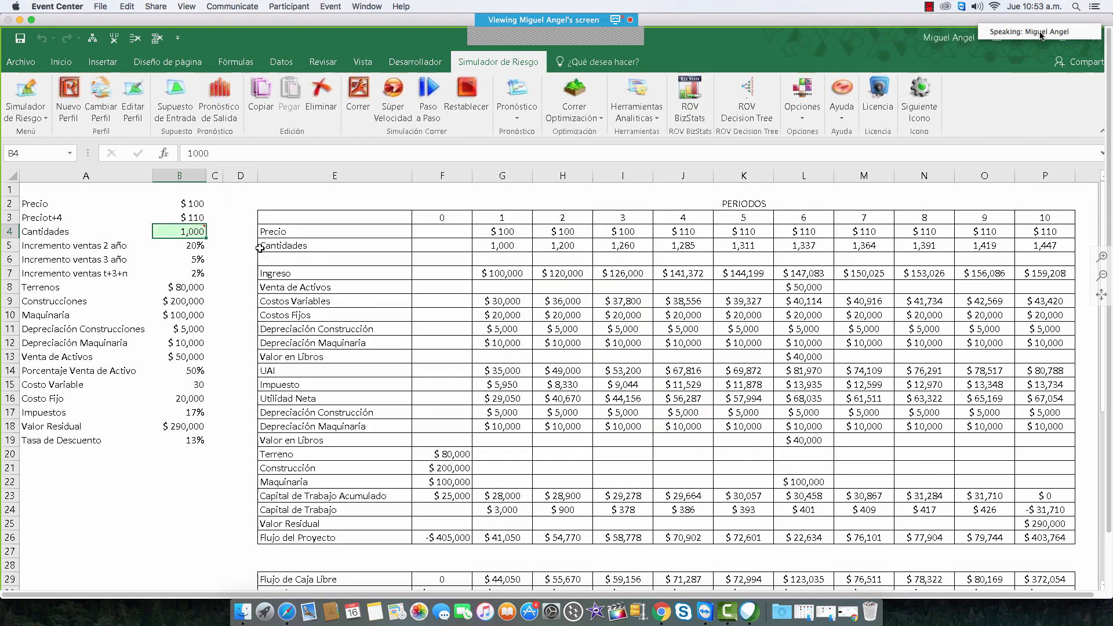
# Step: Run the simulation one trial at a time repeatedly to watch the cash flow change, and reset the model to its base values
pyautogui.click(423, 105)
pyautogui.click(423, 105)
pyautogui.click(422, 105)
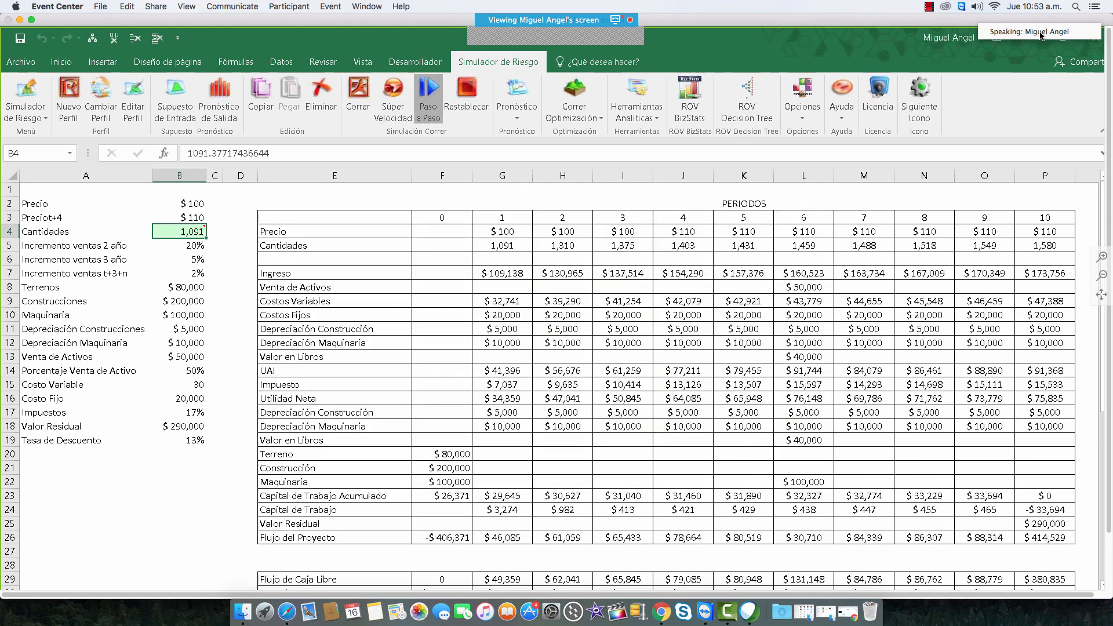
pyautogui.click(426, 104)
pyautogui.click(426, 104)
pyautogui.click(427, 104)
pyautogui.click(426, 105)
pyautogui.click(426, 104)
pyautogui.click(426, 104)
pyautogui.click(426, 104)
pyautogui.click(426, 104)
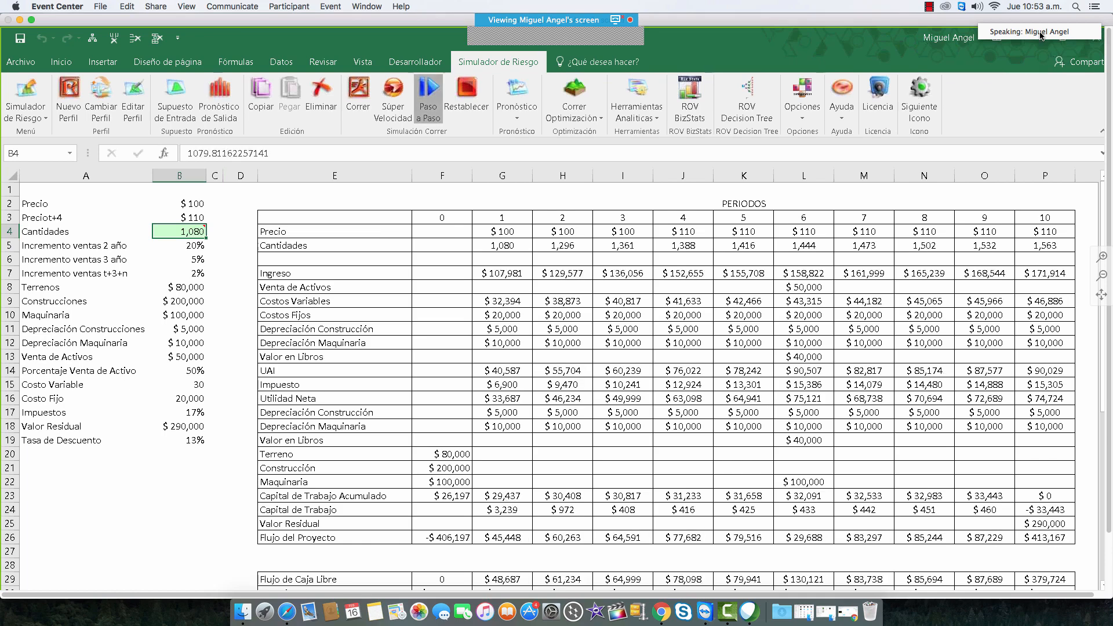
pyautogui.click(427, 104)
pyautogui.click(426, 104)
pyautogui.click(427, 105)
pyautogui.click(427, 105)
pyautogui.click(427, 105)
pyautogui.click(426, 105)
pyautogui.click(426, 104)
pyautogui.click(426, 104)
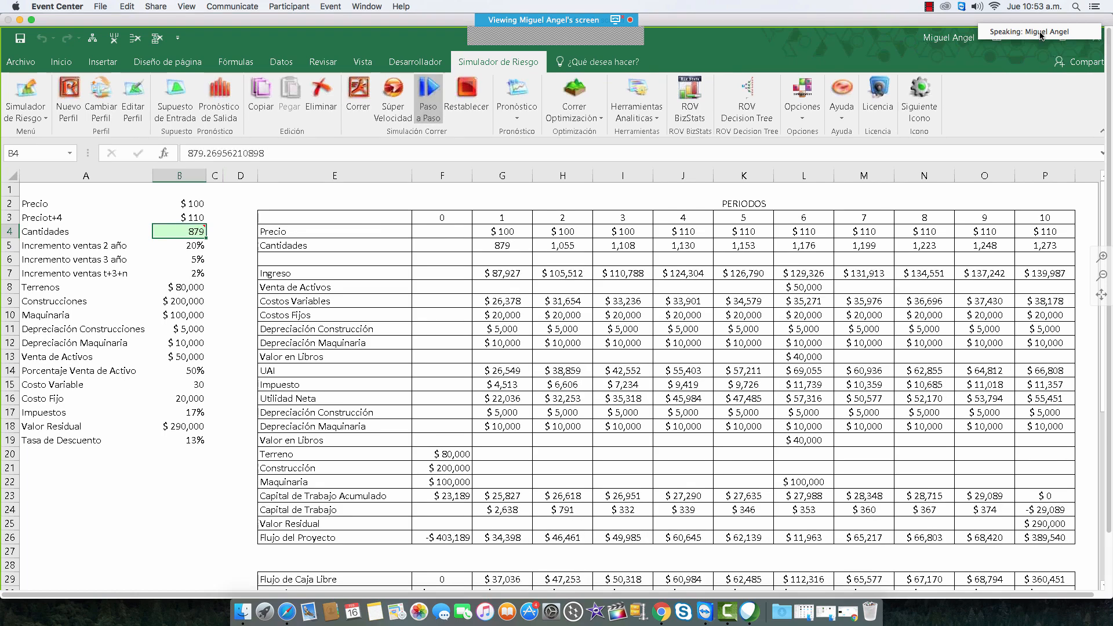
pyautogui.click(426, 105)
pyautogui.click(427, 104)
pyautogui.click(426, 104)
pyautogui.click(426, 104)
pyautogui.click(427, 104)
pyautogui.click(426, 104)
pyautogui.click(426, 105)
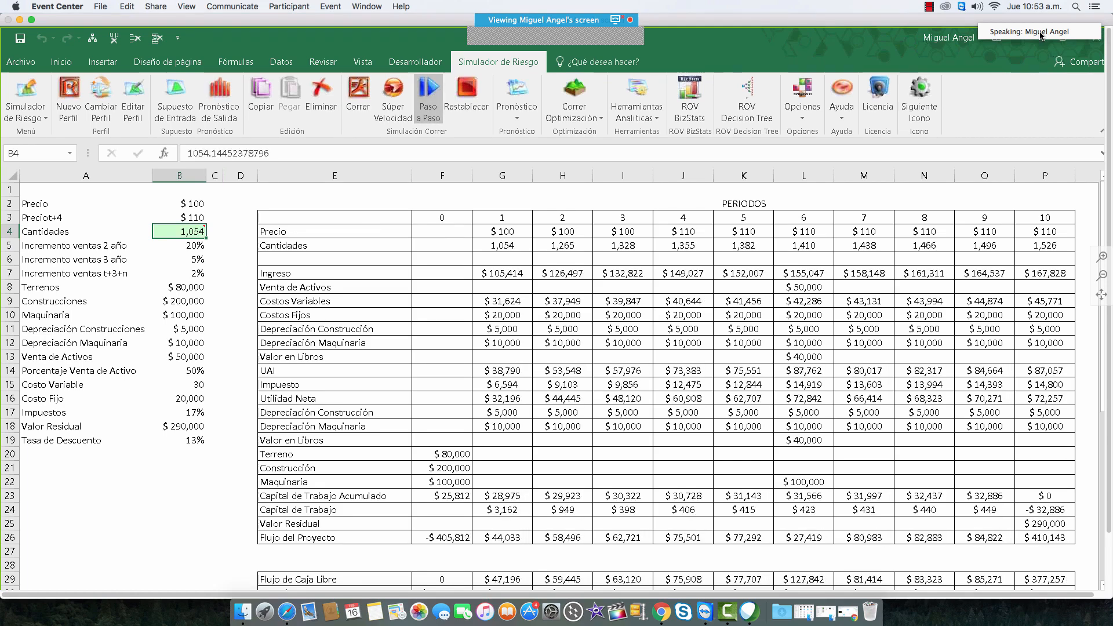
pyautogui.click(428, 104)
pyautogui.click(428, 104)
pyautogui.click(428, 105)
pyautogui.click(428, 105)
pyautogui.click(428, 105)
pyautogui.click(428, 104)
pyautogui.click(428, 104)
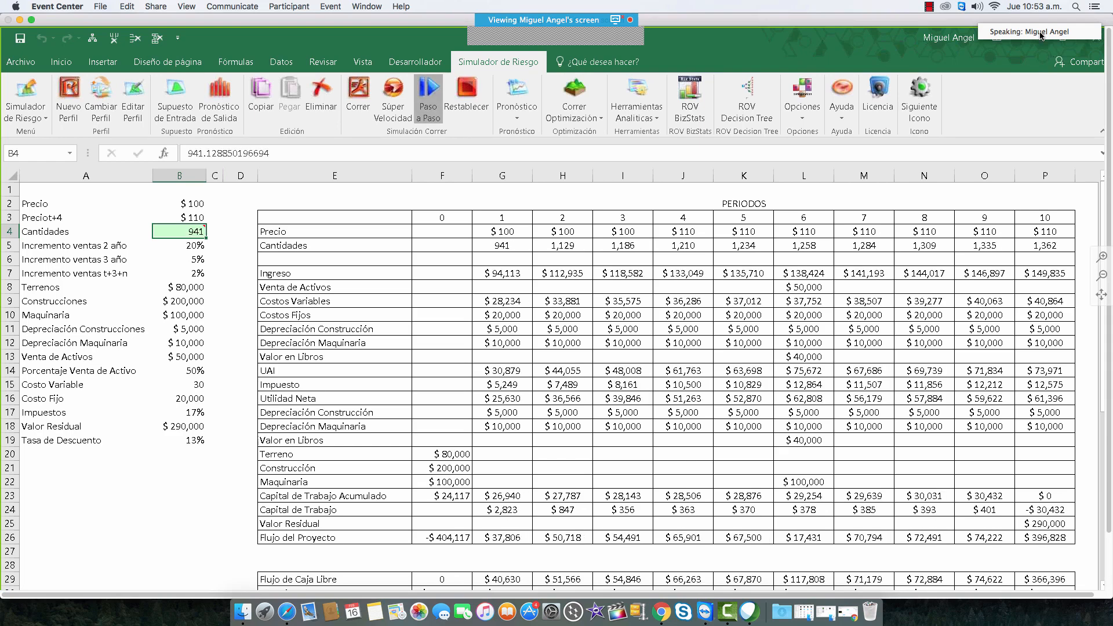
pyautogui.click(428, 105)
pyautogui.click(428, 104)
pyautogui.click(428, 105)
pyautogui.click(428, 104)
pyautogui.click(428, 104)
pyautogui.click(428, 104)
pyautogui.click(428, 104)
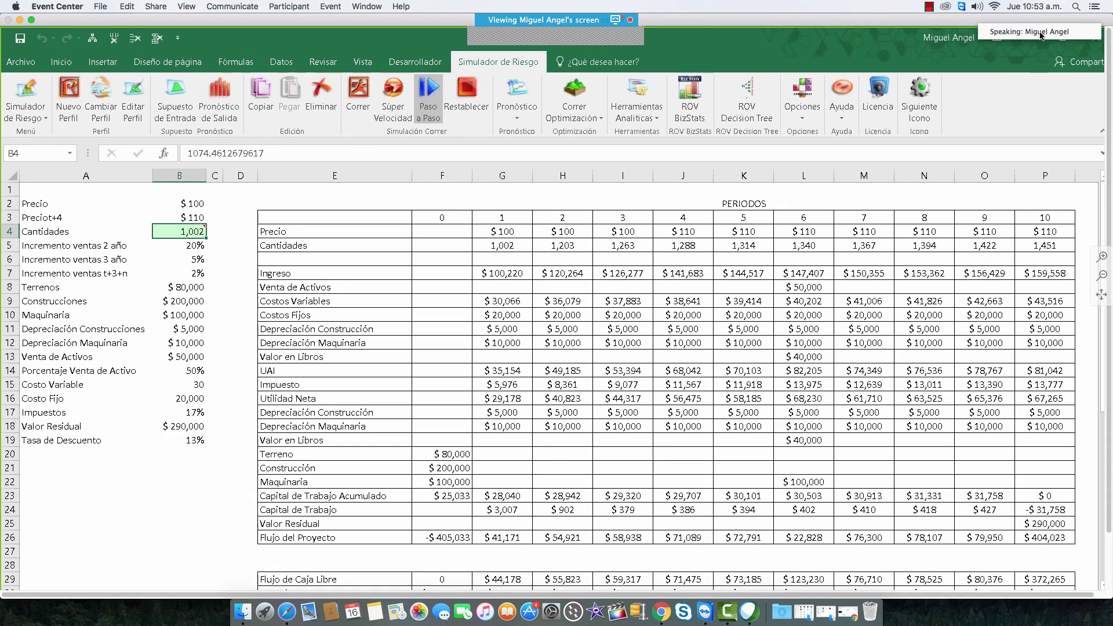
pyautogui.click(428, 105)
pyautogui.click(421, 106)
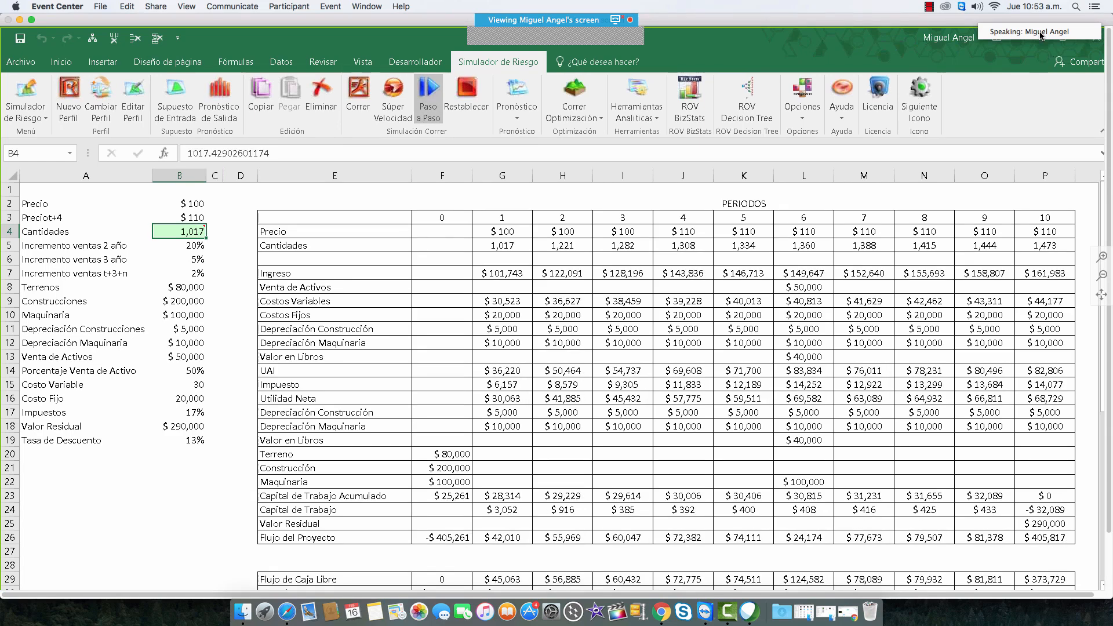
pyautogui.click(421, 106)
pyautogui.click(421, 106)
pyautogui.click(428, 105)
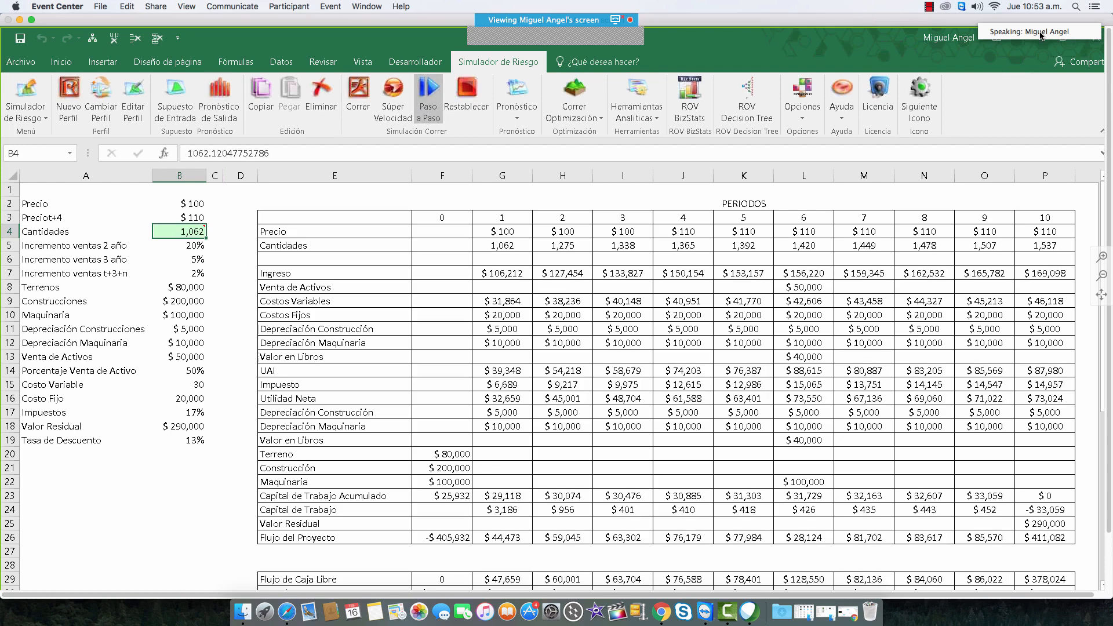
pyautogui.click(428, 105)
pyautogui.click(428, 106)
pyautogui.click(428, 105)
pyautogui.click(467, 99)
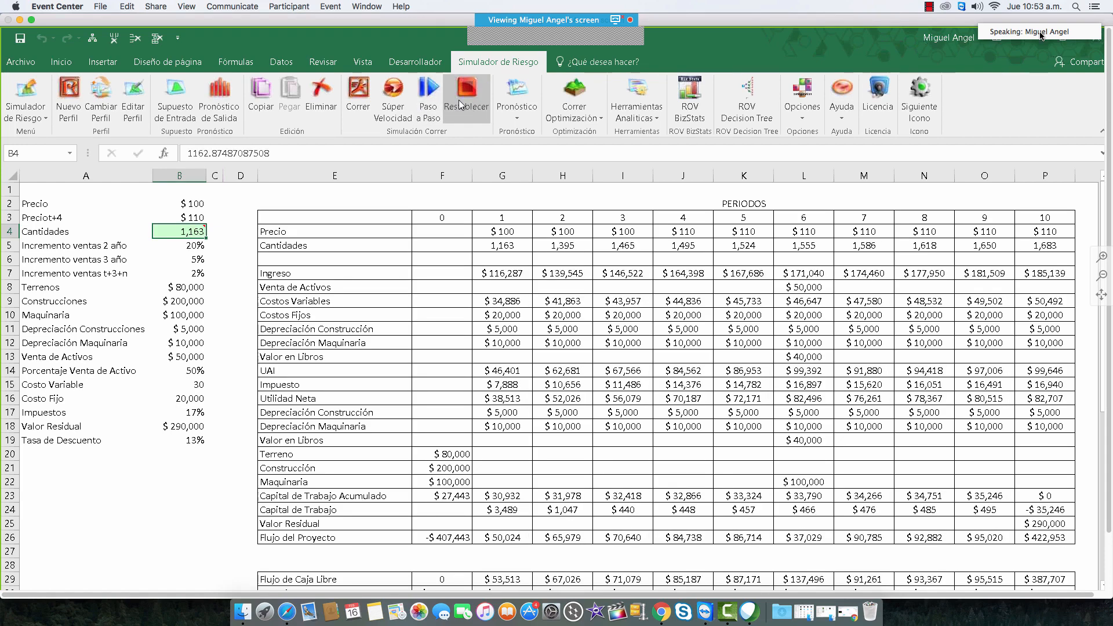
# Step: Define a uniform input assumption on Precio (B2) with minimum 80 and maximum 120
pyautogui.click(191, 204)
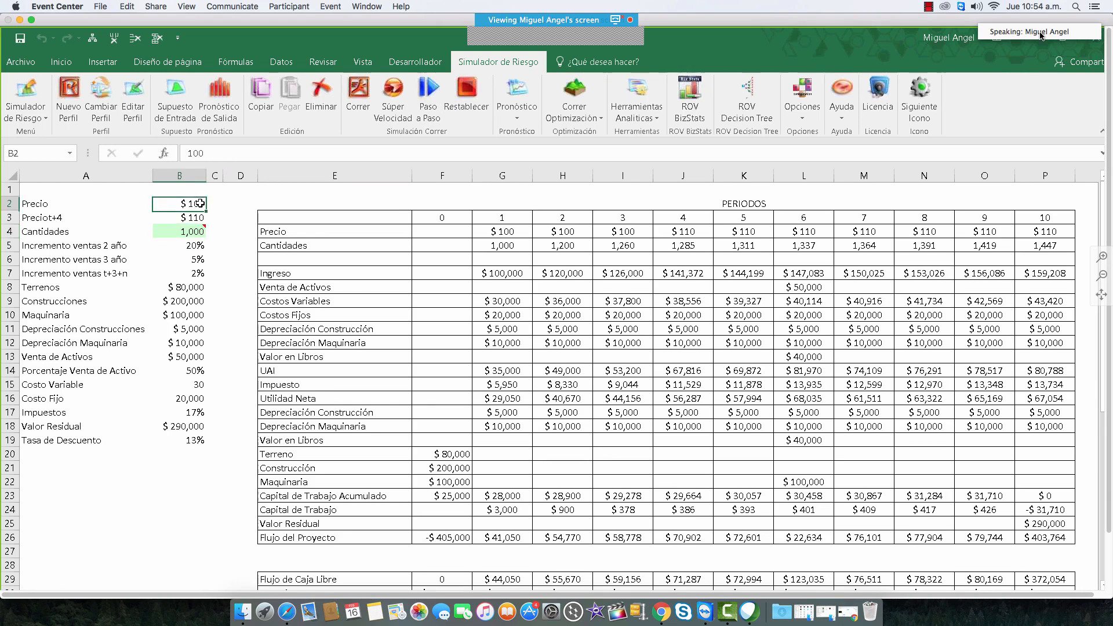
pyautogui.click(176, 102)
pyautogui.click(273, 274)
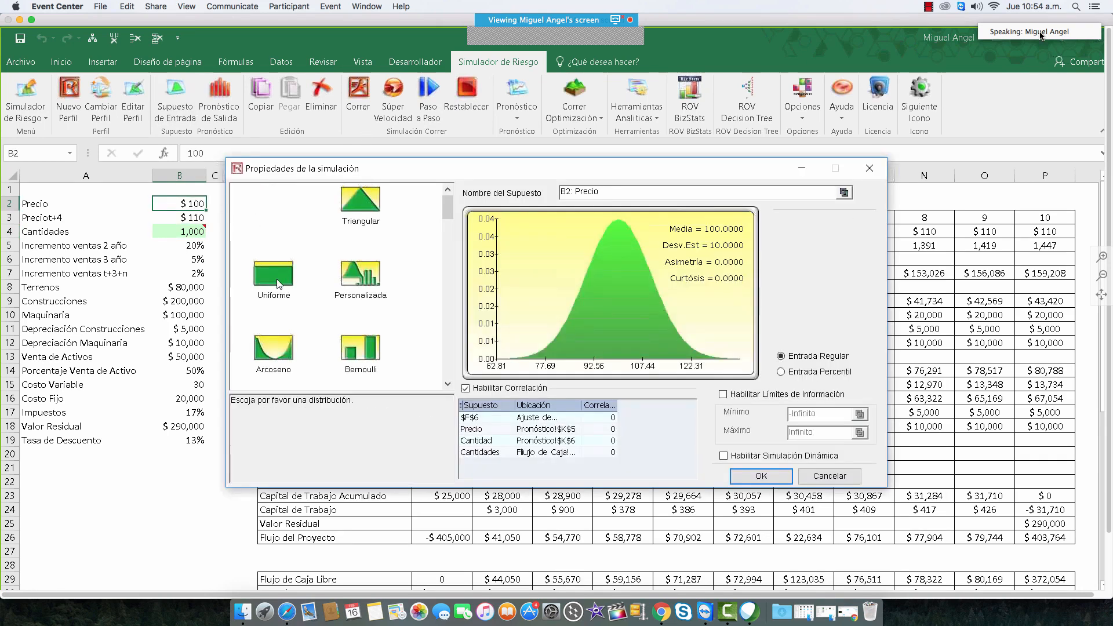
pyautogui.doubleClick(855, 236)
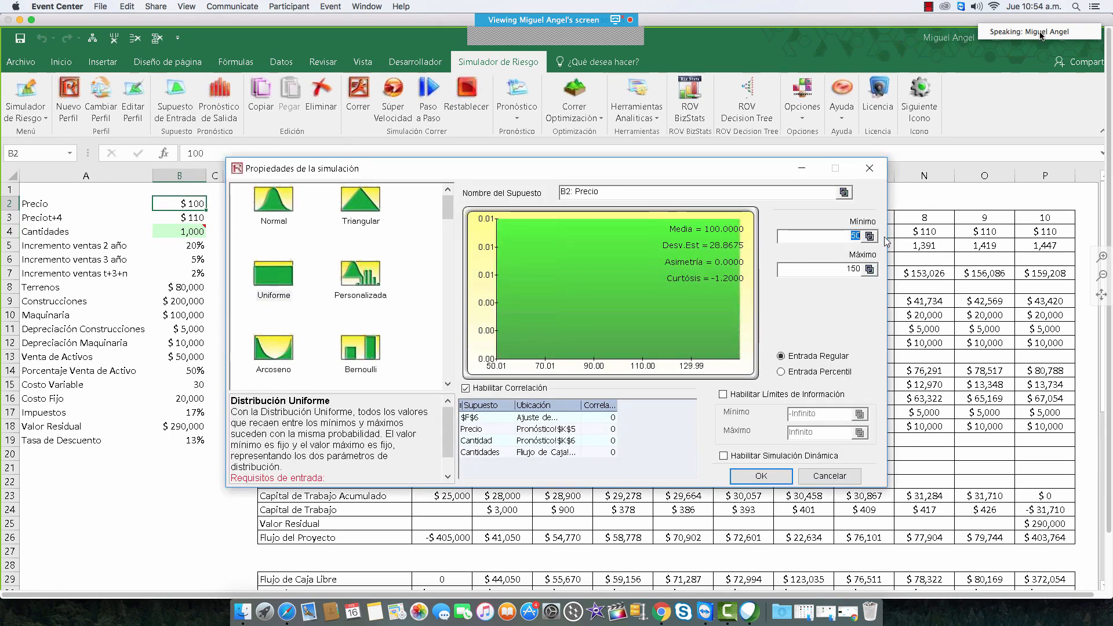
pyautogui.write('80')
pyautogui.press('Tab')
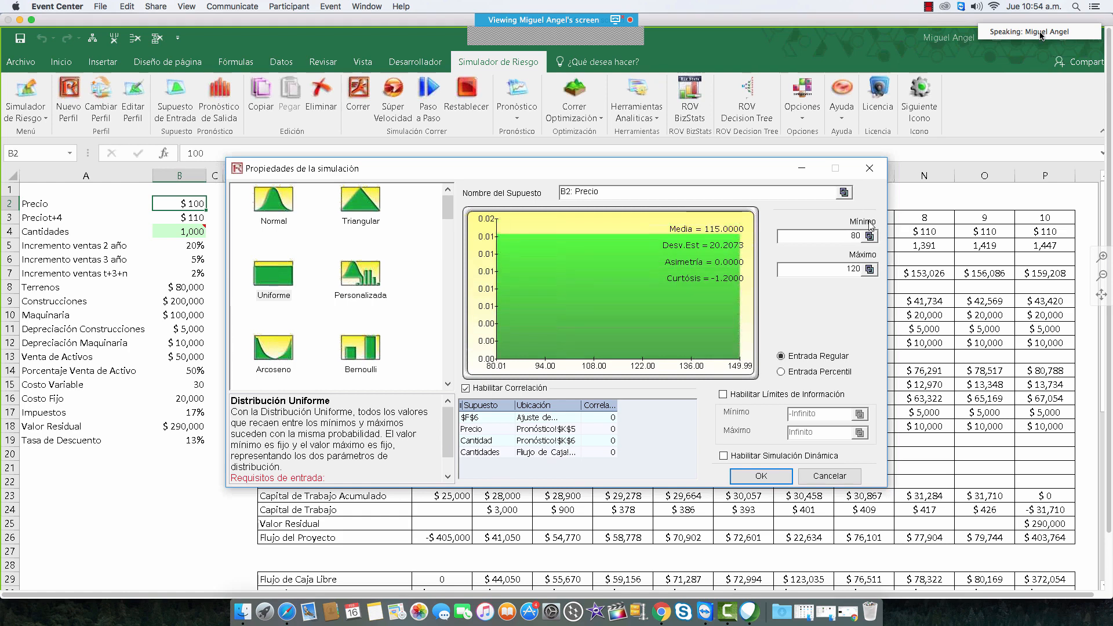
pyautogui.click(761, 476)
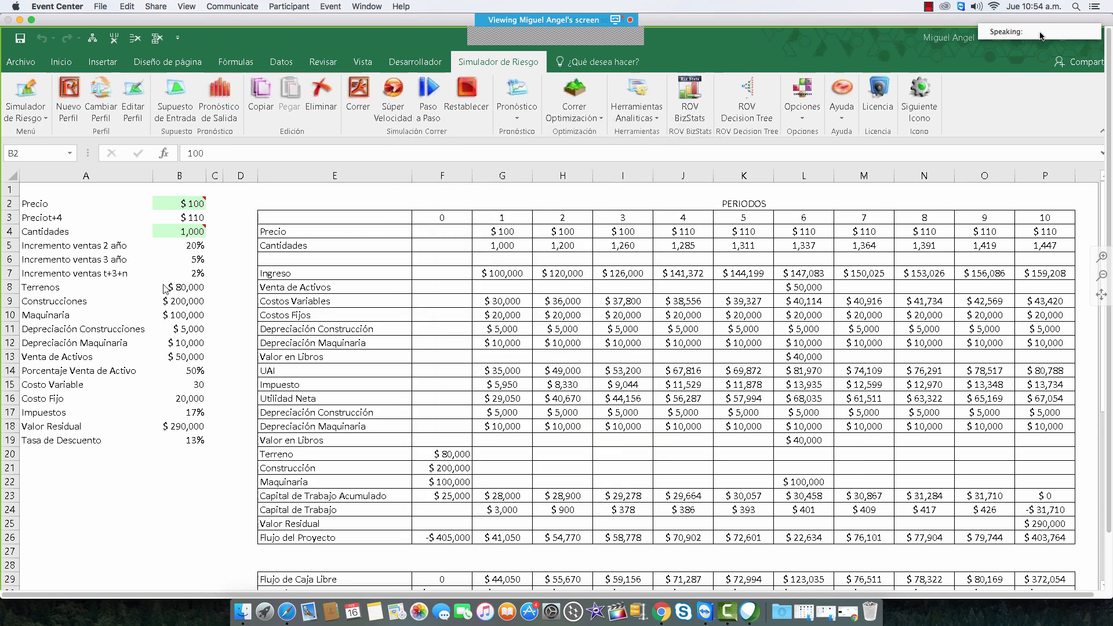
# Step: Define a uniform input assumption on Preciot+4 (B3) with minimum 105 and maximum 120
pyautogui.click(181, 218)
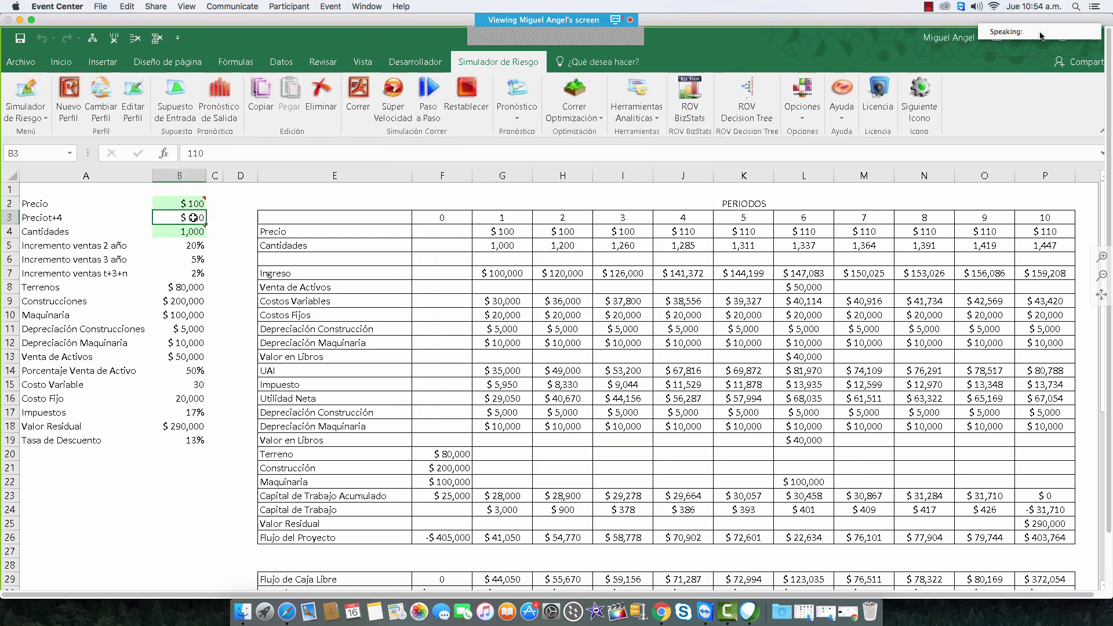
pyautogui.click(180, 106)
pyautogui.click(274, 272)
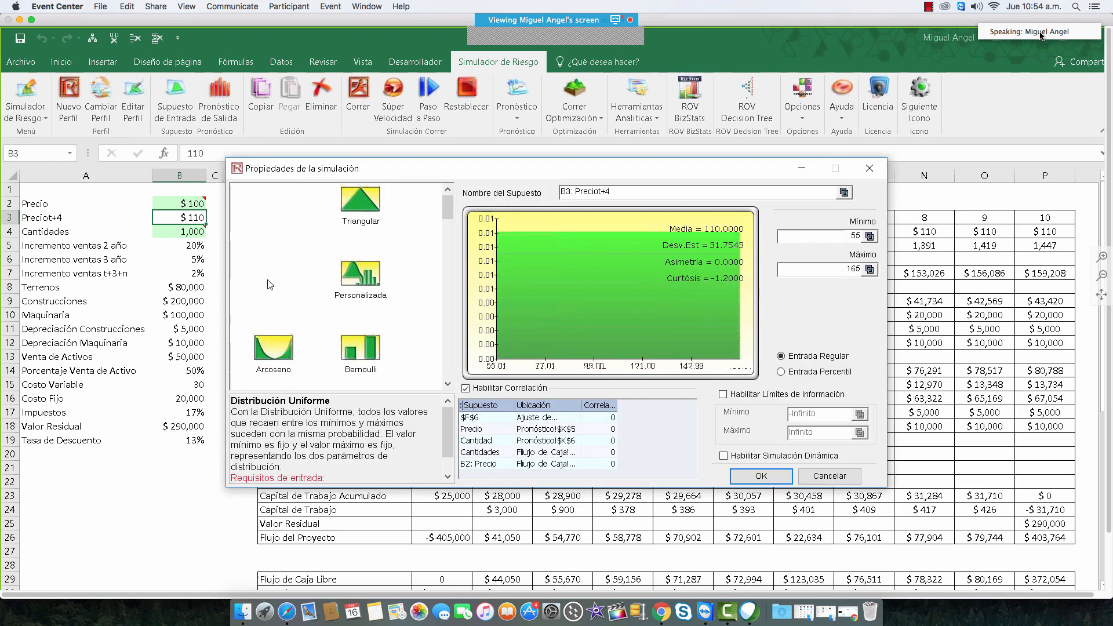
pyautogui.doubleClick(847, 236)
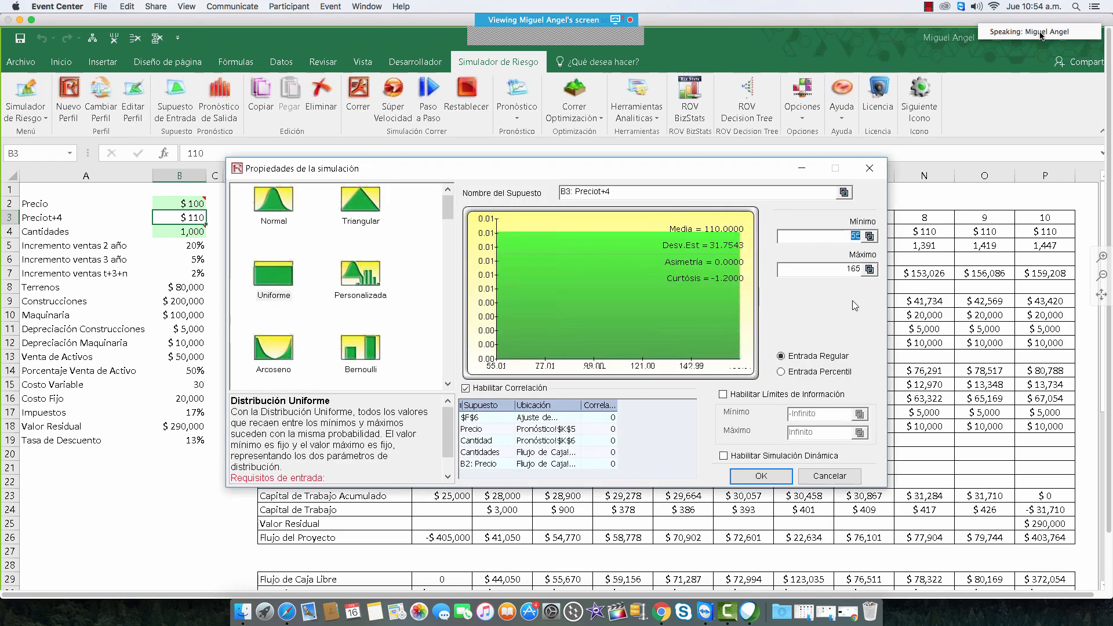
pyautogui.write('105')
pyautogui.press('Tab')
pyautogui.write('120')
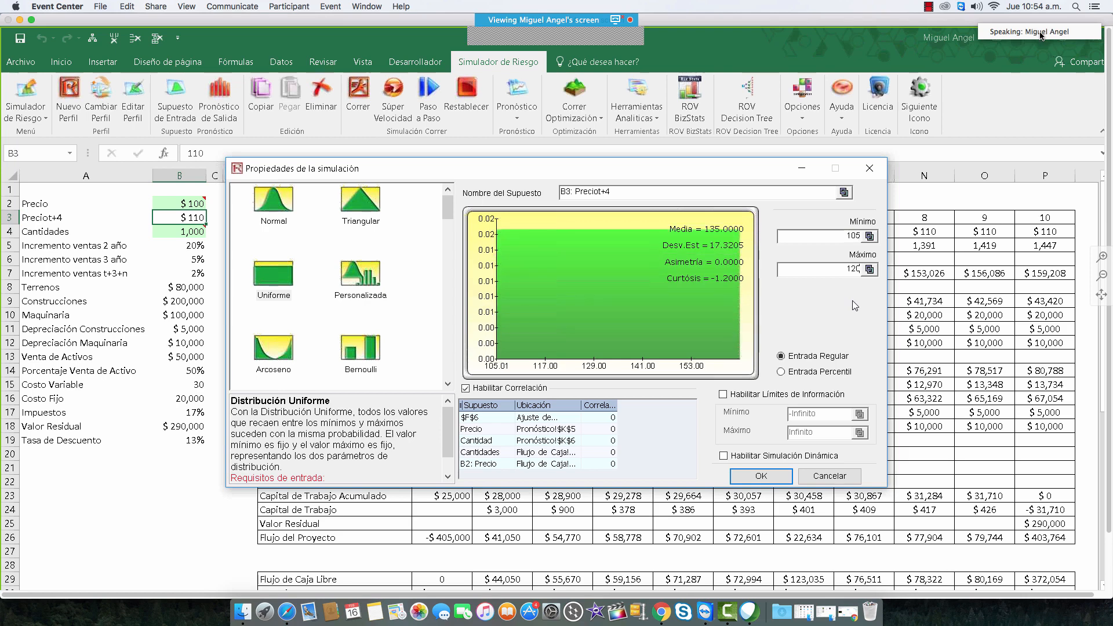
pyautogui.click(747, 480)
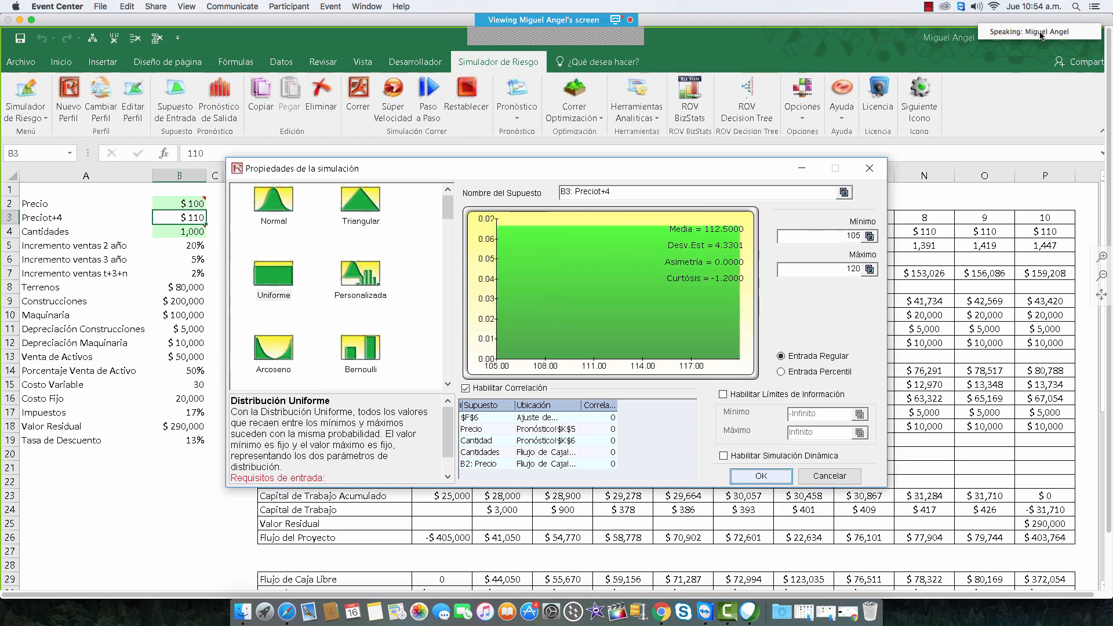
# Step: Define the project's TIR in cell F33 as an output forecast
pyautogui.moveTo(185, 202)
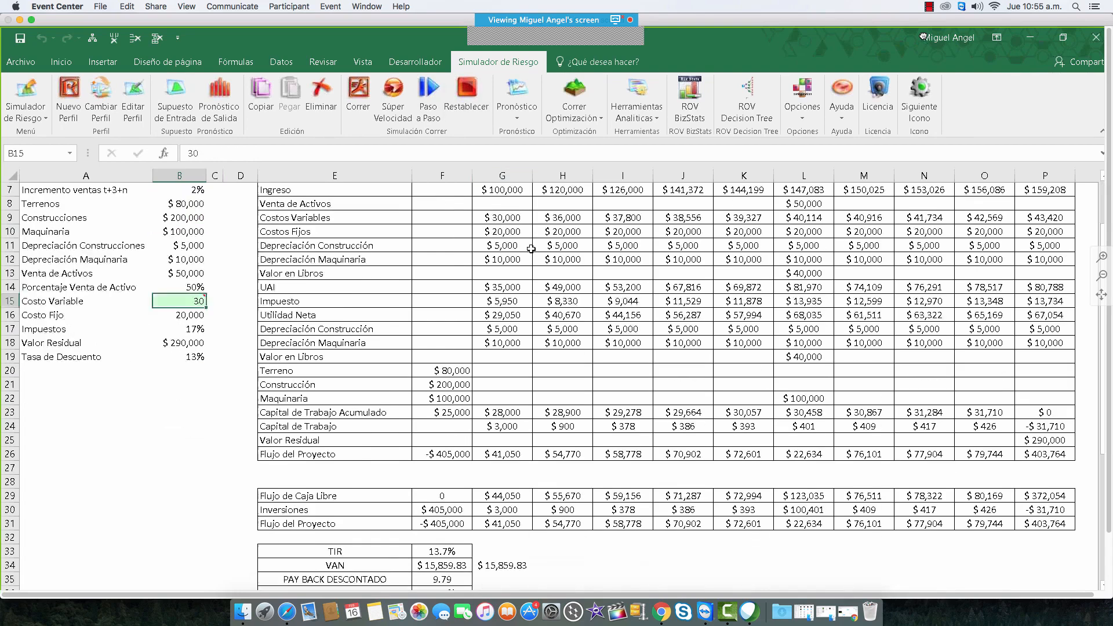
pyautogui.click(451, 385)
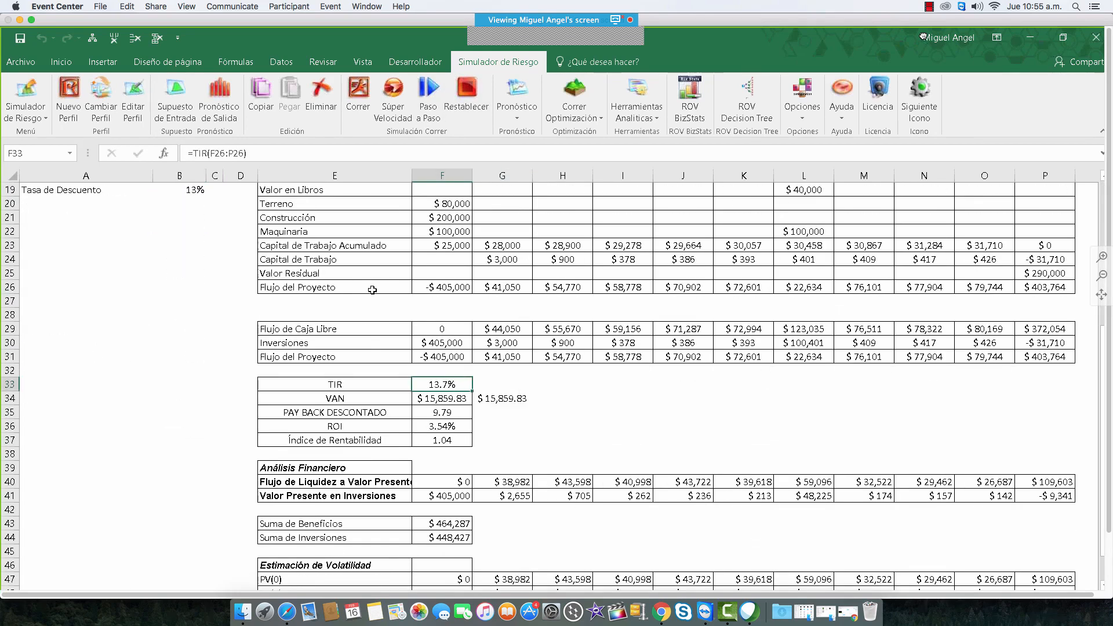
pyautogui.click(219, 101)
pyautogui.click(566, 400)
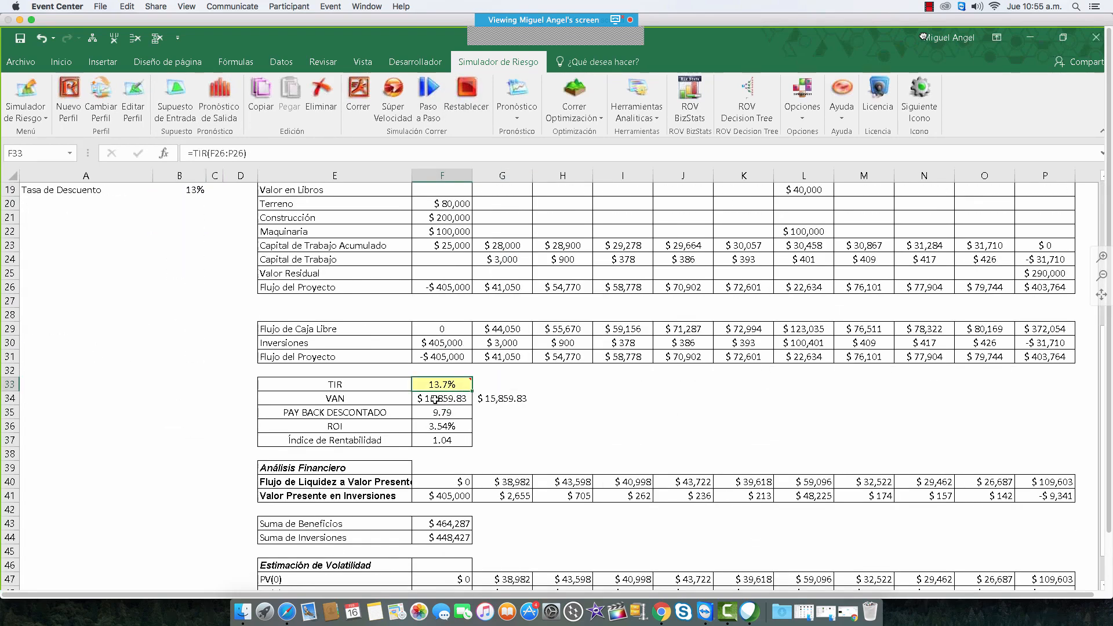
# Step: Define the project's VAN in cell F34 as an output forecast named VAN
pyautogui.click(438, 399)
pyautogui.click(219, 99)
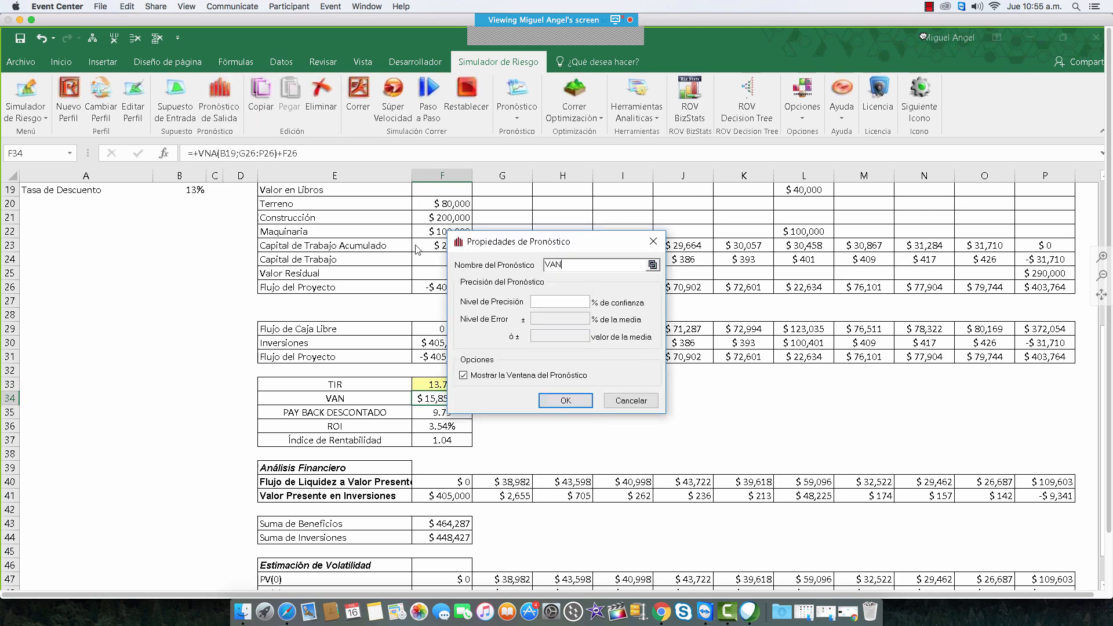
pyautogui.click(566, 400)
pyautogui.moveTo(442, 400)
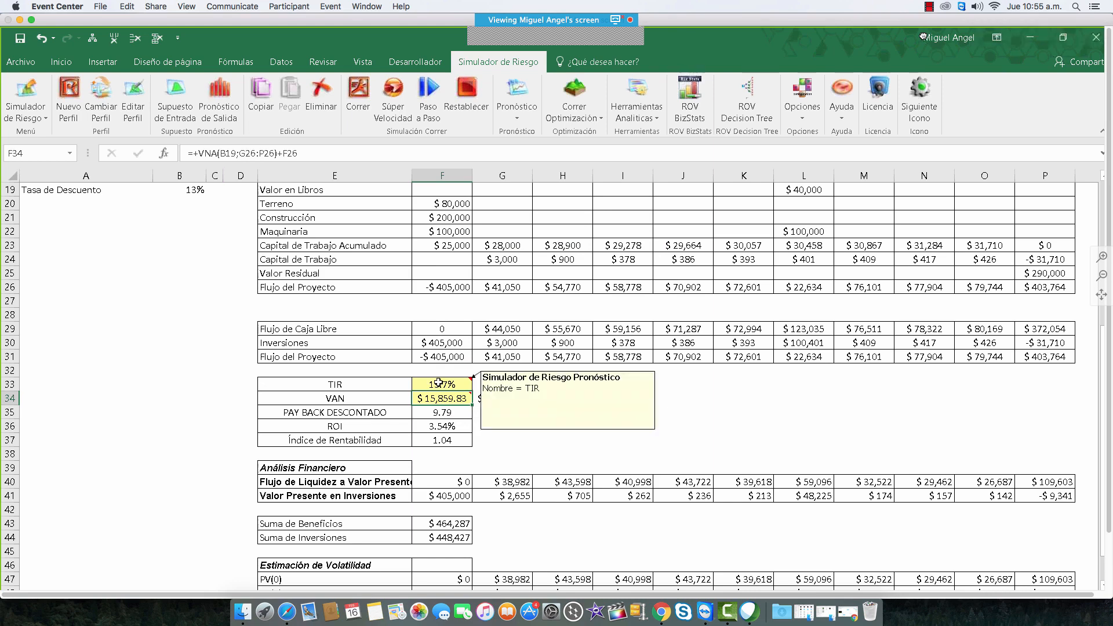
# Step: Run the simulation and arrange the forecast windows, dismissing the extra ones and enlarging the TIR histogram apart from the VAN one
pyautogui.click(439, 382)
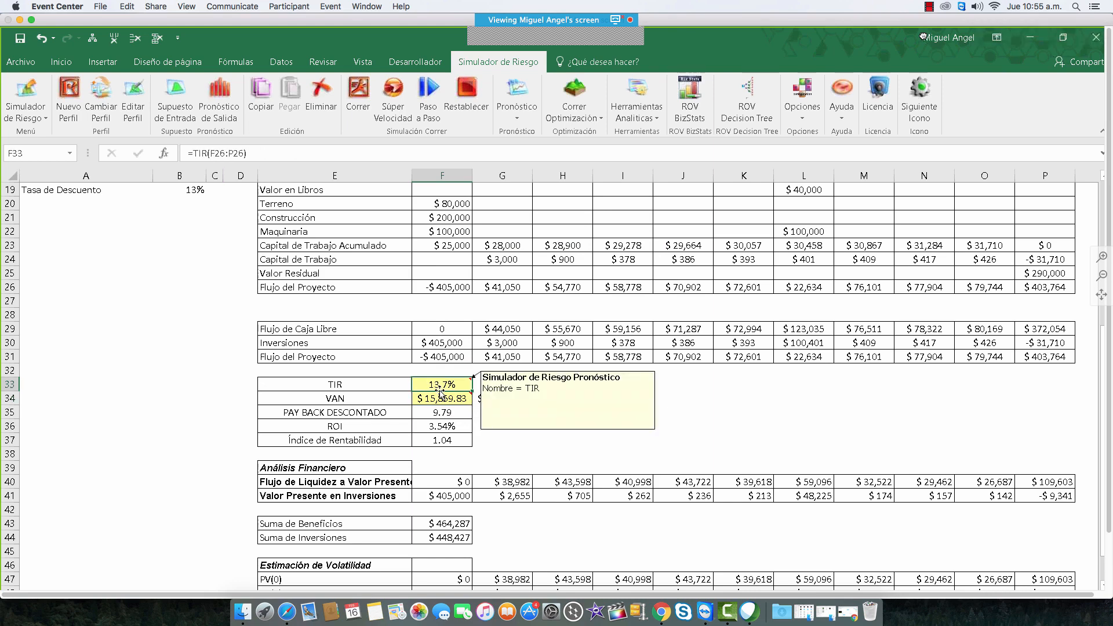
pyautogui.click(358, 96)
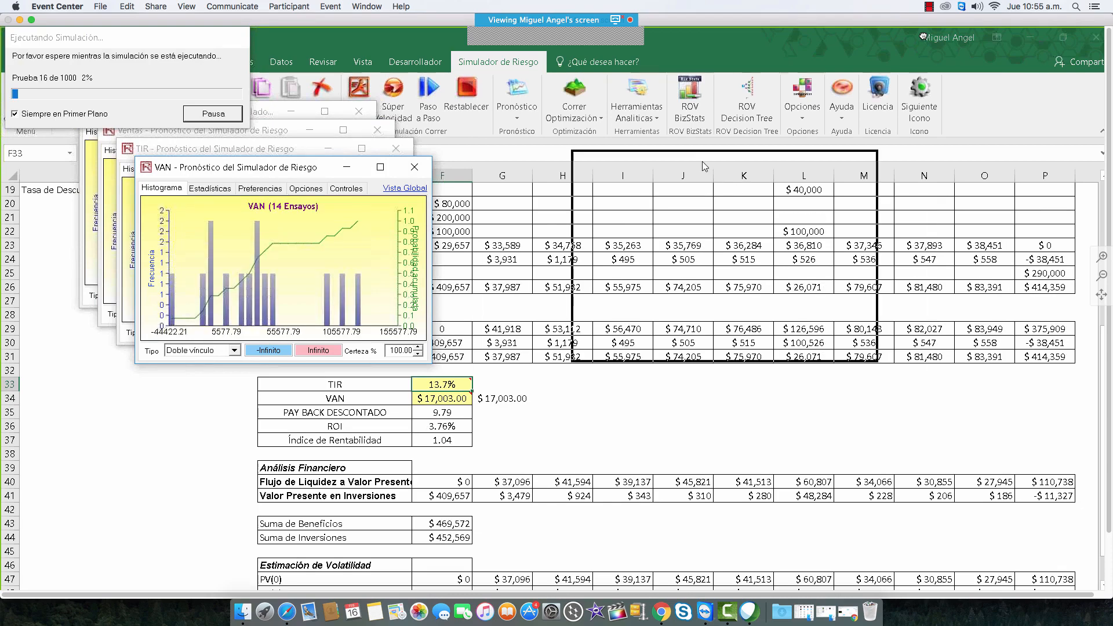
pyautogui.moveTo(802, 350); pyautogui.dragTo(793, 347)
pyautogui.click(377, 131)
pyautogui.click(358, 111)
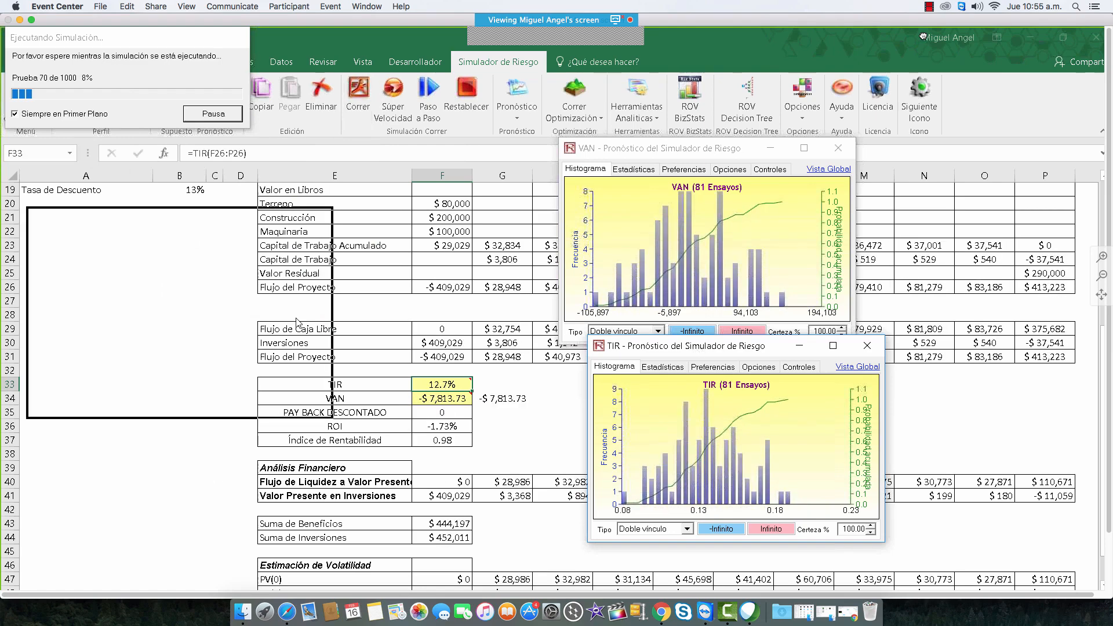
pyautogui.moveTo(326, 415); pyautogui.dragTo(476, 485)
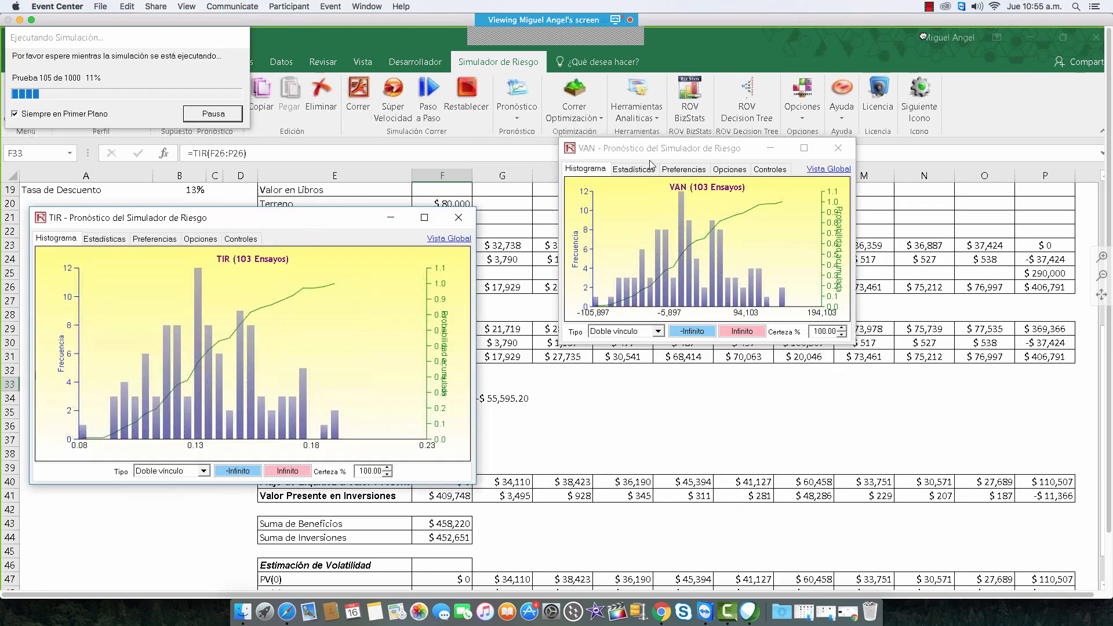
# Step: Check the VAN forecast's statistics and enlarge its window beside the TIR one with the histogram displayed
pyautogui.click(644, 168)
pyautogui.moveTo(667, 148); pyautogui.dragTo(607, 191)
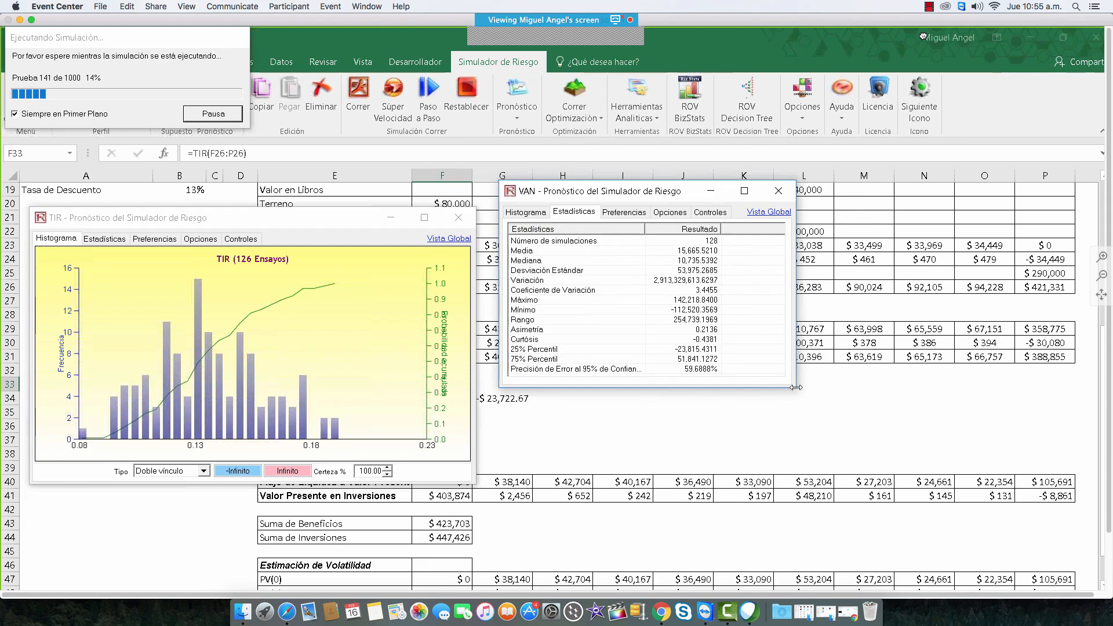
pyautogui.moveTo(797, 387); pyautogui.dragTo(947, 470)
pyautogui.click(525, 212)
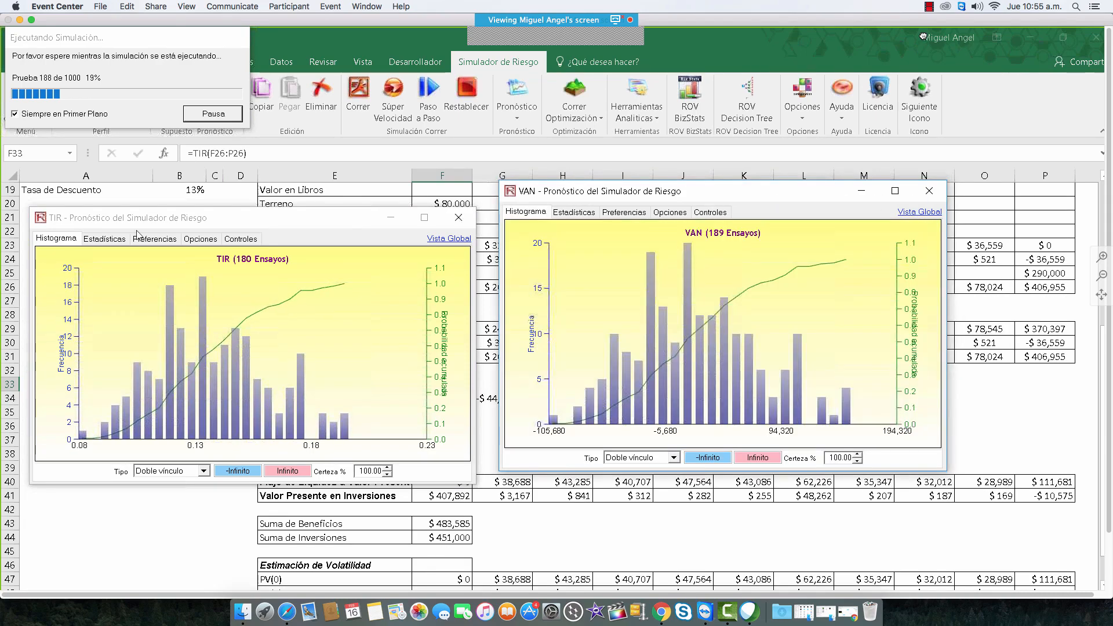
# Step: Review the TIR forecast's statistics and histogram while the simulation completes, and acknowledge its completion
pyautogui.click(105, 239)
pyautogui.click(56, 238)
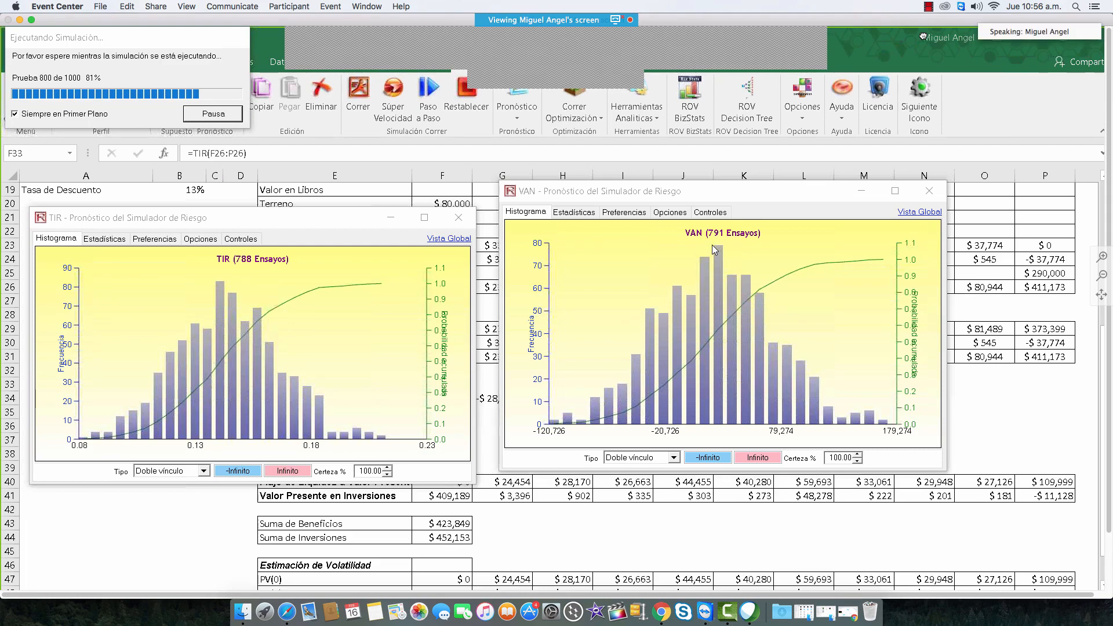
pyautogui.click(105, 238)
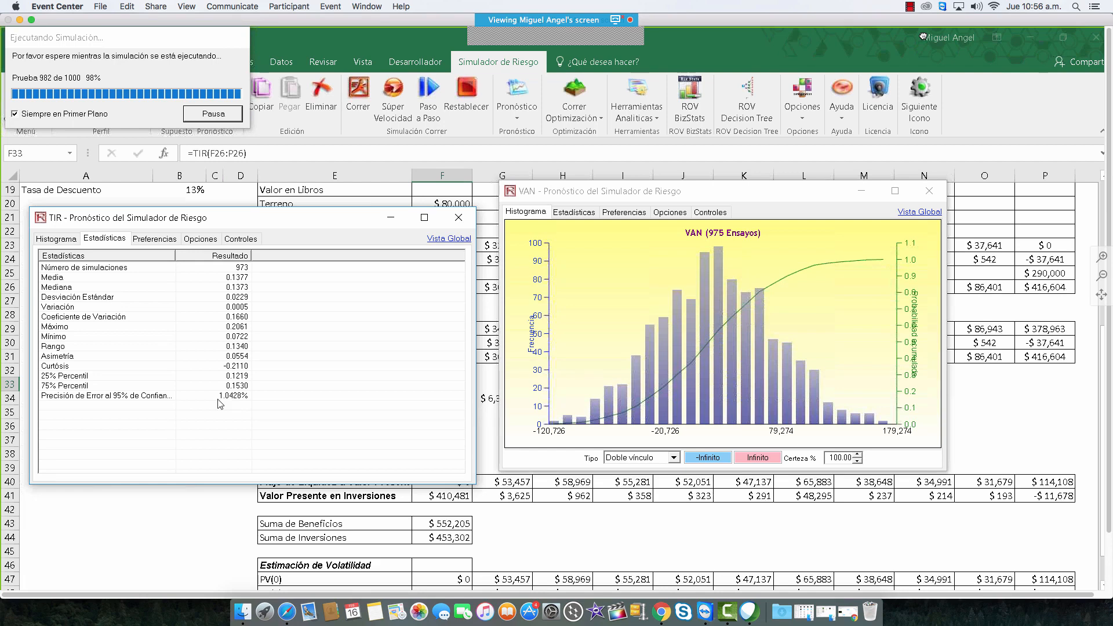
pyautogui.click(616, 385)
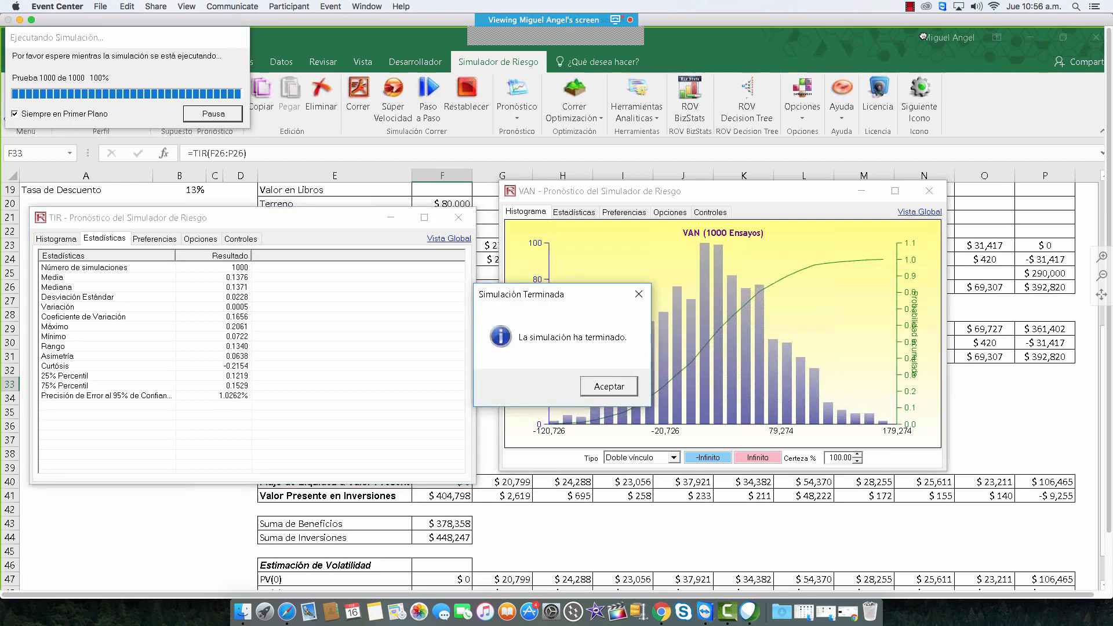
pyautogui.click(60, 240)
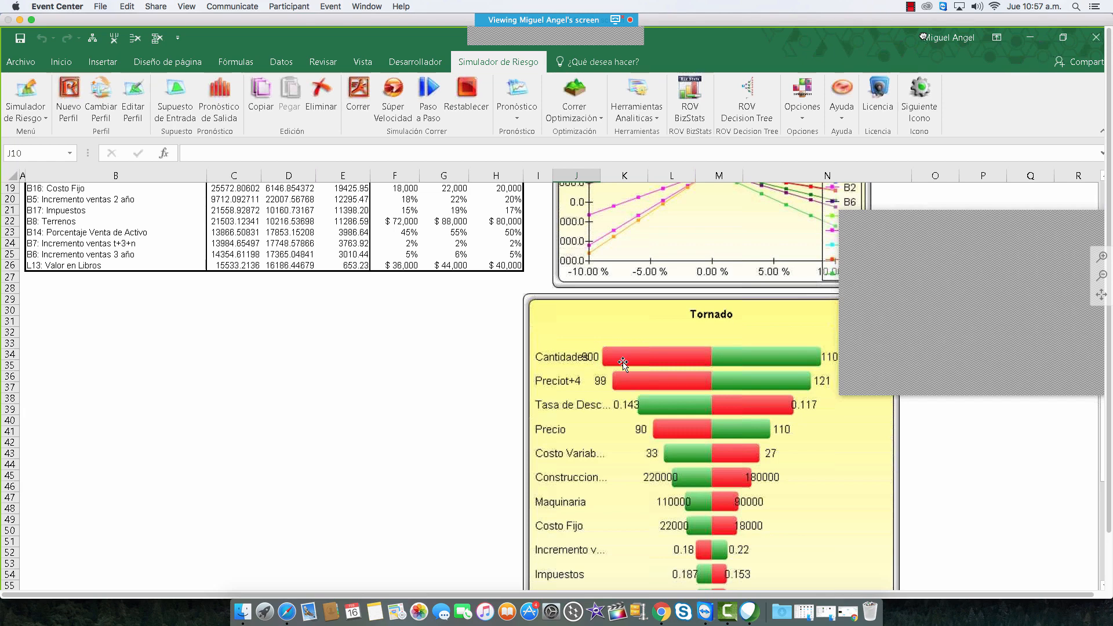
# Step: Examine the ranking of variables in the tornado chart and return to the TIR and VAN results on the cash flow sheet
pyautogui.scroll(-7, 701, 366)
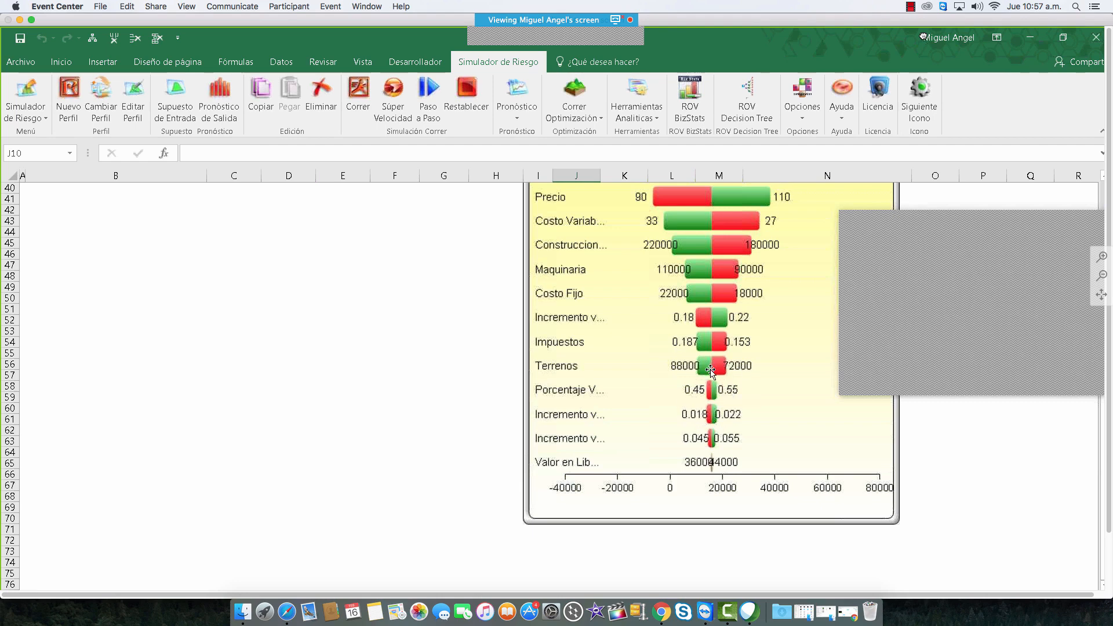
pyautogui.scroll(2, 711, 371)
pyautogui.scroll(5, 711, 371)
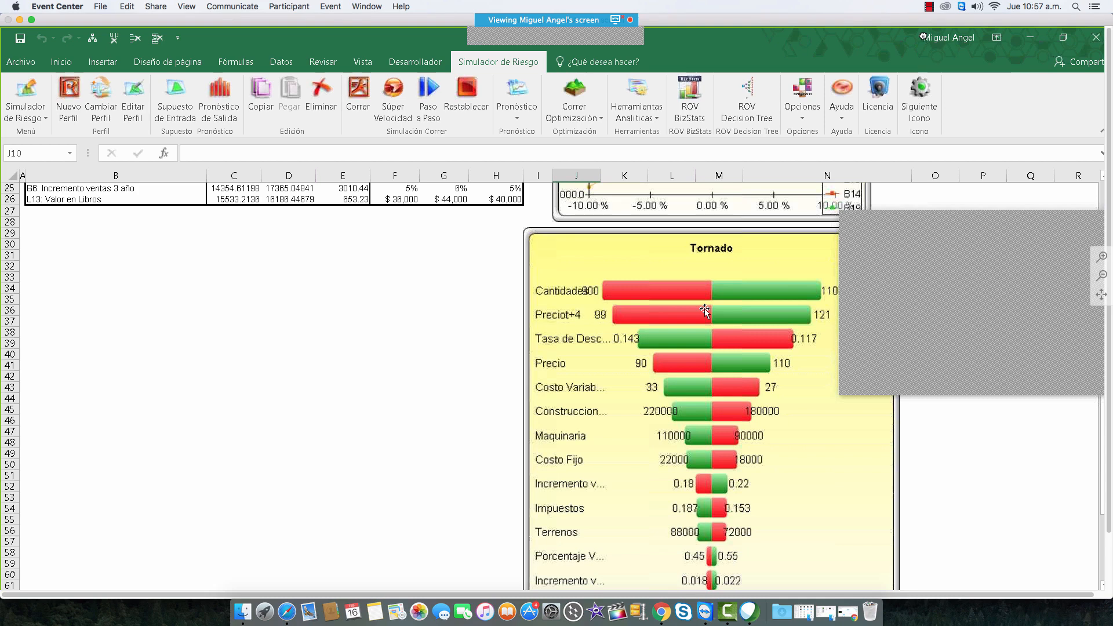
pyautogui.click(244, 592)
pyautogui.scroll(6, 232, 292)
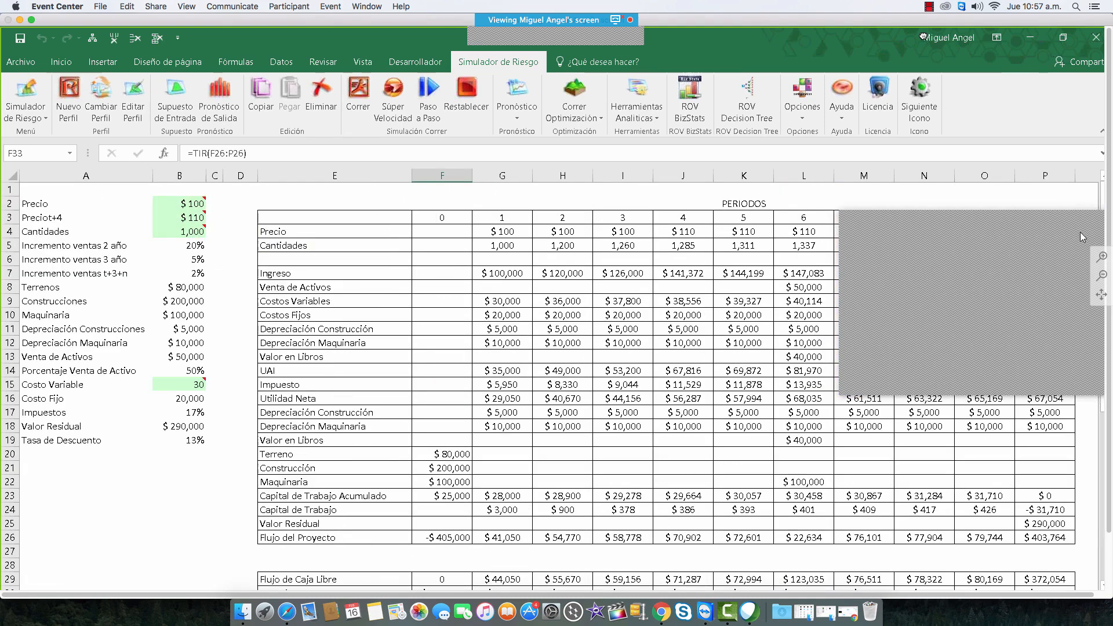
pyautogui.scroll(-5, 636, 334)
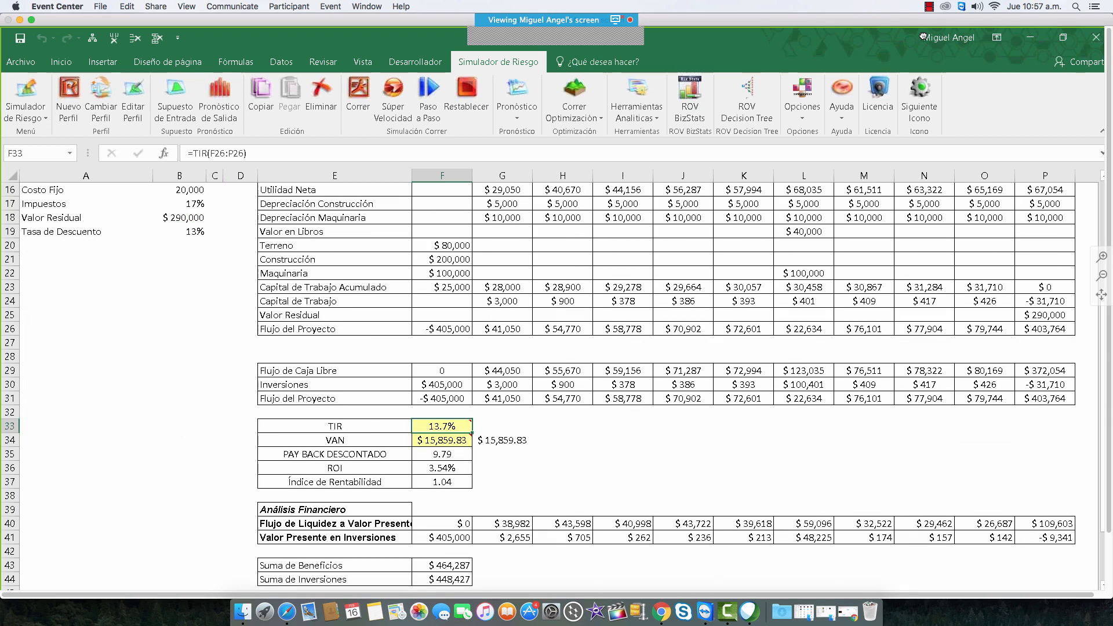
# Step: Bring back the TIR and VAN forecast windows and place them side by side over the cash flow sheet
pyautogui.click(203, 589)
pyautogui.click(194, 581)
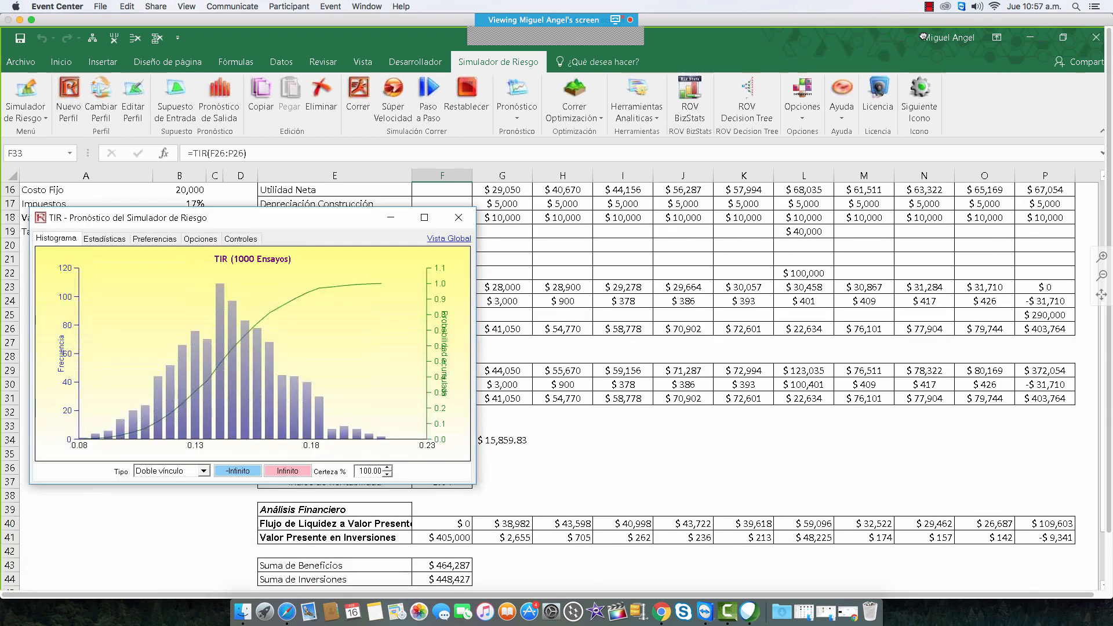
pyautogui.click(203, 589)
pyautogui.click(361, 553)
pyautogui.moveTo(372, 218); pyautogui.dragTo(380, 199)
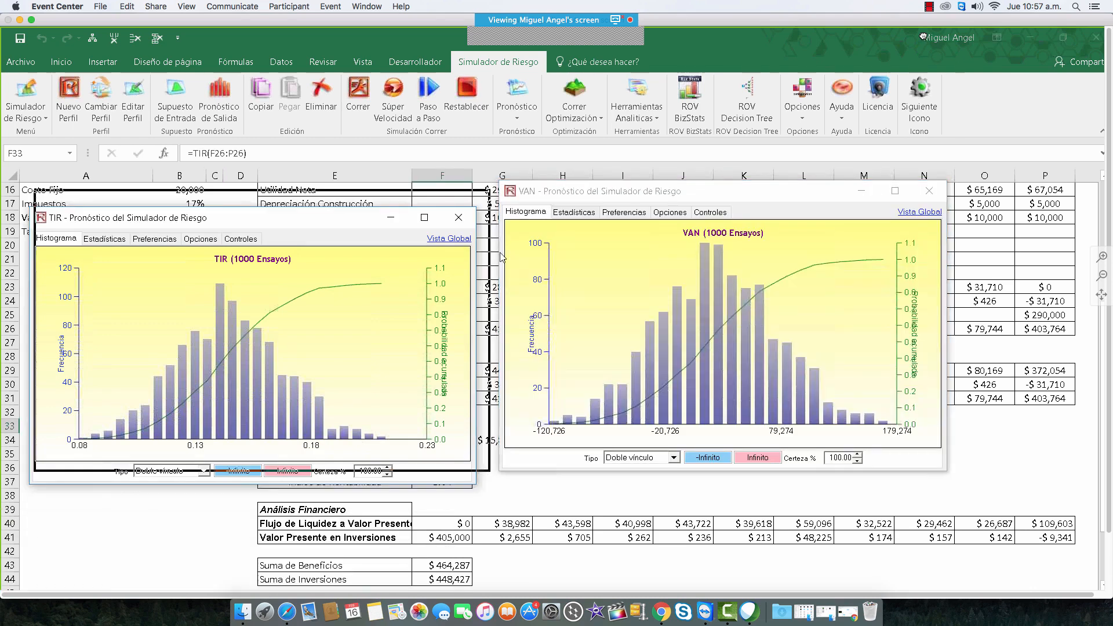
# Step: Calculate the probability of a VAN of at least 0 with a Cola Derecha ≥ certainty in the VAN forecast
pyautogui.click(674, 458)
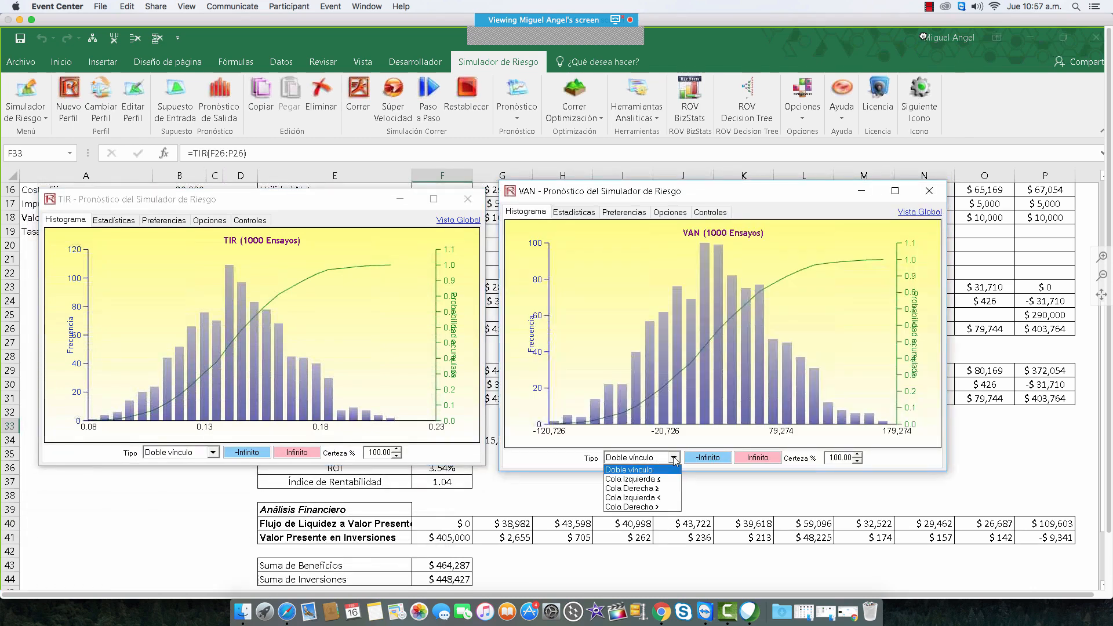
pyautogui.click(667, 489)
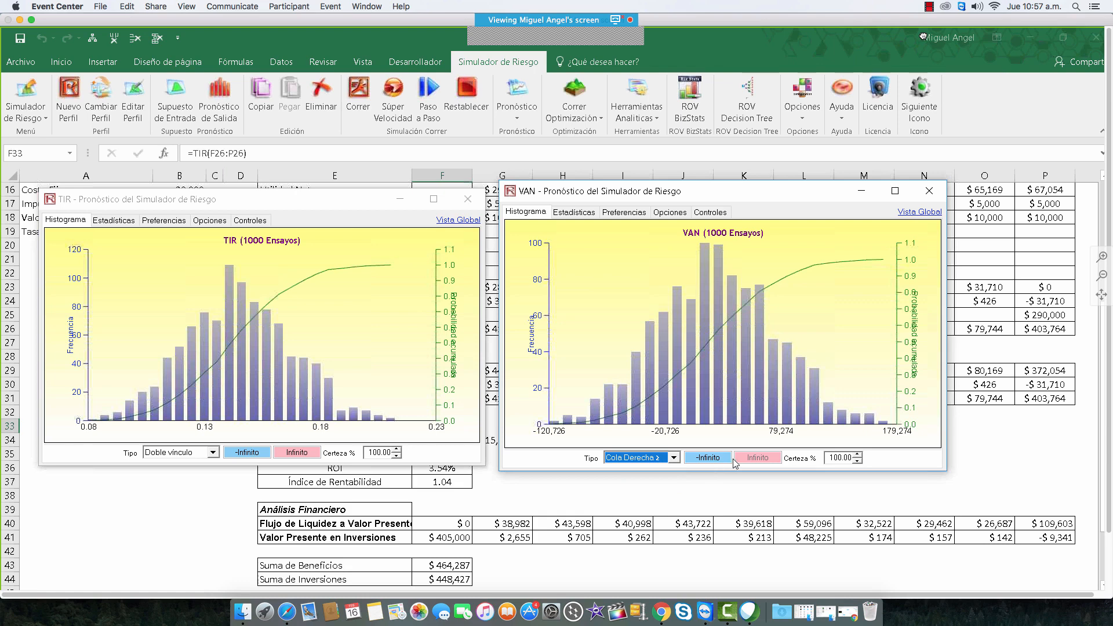
pyautogui.press('Tab')
pyautogui.write('0')
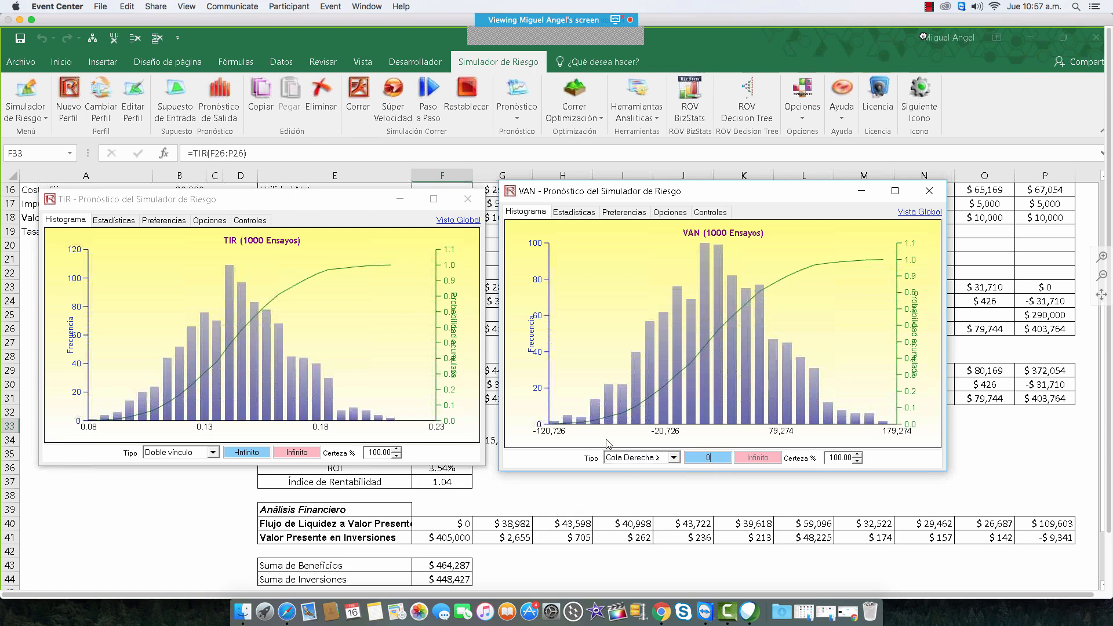
pyautogui.press('Return')
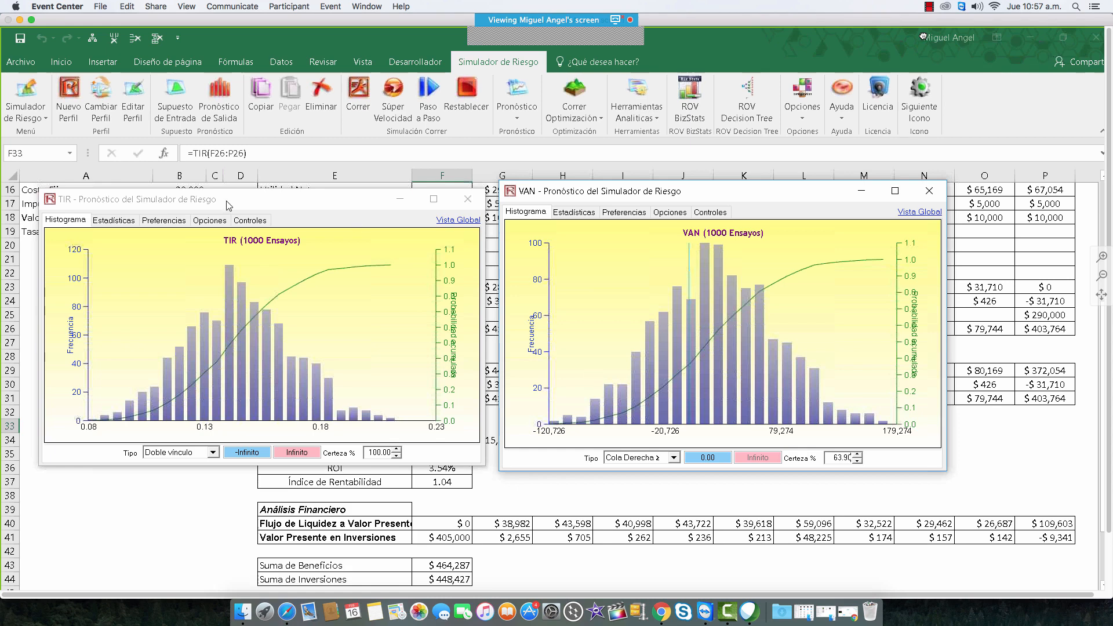
# Step: Calculate the probability of a TIR of at least 0.13 with a Cola Derecha ≥ certainty, and move the forecast window beside the VAN one
pyautogui.moveTo(226, 201); pyautogui.dragTo(322, 275)
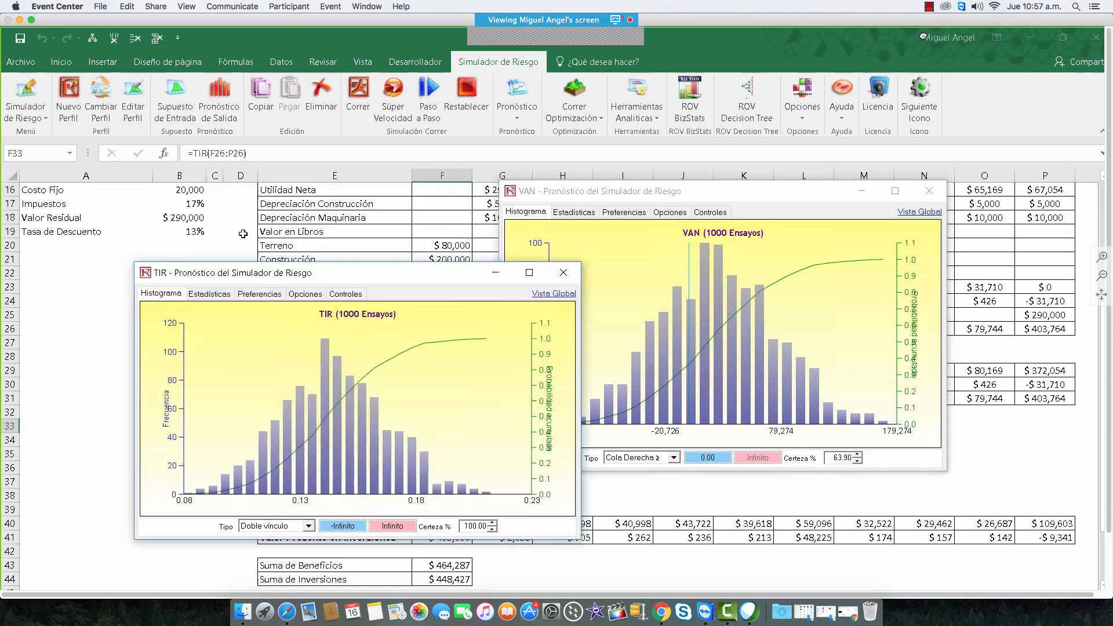
pyautogui.click(309, 526)
pyautogui.click(297, 563)
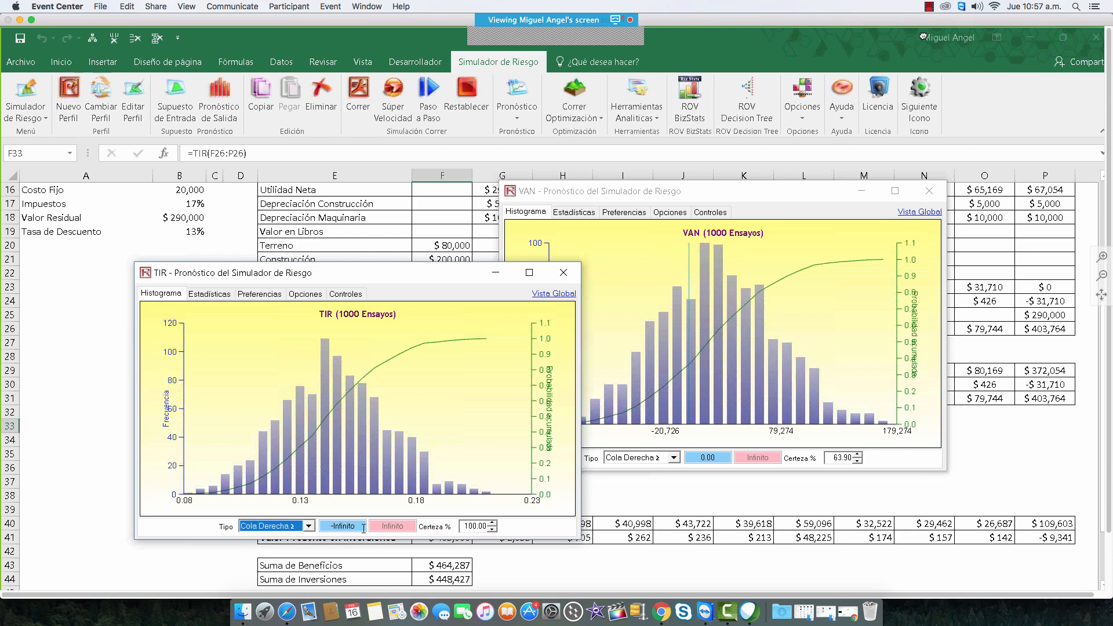
pyautogui.click(364, 527)
pyautogui.write('0.2')
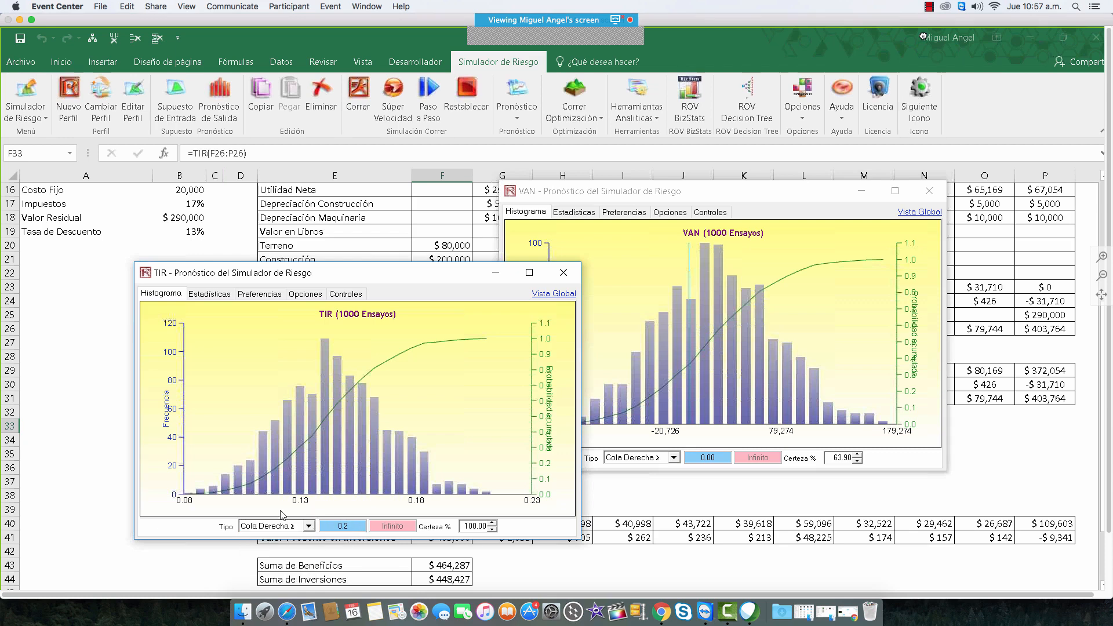
pyautogui.write('3')
pyautogui.press('Return')
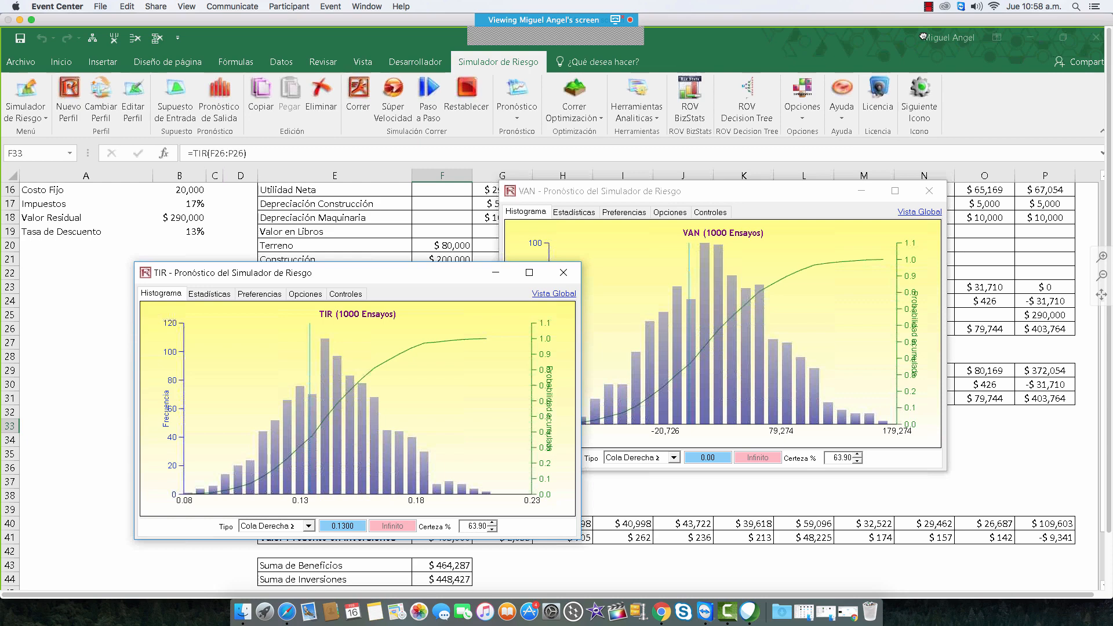
pyautogui.moveTo(352, 276); pyautogui.dragTo(278, 219)
# Step: Mark the certainty percentages and the threshold values in the TIR and VAN forecast windows to compare them
pyautogui.moveTo(376, 443); pyautogui.dragTo(433, 479)
pyautogui.moveTo(817, 441); pyautogui.dragTo(882, 477)
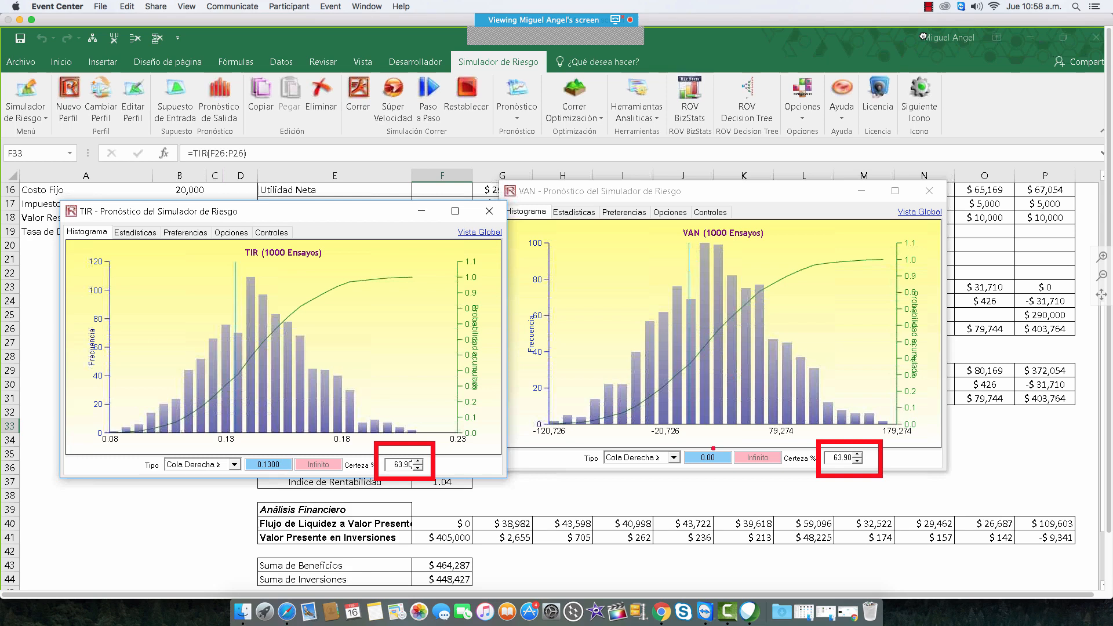
pyautogui.moveTo(713, 449)
pyautogui.mouseDown()
pyautogui.moveTo(686, 451)
pyautogui.moveTo(719, 471)
pyautogui.moveTo(722, 450)
pyautogui.mouseUp()
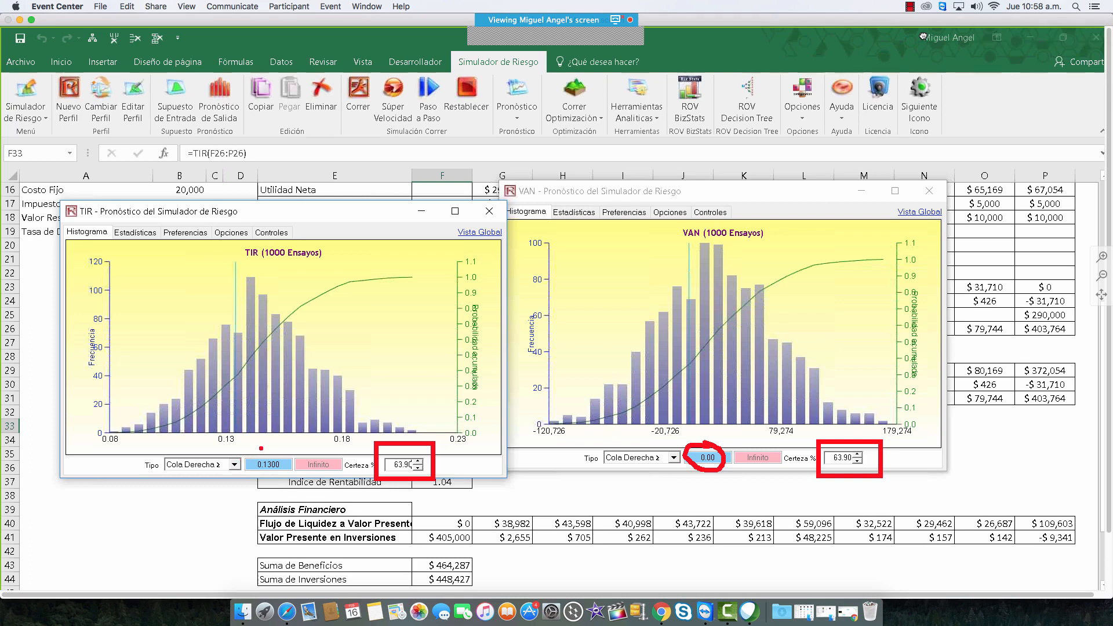
pyautogui.moveTo(256, 454)
pyautogui.mouseDown()
pyautogui.moveTo(293, 472)
pyautogui.moveTo(260, 442)
pyautogui.mouseUp()
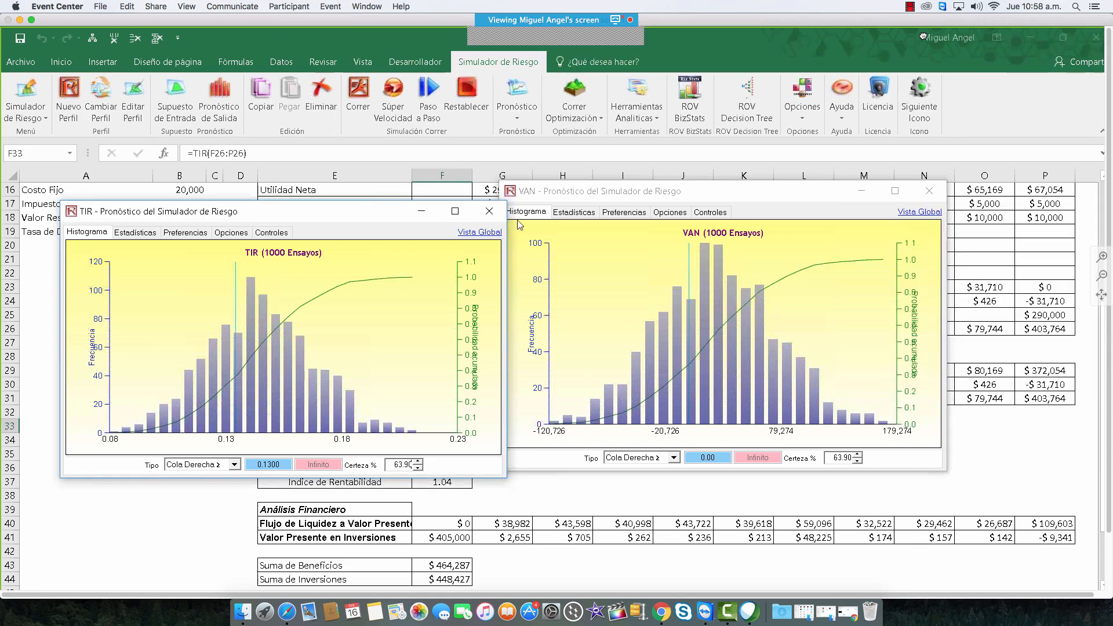
# Step: Show the TIR forecast's statistics, mark the 95% confidence error precision row, and sketch a bell curve with two interval limits
pyautogui.click(142, 234)
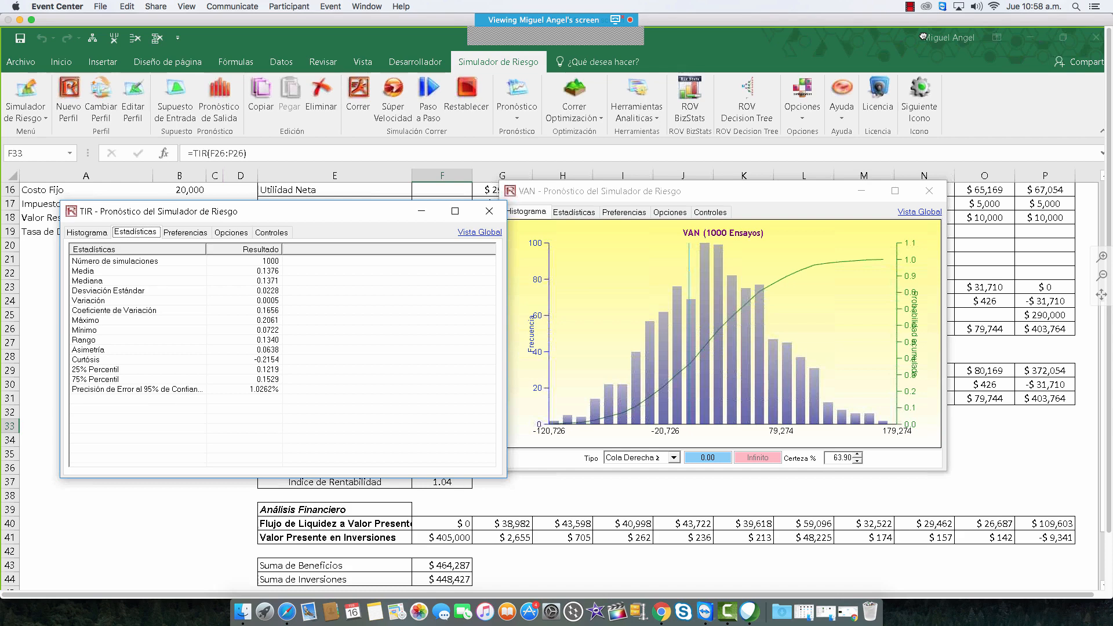
pyautogui.moveTo(53, 377); pyautogui.dragTo(300, 411)
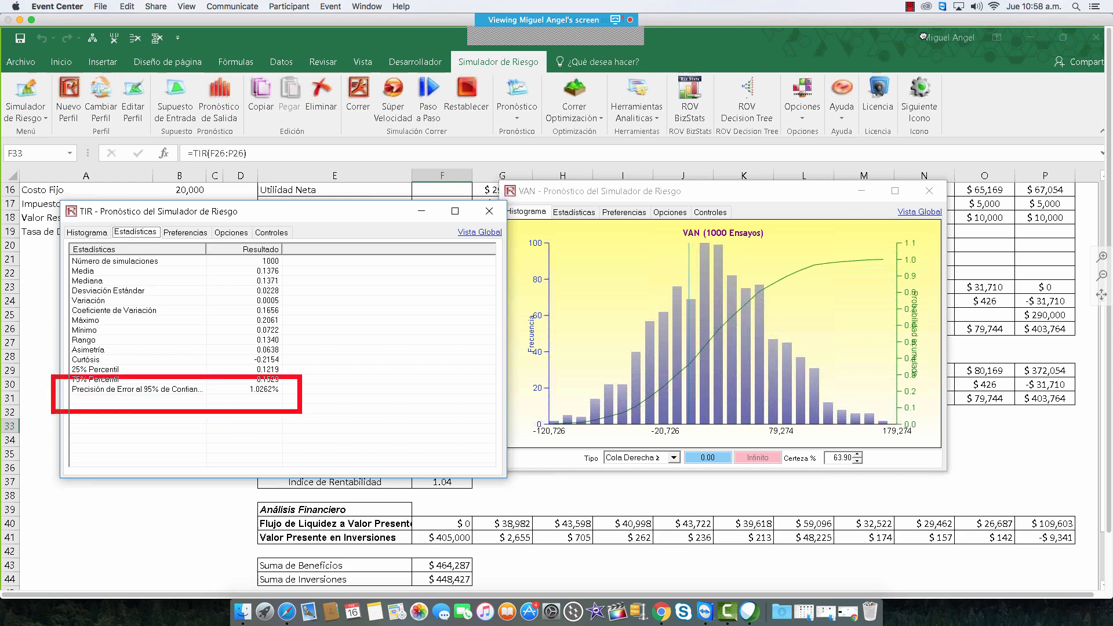
pyautogui.moveTo(404, 424)
pyautogui.mouseDown()
pyautogui.moveTo(539, 389)
pyautogui.moveTo(807, 397)
pyautogui.mouseUp()
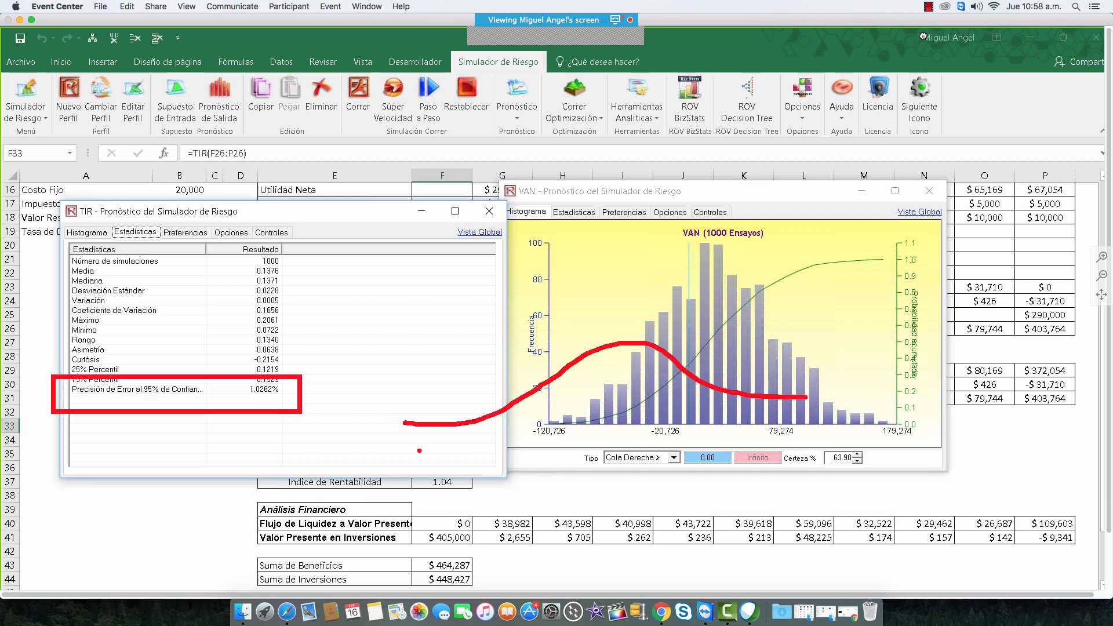
pyautogui.moveTo(400, 451); pyautogui.dragTo(792, 442)
pyautogui.moveTo(479, 350); pyautogui.dragTo(472, 514)
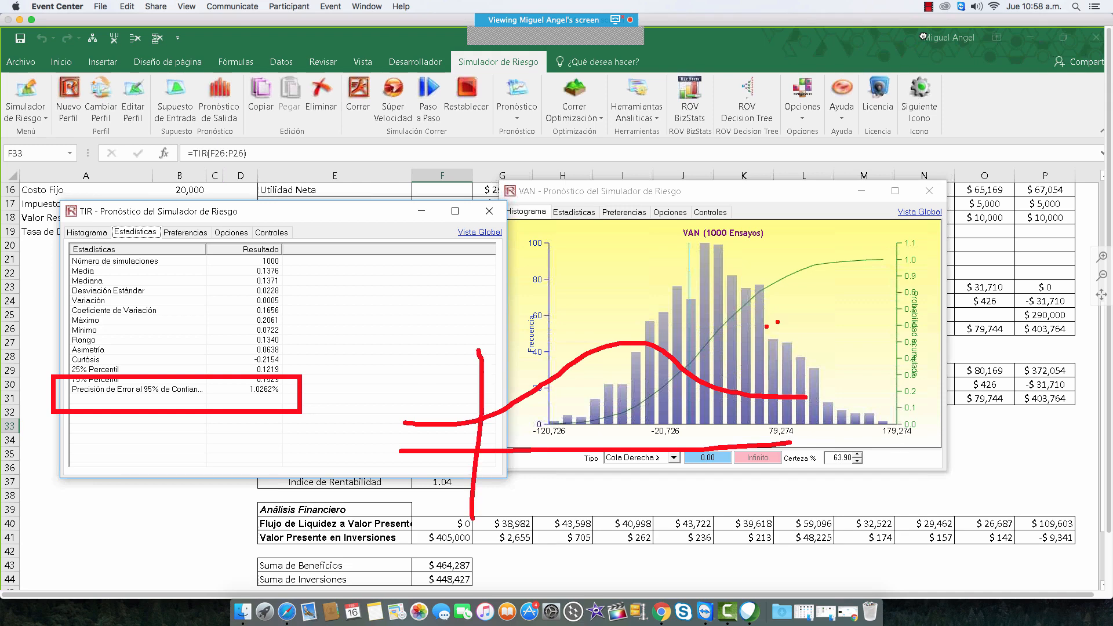
pyautogui.moveTo(749, 354); pyautogui.dragTo(732, 515)
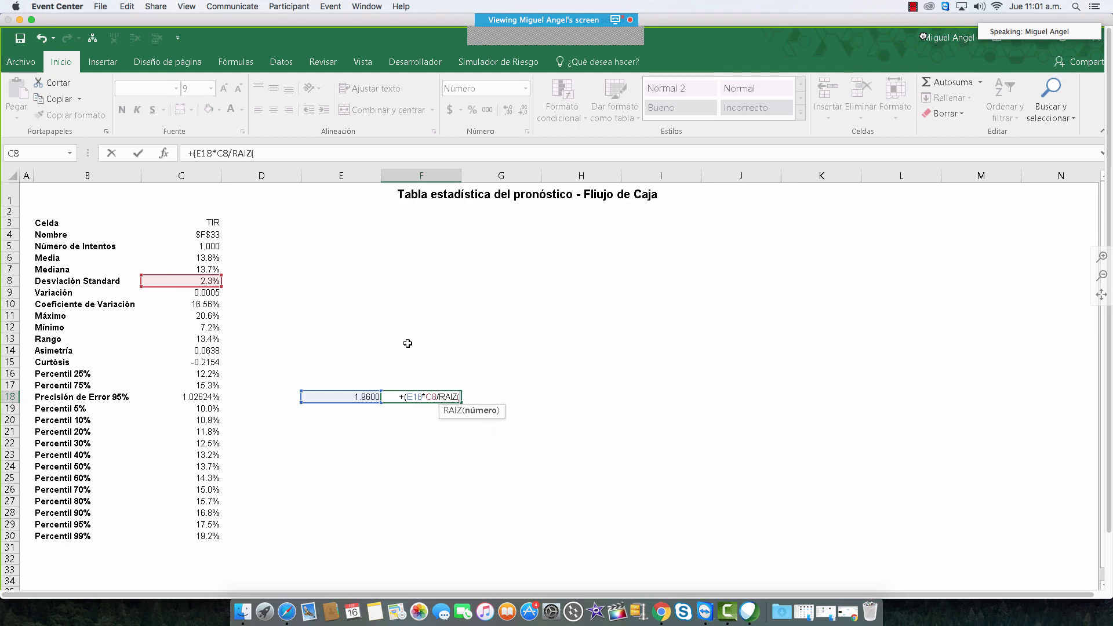
# Step: Complete the error precision formula in F18 as (E18*C8/RAIZ(C5))/C6, using the number of trials and the mean
pyautogui.click(210, 248)
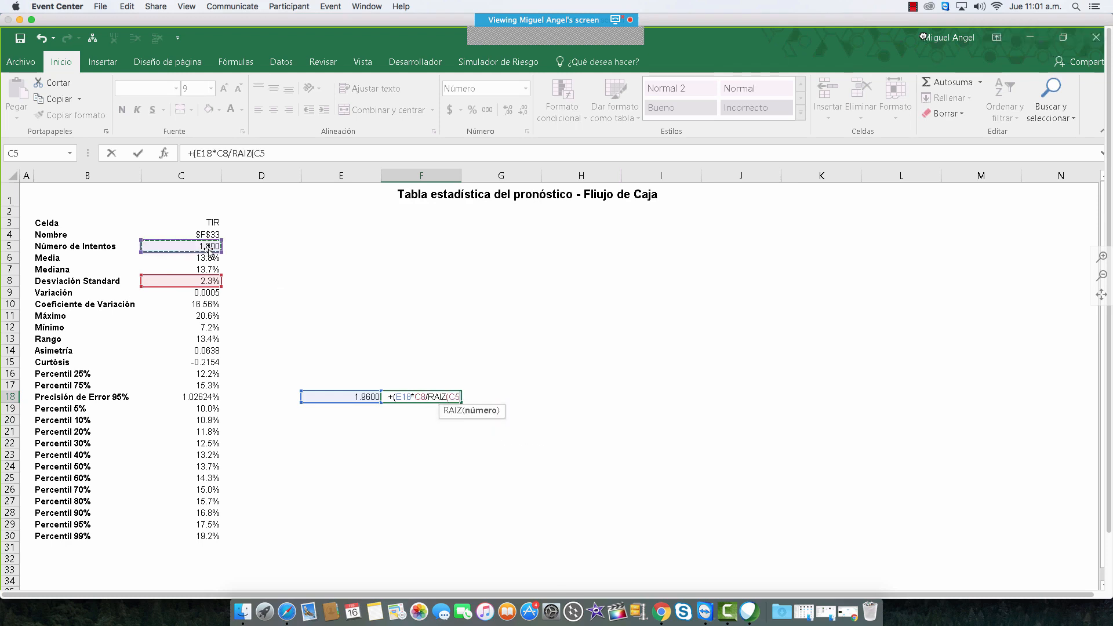
pyautogui.write('))/C6')
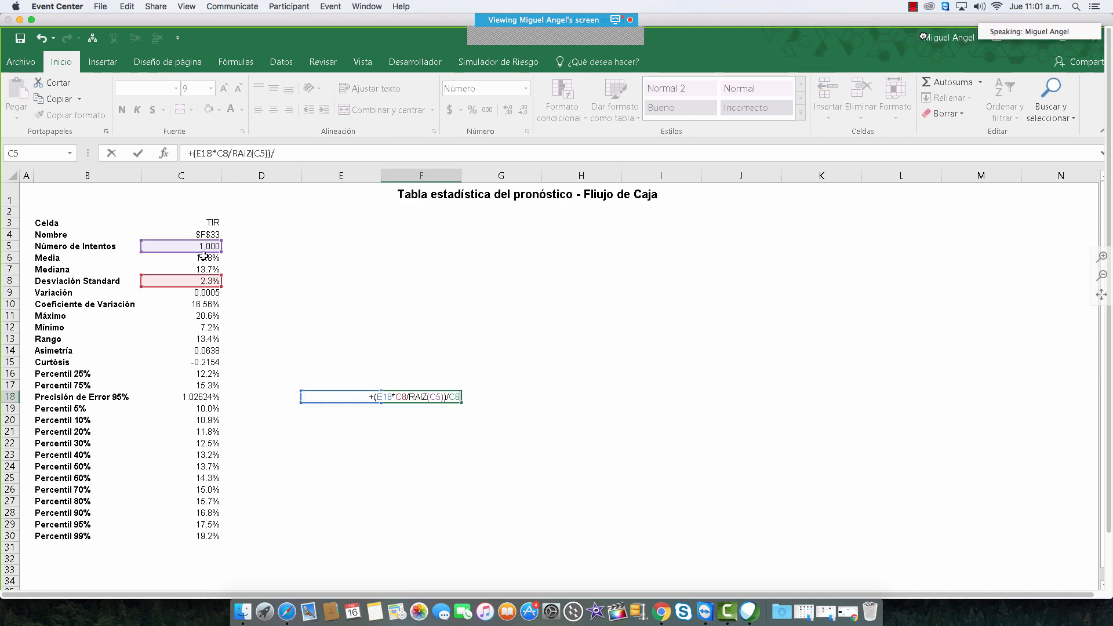
pyautogui.click(205, 256)
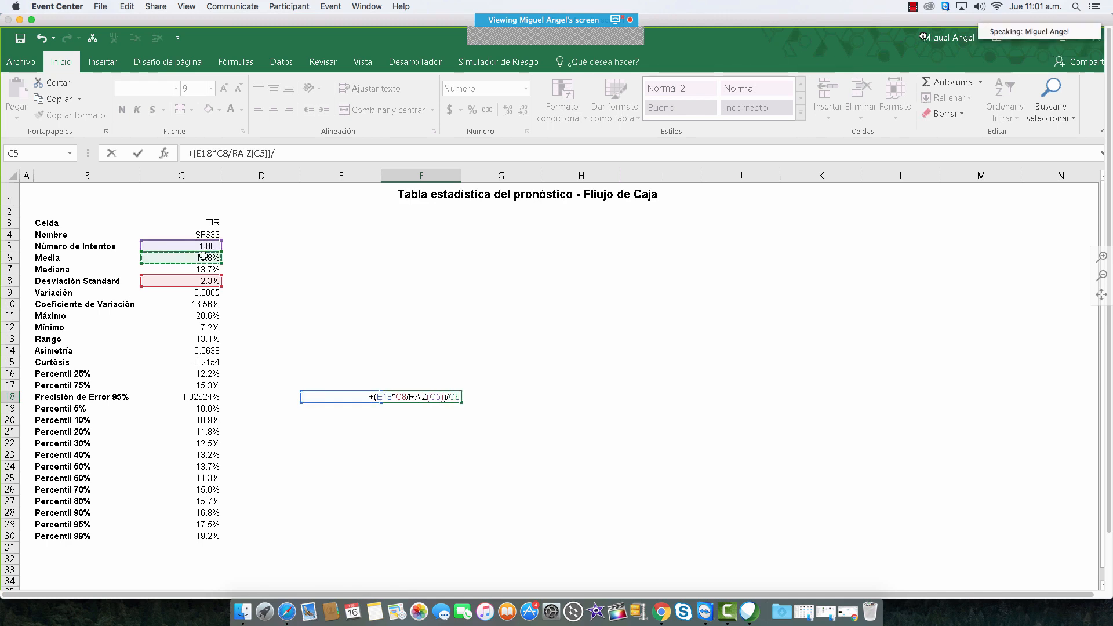
pyautogui.press('Return')
pyautogui.press('Up')
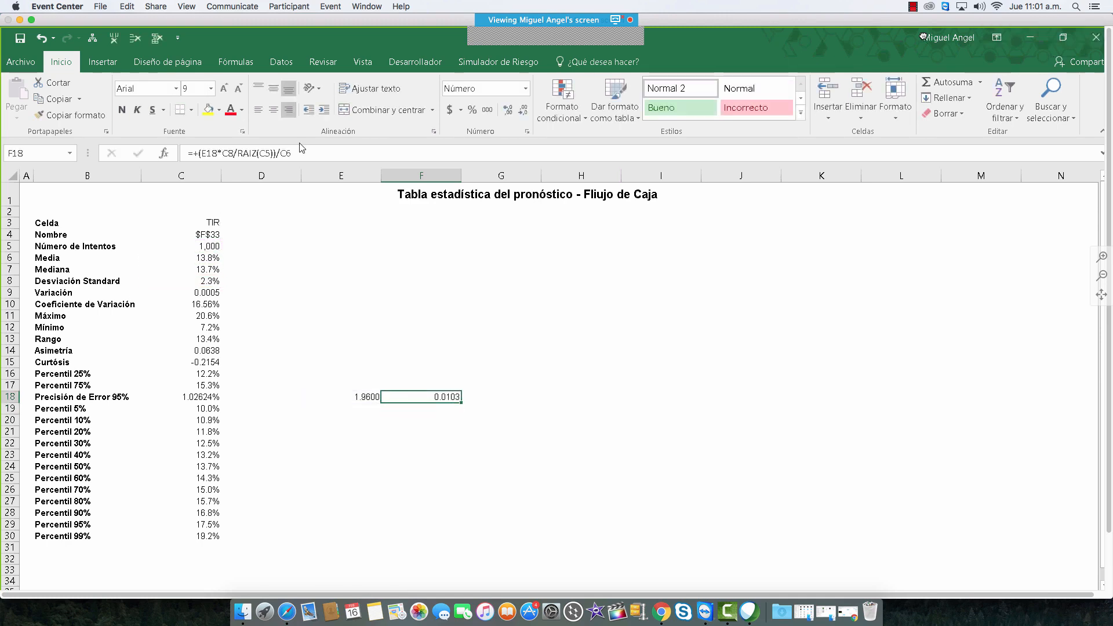
# Step: Format the calculated error precision in F18 as a percentage with five decimal places
pyautogui.click(473, 110)
pyautogui.click(503, 114)
pyautogui.click(503, 113)
pyautogui.click(502, 113)
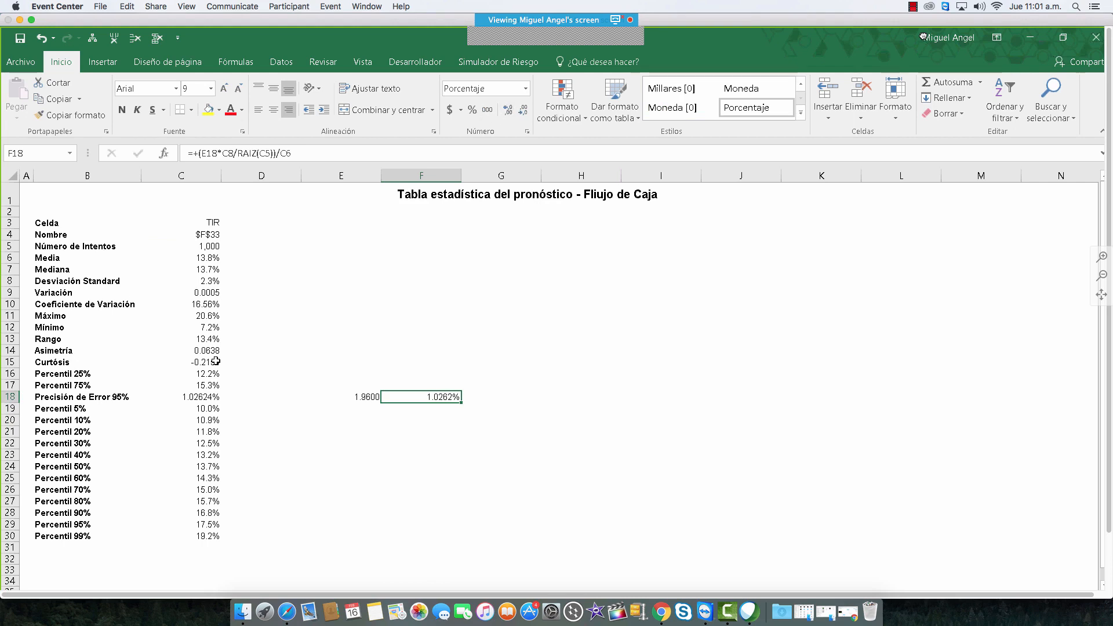
pyautogui.click(509, 112)
# Step: Fill the reported error precision in C18 and the calculated one in F18 with yellow
pyautogui.click(197, 397)
pyautogui.click(208, 109)
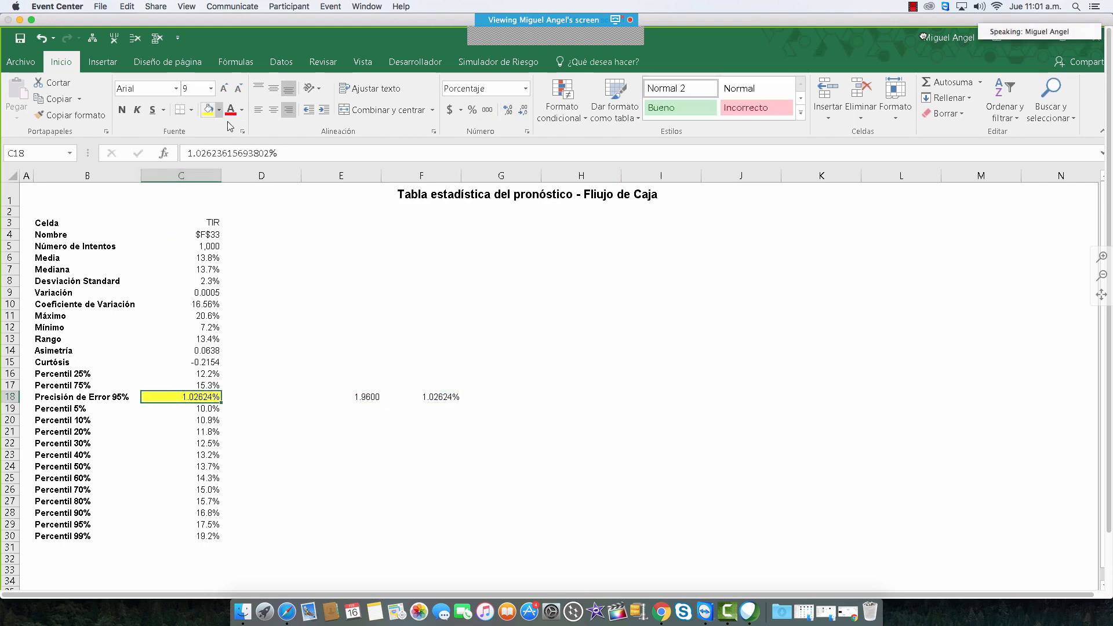
pyautogui.click(439, 398)
pyautogui.click(208, 109)
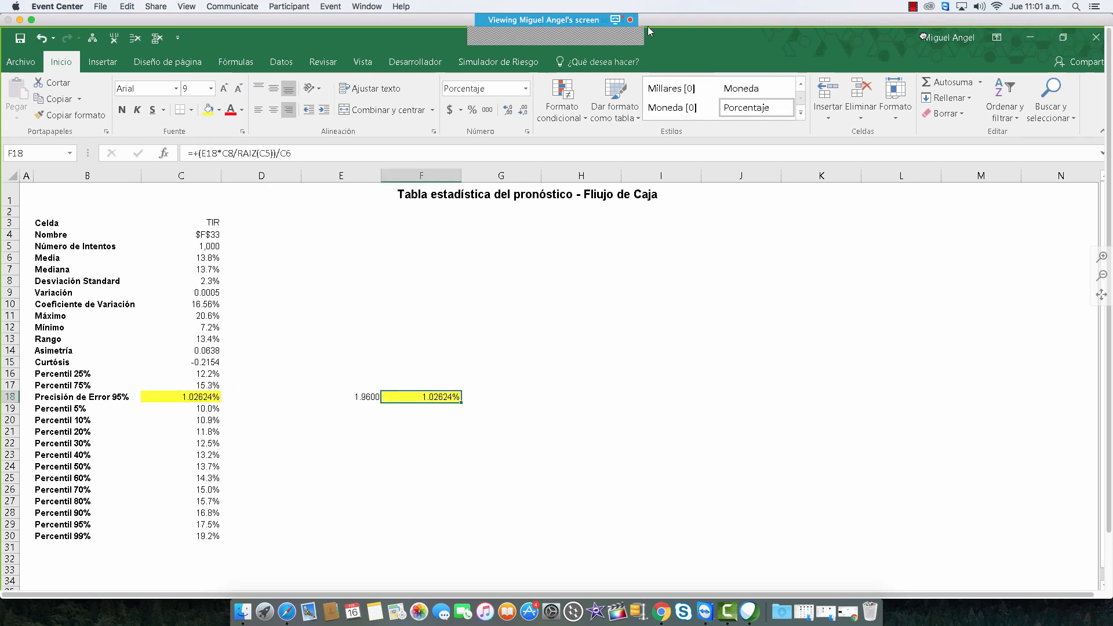
# Step: Return to the project cash flow workbook and bring up the VAN forecast window
pyautogui.click(815, 45)
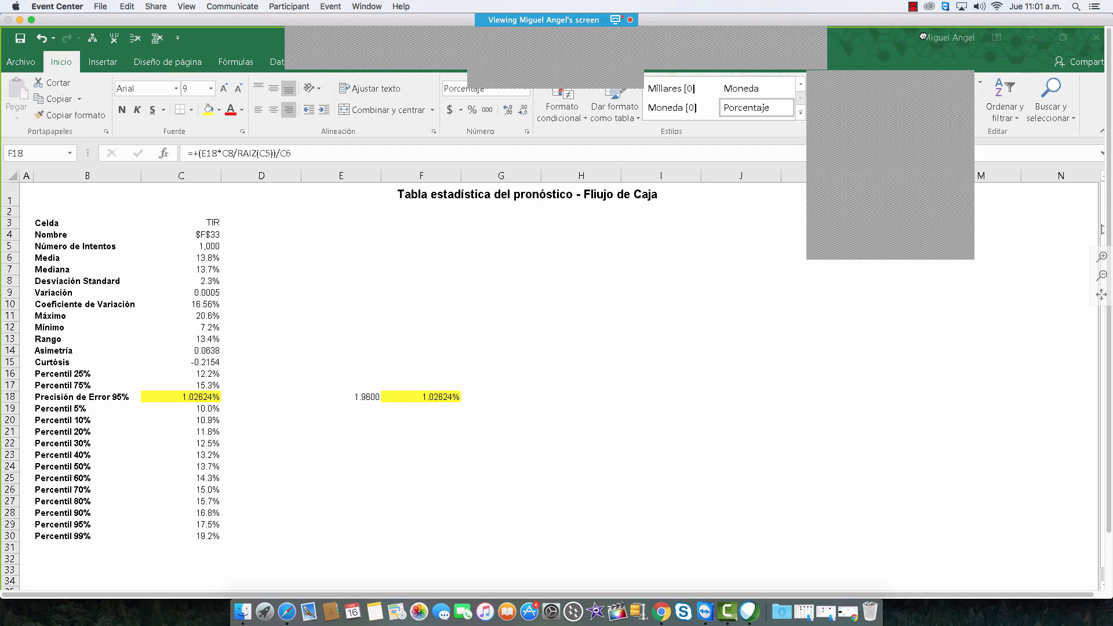
pyautogui.click(405, 31)
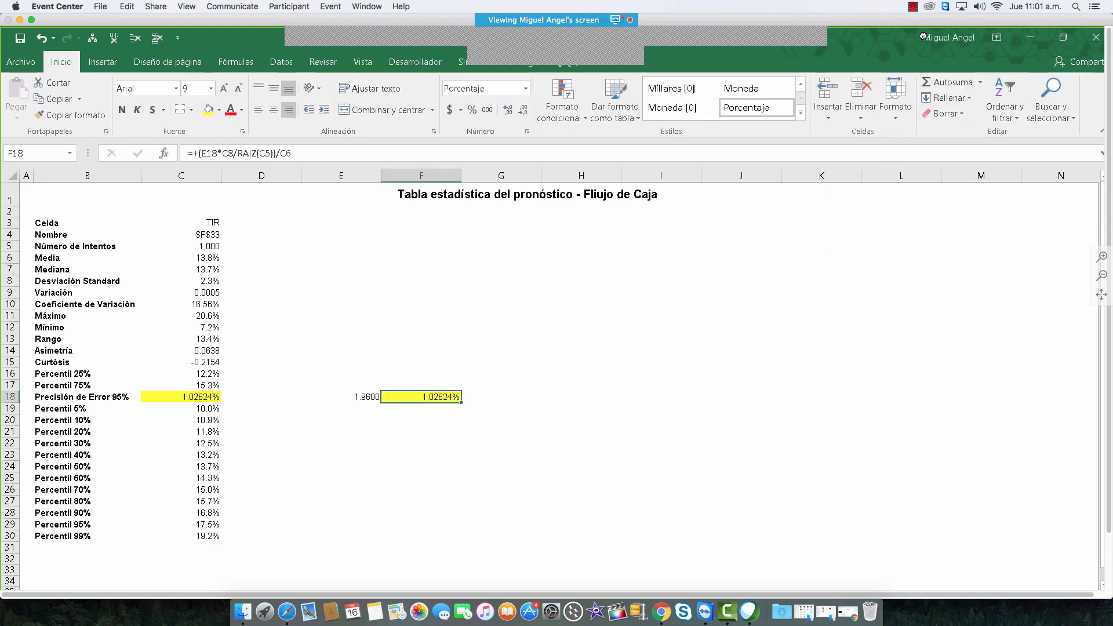
pyautogui.hotkey('alt', 'Tab')
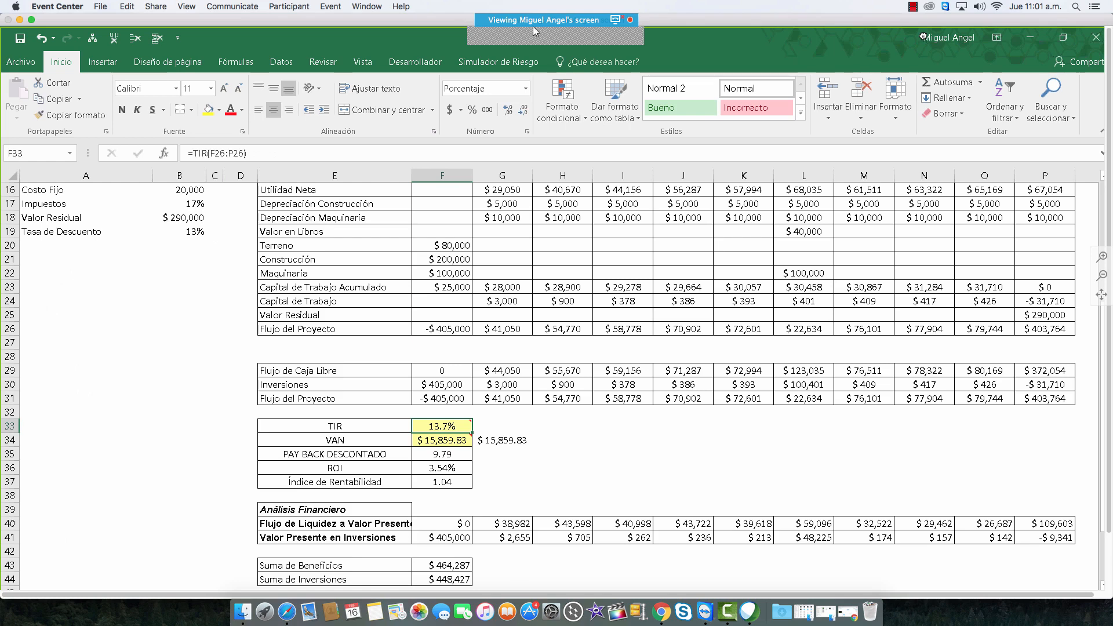
pyautogui.moveTo(598, 44)
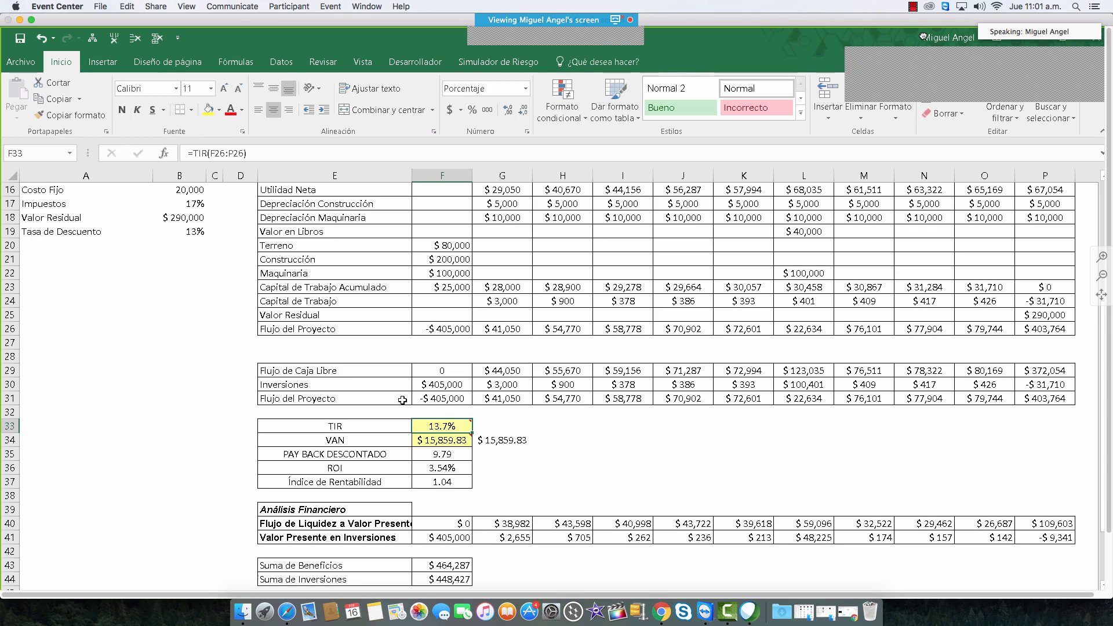
pyautogui.moveTo(225, 590)
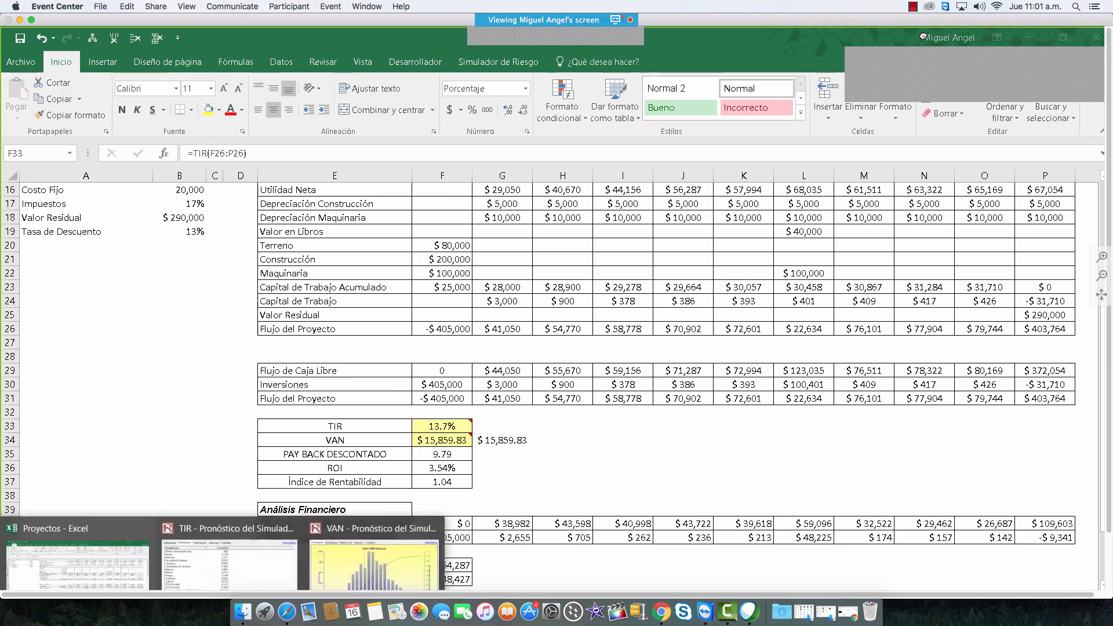
pyautogui.click(355, 570)
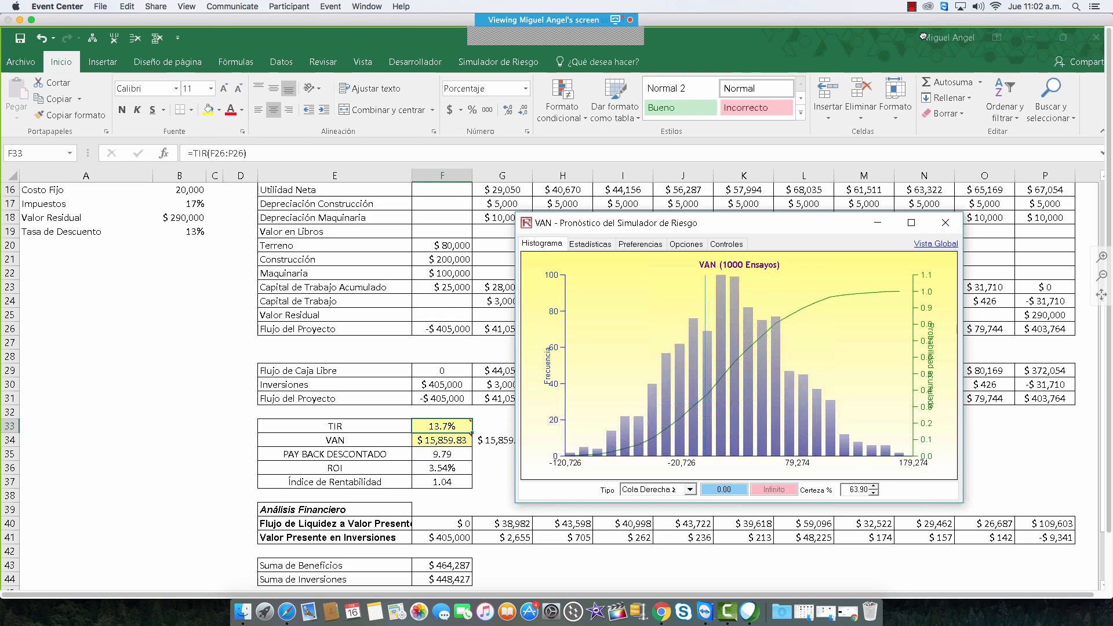
# Step: Switch to the PowerPoint presentation and go through the slides to "¿Cómo se puede medir la volatilidad?"
pyautogui.hotkey('alt', 'Tab')
pyautogui.click(47, 438)
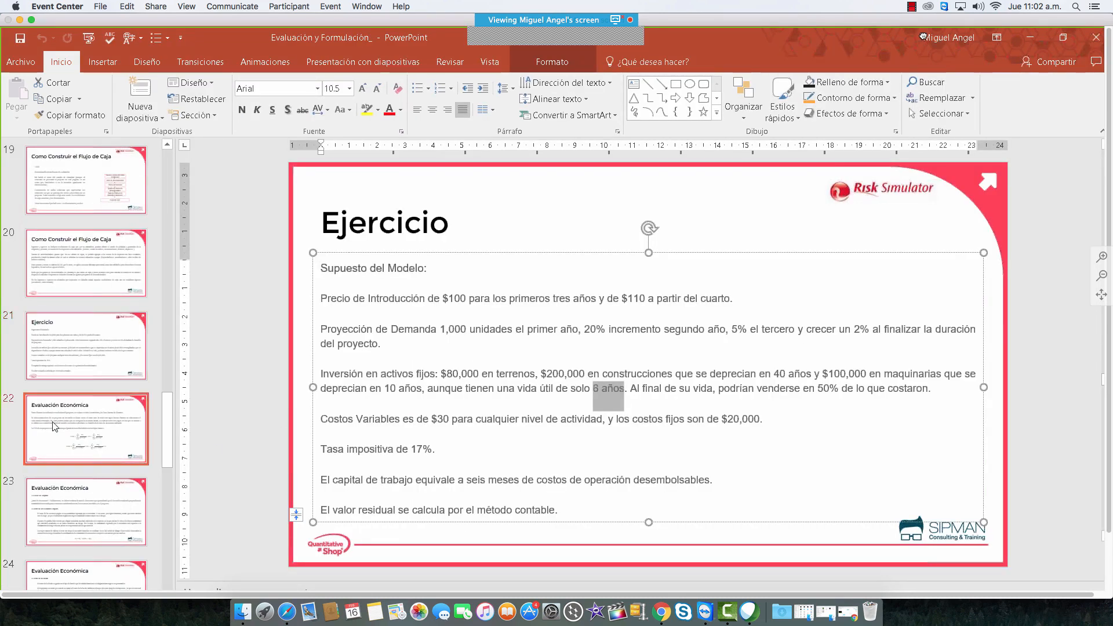
pyautogui.press('Down')
pyautogui.press('Up')
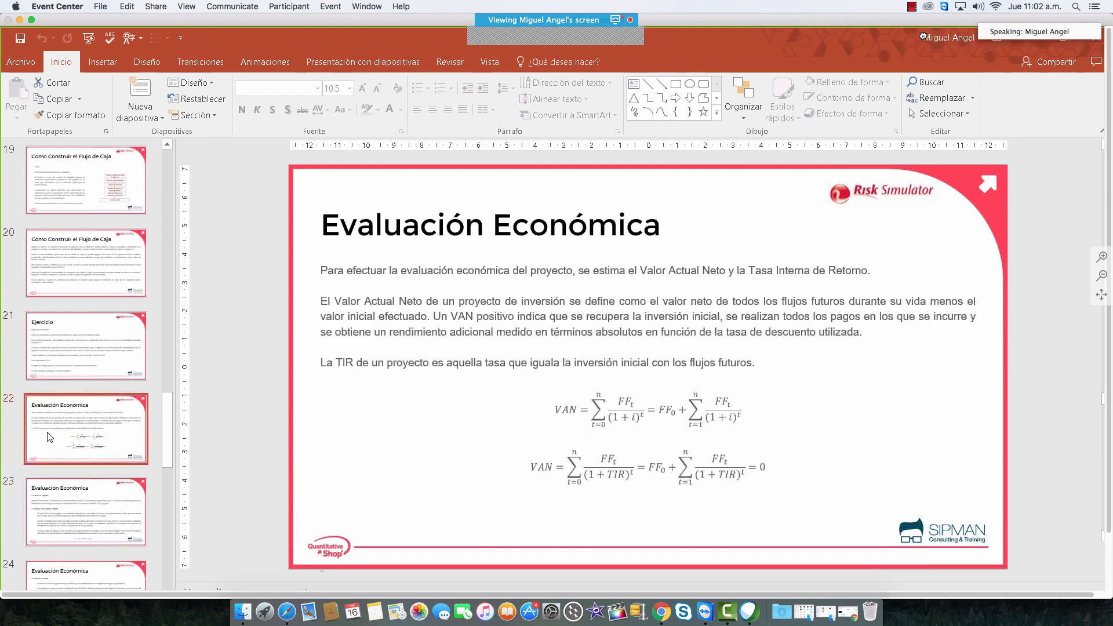
pyautogui.press('Down')
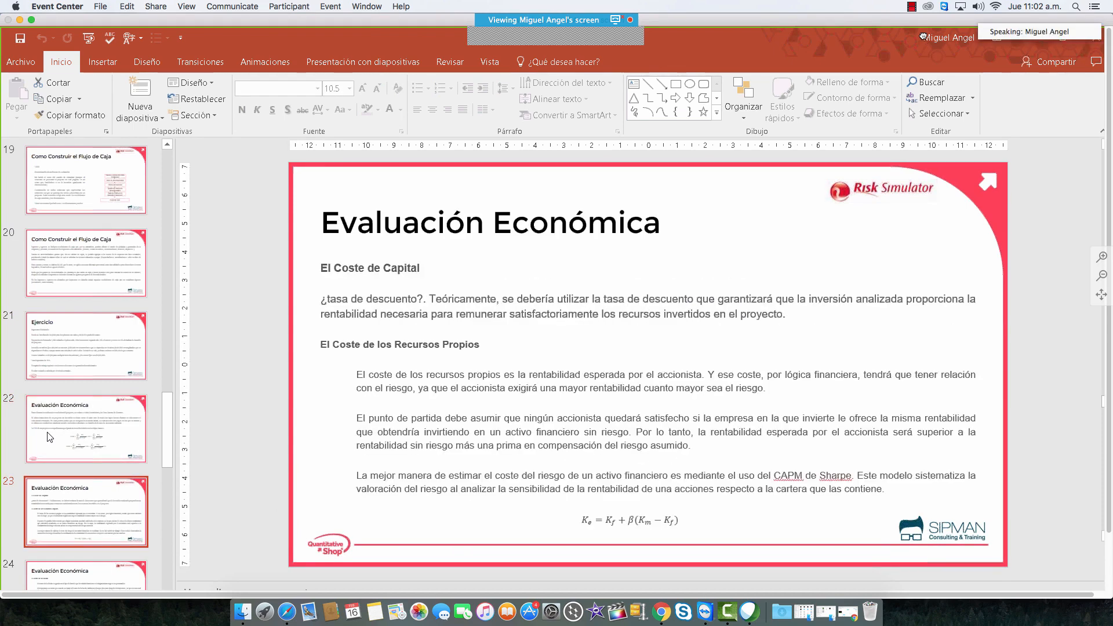
pyautogui.press('Down')
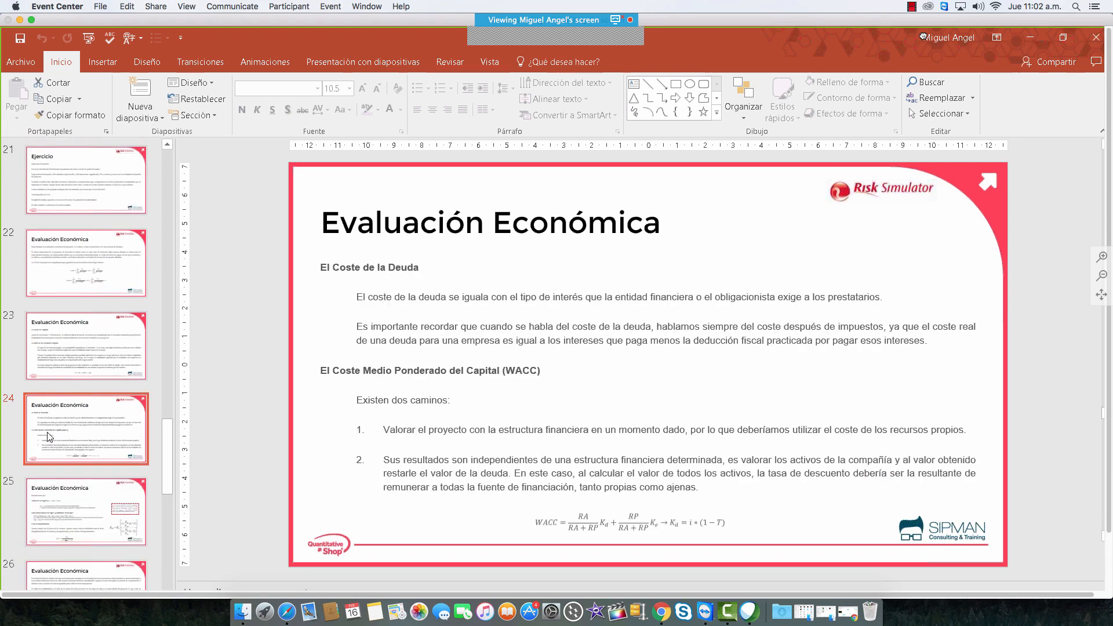
pyautogui.press('Down')
pyautogui.press('Down')
pyautogui.press('Down')
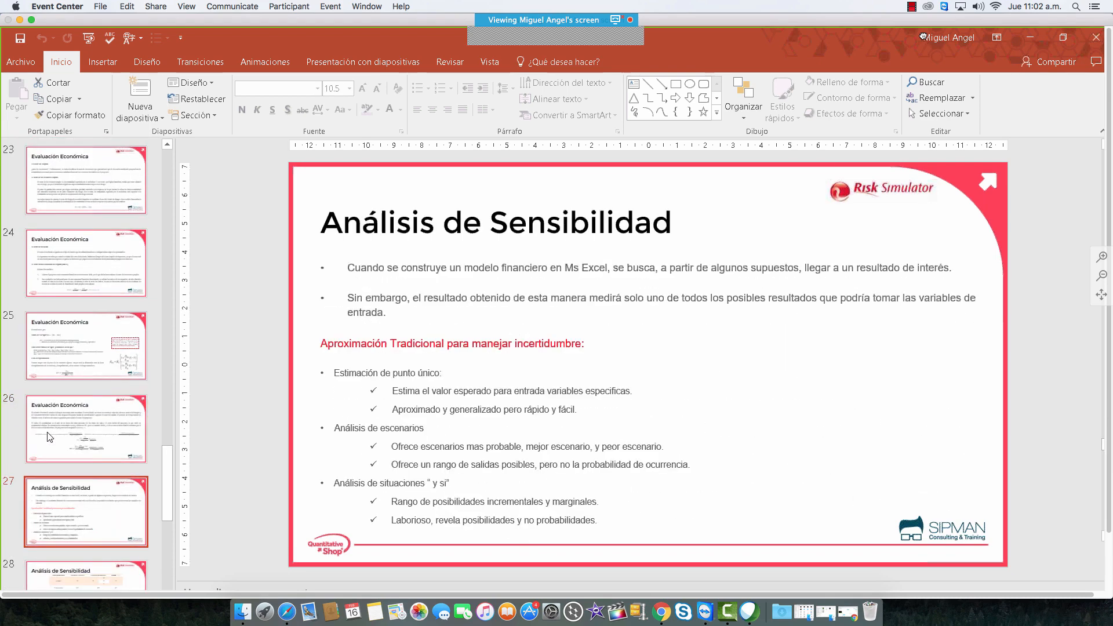
pyautogui.press('Down')
pyautogui.press('Down')
pyautogui.press('Down')
pyautogui.press('Down')
pyautogui.press('Down')
pyautogui.press('Down')
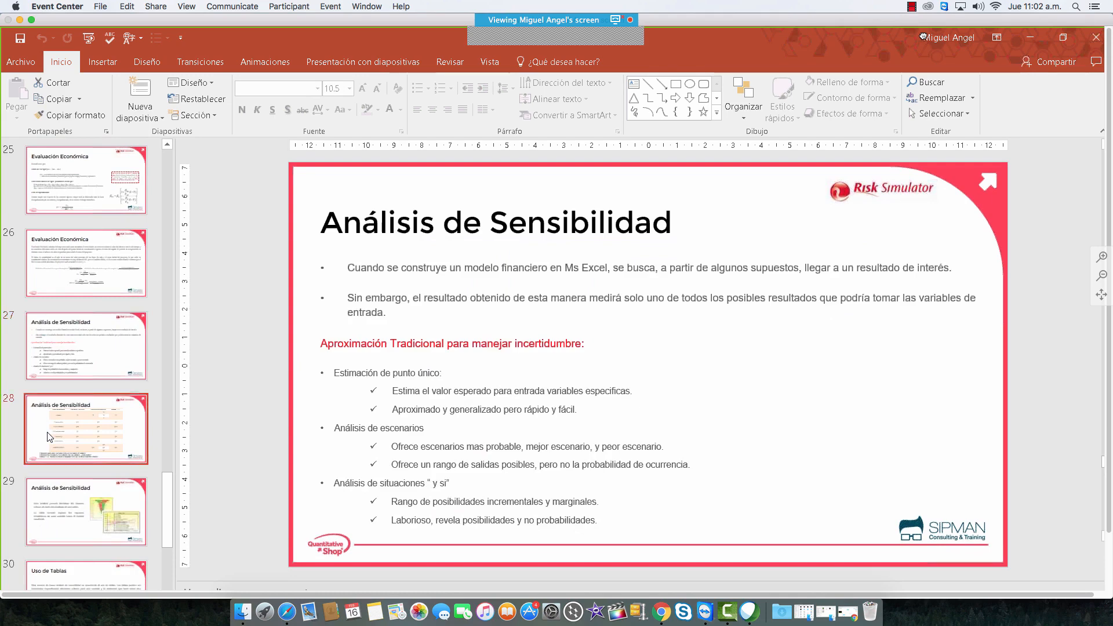
pyautogui.press('Up')
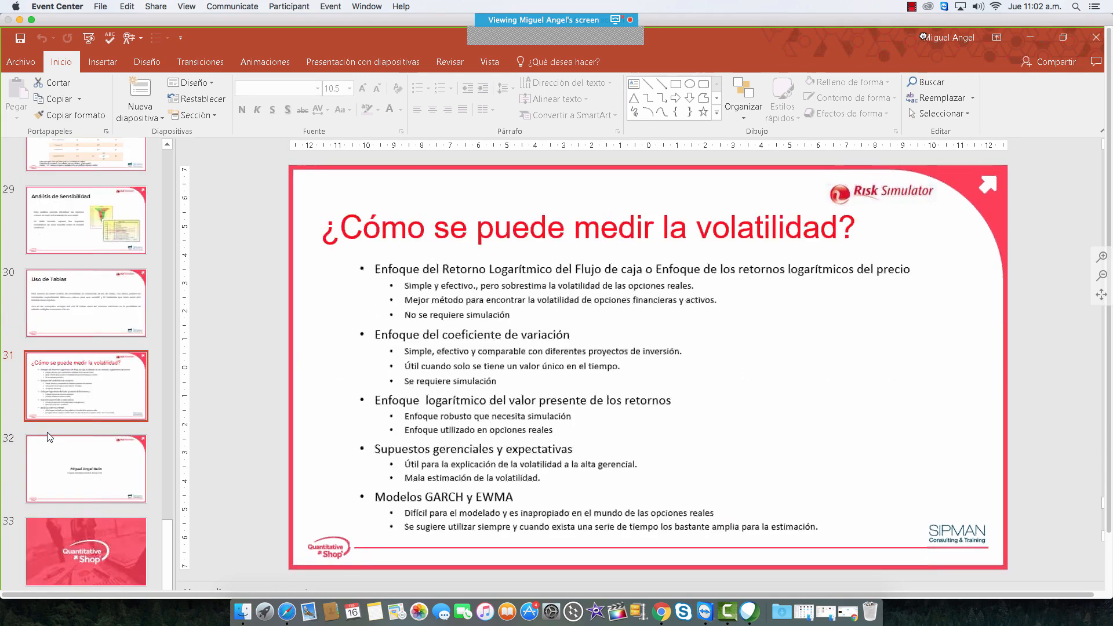
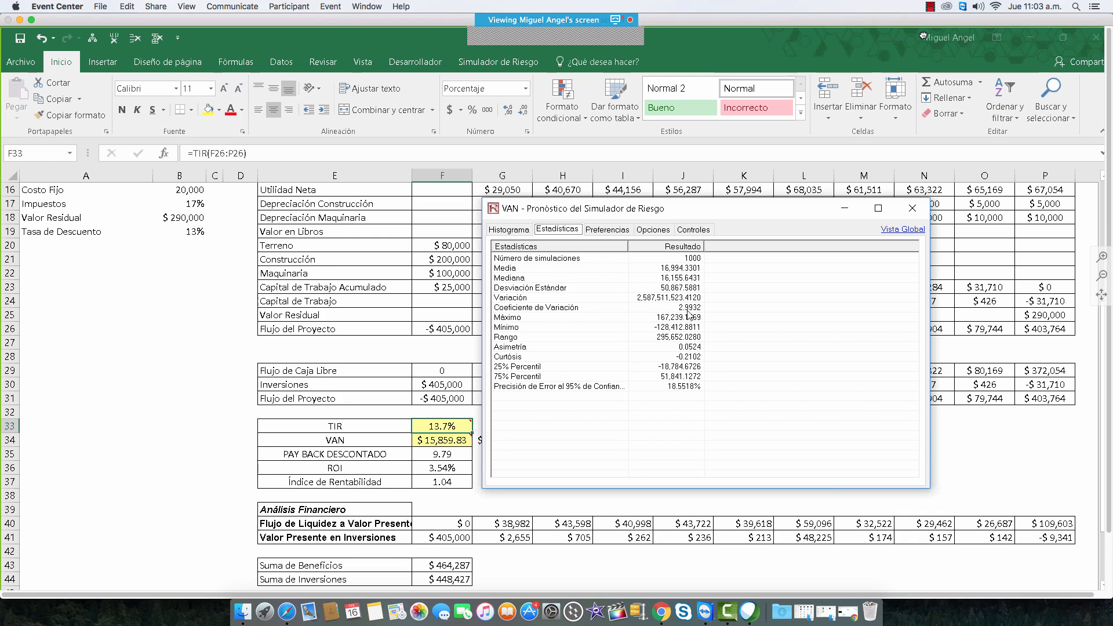
# Step: Mark the Coeficiente de Variación row in the VAN forecast statistics, and go to the Estimación de Volatilidad heading in the sheet
pyautogui.click(688, 311)
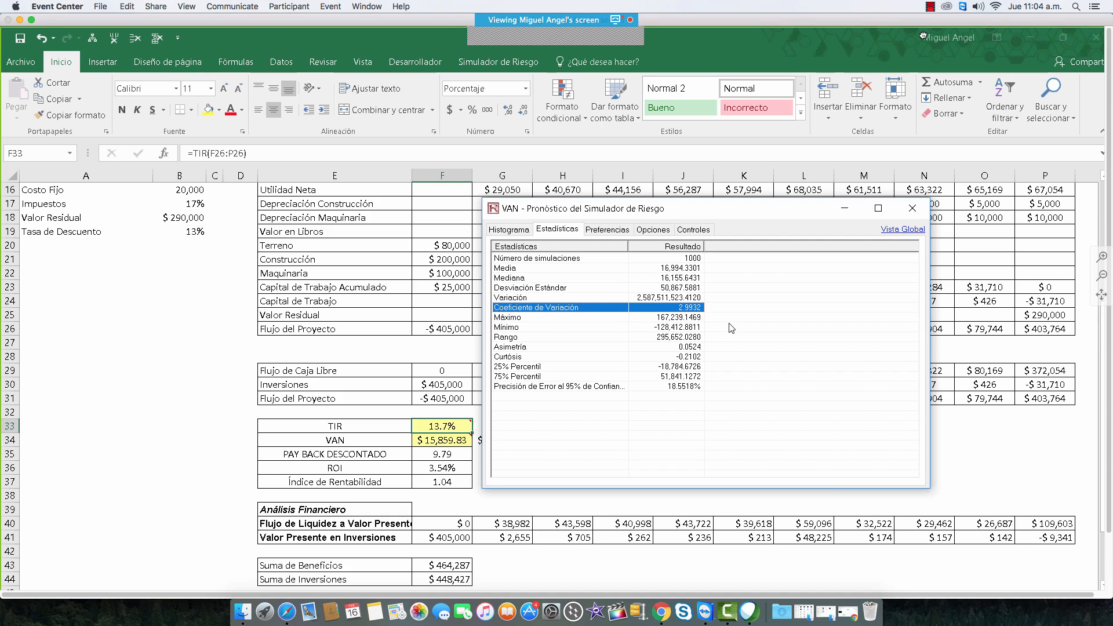
pyautogui.click(912, 208)
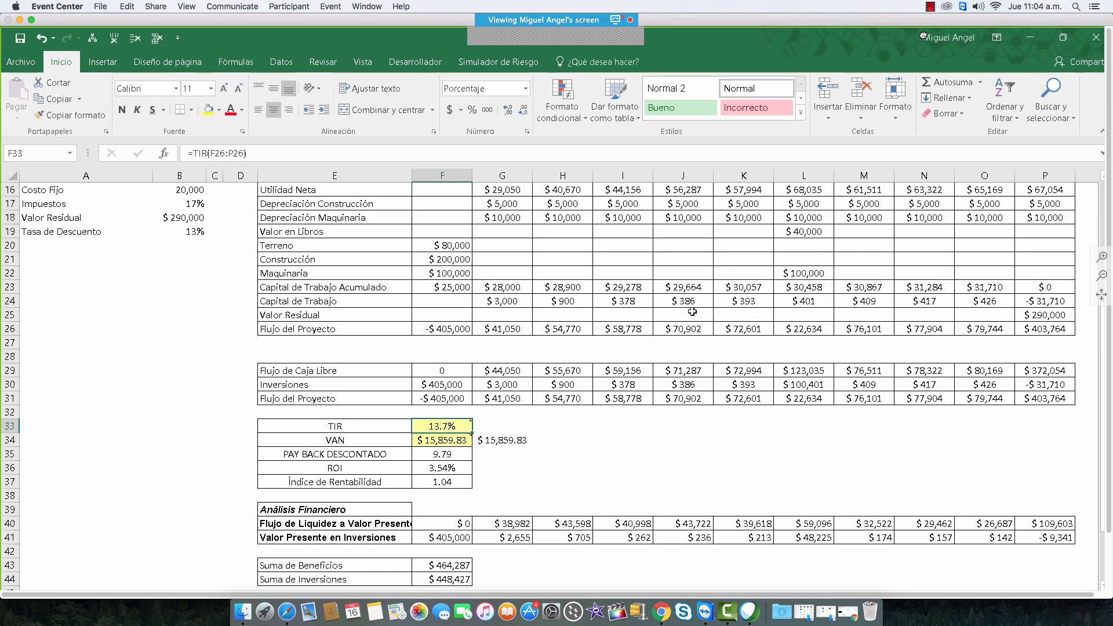
pyautogui.scroll(-2, 686, 315)
pyautogui.scroll(-5, 686, 315)
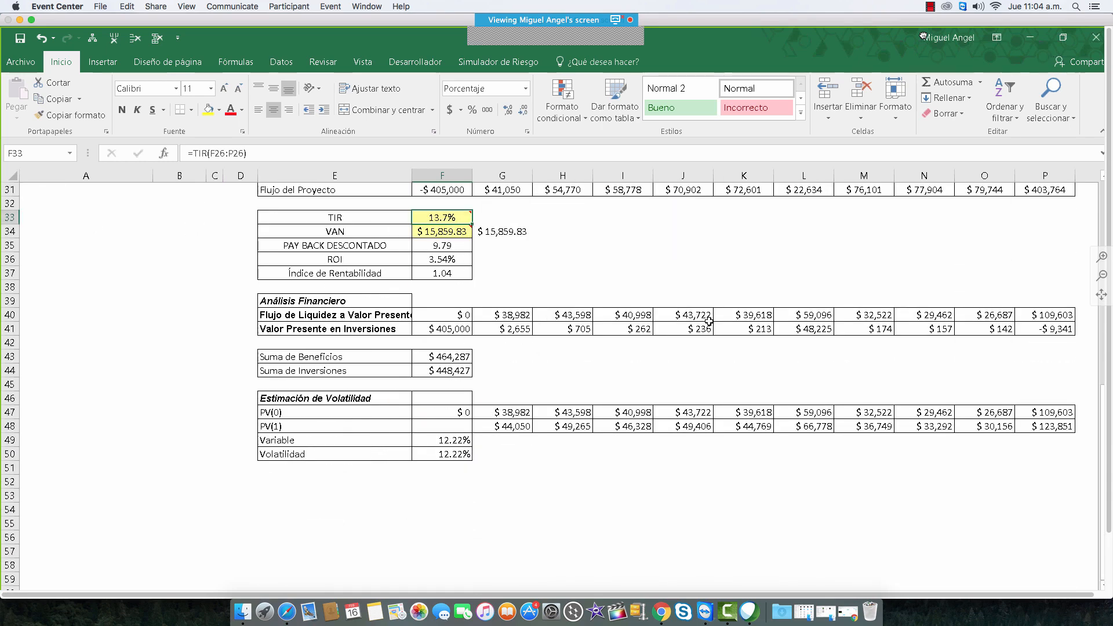
pyautogui.click(340, 399)
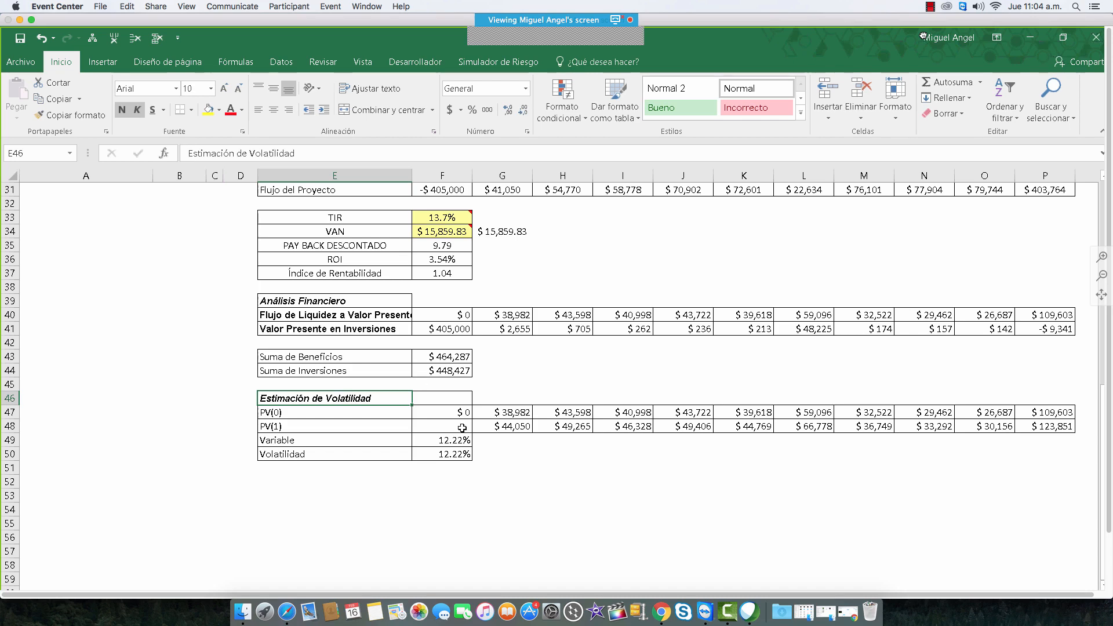
# Step: Enter the sample prices 100, 120, 110 and 100 in cells F54 to F57 below the volatility table
pyautogui.click(452, 509)
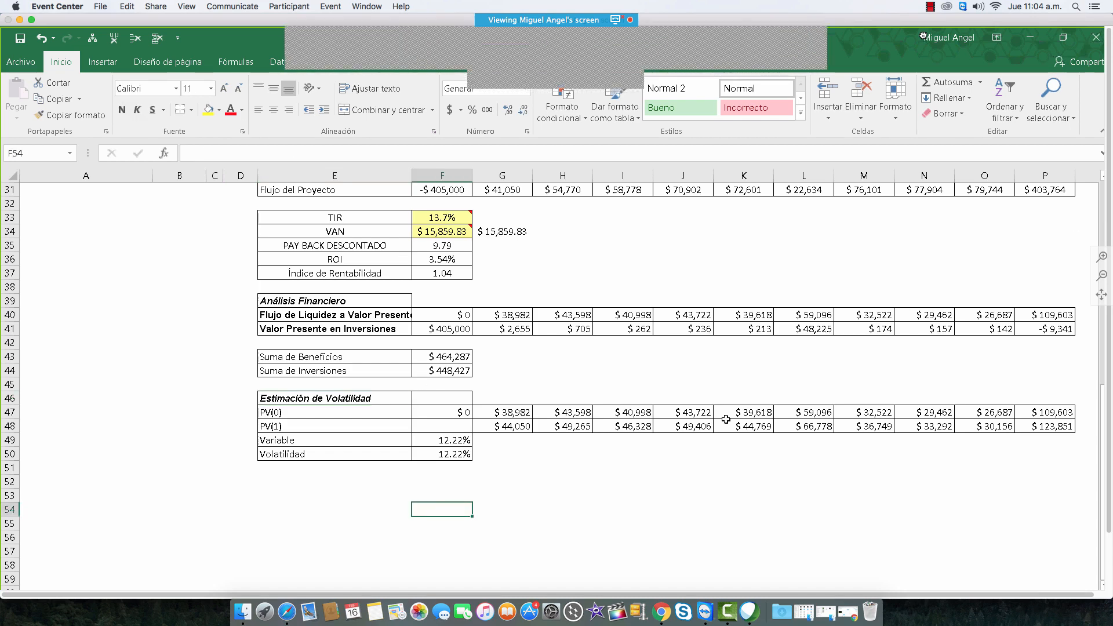
pyautogui.write('100')
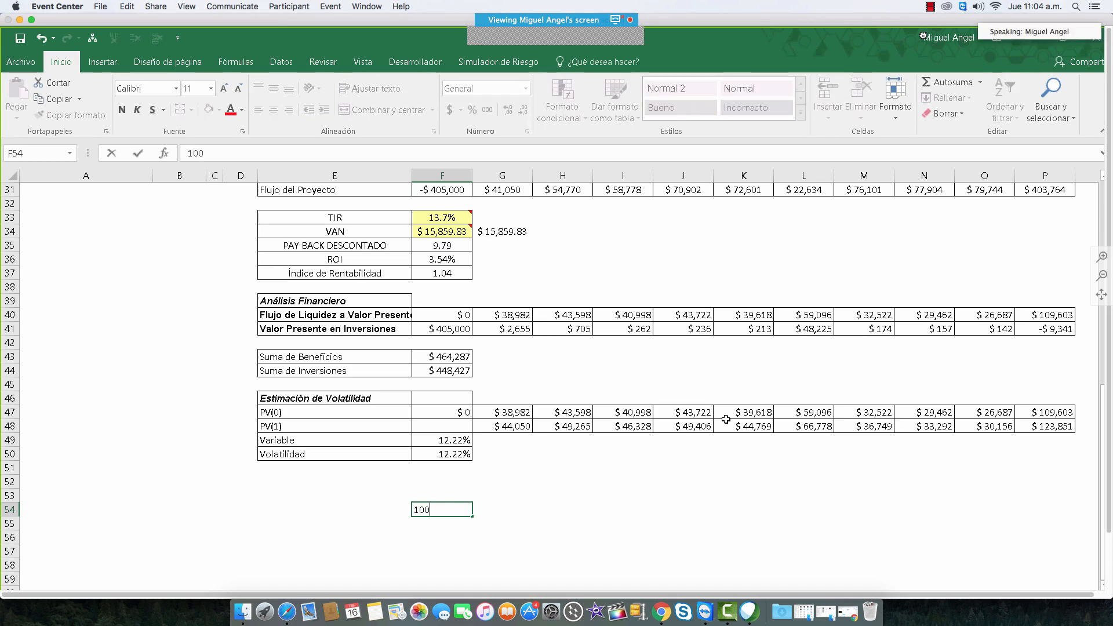
pyautogui.press('Return')
pyautogui.write('120')
pyautogui.press('Return')
pyautogui.write('1')
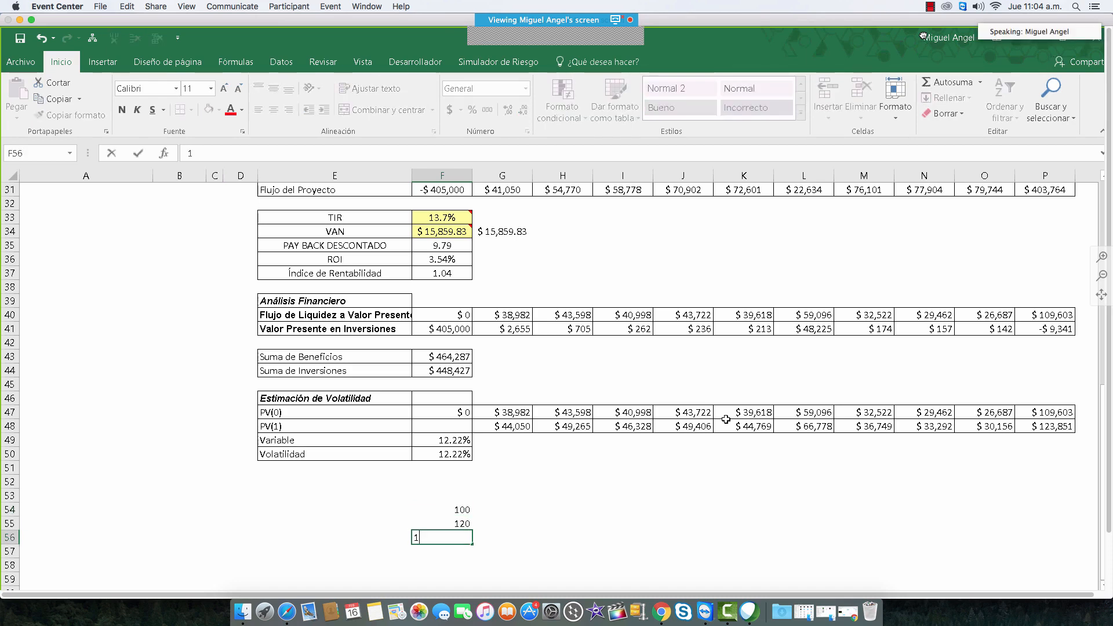
pyautogui.write('10')
pyautogui.press('Return')
pyautogui.write('100')
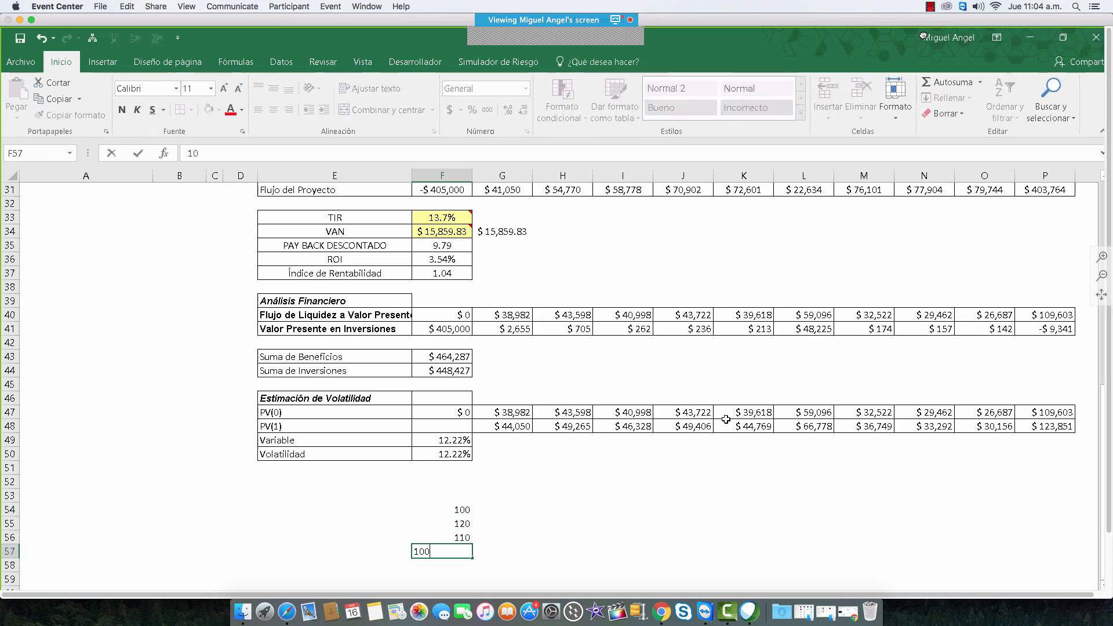
pyautogui.press('Return')
# Step: Add the heading Precio in F53 above the sample prices, and centre the heading and the four values
pyautogui.press('Up')
pyautogui.press('Up')
pyautogui.press('Up')
pyautogui.press('Up')
pyautogui.press('Up')
pyautogui.write('P')
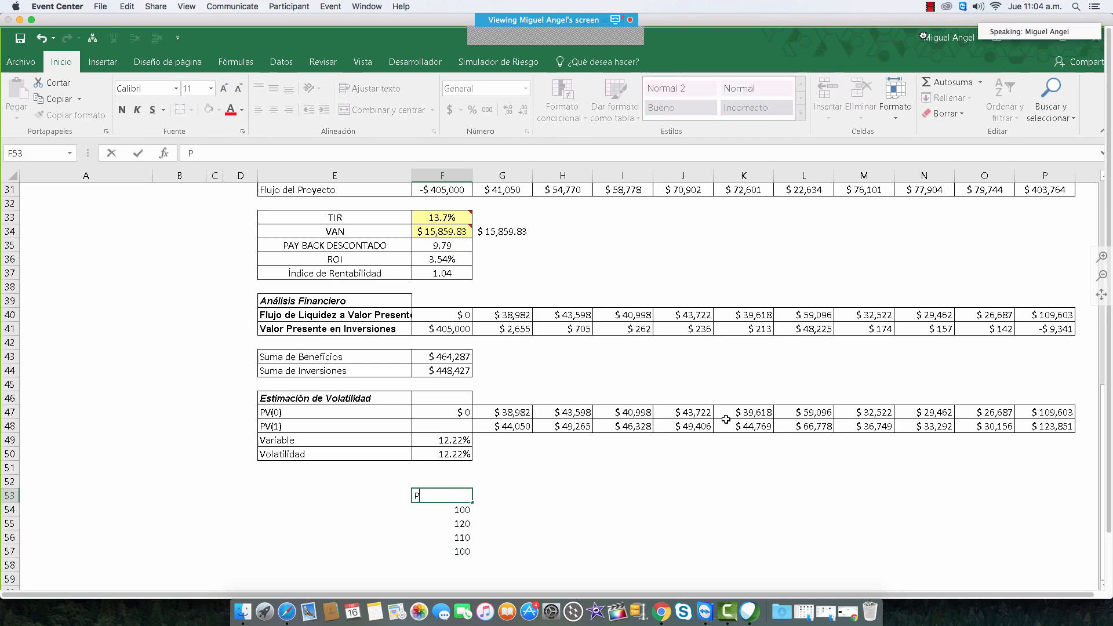
pyautogui.write('recio')
pyautogui.hotkey('ctrl', 'Return')
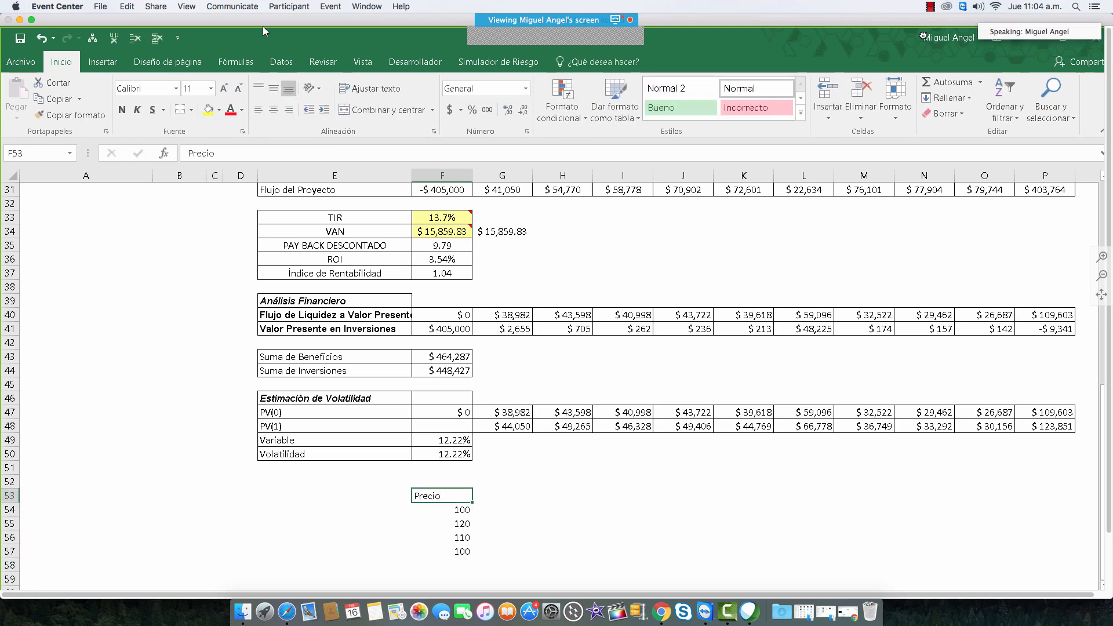
pyautogui.click(274, 110)
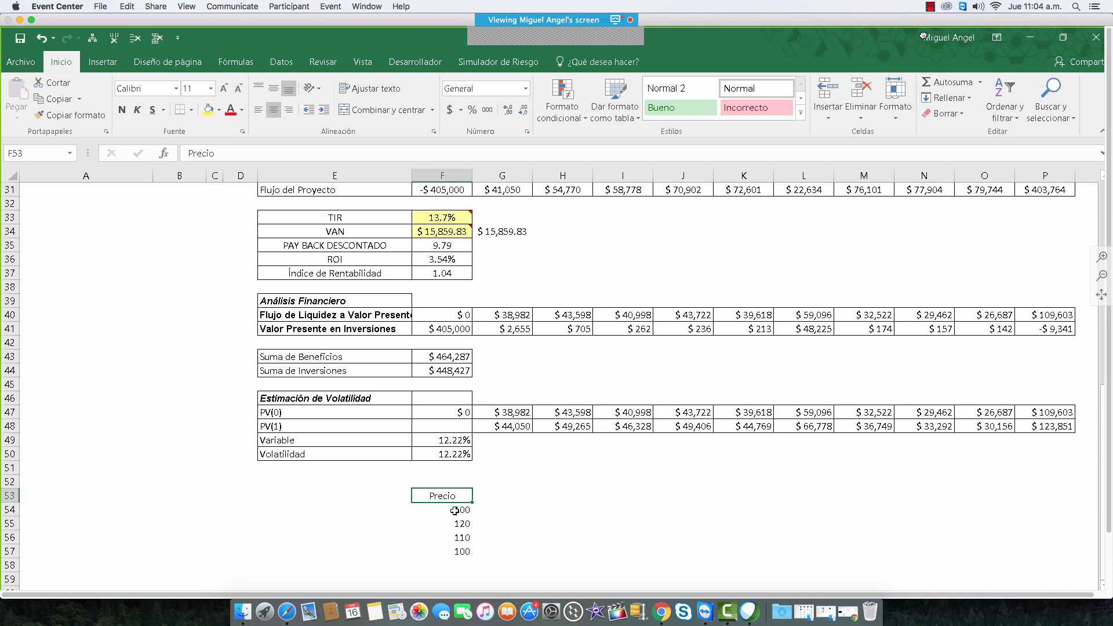
pyautogui.moveTo(455, 510); pyautogui.dragTo(455, 551)
pyautogui.click(273, 110)
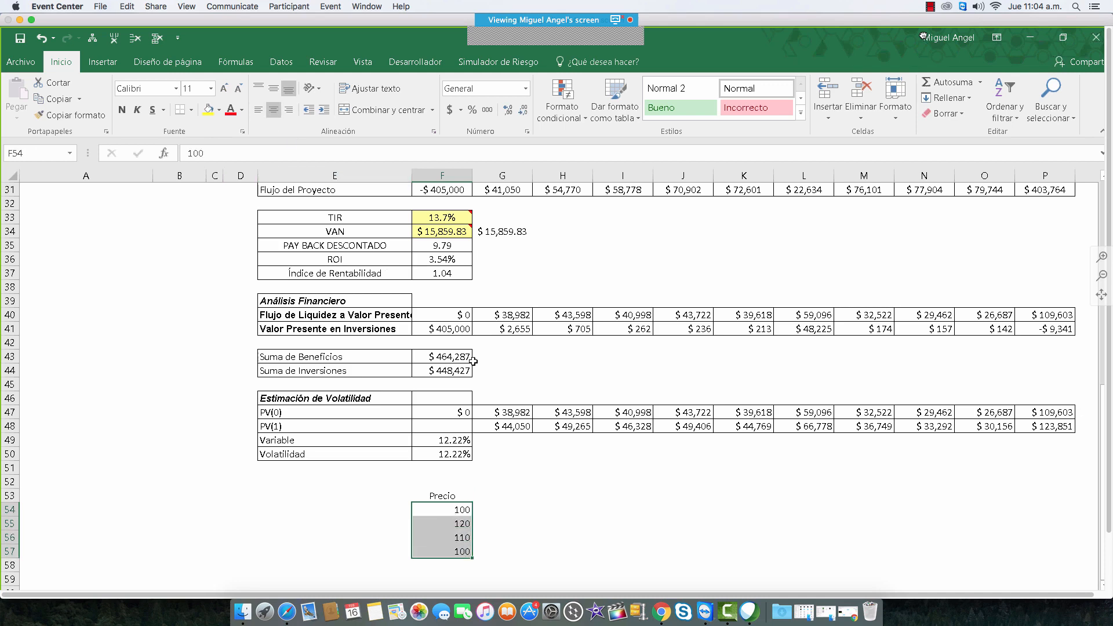
# Step: Calculate the first logarithmic return in G55 with the formula +LN(F55/F54)
pyautogui.click(510, 521)
pyautogui.write('+ln(')
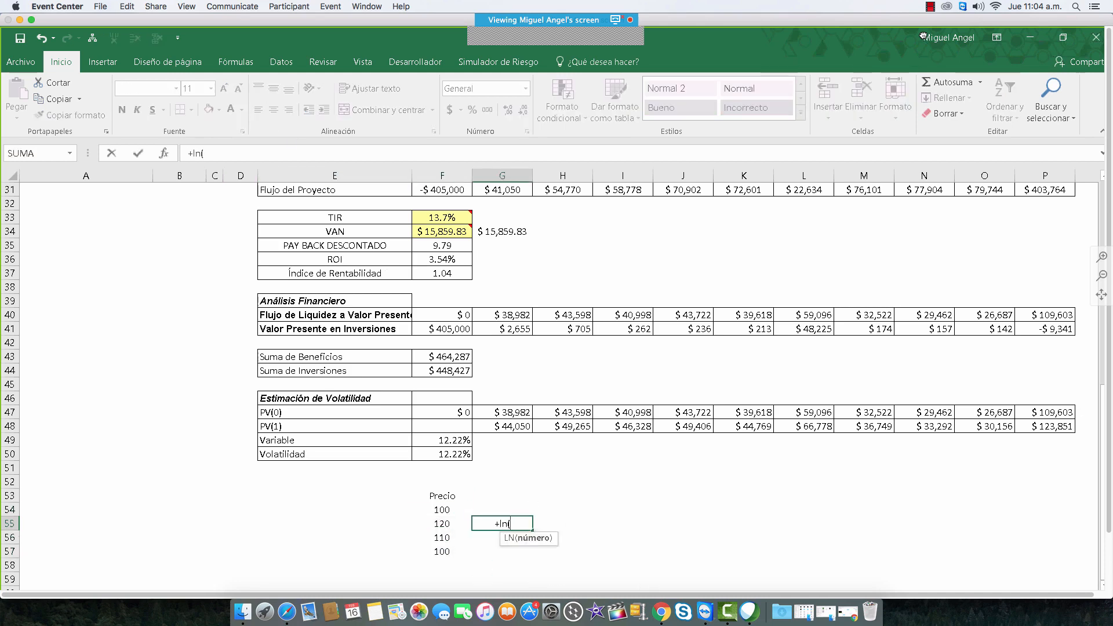
pyautogui.press('Down')
pyautogui.press('Up')
pyautogui.press('Left')
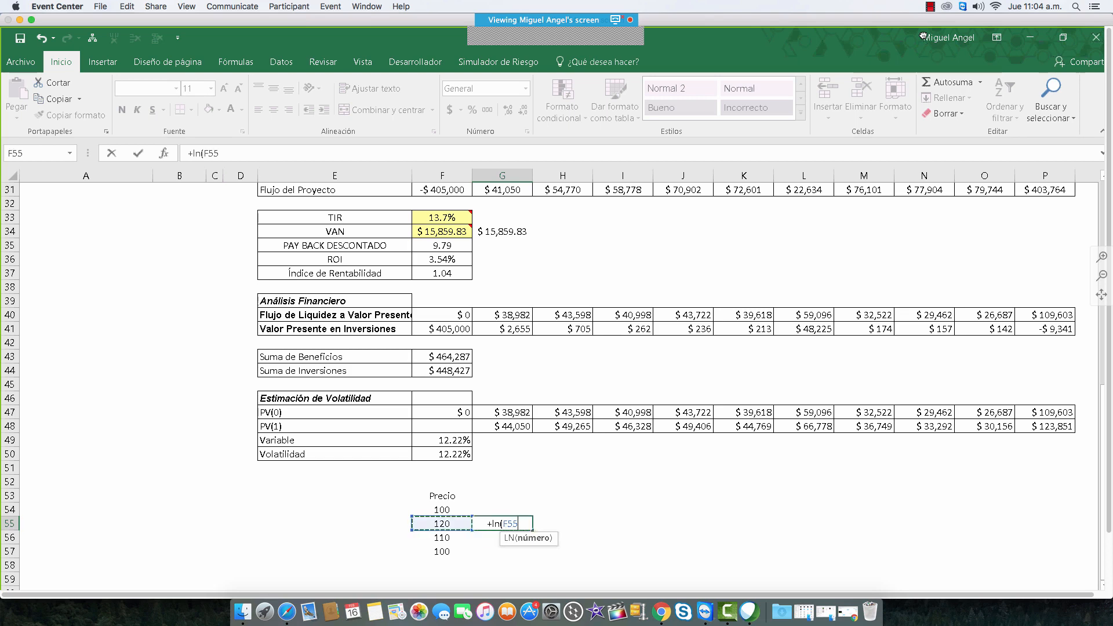
pyautogui.write('/')
pyautogui.press('Up')
pyautogui.press('Left')
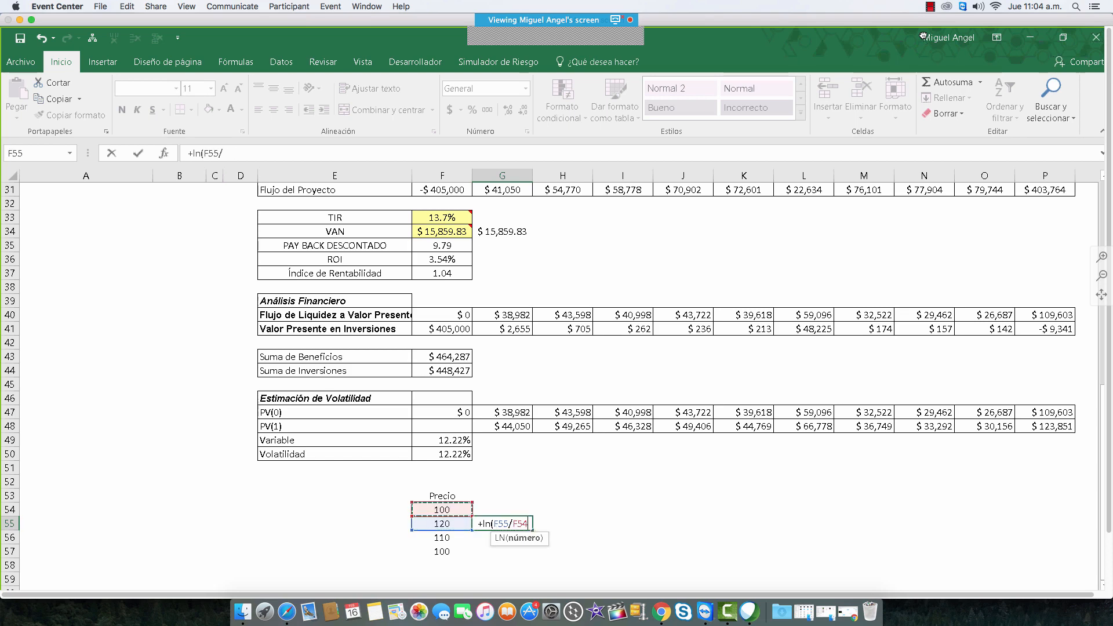
pyautogui.write(')')
pyautogui.press('Return')
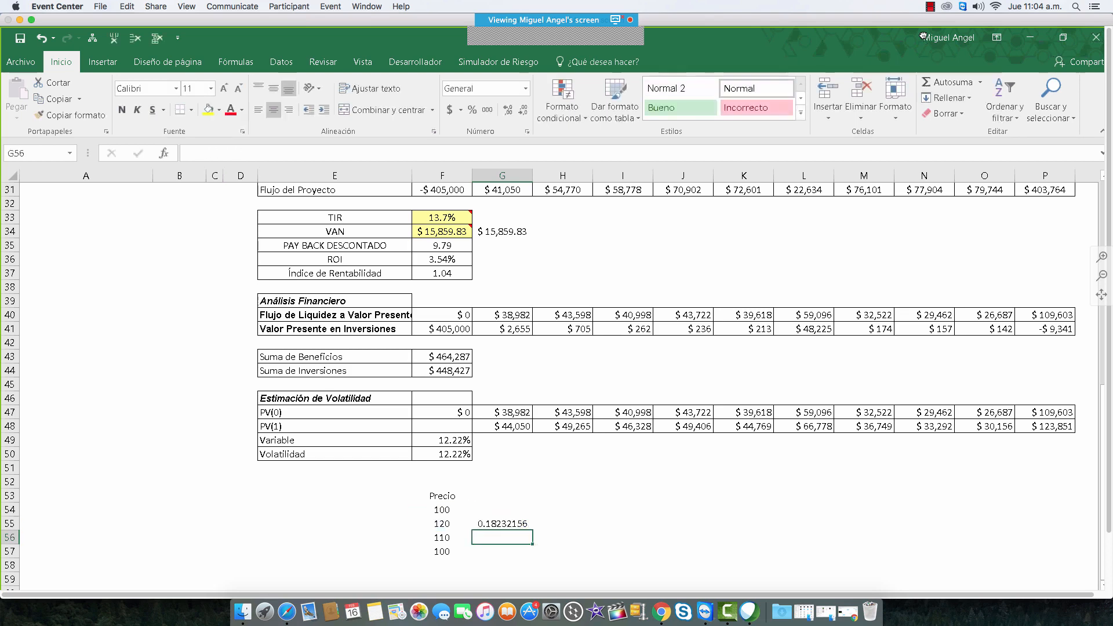
# Step: Copy the logarithmic return formula down to G57 and format the three returns as percentages with two decimals
pyautogui.click(502, 524)
pyautogui.moveTo(531, 530); pyautogui.dragTo(531, 557)
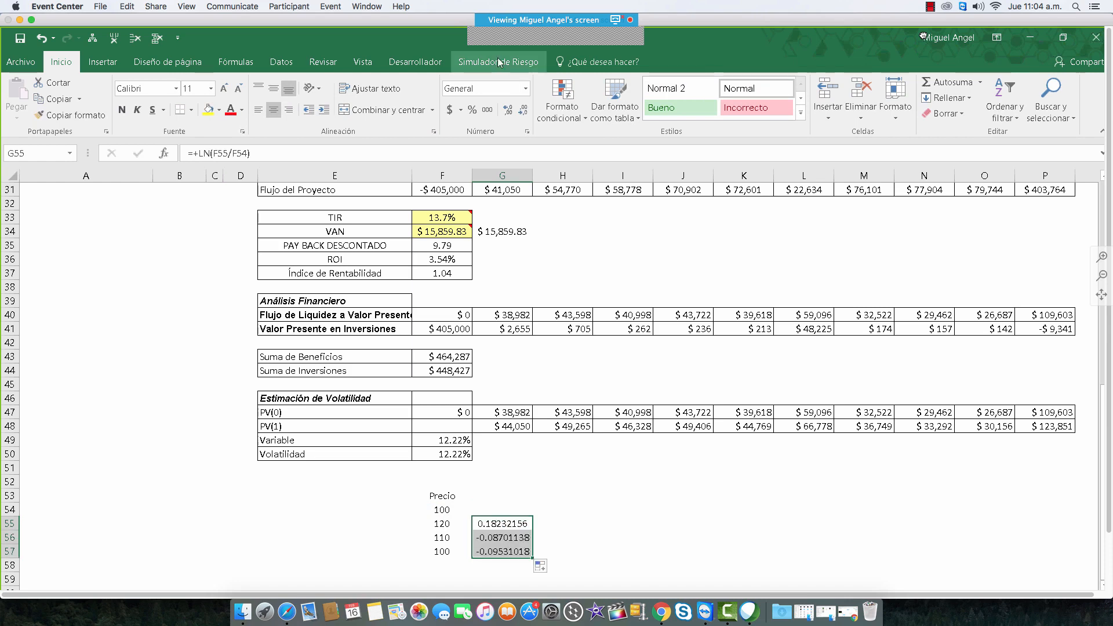
pyautogui.click(473, 109)
pyautogui.click(508, 110)
pyautogui.click(508, 109)
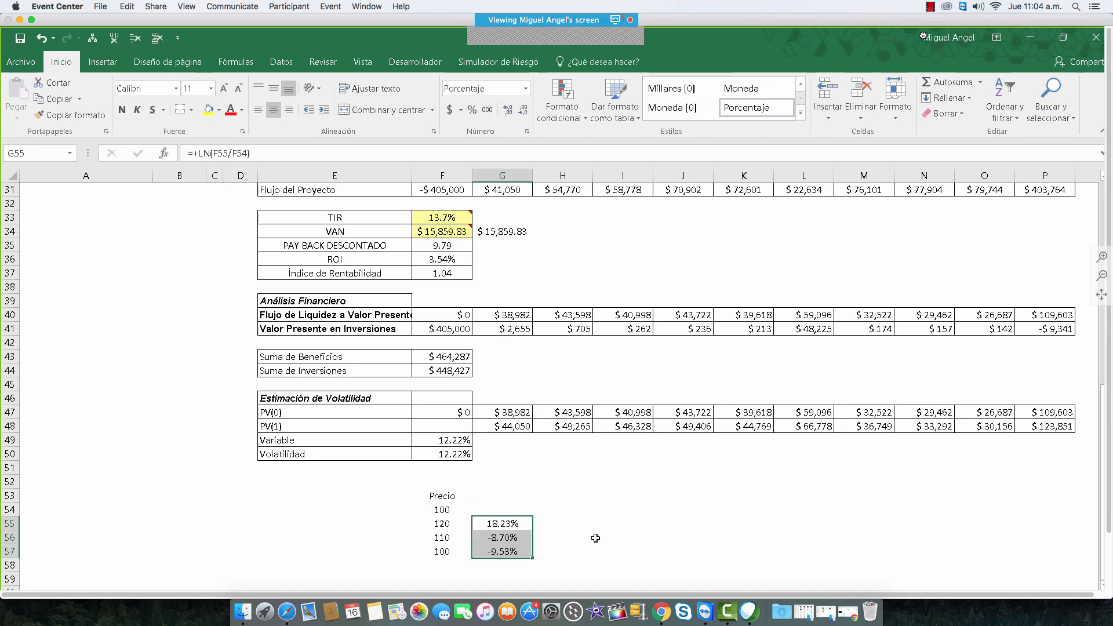
# Step: Add the heading Rentabilidad Continua in G53 above the logarithmic returns
pyautogui.click(496, 495)
pyautogui.write('Re')
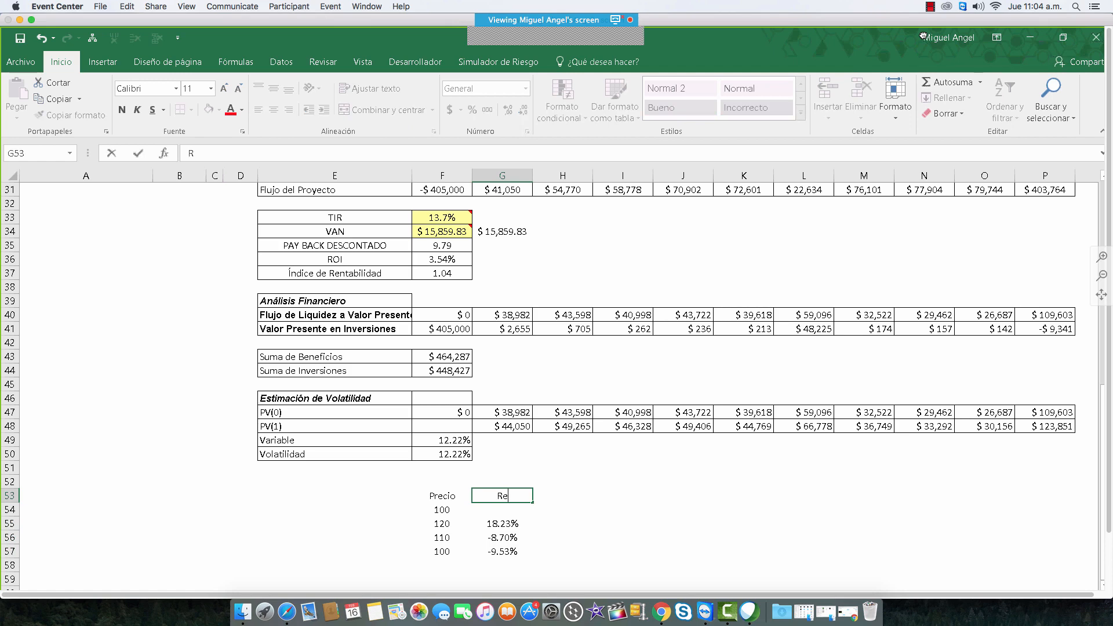
pyautogui.write('ntabilidad S')
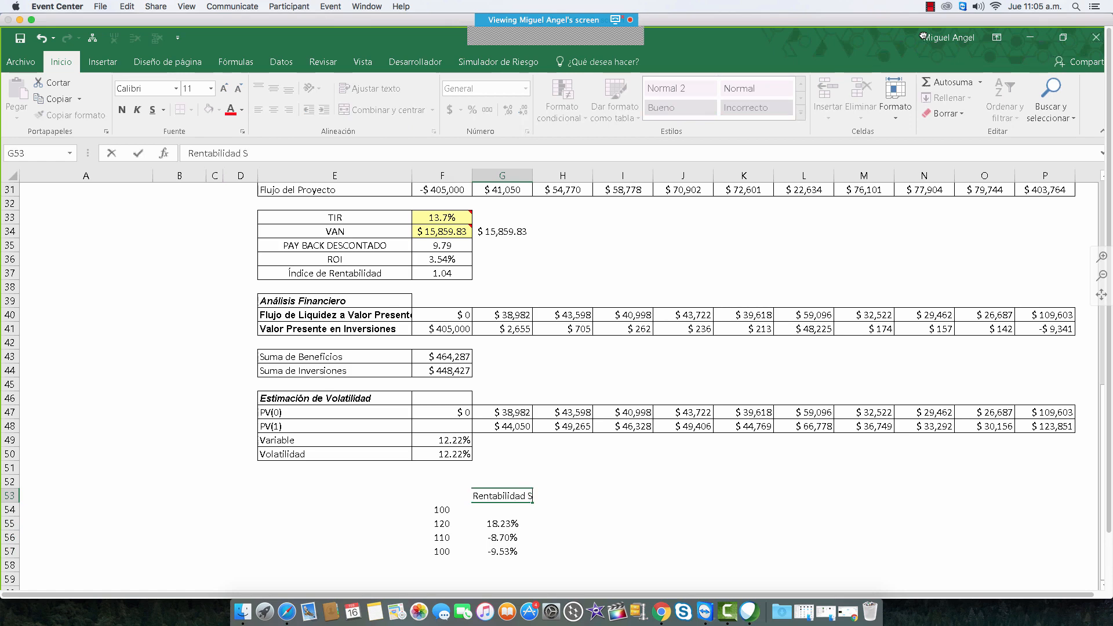
pyautogui.press('BackSpace')
pyautogui.write('Continua')
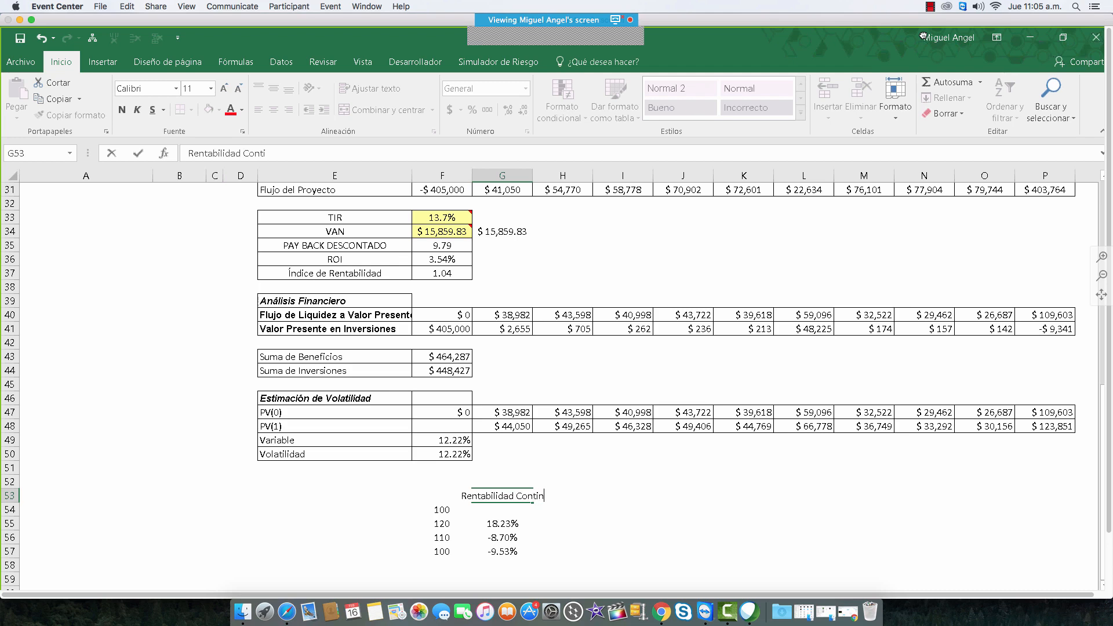
pyautogui.press('Return')
# Step: Calculate the average of the continuous returns in G58 with PROMEDIO(G55:G57)
pyautogui.press('Down')
pyautogui.press('Down')
pyautogui.press('Down')
pyautogui.press('Down')
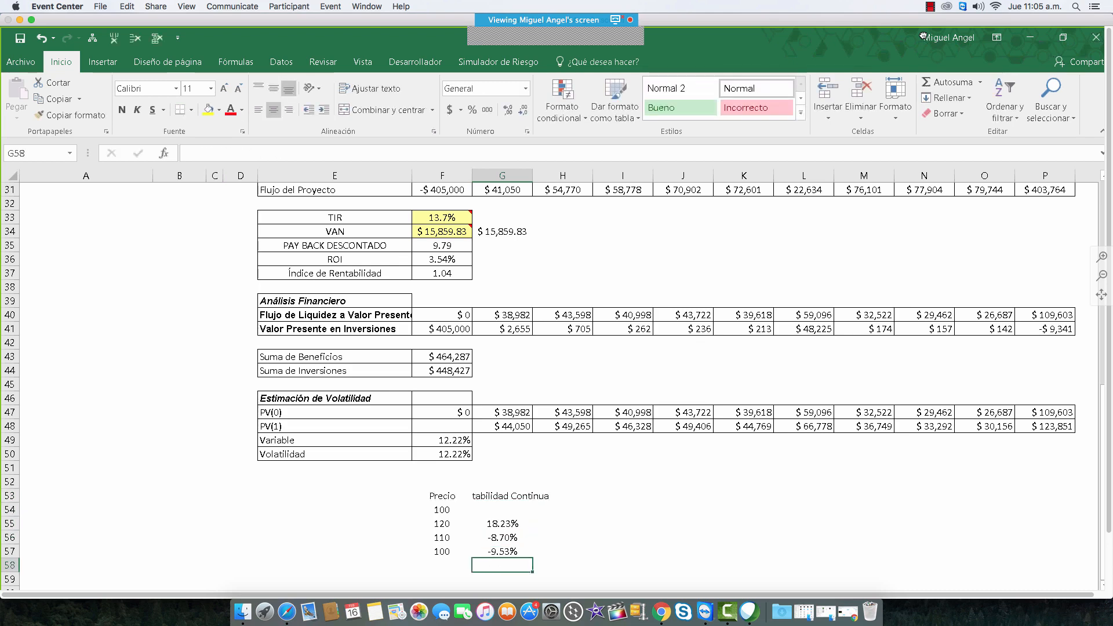
pyautogui.write('+PROMEDIO(')
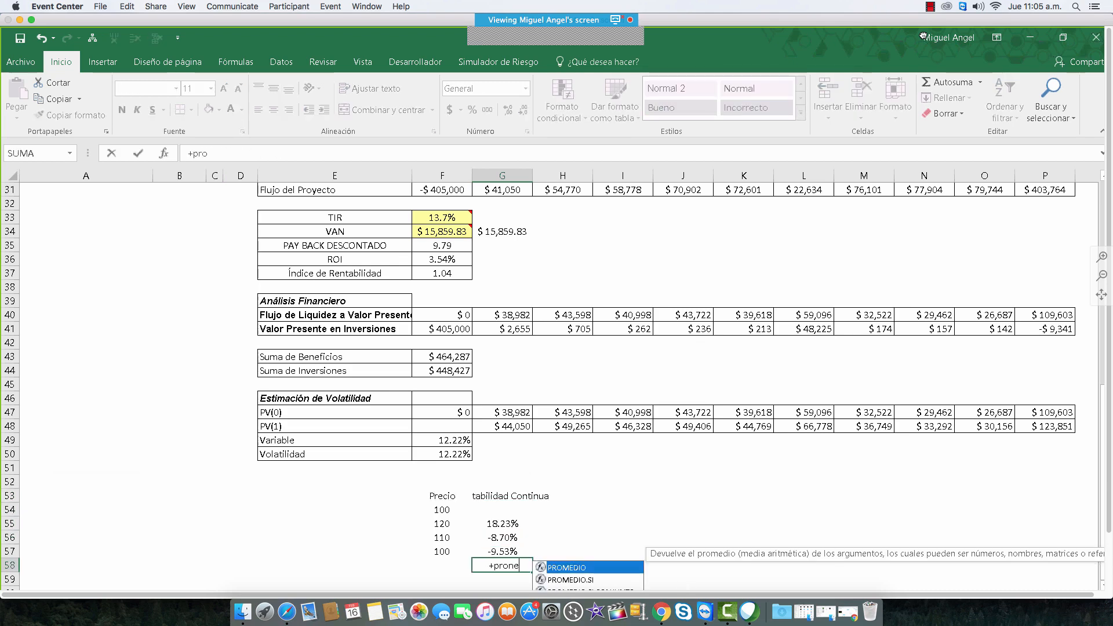
pyautogui.press('Left')
pyautogui.press('Up')
pyautogui.press('Up')
pyautogui.press('Up')
pyautogui.press('Right')
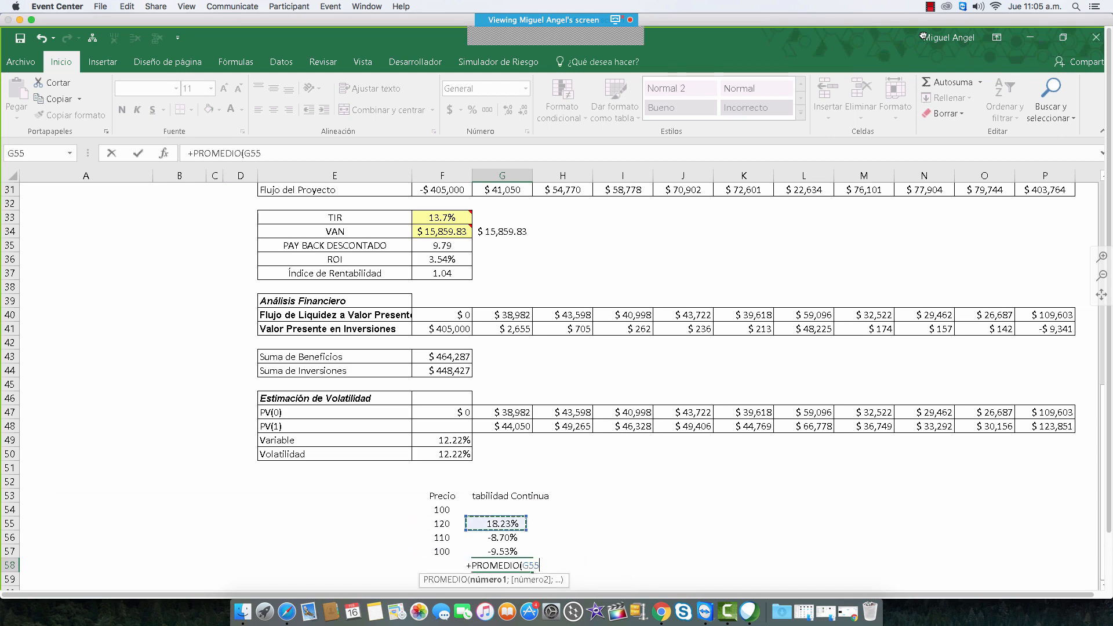
pyautogui.hotkey('shift', 'Down')
pyautogui.hotkey('shift', 'Down')
pyautogui.press('Return')
pyautogui.press('Up')
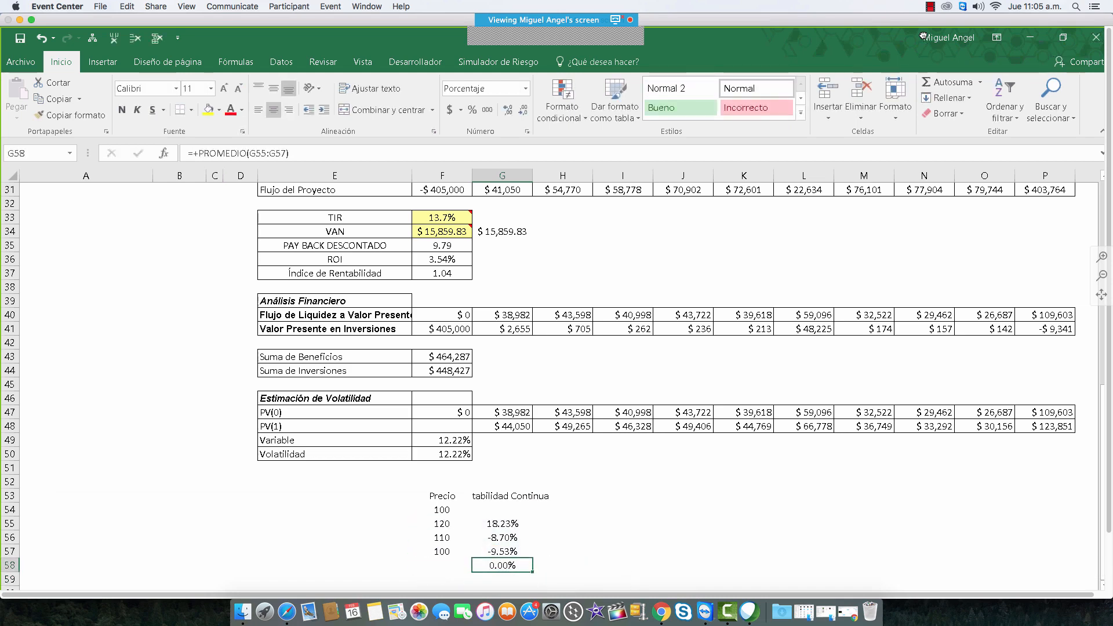
# Step: Review the sample prices in column F, the continuous returns beside them and the average in G58
pyautogui.click(453, 510)
pyautogui.click(400, 509)
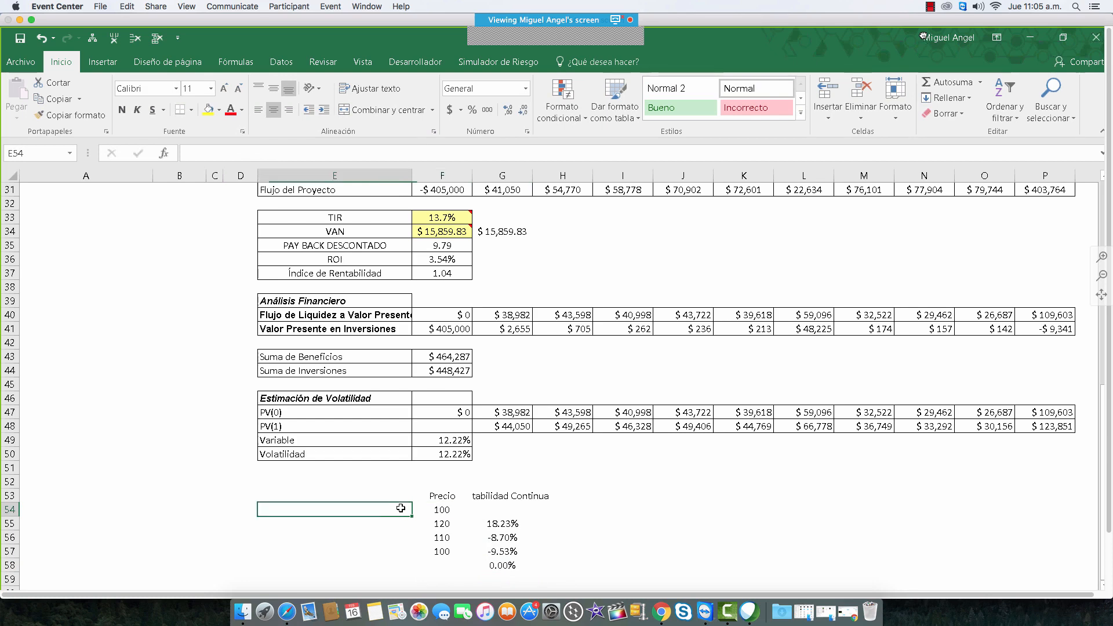
pyautogui.press('Right')
pyautogui.press('Down')
pyautogui.press('Down')
pyautogui.press('Down')
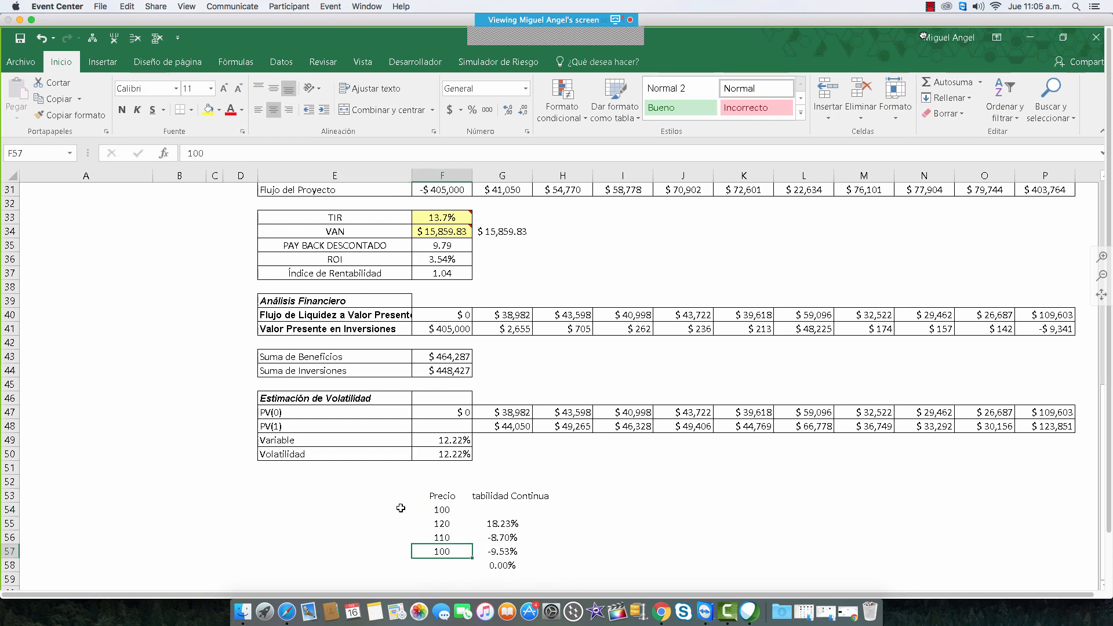
pyautogui.press('Down')
pyautogui.press('Right')
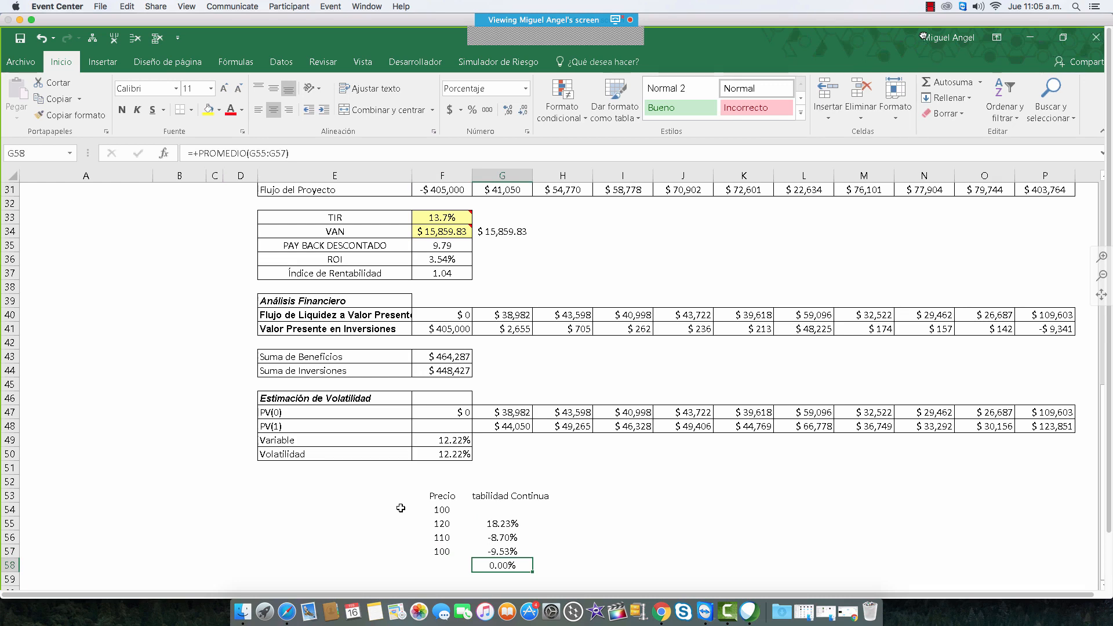
pyautogui.press('Up')
pyautogui.press('Up')
pyautogui.press('Up')
pyautogui.press('Up')
pyautogui.press('Up')
pyautogui.press('Down')
pyautogui.press('Down')
pyautogui.press('Down')
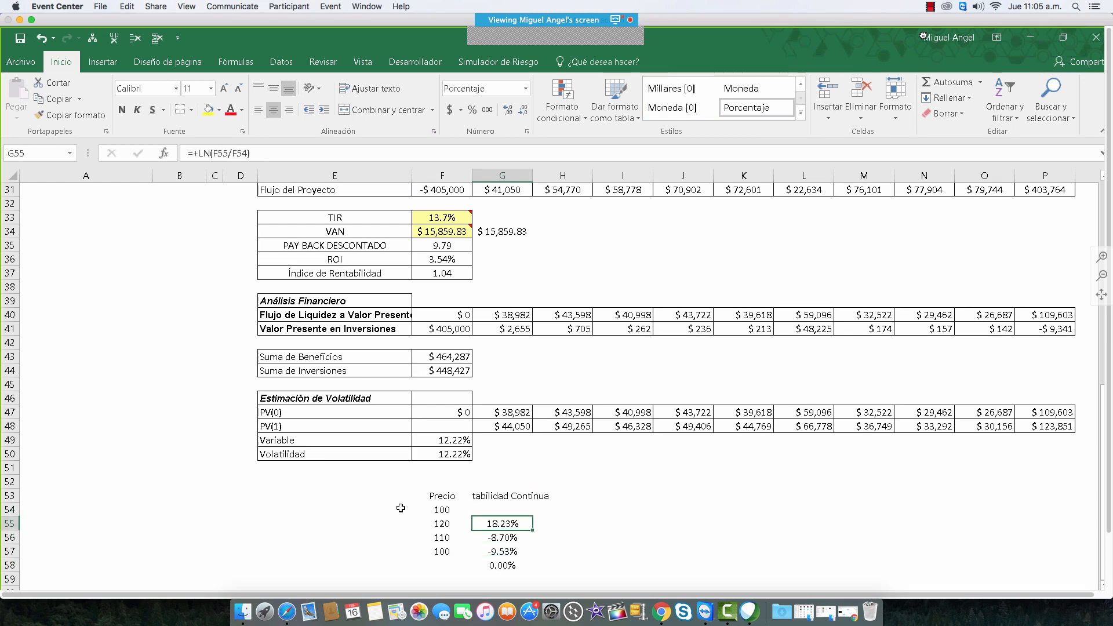
# Step: Calculate the sample standard deviation of the continuous returns in I55 with DESVEST.M(G55:G57)
pyautogui.press('Right')
pyautogui.press('Left')
pyautogui.press('Up')
pyautogui.press('Up')
pyautogui.press('Right')
pyautogui.press('Right')
pyautogui.press('Down')
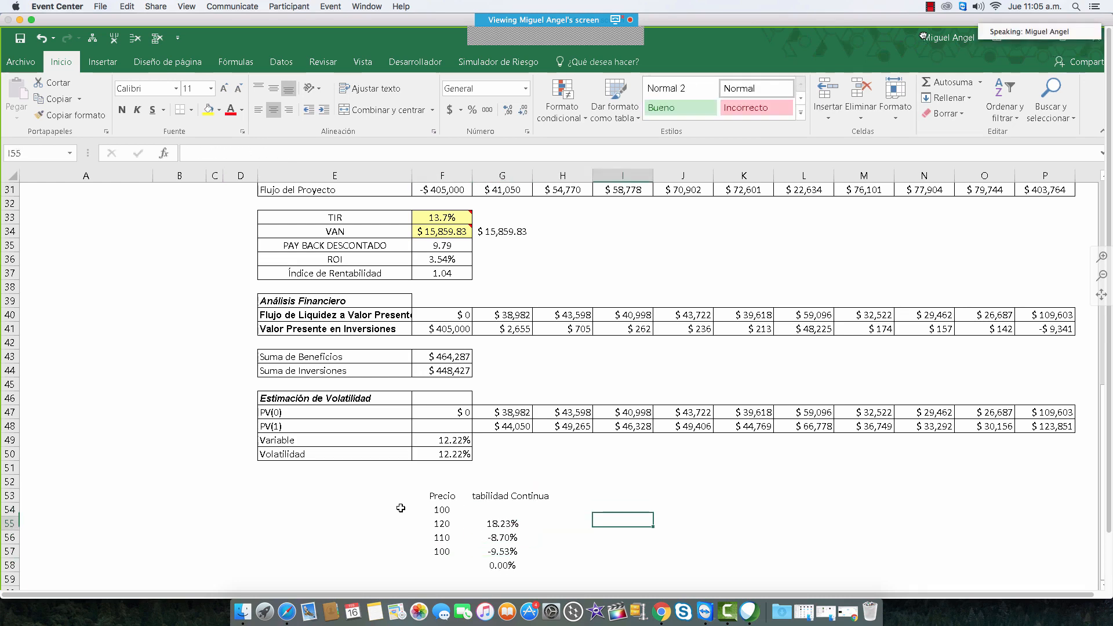
pyautogui.write('+dESVEST.M(')
pyautogui.press('Down')
pyautogui.press('Tab')
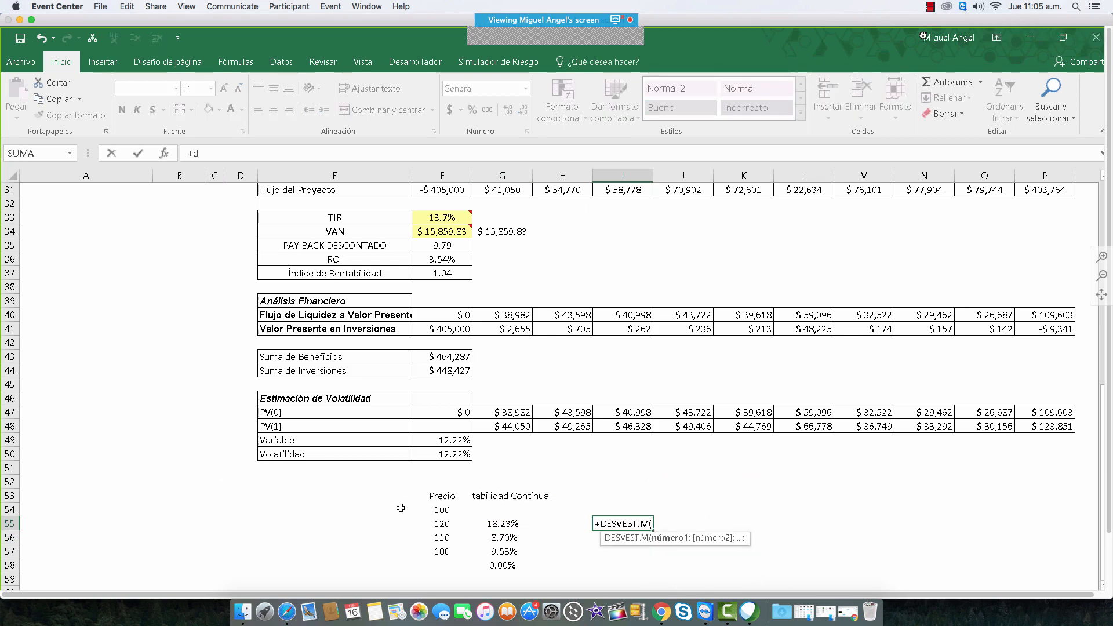
pyautogui.press('Left')
pyautogui.press('Left')
pyautogui.press('Down')
pyautogui.press('Up')
pyautogui.hotkey('shift', 'Down')
pyautogui.hotkey('shift', 'Down')
pyautogui.press('Return')
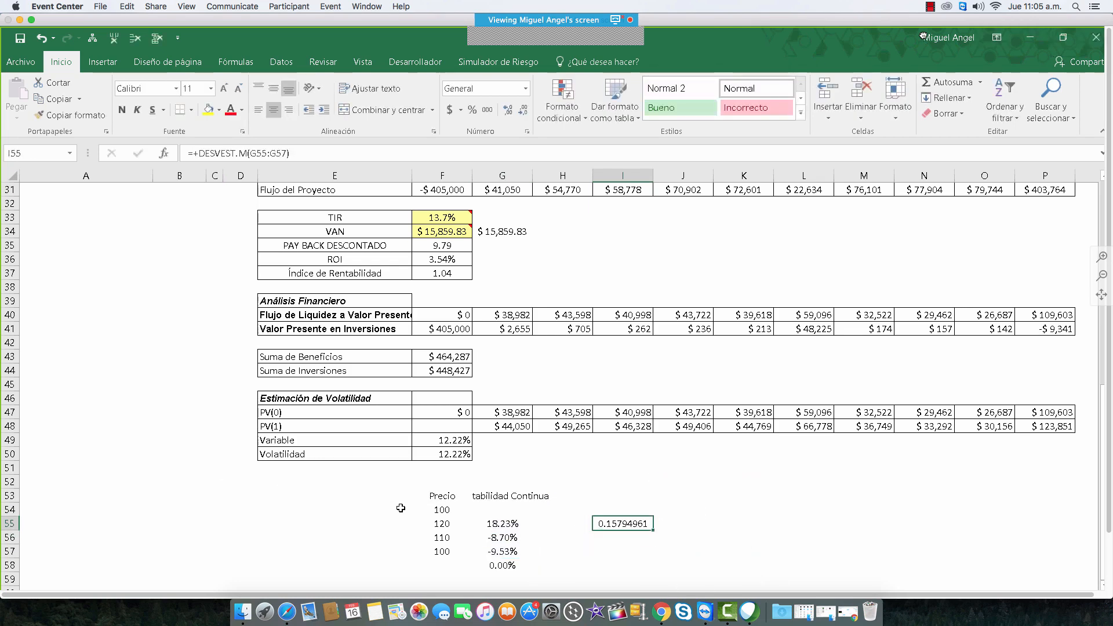
# Step: Format the standard deviation in I55 as a percentage with two decimals
pyautogui.click(473, 109)
pyautogui.click(509, 110)
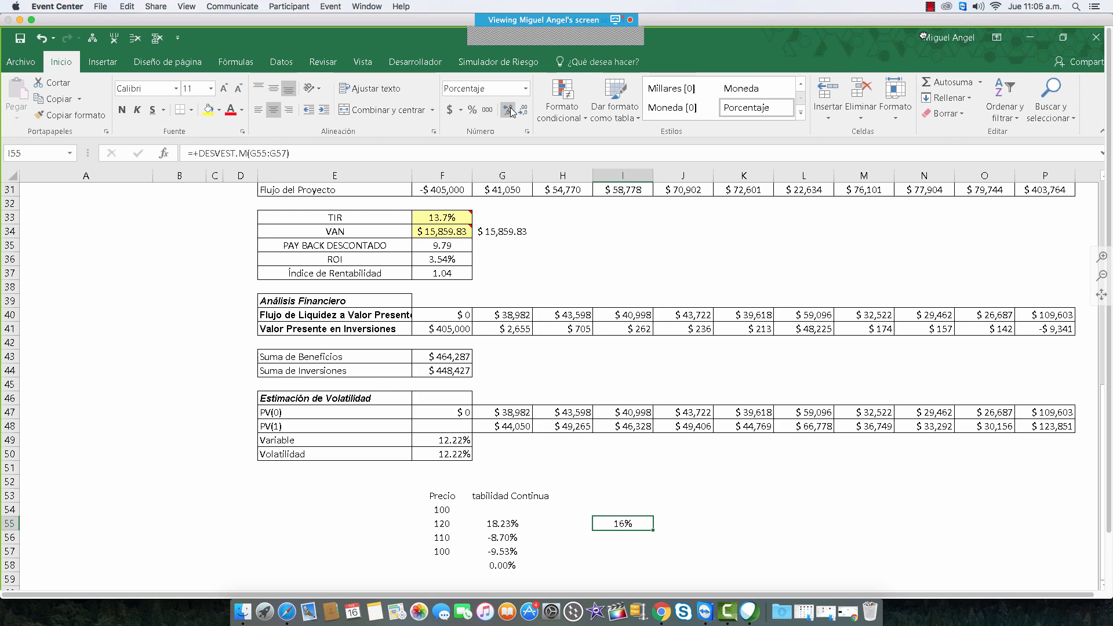
pyautogui.click(509, 110)
pyautogui.moveTo(442, 497); pyautogui.dragTo(442, 552)
pyautogui.click(623, 524)
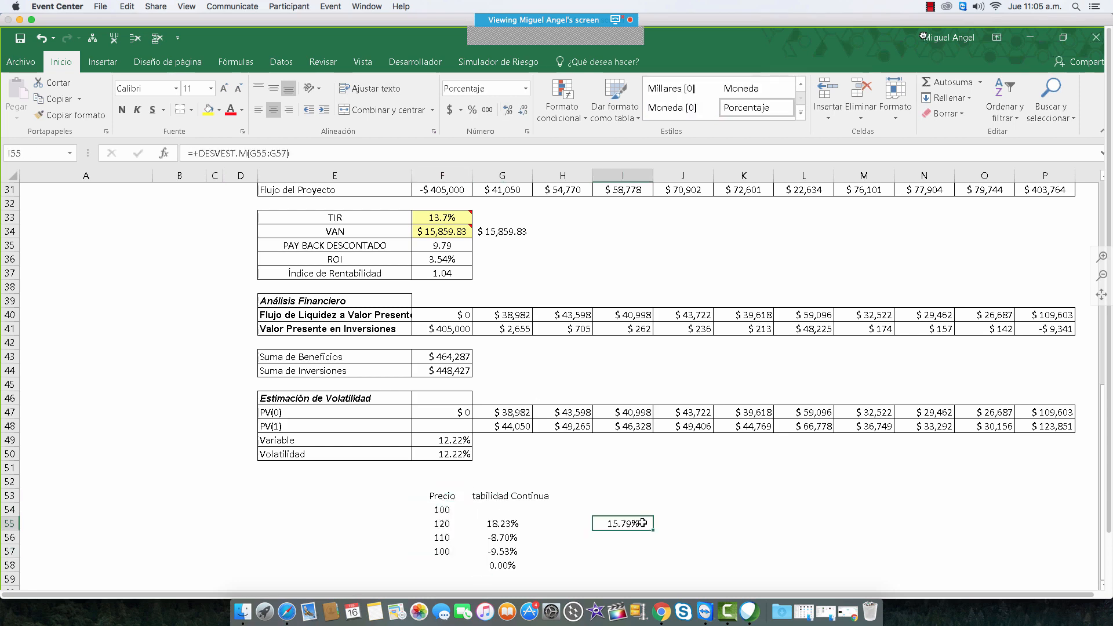
# Step: Examine the PV(0) formula in F47 and trace its references to the free cash flow, discount rate and period
pyautogui.scroll(1, 639, 524)
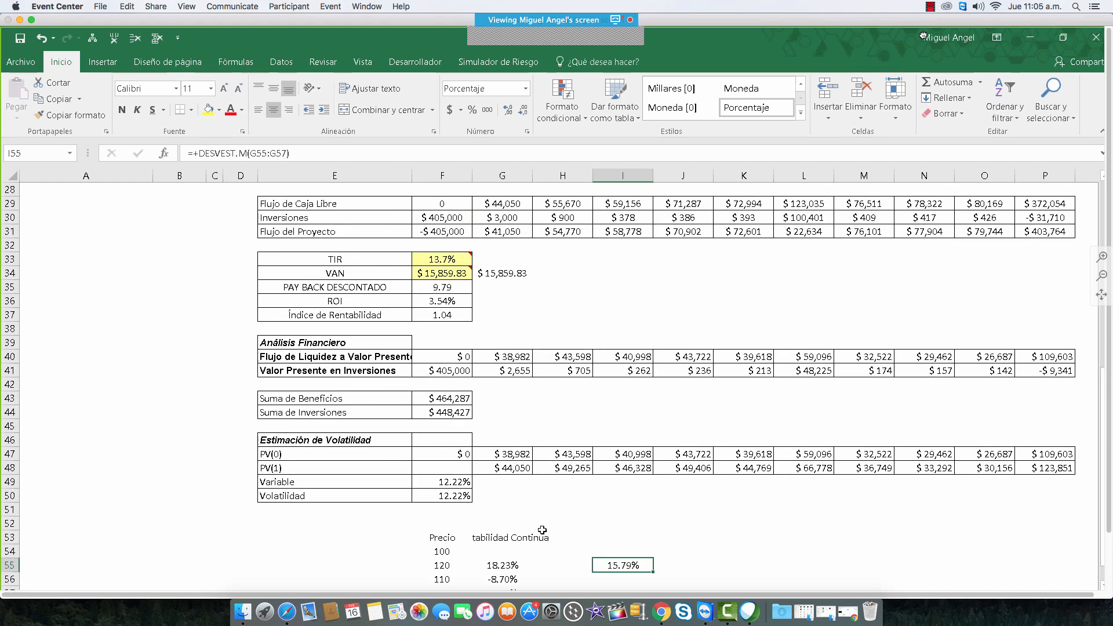
pyautogui.click(512, 454)
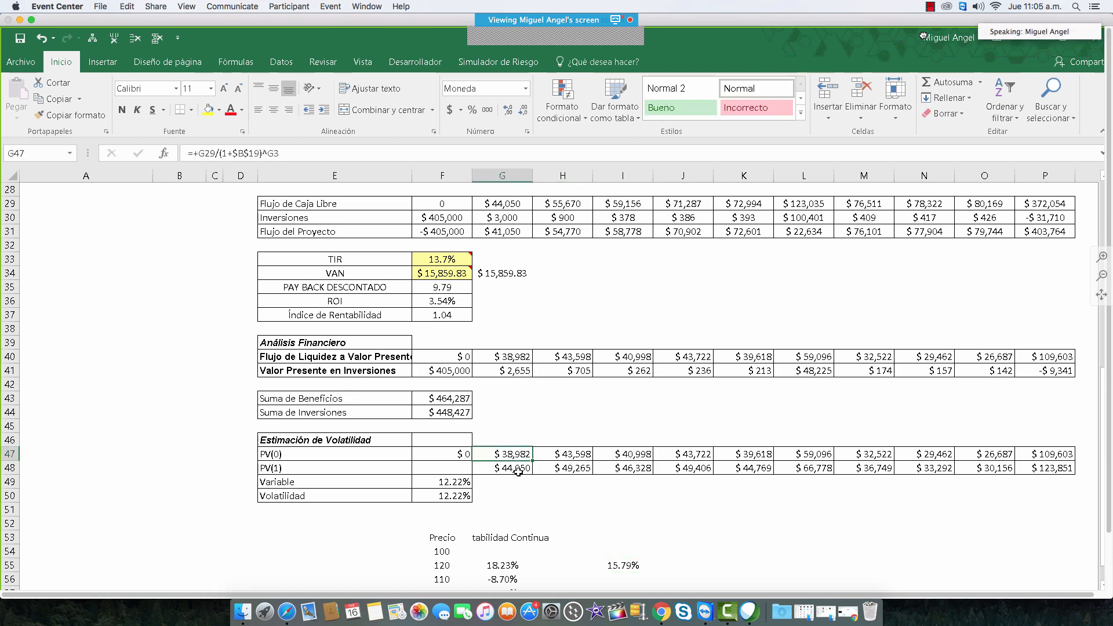
pyautogui.click(453, 457)
pyautogui.click(324, 153)
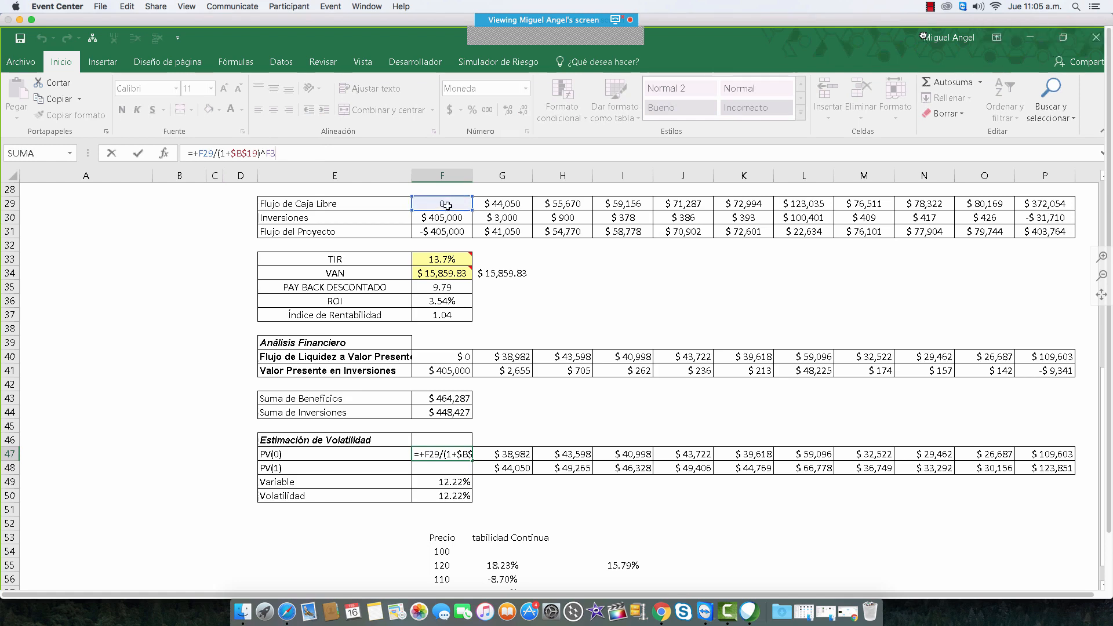
pyautogui.moveTo(1102, 372); pyautogui.dragTo(1102, 271)
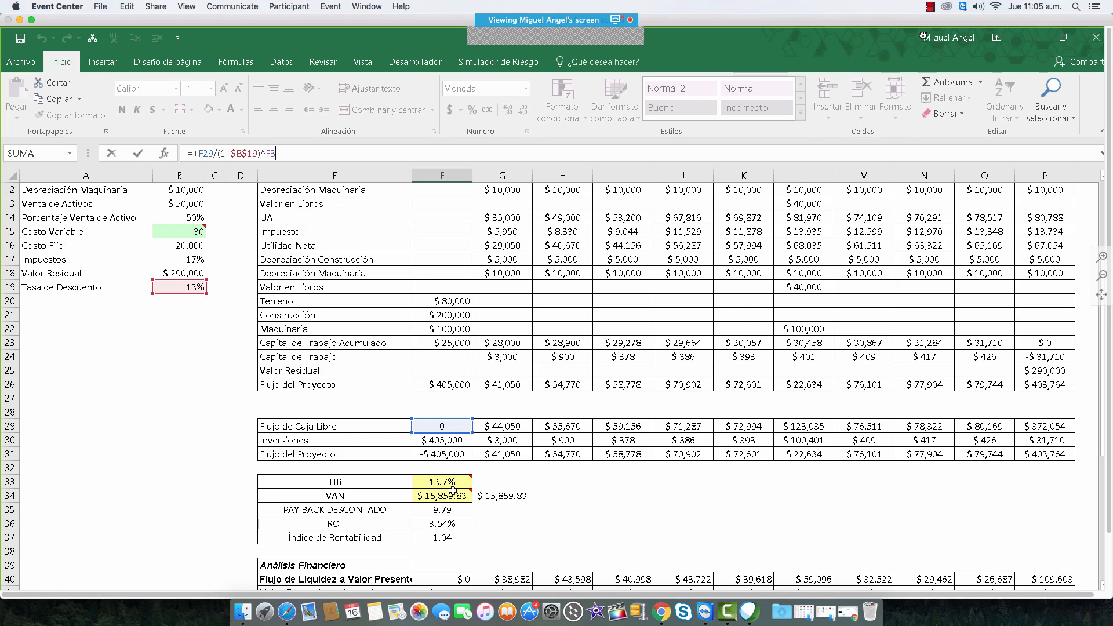
pyautogui.moveTo(1103, 432); pyautogui.dragTo(1103, 191)
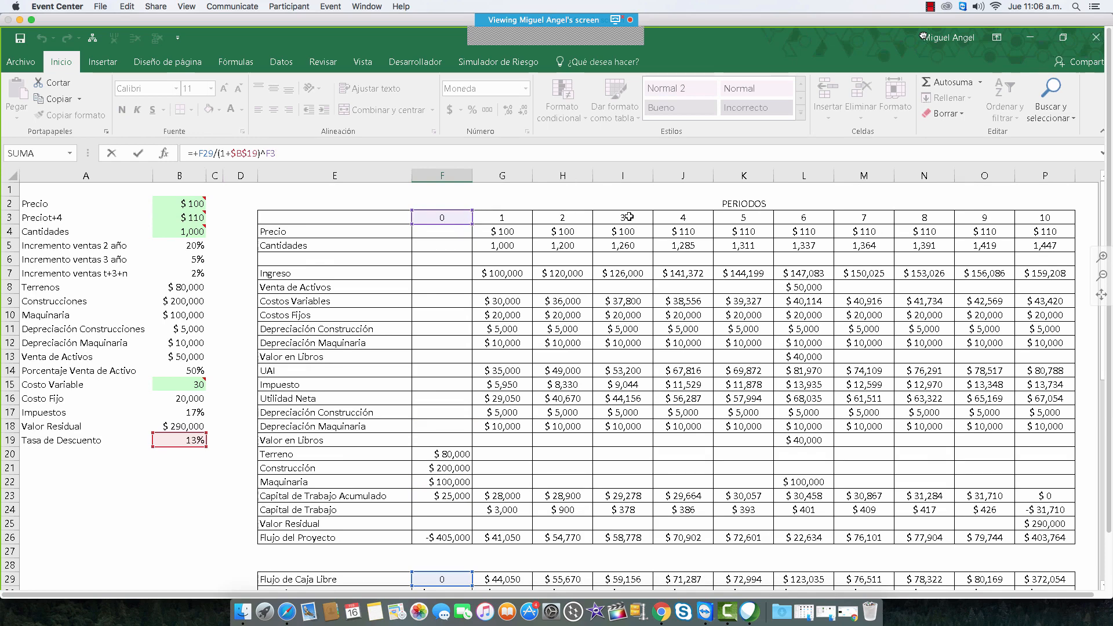
pyautogui.scroll(-8, 996, 446)
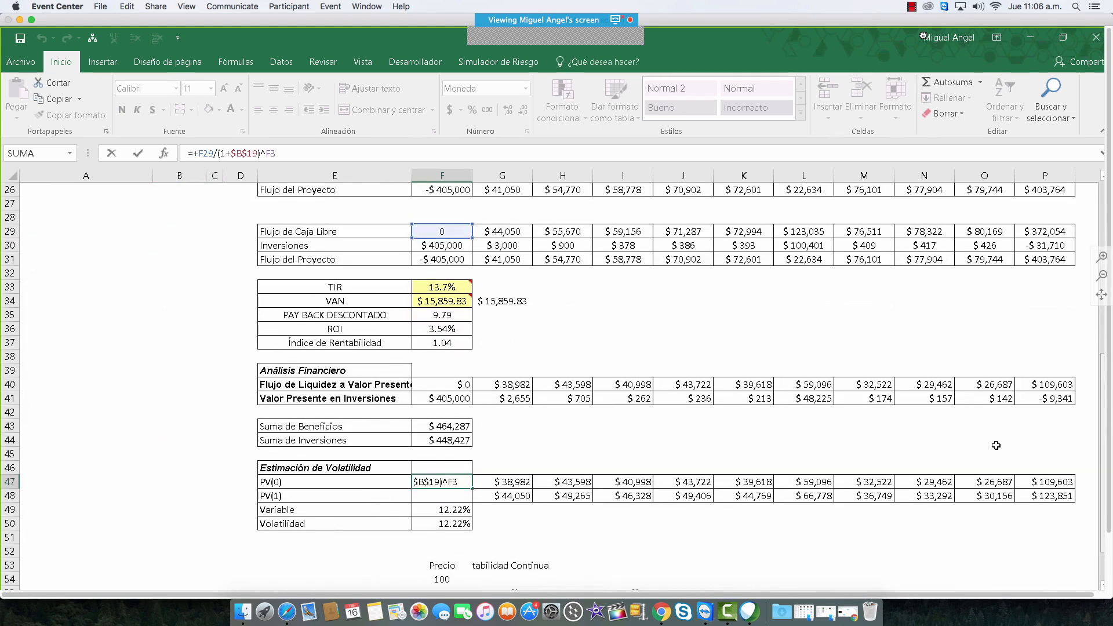
pyautogui.press('Return')
# Step: Inspect the period 1 PV(0) formula in G47 and trace its referenced cells, leaving the formula unchanged
pyautogui.click(510, 481)
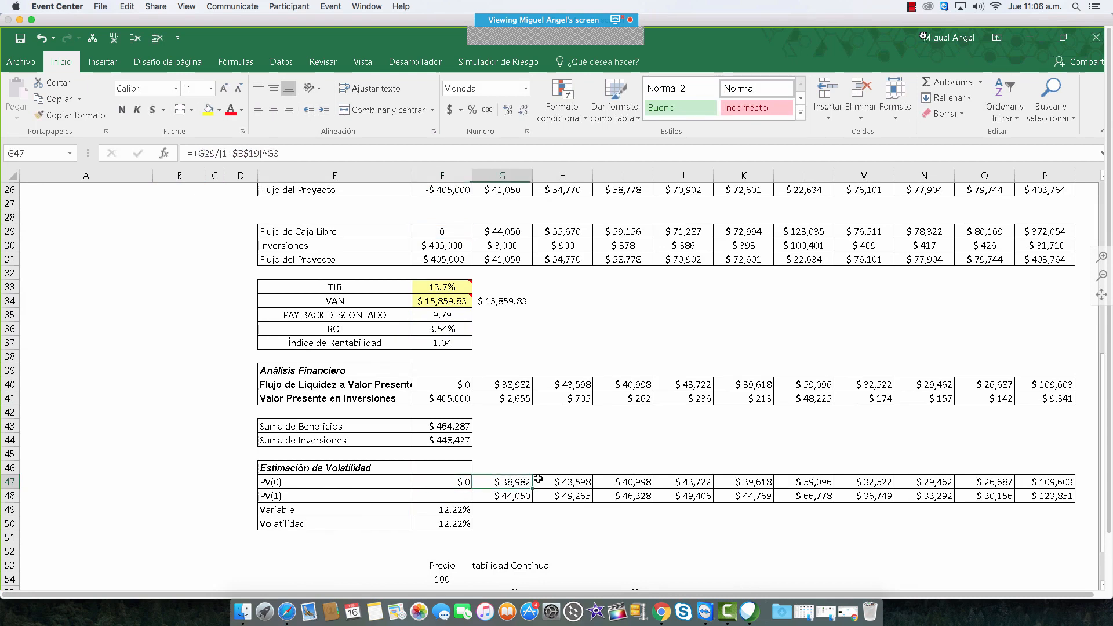
pyautogui.click(303, 154)
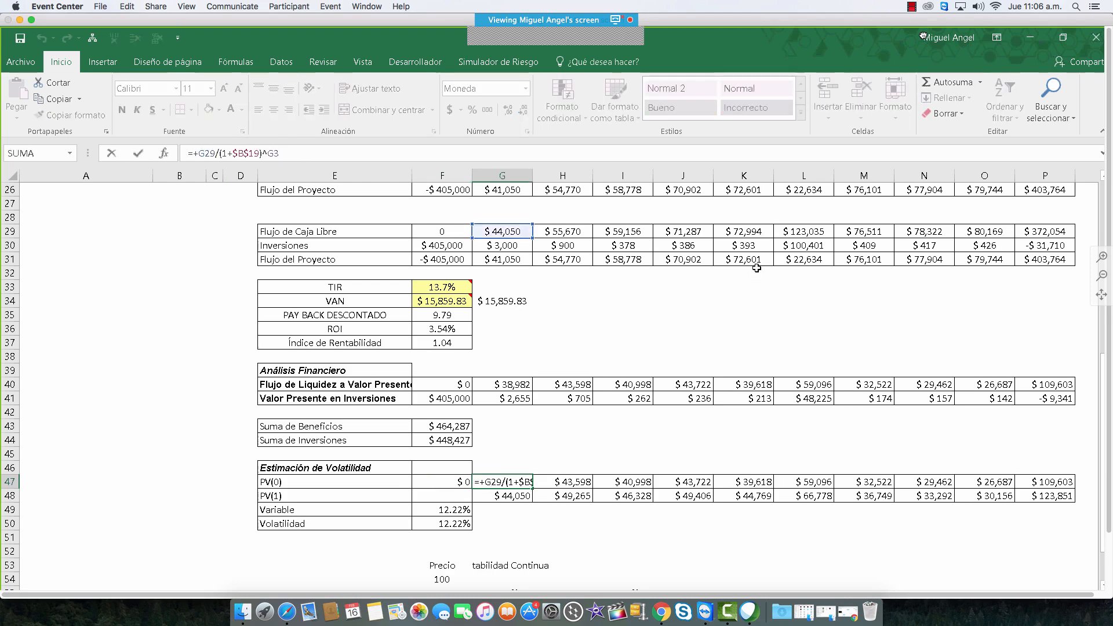
pyautogui.scroll(7, 667, 382)
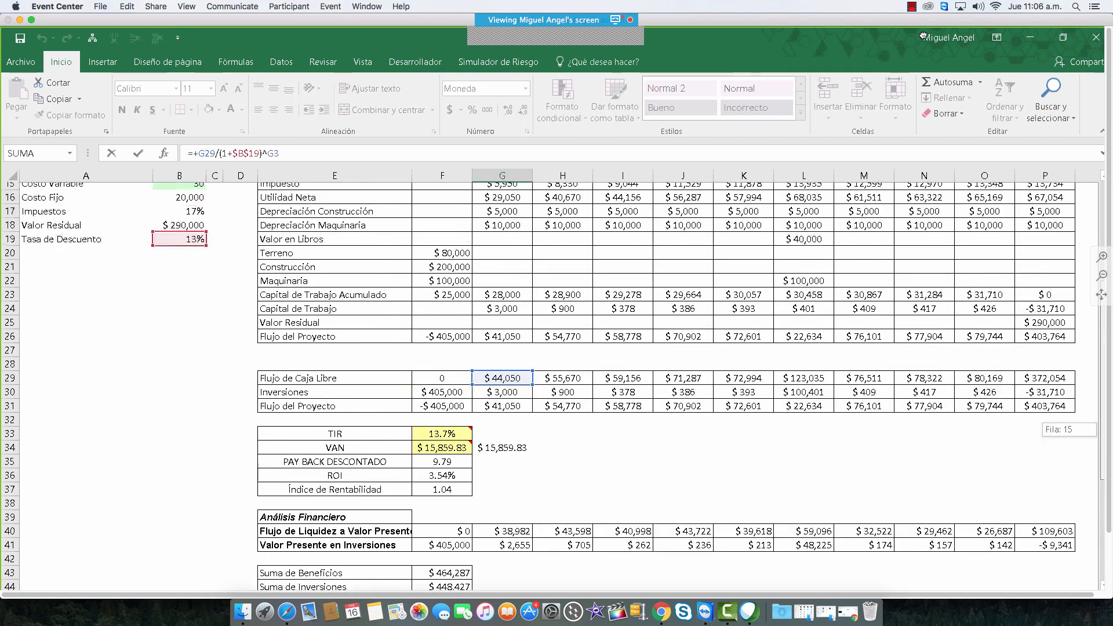
pyautogui.scroll(2, 667, 382)
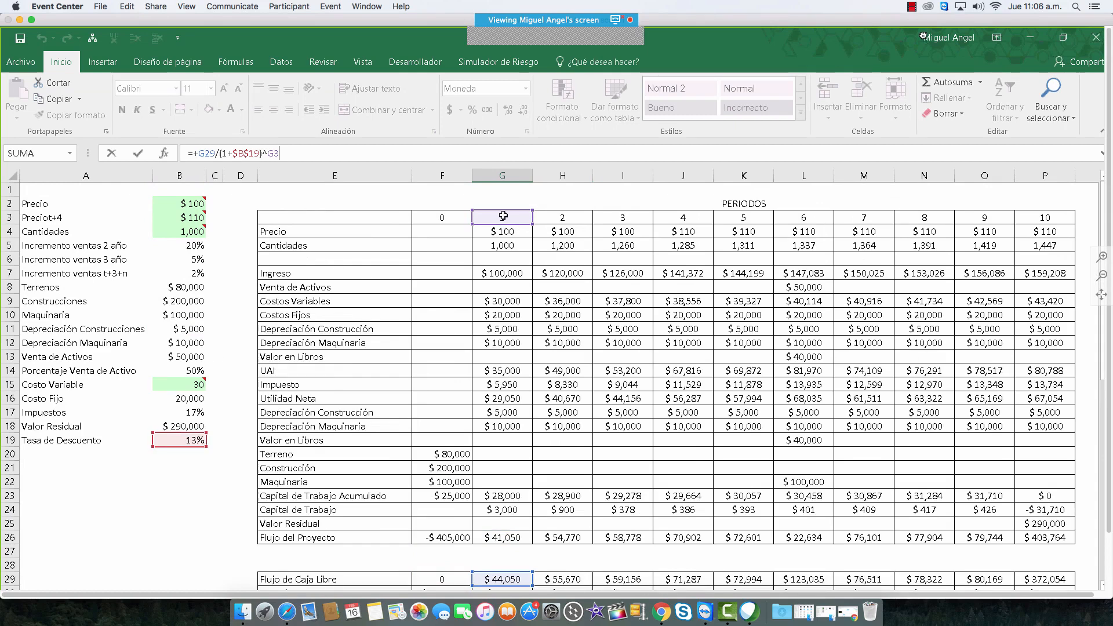
pyautogui.press('Escape')
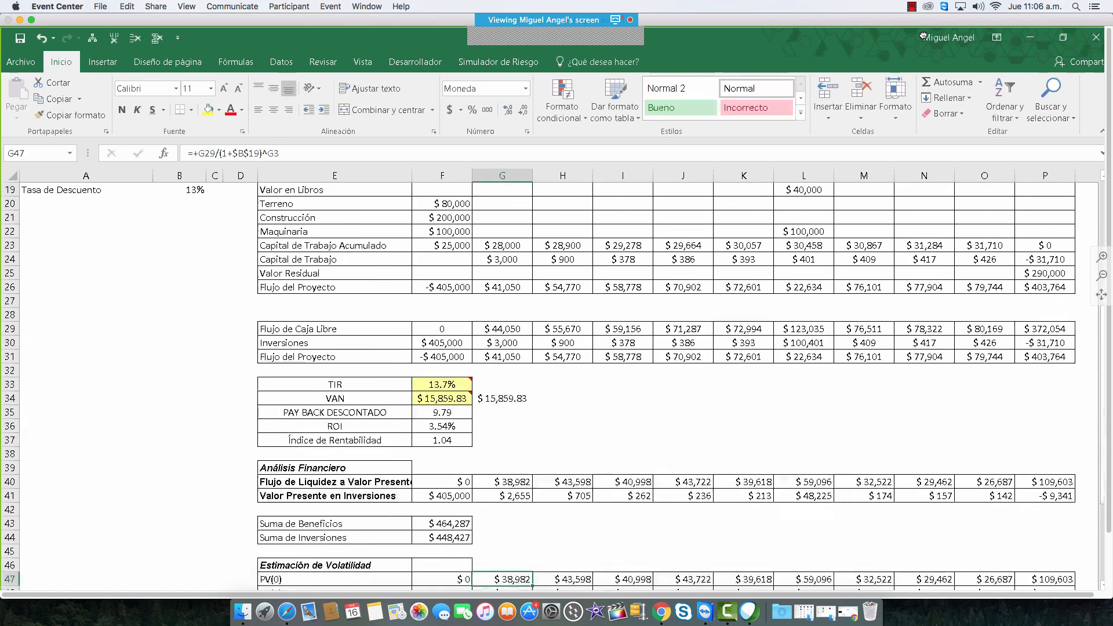
# Step: Go back to the sample price table and select the second price in F55
pyautogui.moveTo(1103, 328); pyautogui.dragTo(1103, 396)
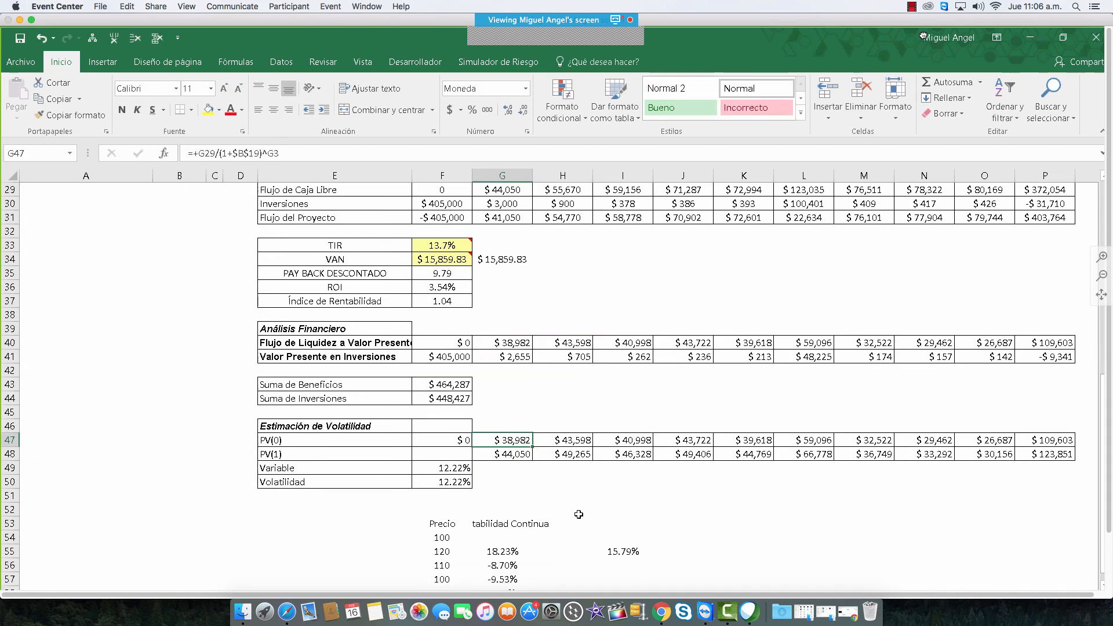
pyautogui.scroll(-3, 430, 429)
pyautogui.click(443, 427)
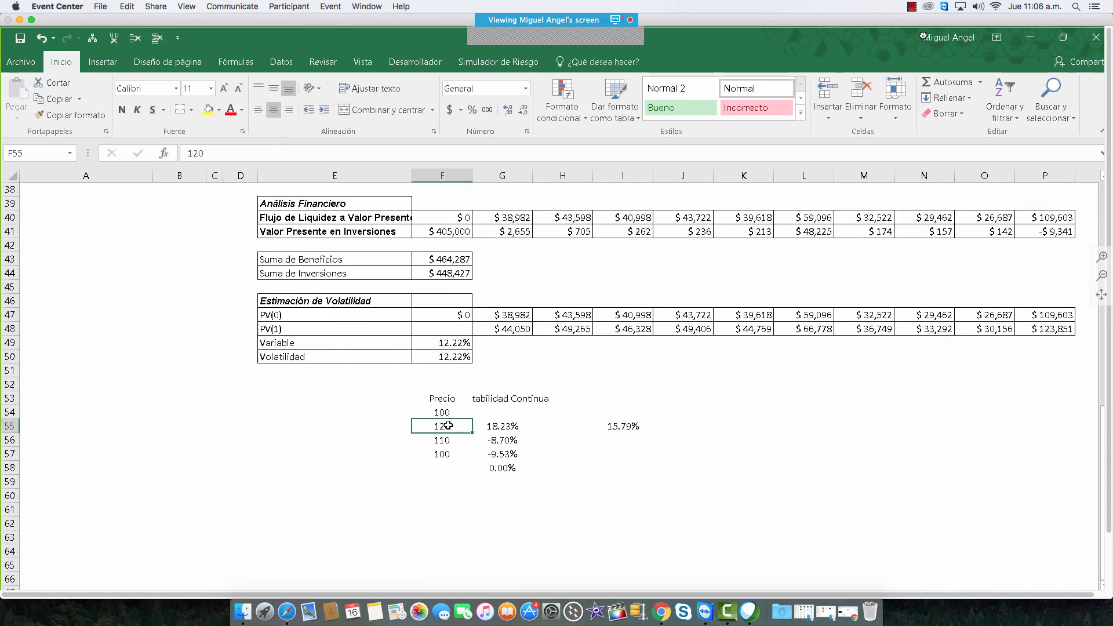
# Step: Examine the period 1 PV(1) formula in G48 and trace its references to the free cash flow, discount rate and period 0
pyautogui.click(443, 411)
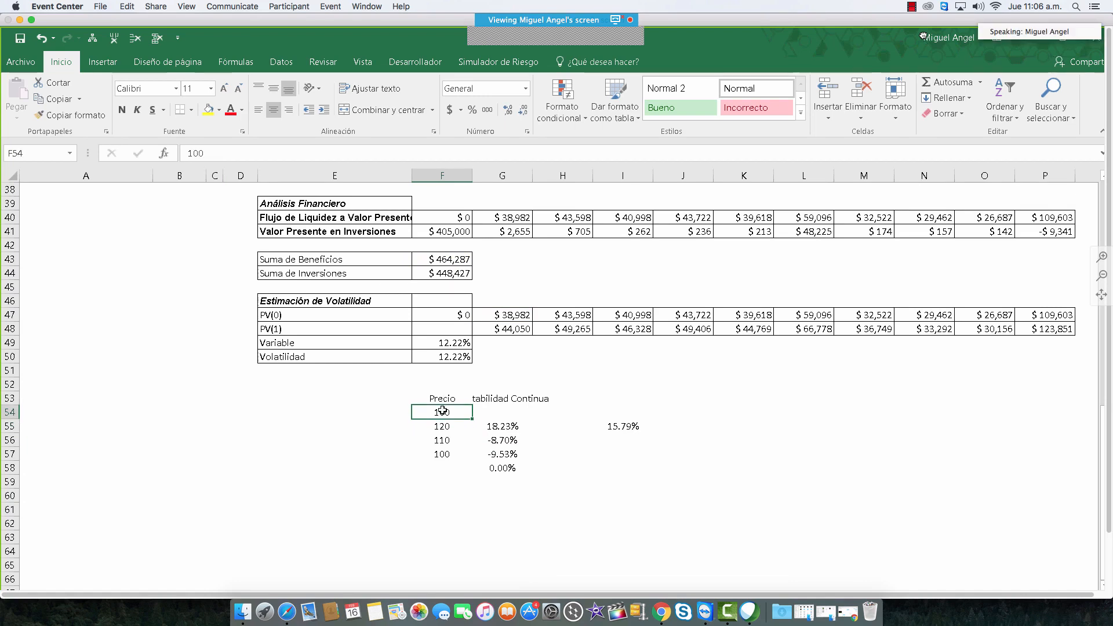
pyautogui.click(283, 331)
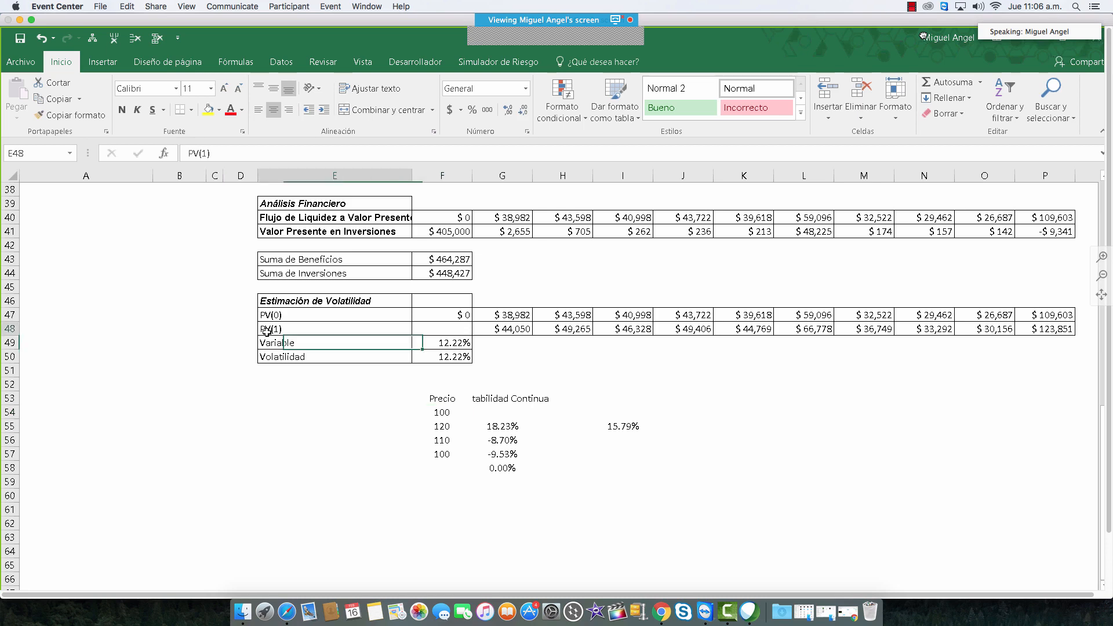
pyautogui.click(510, 328)
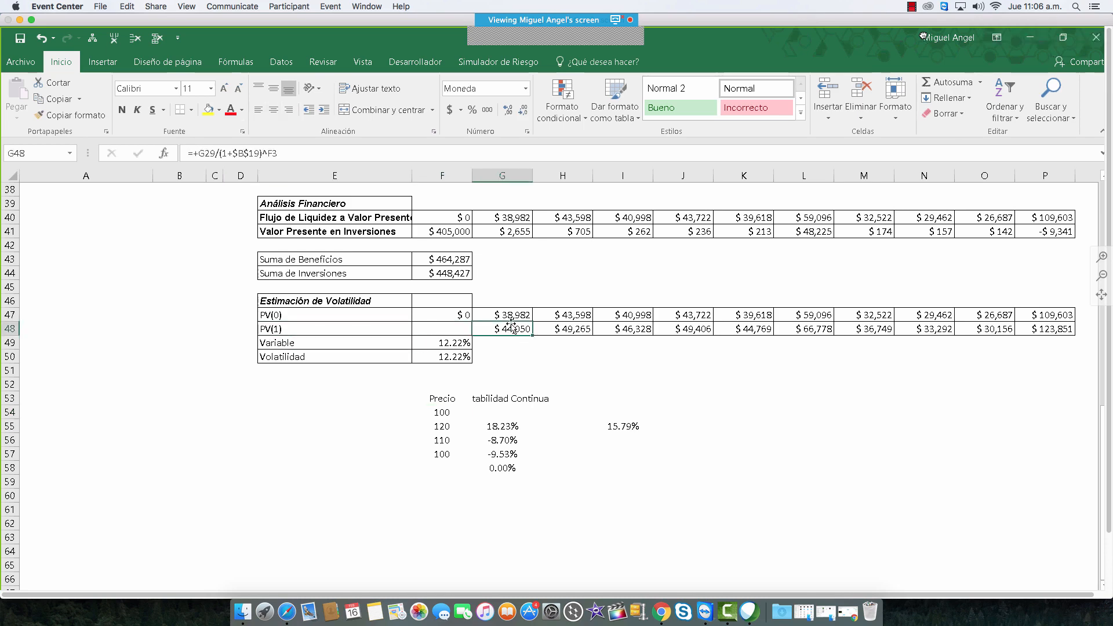
pyautogui.press('F2')
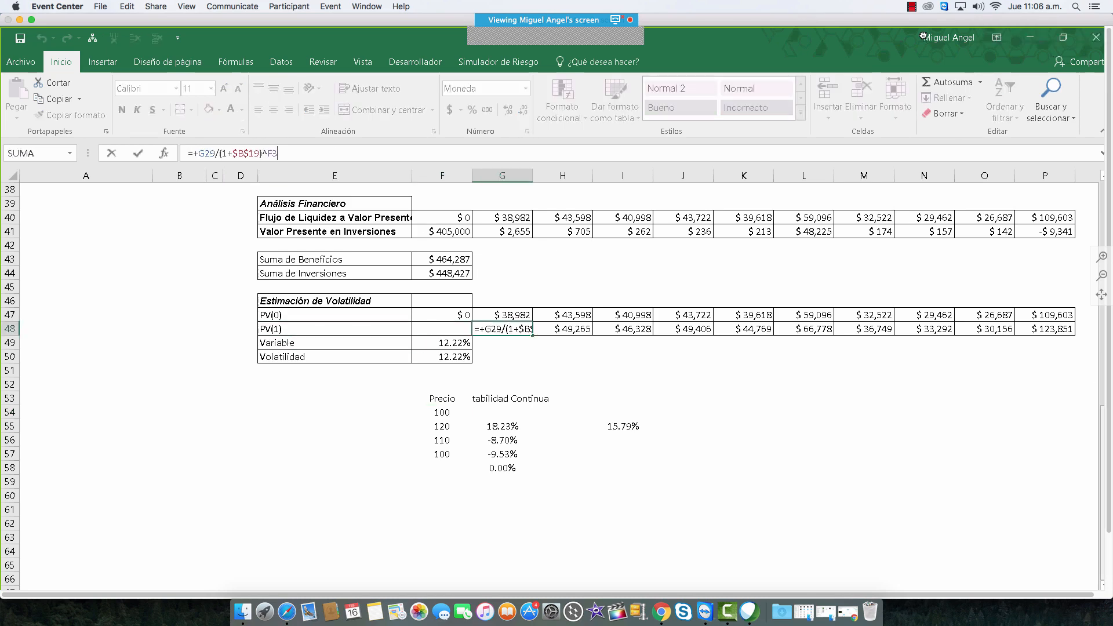
pyautogui.moveTo(1102, 477); pyautogui.dragTo(1103, 360)
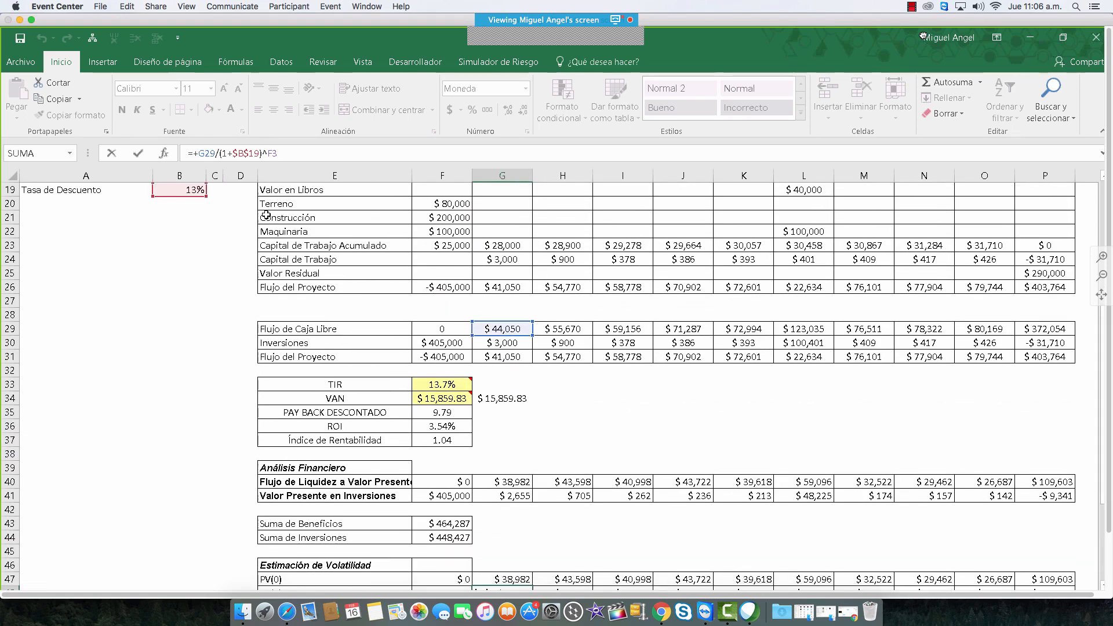
pyautogui.moveTo(1098, 364); pyautogui.dragTo(1098, 239)
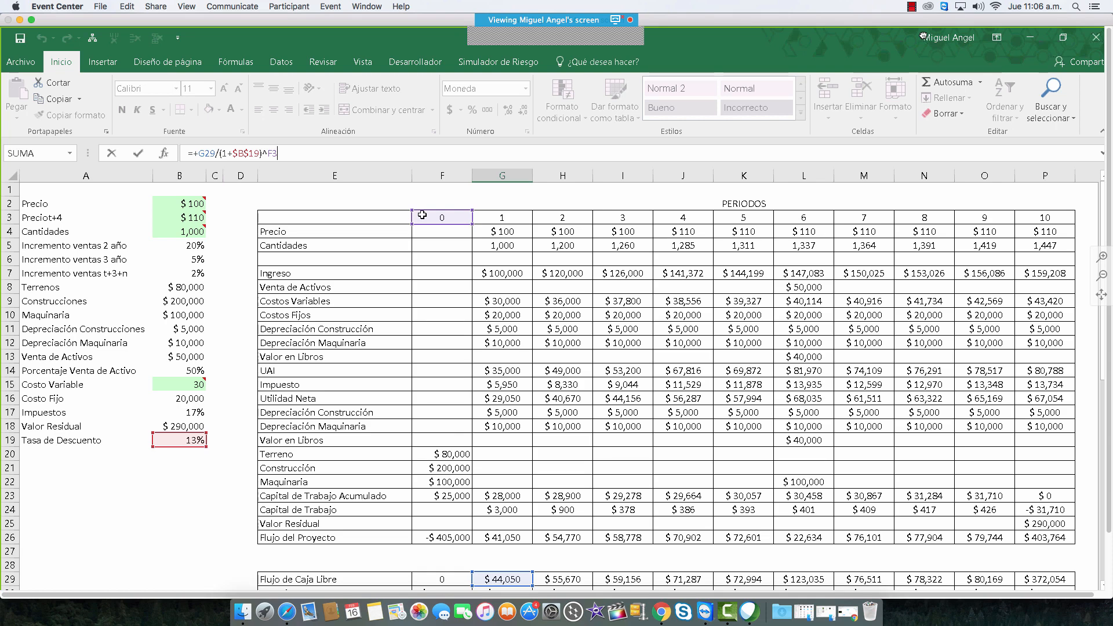
pyautogui.press('Return')
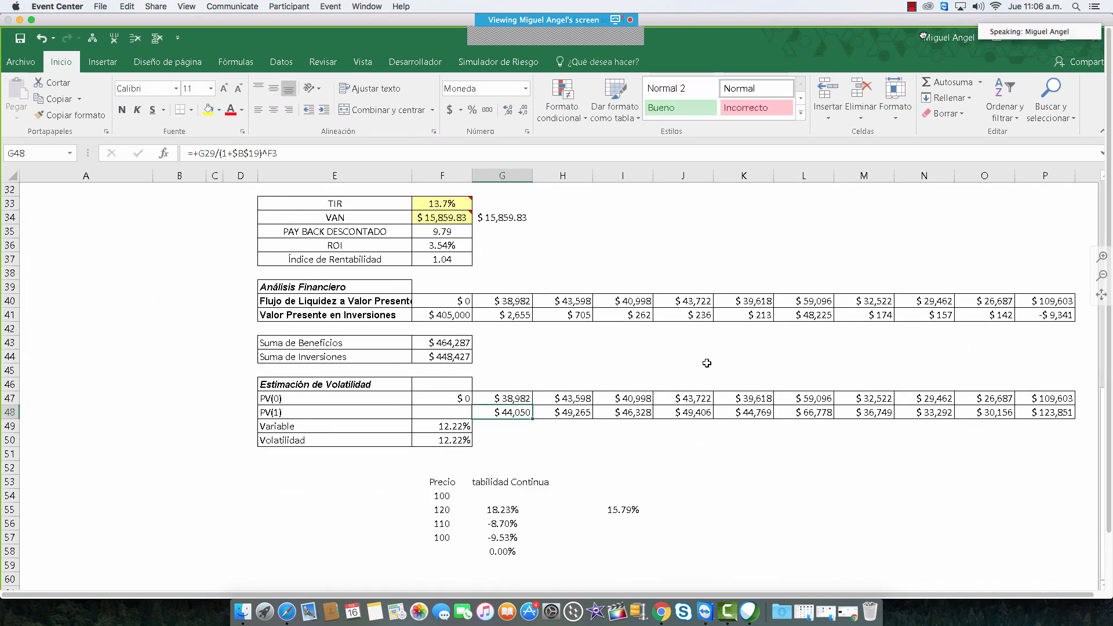
# Step: Compare the period 10 PV(0) and PV(1) formulas in P47 and P48, tracing the period each one uses as exponent
pyautogui.click(1034, 398)
pyautogui.doubleClick(1034, 398)
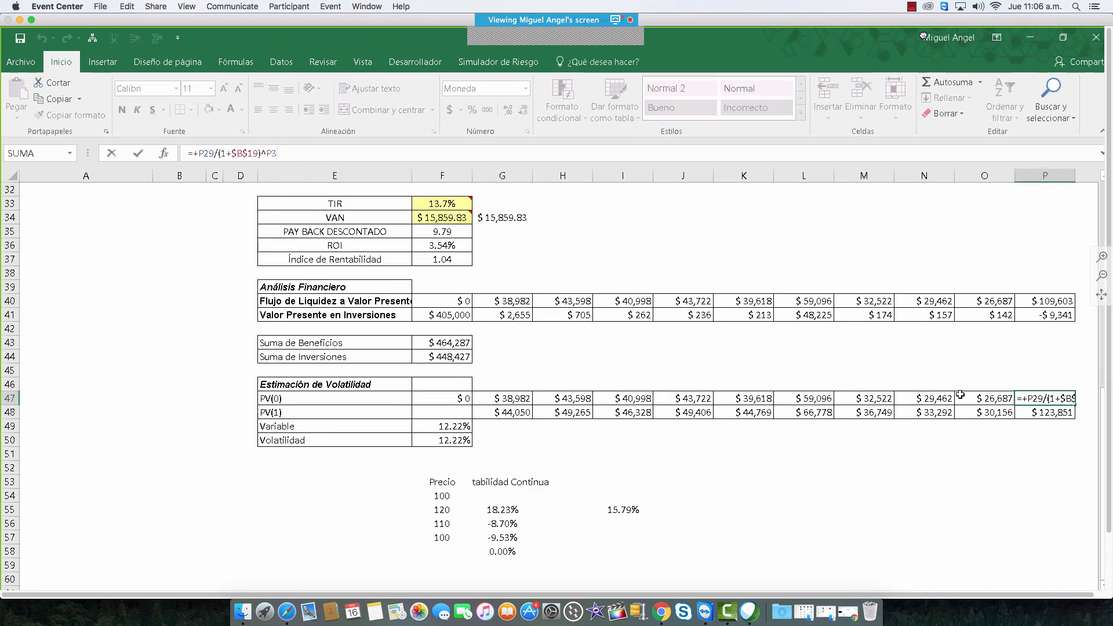
pyautogui.moveTo(1104, 436)
pyautogui.mouseDown()
pyautogui.moveTo(1103, 249)
pyautogui.moveTo(1103, 439)
pyautogui.mouseUp()
pyautogui.press('Escape')
pyautogui.click(1060, 510)
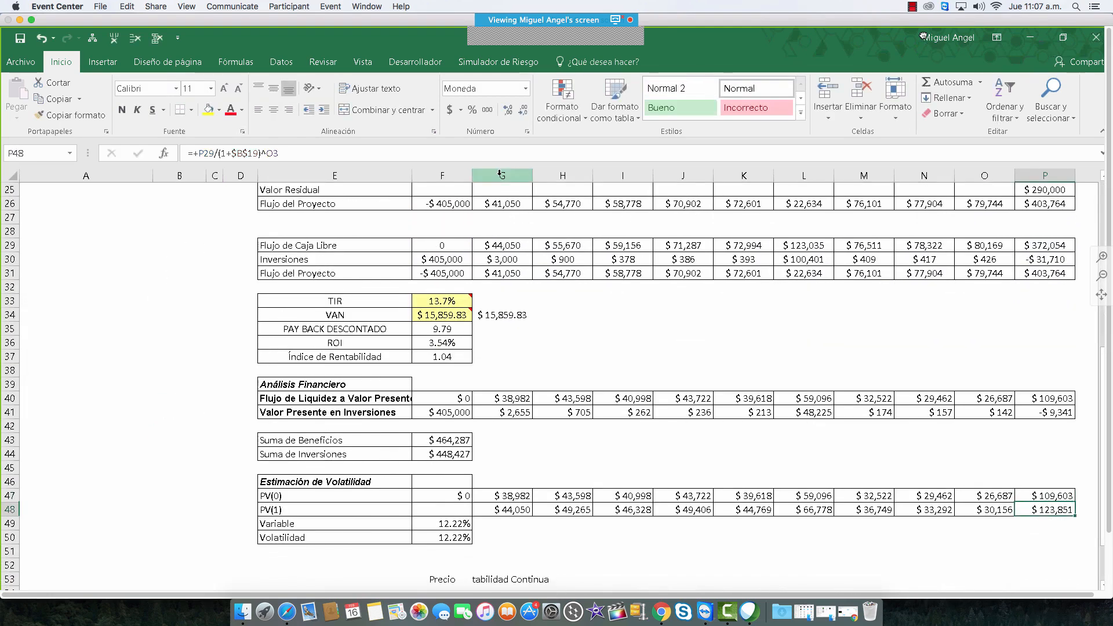
pyautogui.click(370, 155)
pyautogui.scroll(8, 999, 235)
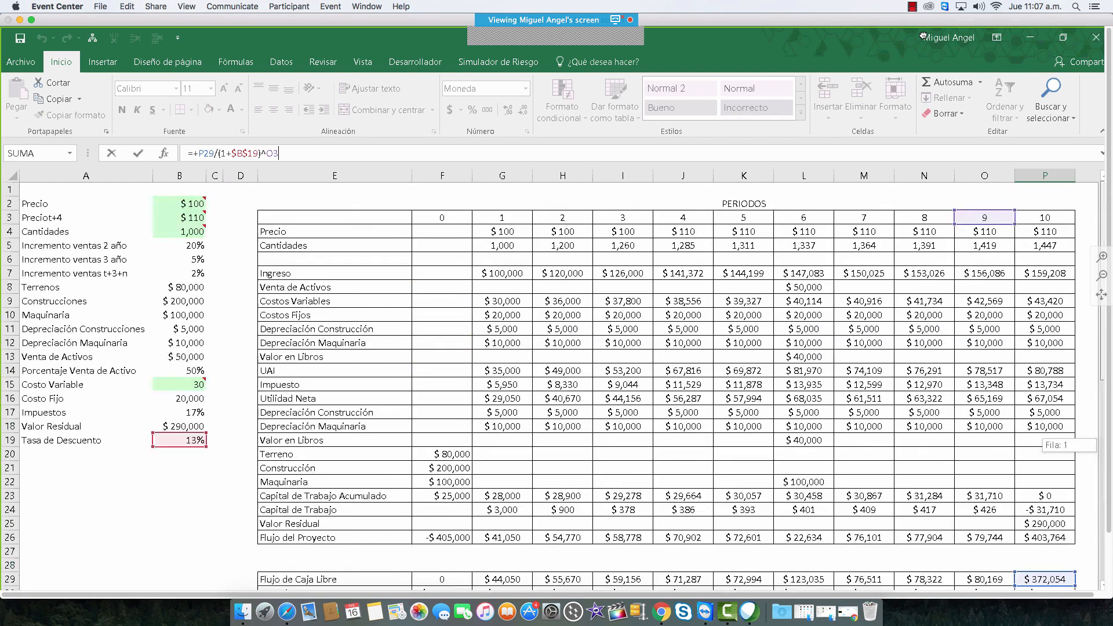
pyautogui.press('Escape')
pyautogui.scroll(-1, 810, 341)
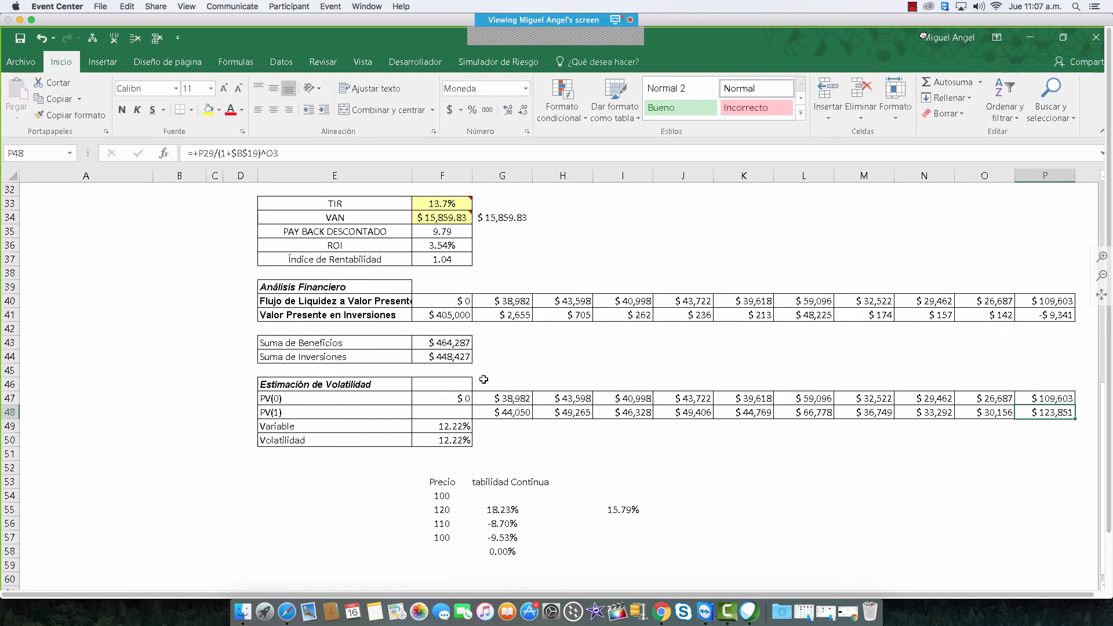
# Step: Inspect the Variable and Volatilidad formulas in F49 and F50, tracing the PV(1) and PV(0) ranges used in the logarithm
pyautogui.click(448, 427)
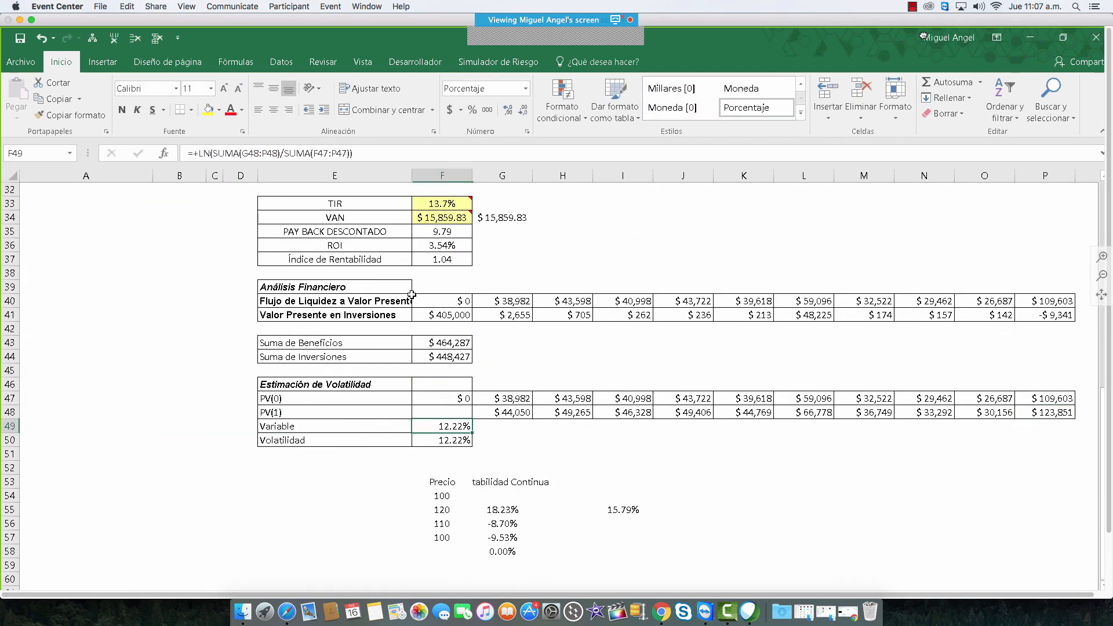
pyautogui.click(446, 442)
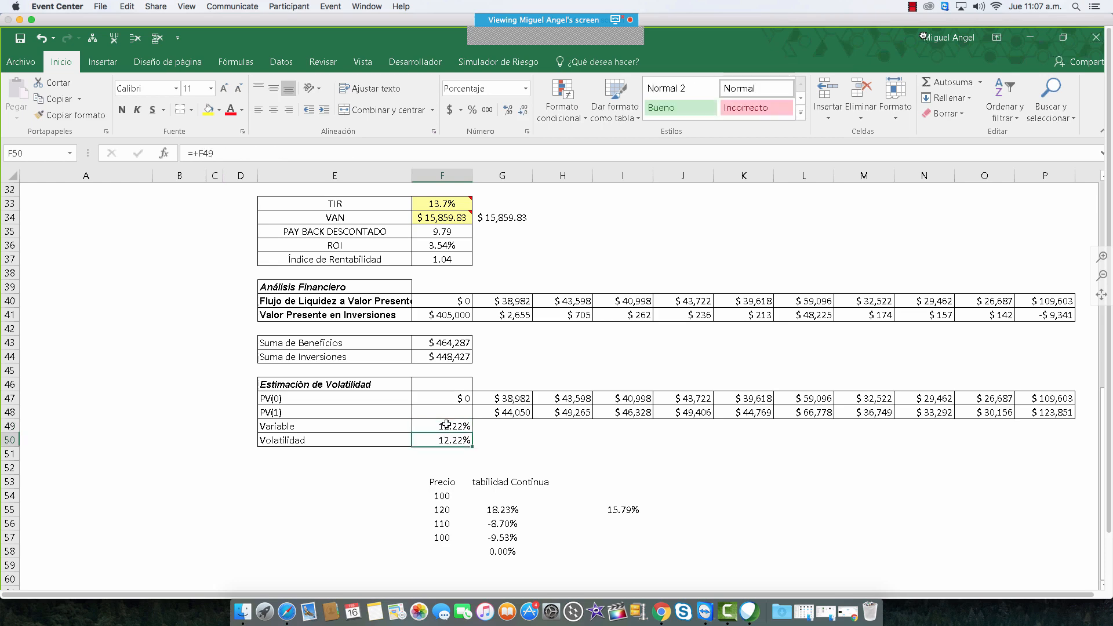
pyautogui.click(447, 426)
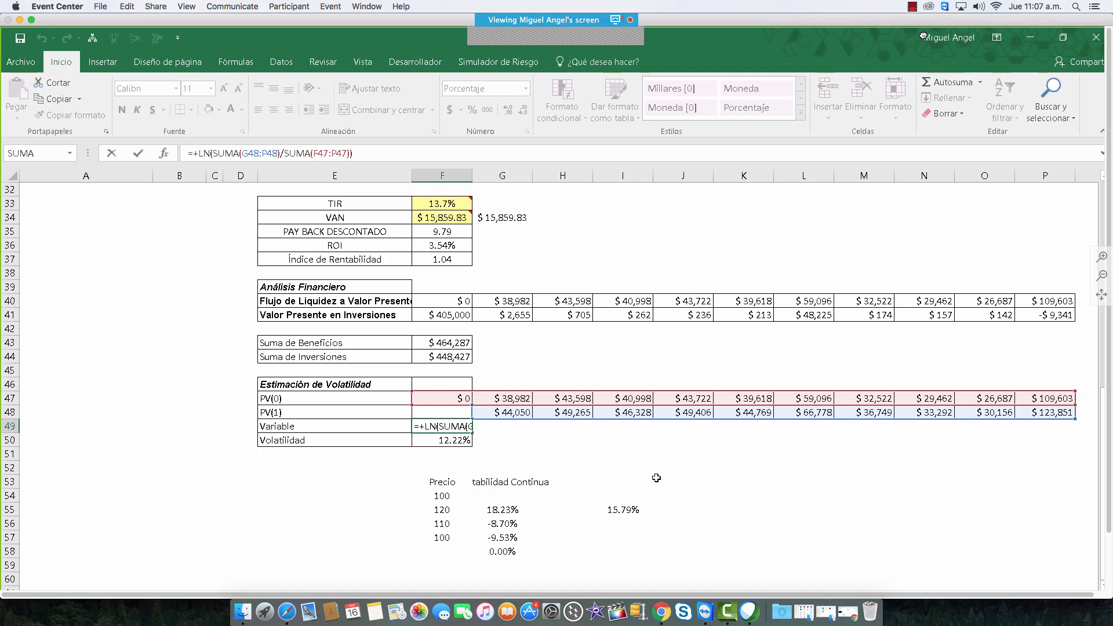
pyautogui.hotkey('ctrl', 'Return')
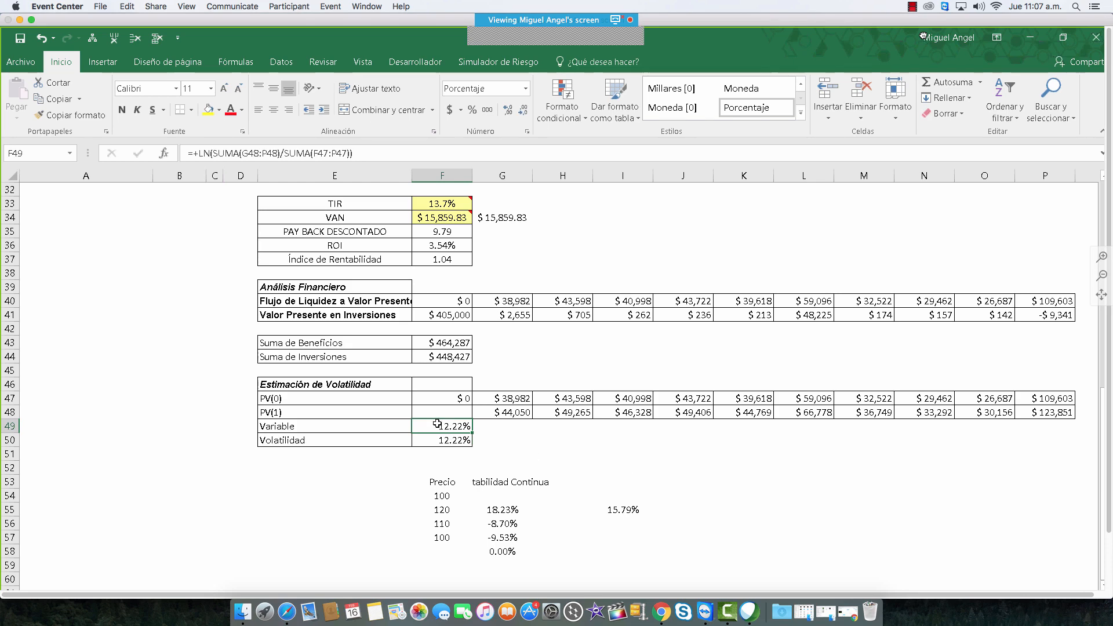
# Step: Define the Variable cell F49 as a simulation output forecast named Volatilidad
pyautogui.click(498, 62)
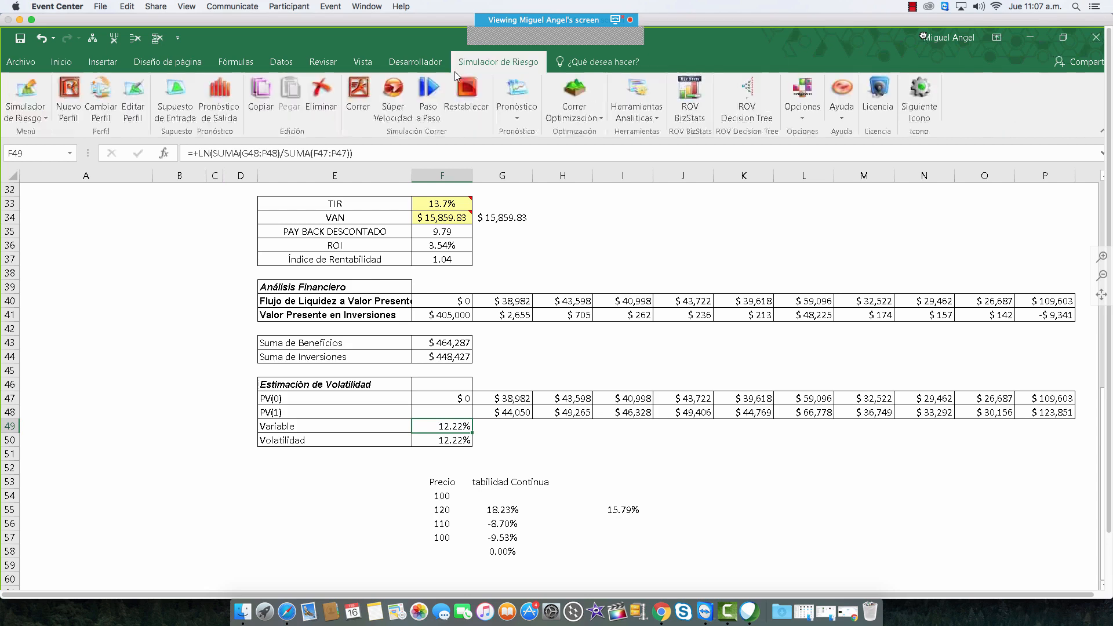
pyautogui.click(215, 109)
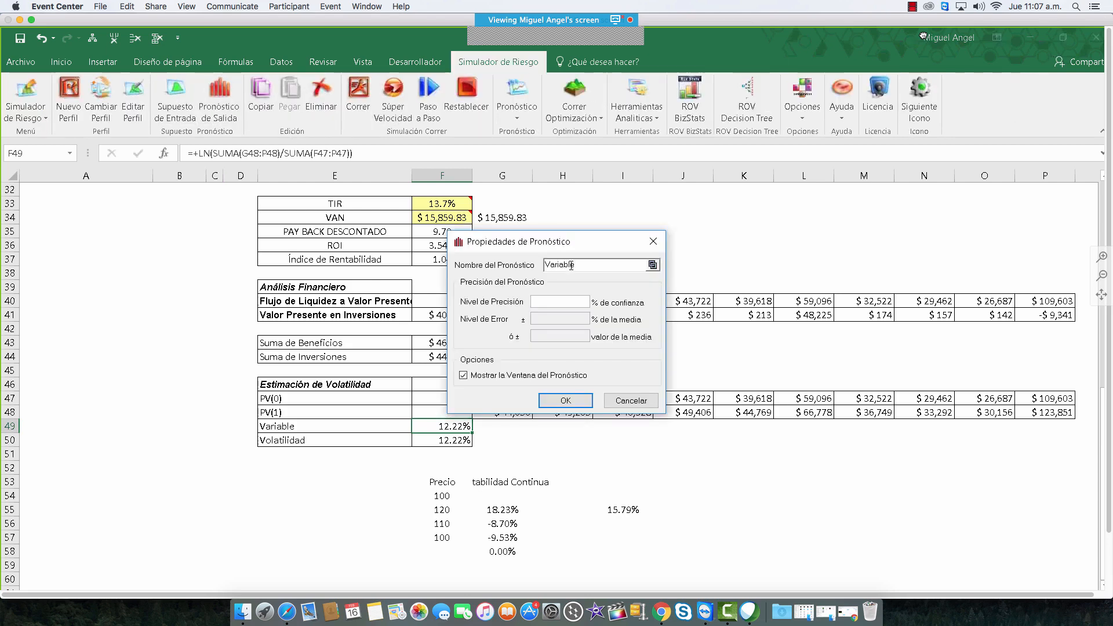
pyautogui.write('Volatilidad')
pyautogui.press('Return')
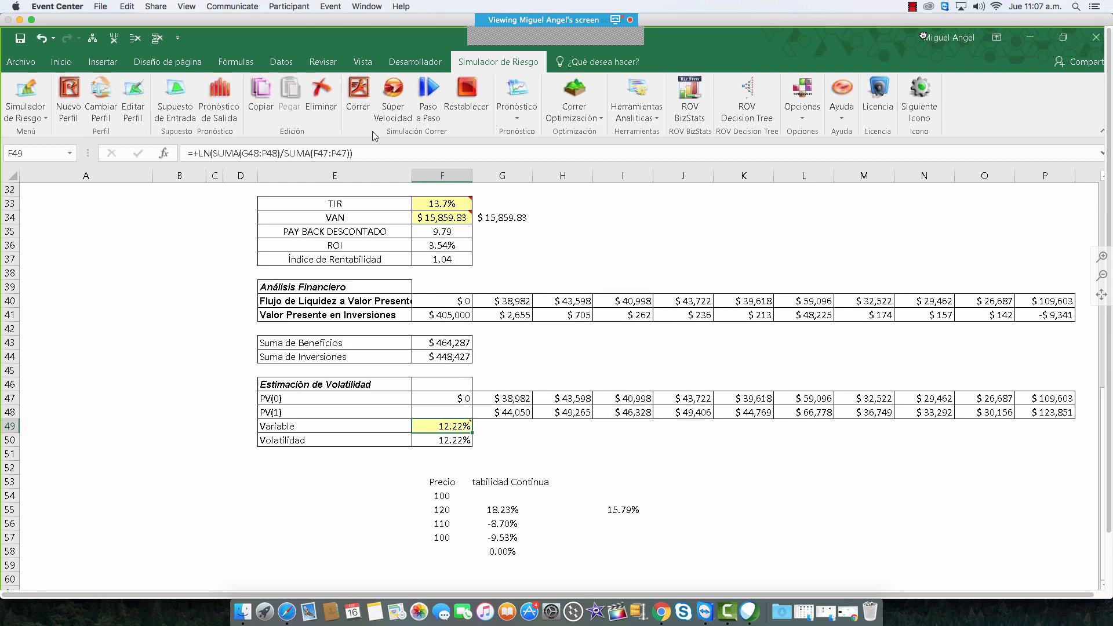
# Step: Run the simulation, close the Ventas Simuladas forecast, and enlarge and reposition the Volatilidad forecast window
pyautogui.click(359, 105)
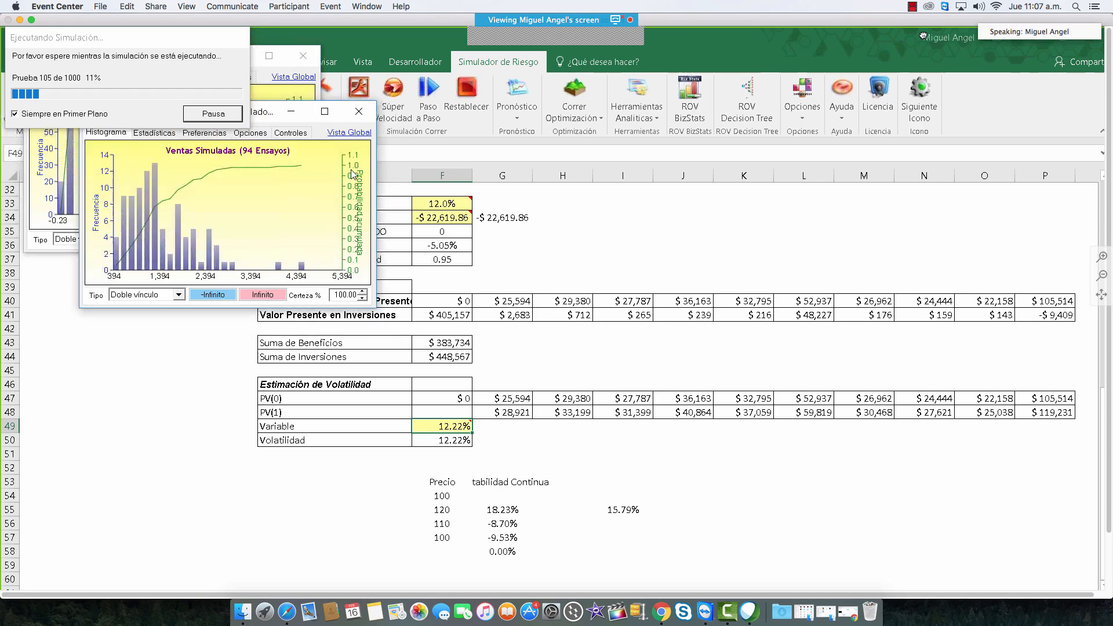
pyautogui.click(359, 116)
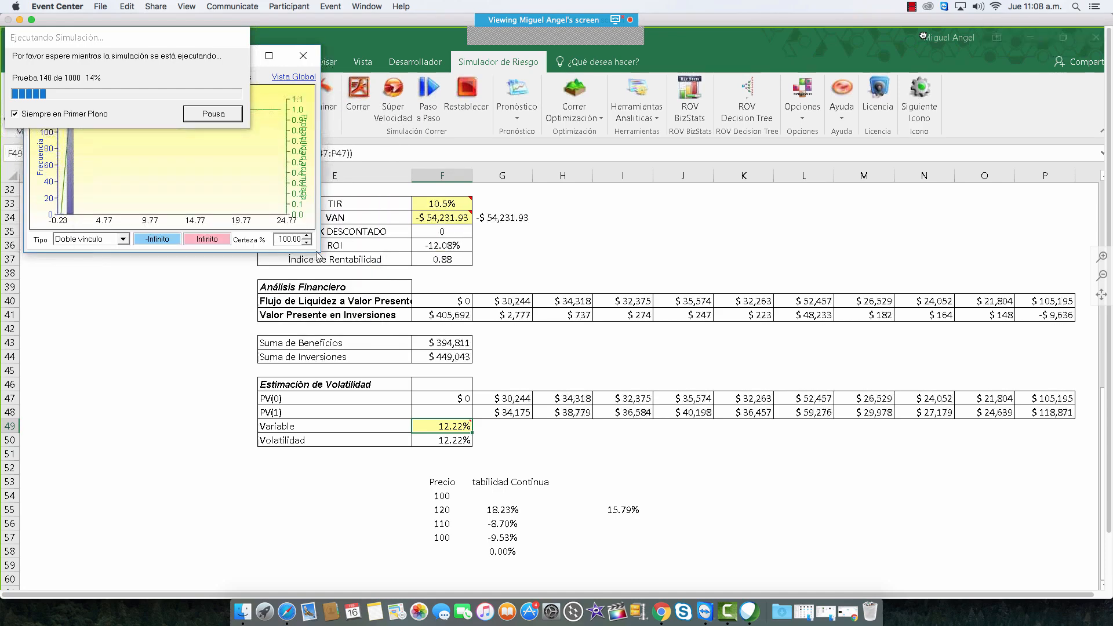
pyautogui.moveTo(320, 251); pyautogui.dragTo(681, 442)
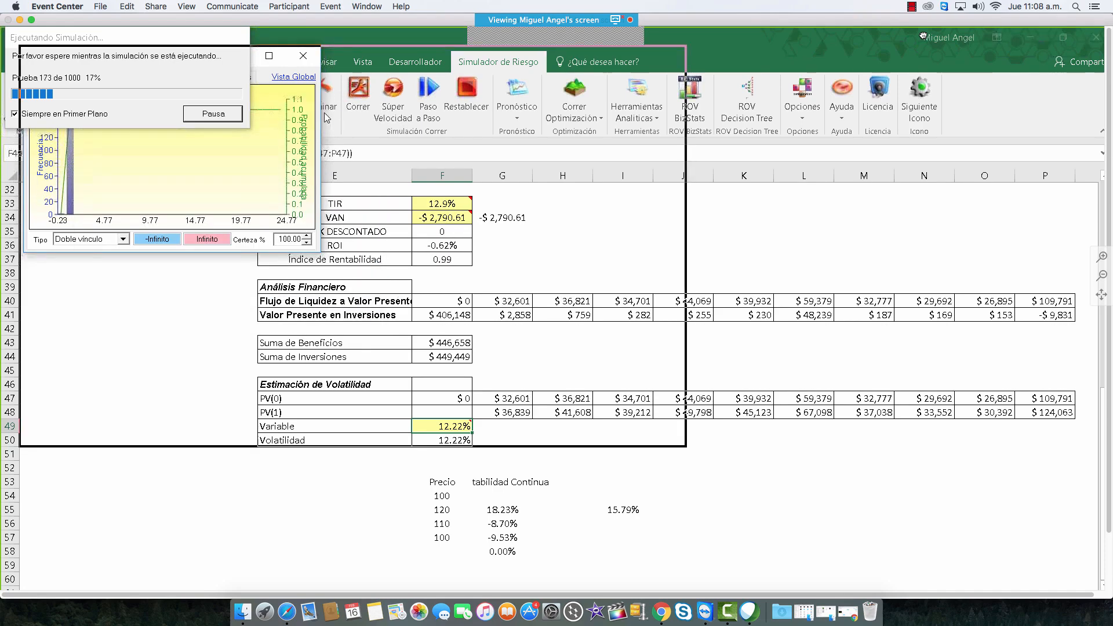
pyautogui.moveTo(346, 62); pyautogui.dragTo(846, 120)
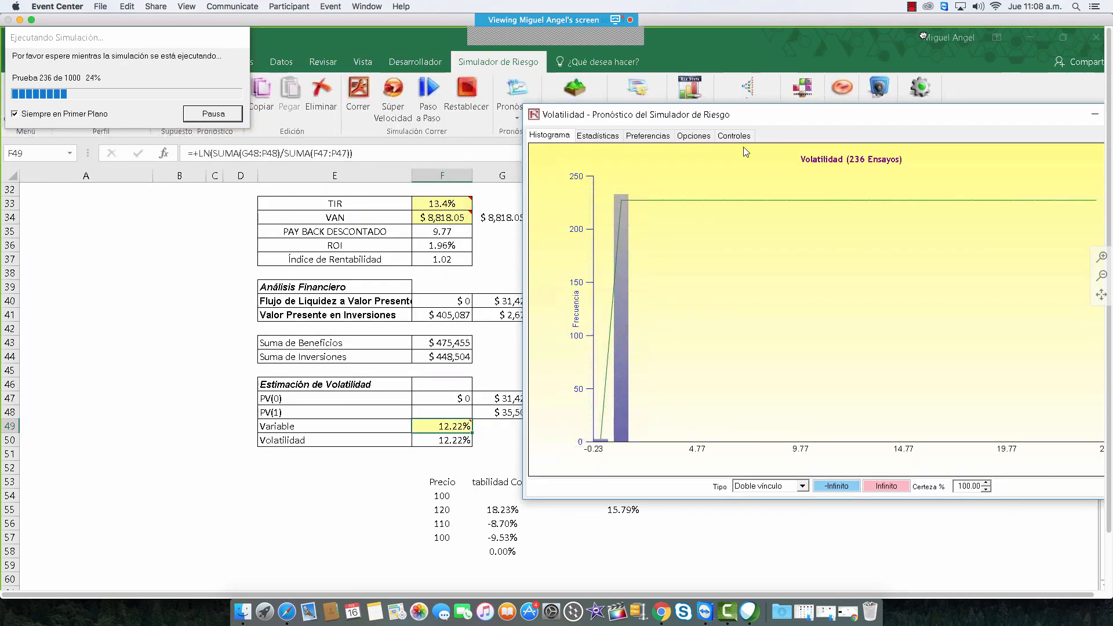
# Step: Display the Volatilidad forecast's statistics beside the worksheet and select the standard deviation row
pyautogui.click(648, 136)
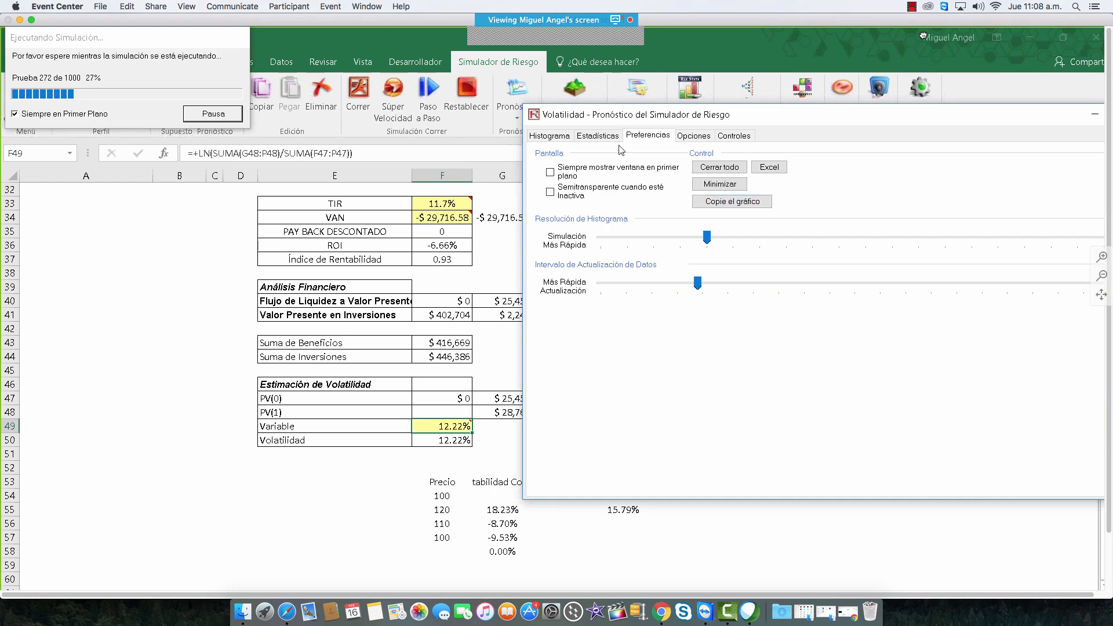
pyautogui.click(599, 137)
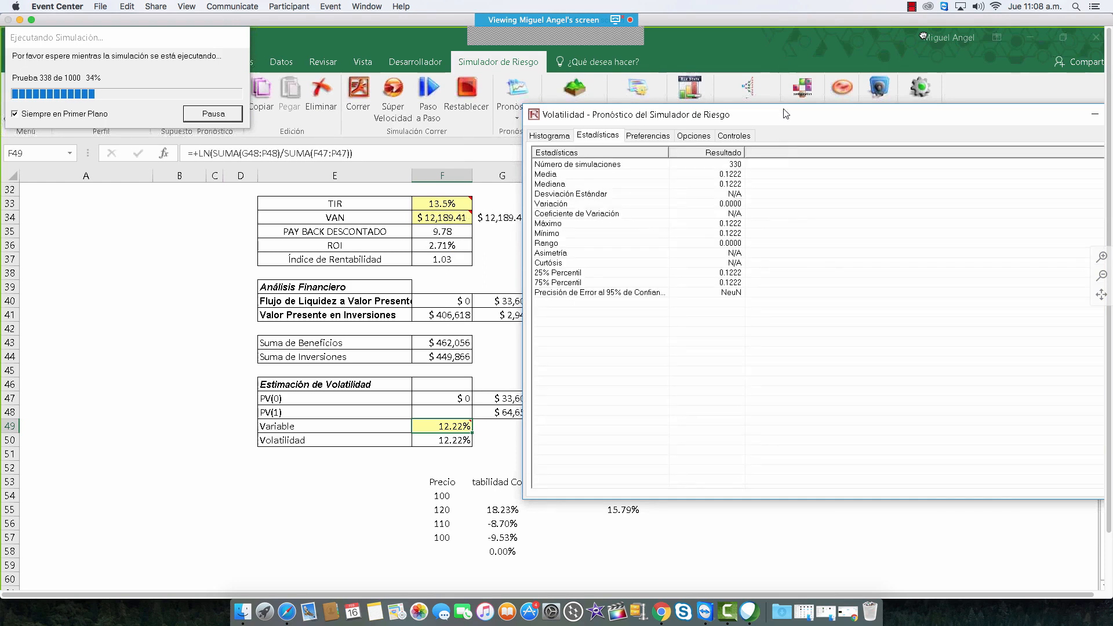
pyautogui.moveTo(787, 113); pyautogui.dragTo(511, 217)
pyautogui.moveTo(908, 206); pyautogui.dragTo(897, 222)
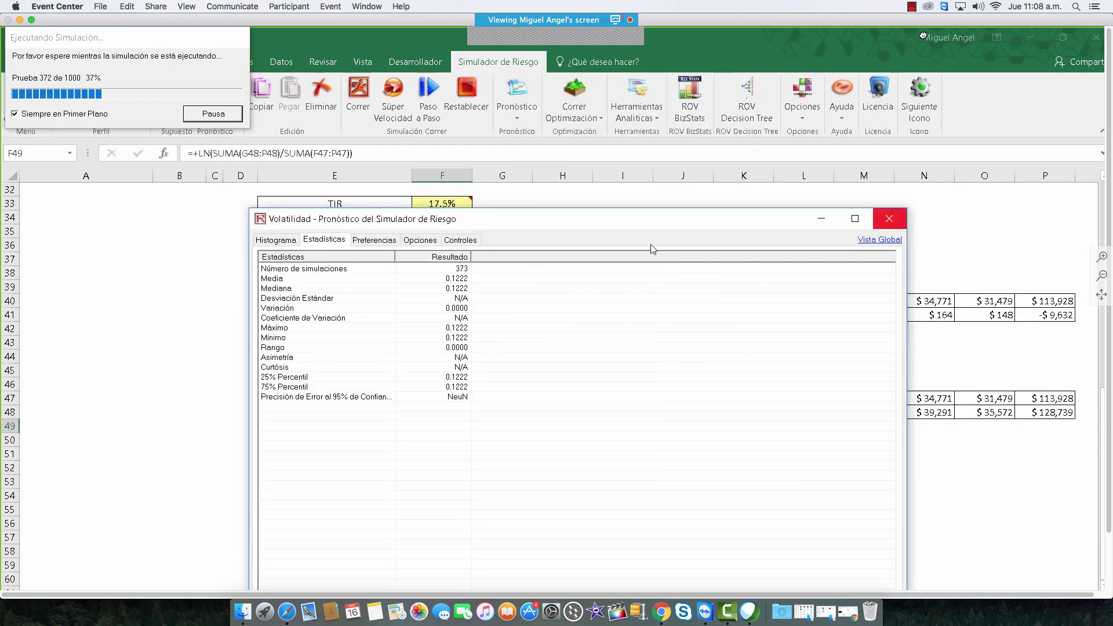
pyautogui.moveTo(646, 226); pyautogui.dragTo(884, 182)
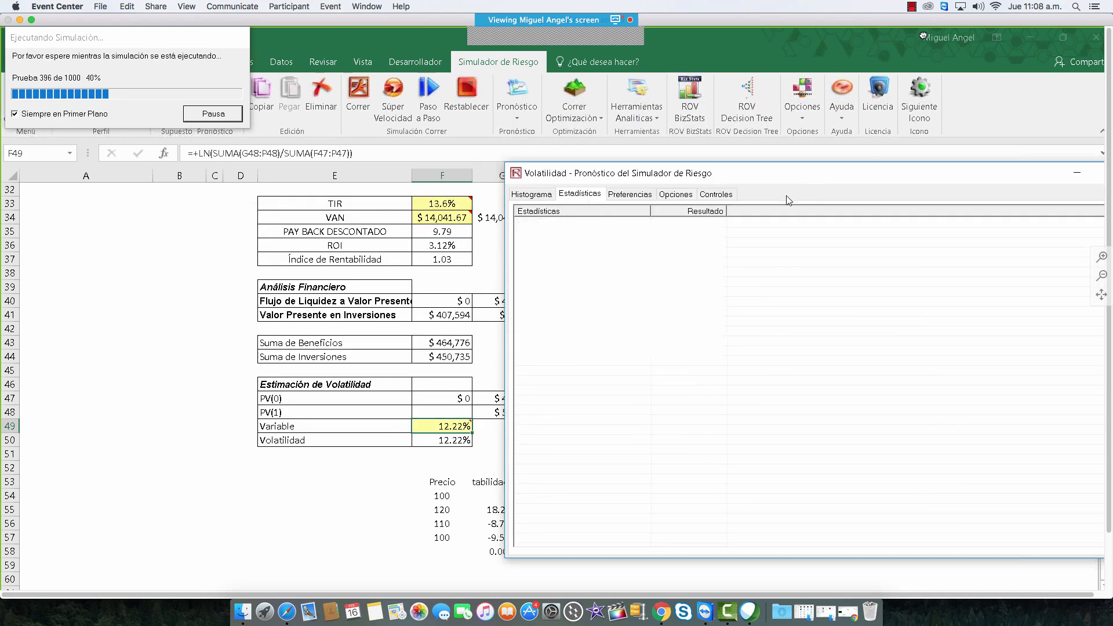
pyautogui.moveTo(769, 183); pyautogui.dragTo(776, 138)
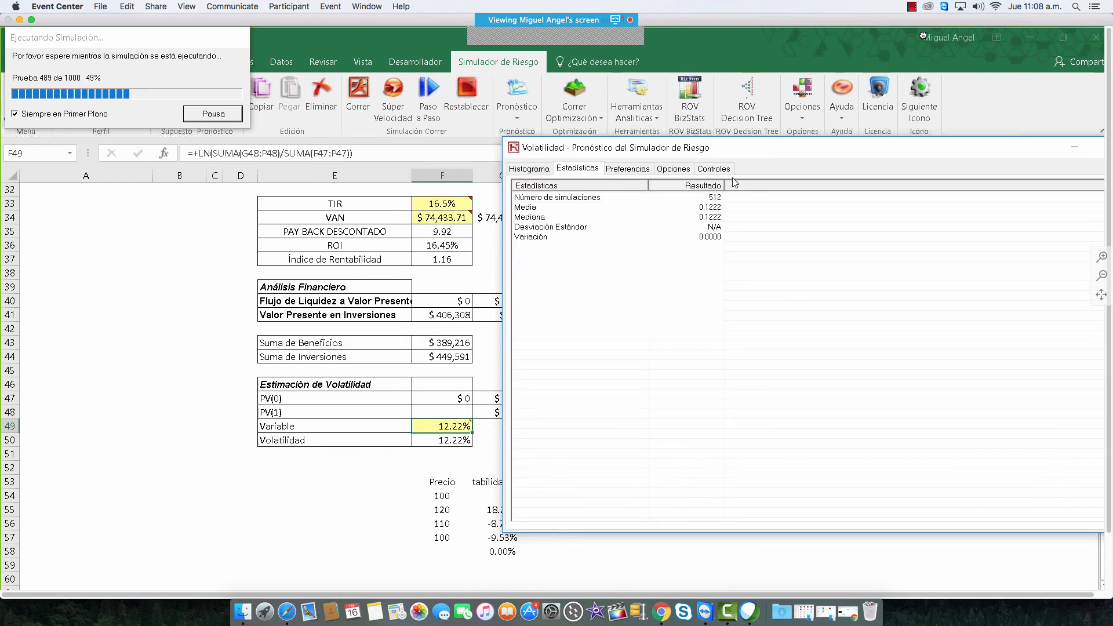
pyautogui.click(715, 228)
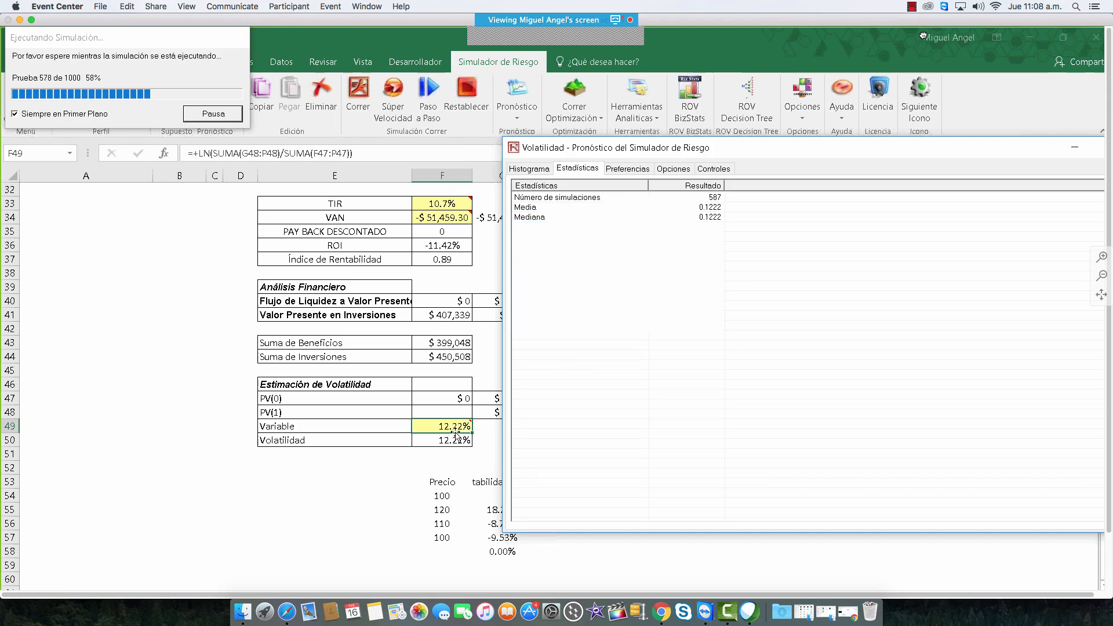
# Step: Minimize the Volatilidad forecast and acknowledge the finished simulation, reopening the forecast to review its final statistics before closing it
pyautogui.moveTo(761, 148); pyautogui.dragTo(600, 183)
pyautogui.click(914, 183)
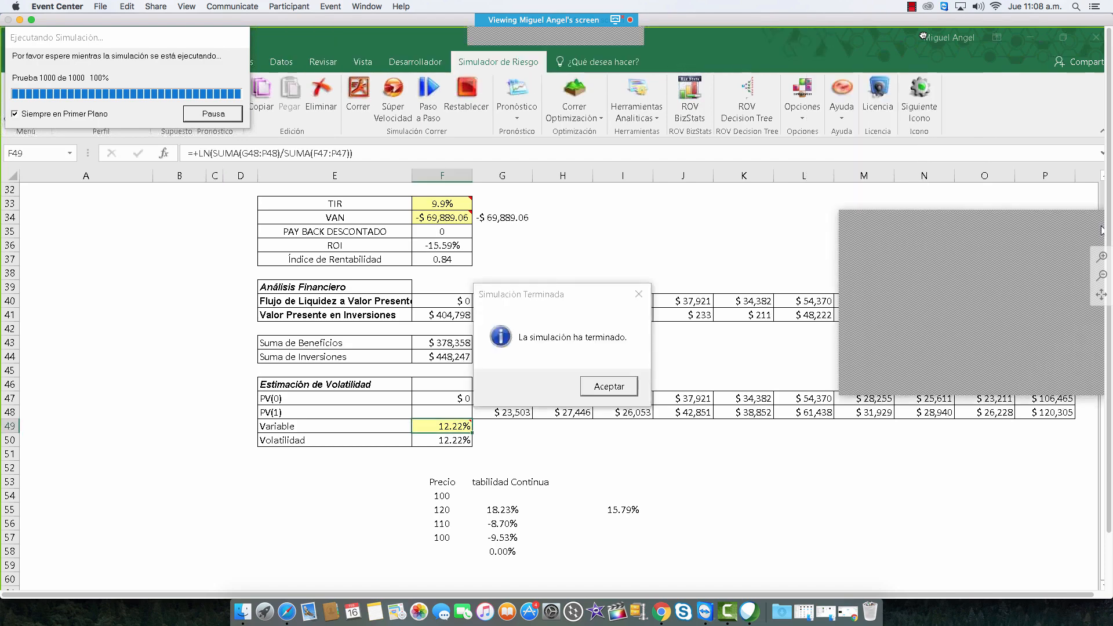
pyautogui.click(605, 388)
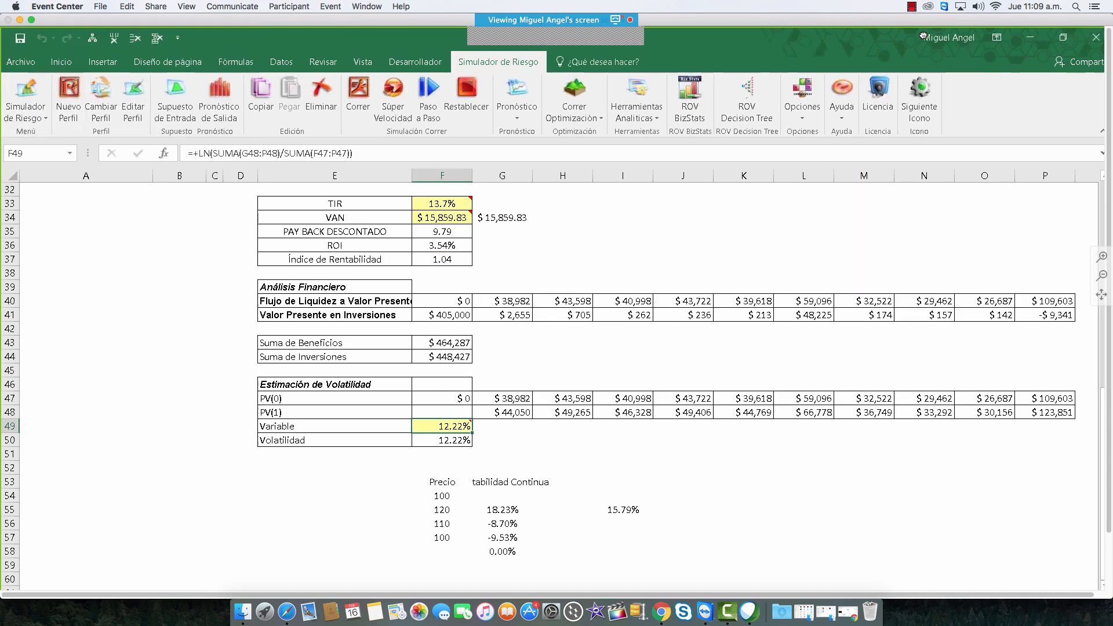
pyautogui.click(227, 585)
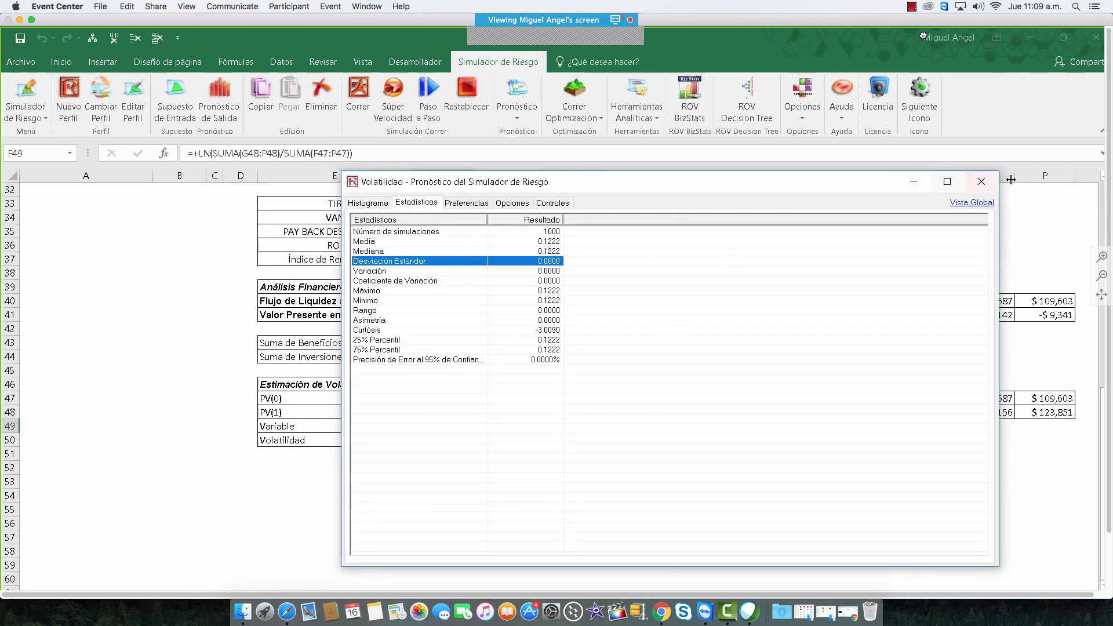
pyautogui.click(981, 182)
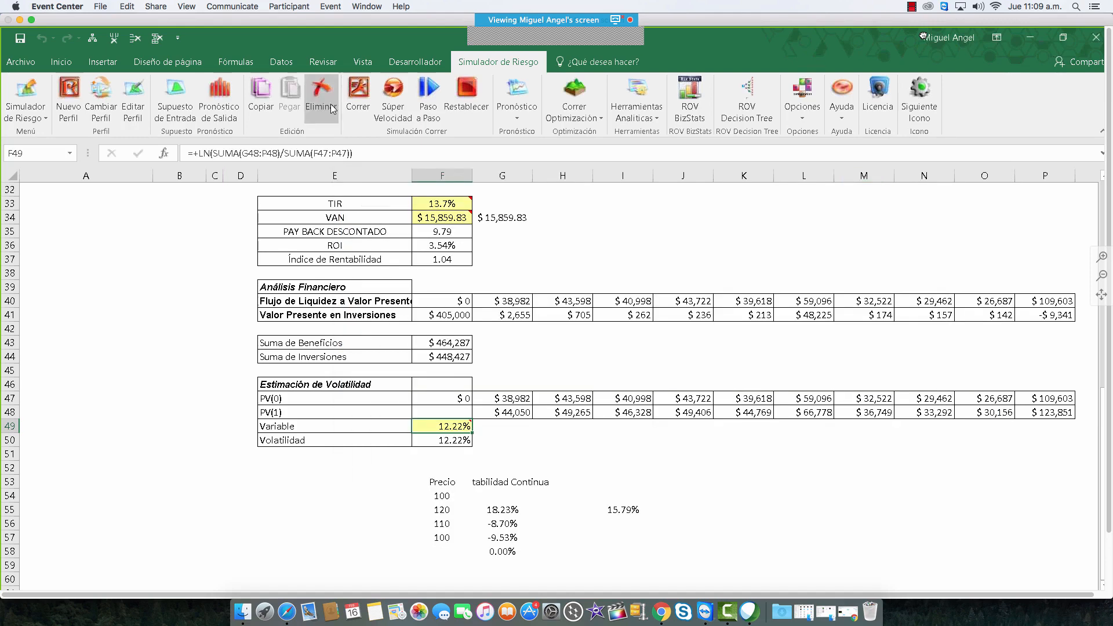
# Step: Advance the simulation one trial at a time to check how the Variable cell responds
pyautogui.click(429, 98)
pyautogui.click(429, 98)
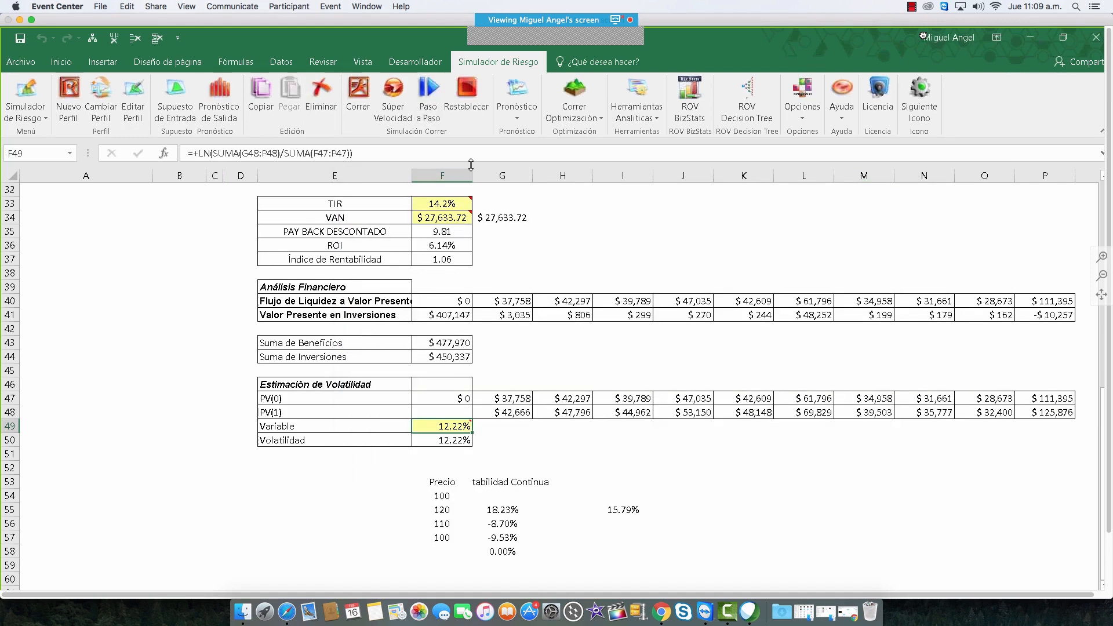
# Step: Remove the leading plus sign from the F49 formula so it reads =LN(SUMA(G48:P48)/SUMA(F47:P47))
pyautogui.click(363, 153)
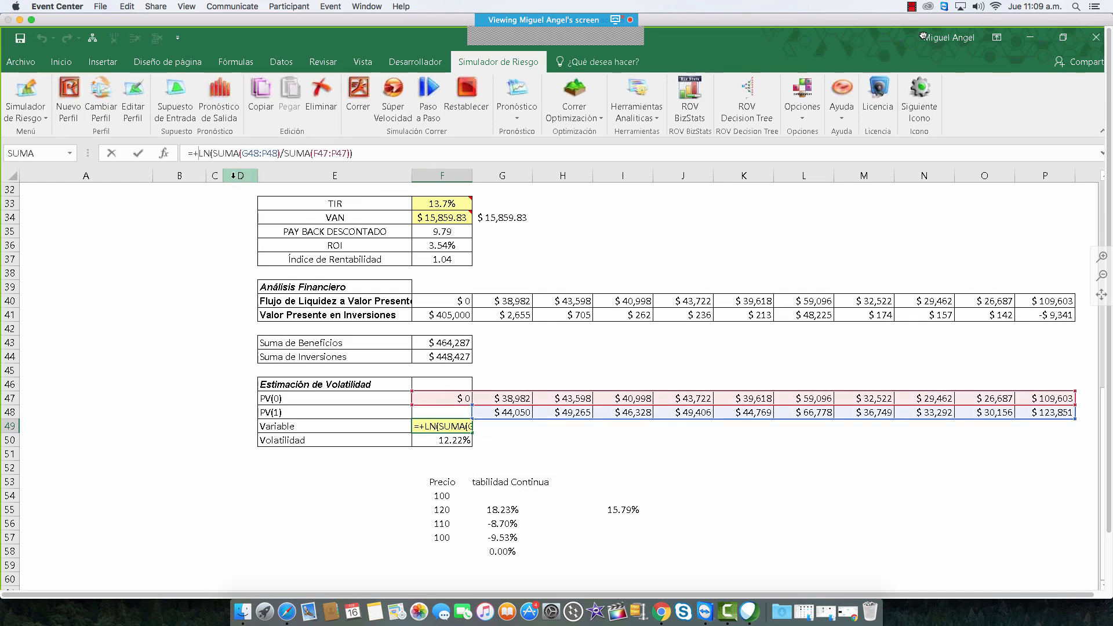
pyautogui.press('Tab')
pyautogui.press('Left')
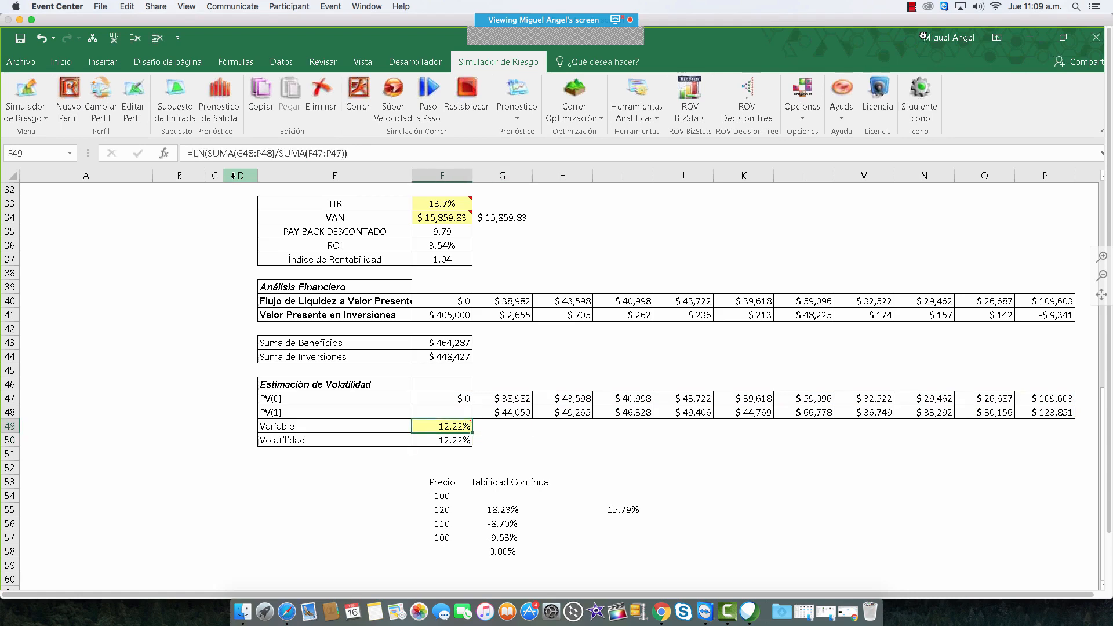
# Step: Step through further simulation trials to recheck the Variable result in F49 with the cleaned-up formula
pyautogui.click(429, 95)
pyautogui.click(429, 95)
pyautogui.click(429, 96)
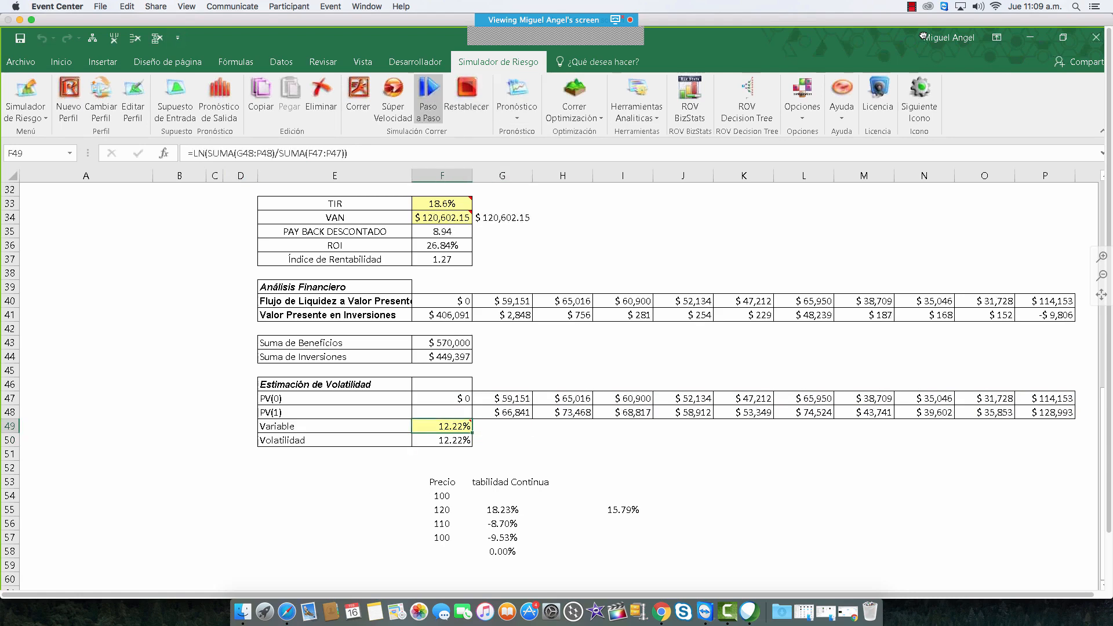
pyautogui.click(429, 96)
pyautogui.click(429, 96)
pyautogui.click(429, 96)
pyautogui.click(429, 96)
pyautogui.click(430, 96)
pyautogui.click(429, 96)
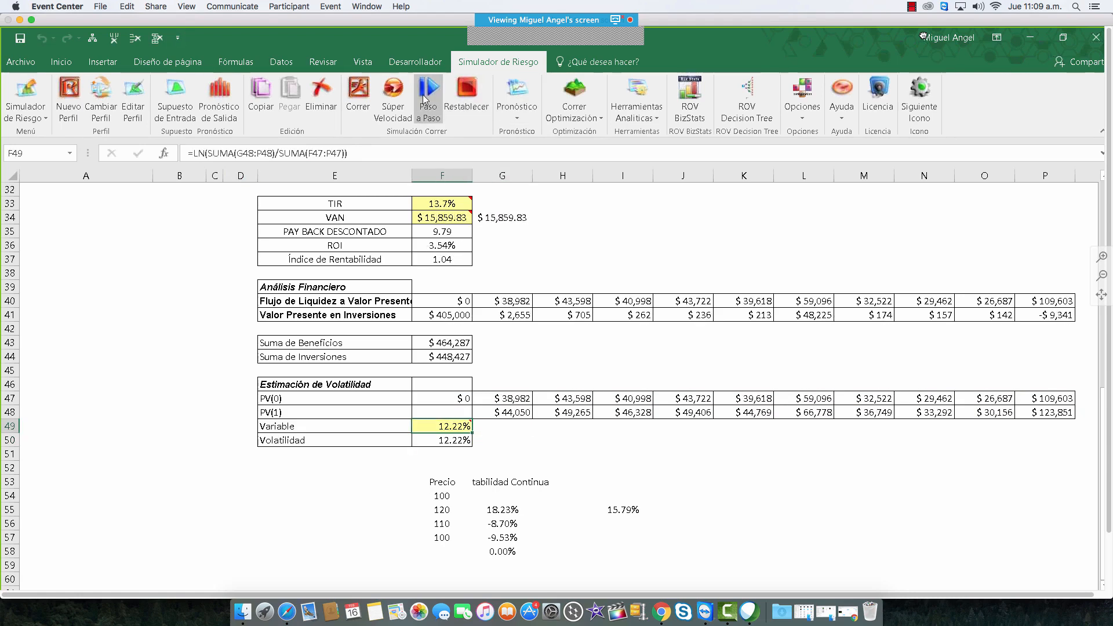
pyautogui.click(429, 96)
pyautogui.click(429, 95)
pyautogui.click(429, 96)
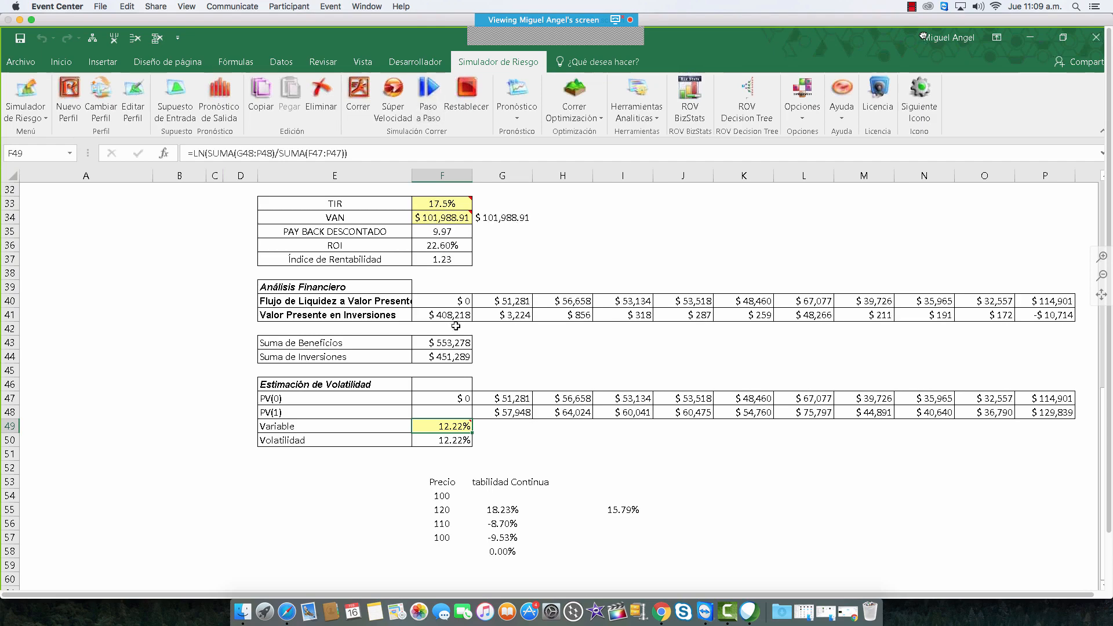
# Step: Enter a check formula in G49 that computes +LN(SUMA(G48:P48)/SUMA(G47:P47)), leaving out the year-zero PV(0) value
pyautogui.click(502, 426)
pyautogui.write('+')
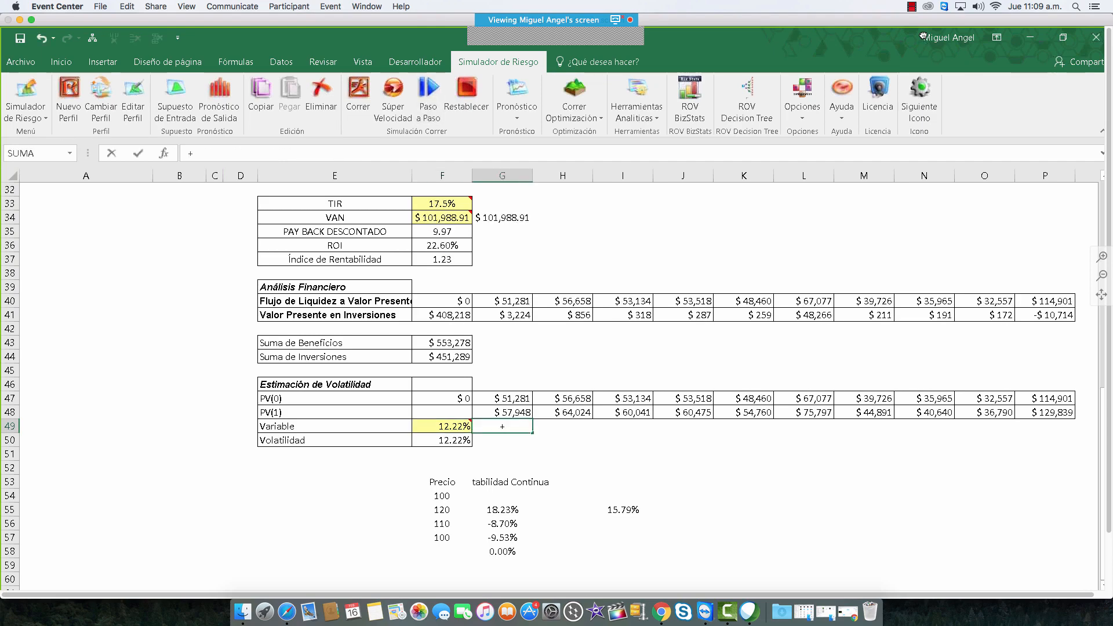
pyautogui.write('LN(SUMA(')
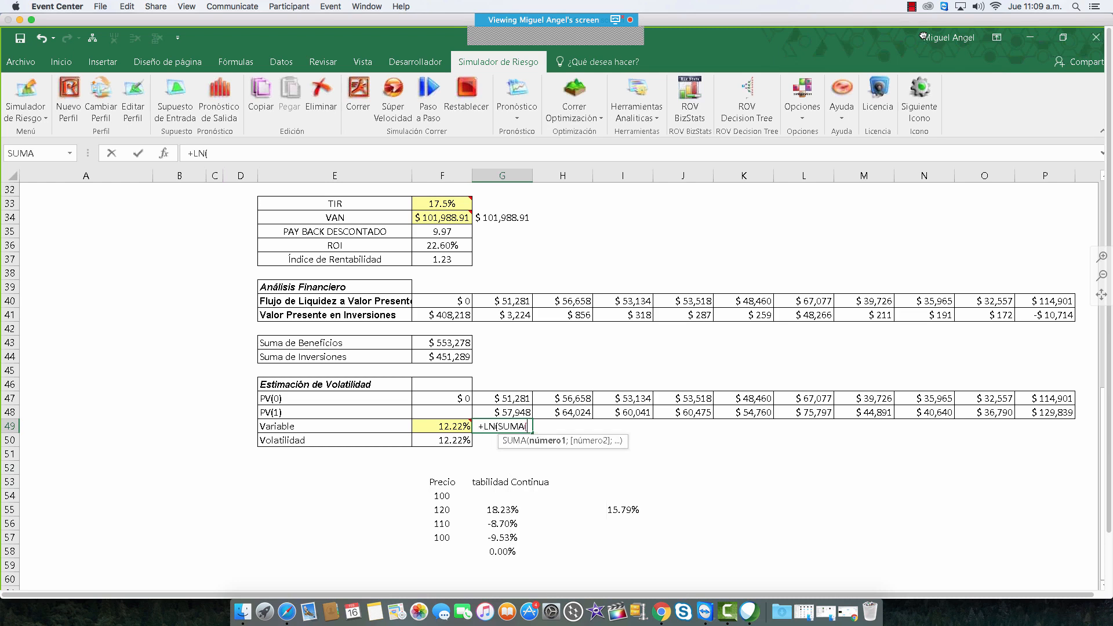
pyautogui.moveTo(502, 412); pyautogui.dragTo(1067, 412)
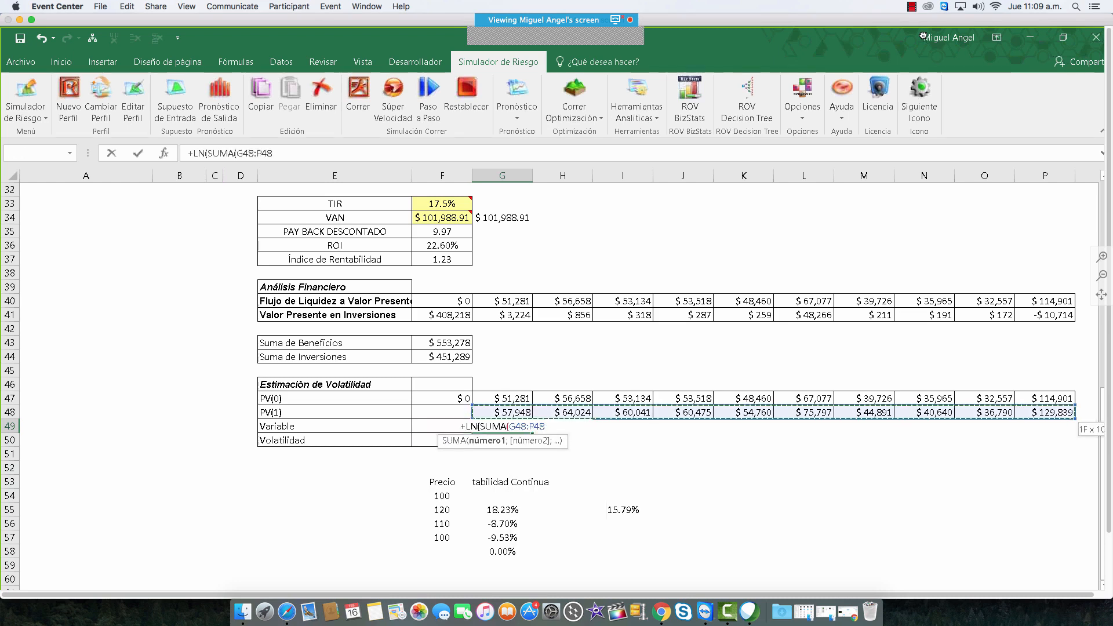
pyautogui.write(')/')
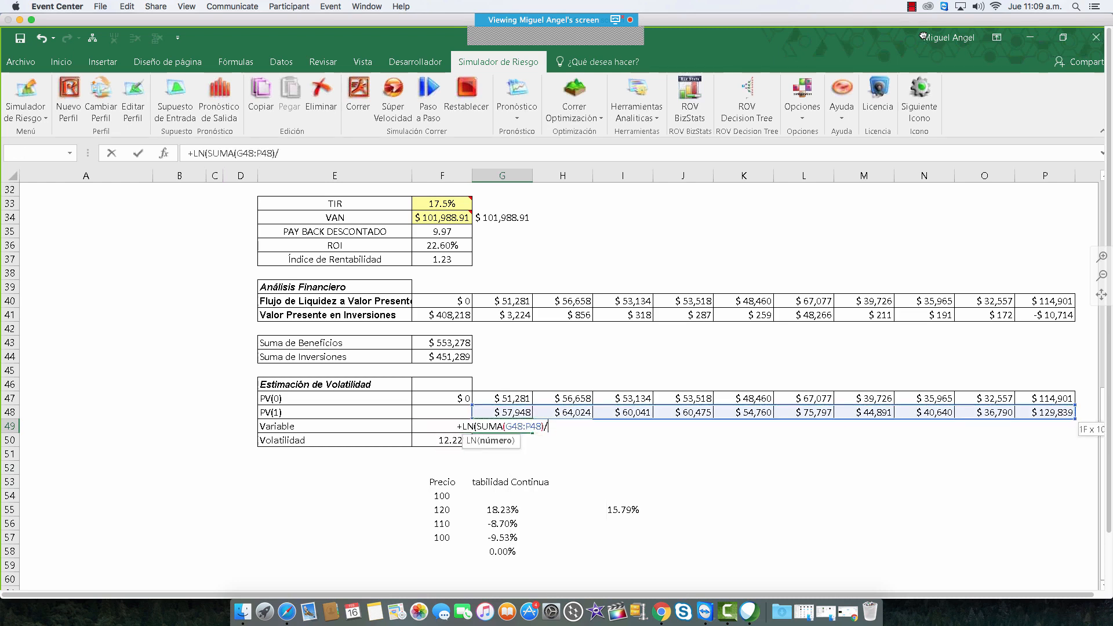
pyautogui.write('suma(')
pyautogui.press('Up')
pyautogui.press('Up')
pyautogui.hotkey('ctrl', 'shift', 'Right')
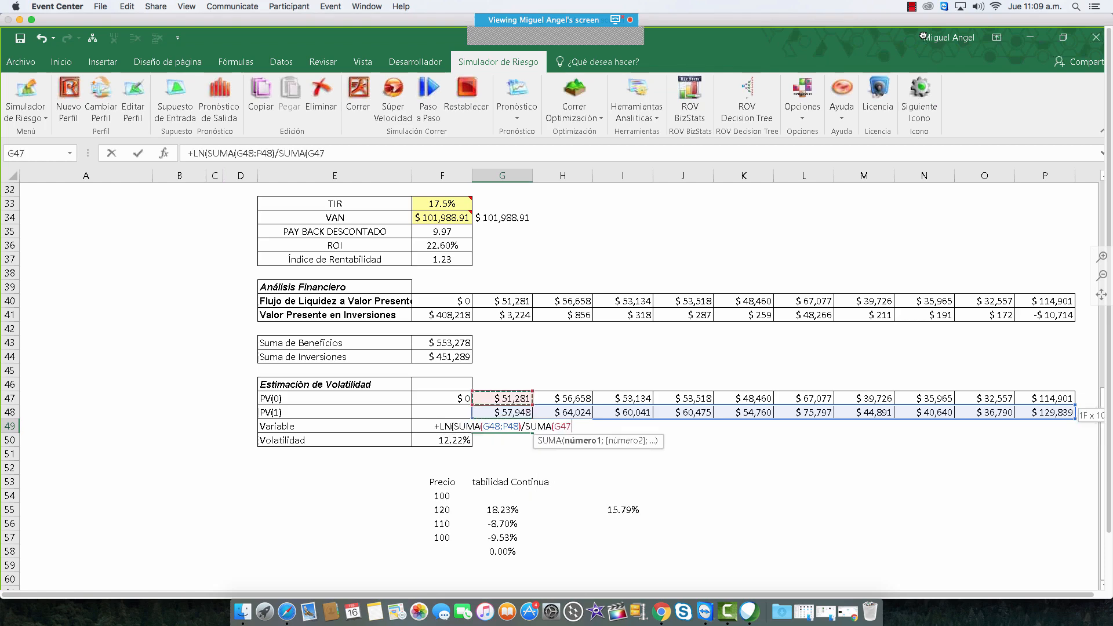
pyautogui.press('Return')
pyautogui.press('Return')
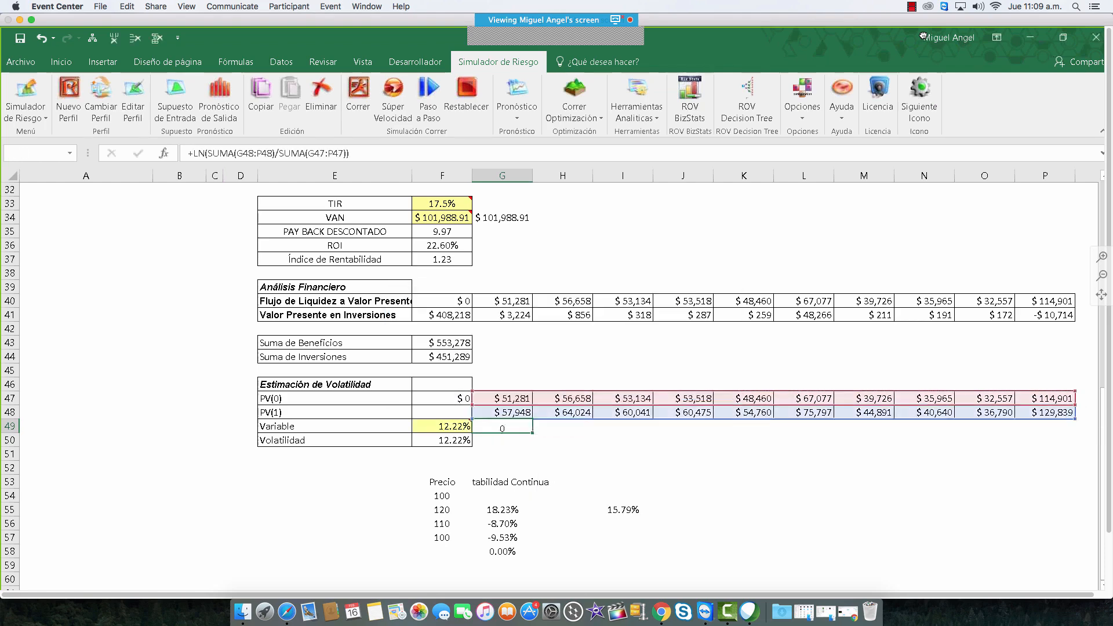
# Step: Format G49 as a percentage with four decimal places
pyautogui.click(61, 61)
pyautogui.click(472, 111)
pyautogui.click(508, 110)
pyautogui.click(508, 110)
pyautogui.click(508, 111)
pyautogui.click(508, 110)
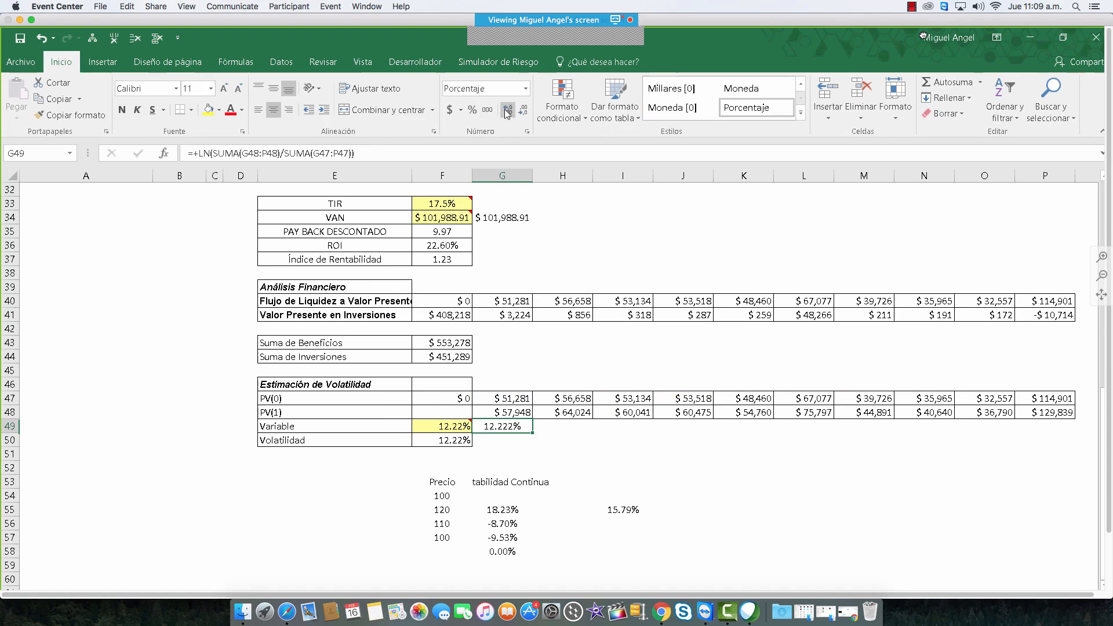
# Step: Step repeatedly through simulation trials to see whether G49 varies, and reset the simulation to its base values
pyautogui.click(499, 61)
pyautogui.click(423, 98)
pyautogui.click(423, 98)
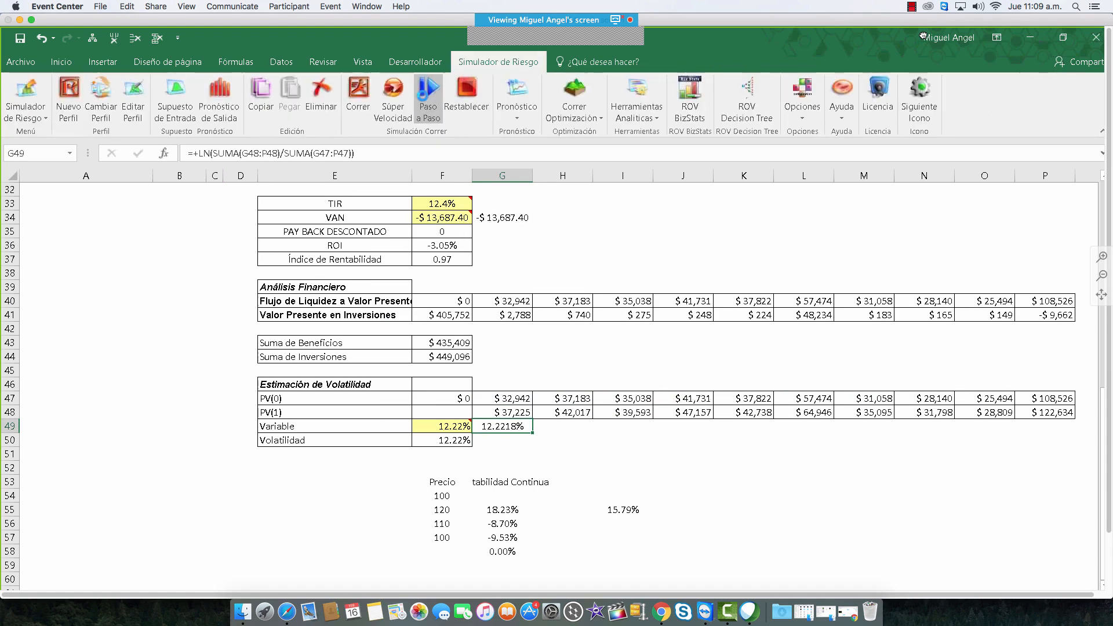
pyautogui.click(423, 98)
pyautogui.click(423, 98)
pyautogui.click(422, 98)
pyautogui.click(423, 98)
pyautogui.click(423, 98)
pyautogui.click(423, 98)
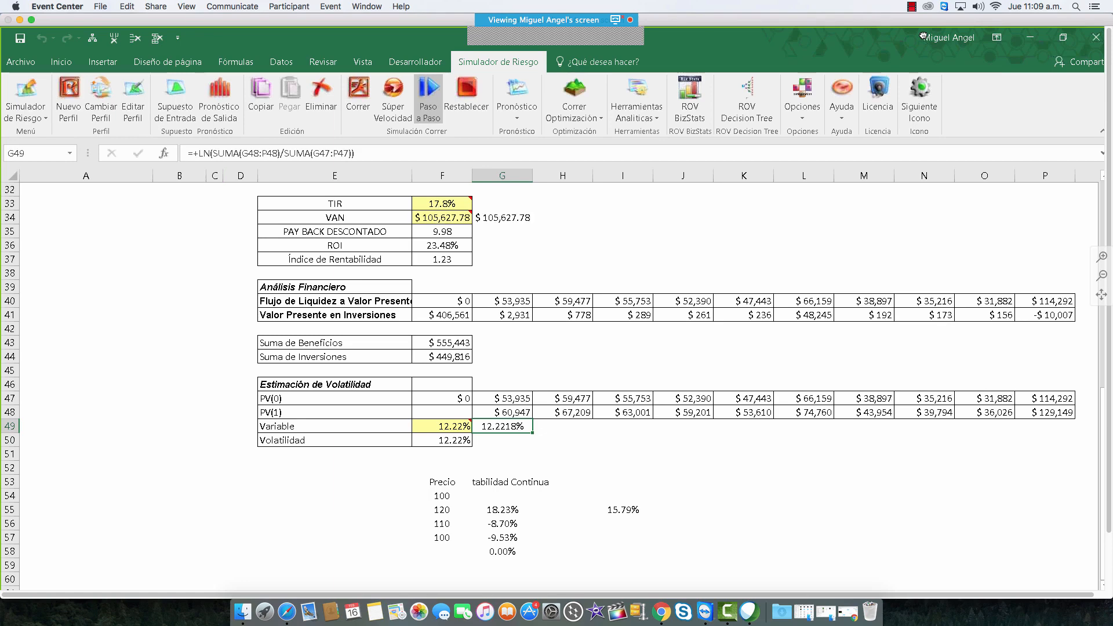
pyautogui.click(423, 98)
pyautogui.click(423, 98)
pyautogui.click(423, 98)
pyautogui.click(423, 98)
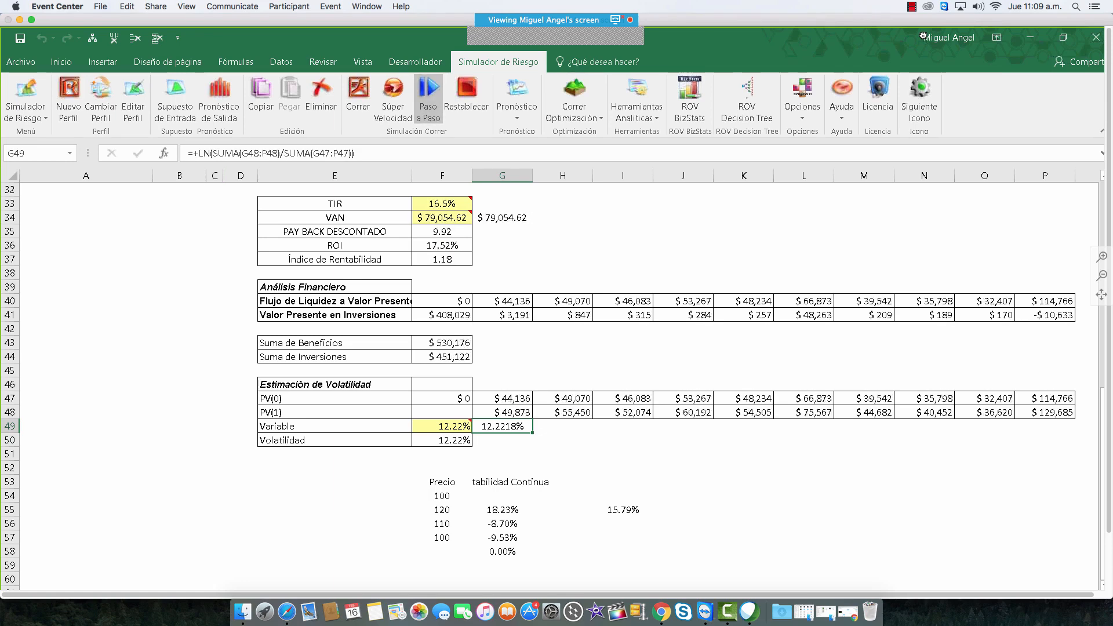
pyautogui.click(423, 98)
pyautogui.click(423, 98)
pyautogui.click(423, 98)
pyautogui.click(423, 98)
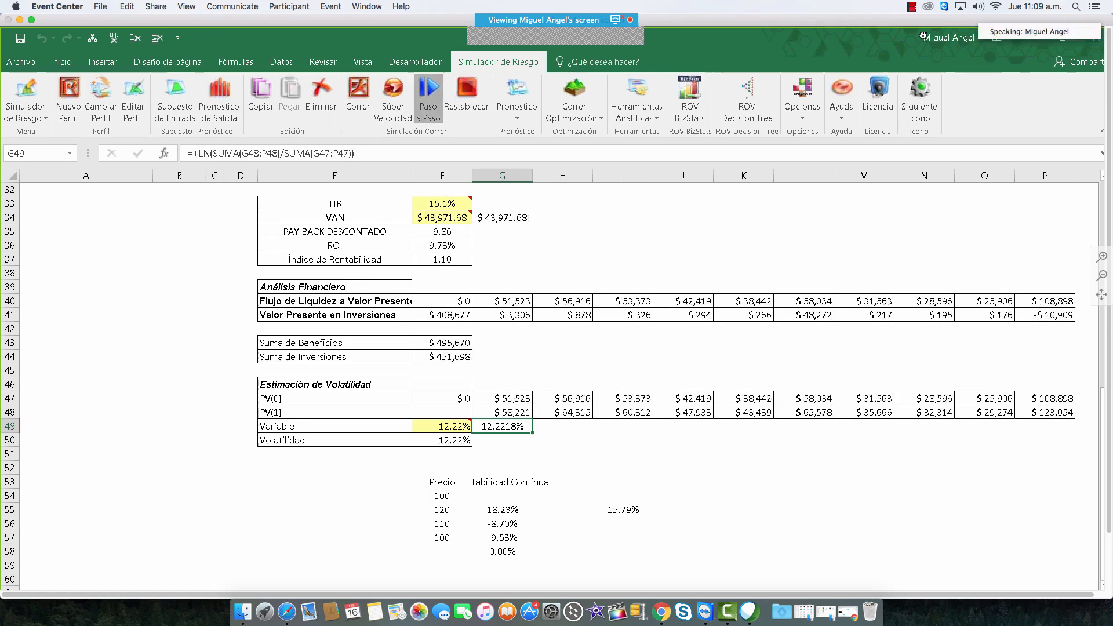
pyautogui.click(423, 98)
pyautogui.click(423, 98)
pyautogui.click(429, 98)
pyautogui.click(429, 98)
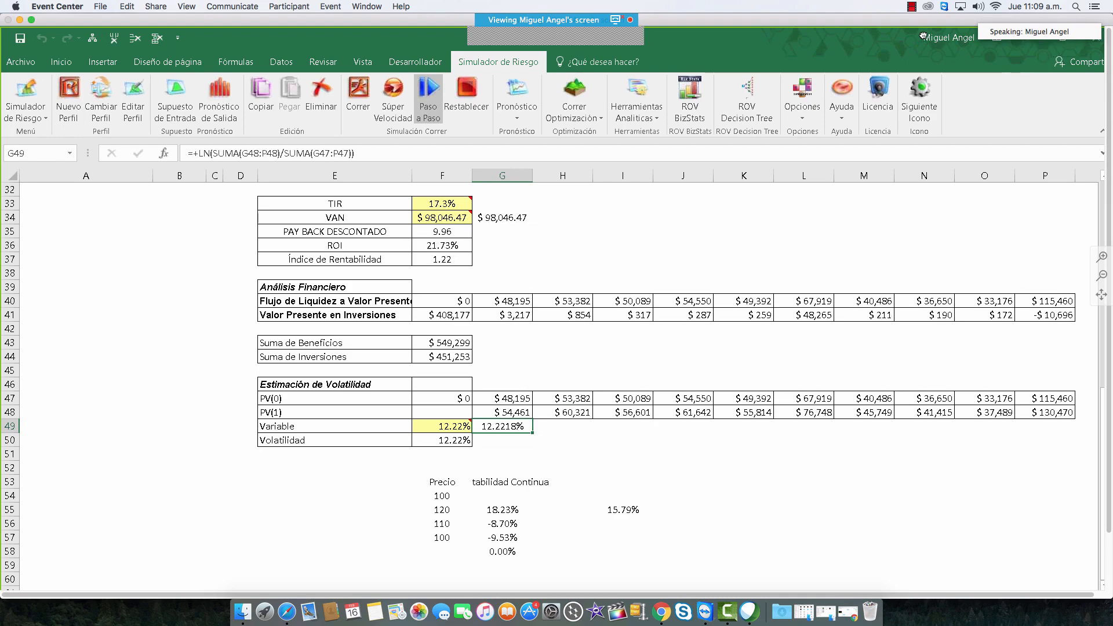
pyautogui.click(429, 98)
pyautogui.click(458, 103)
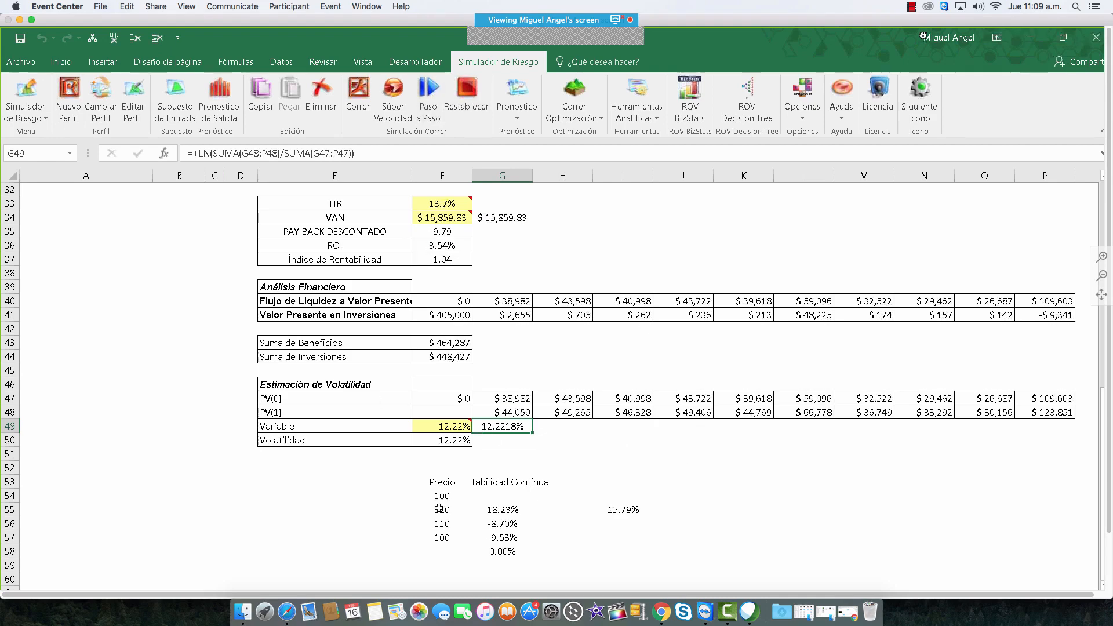
# Step: Review the Precio and continuous-return example in F54:I58, including the G55 formula, and reselect G49
pyautogui.moveTo(439, 497); pyautogui.dragTo(622, 548)
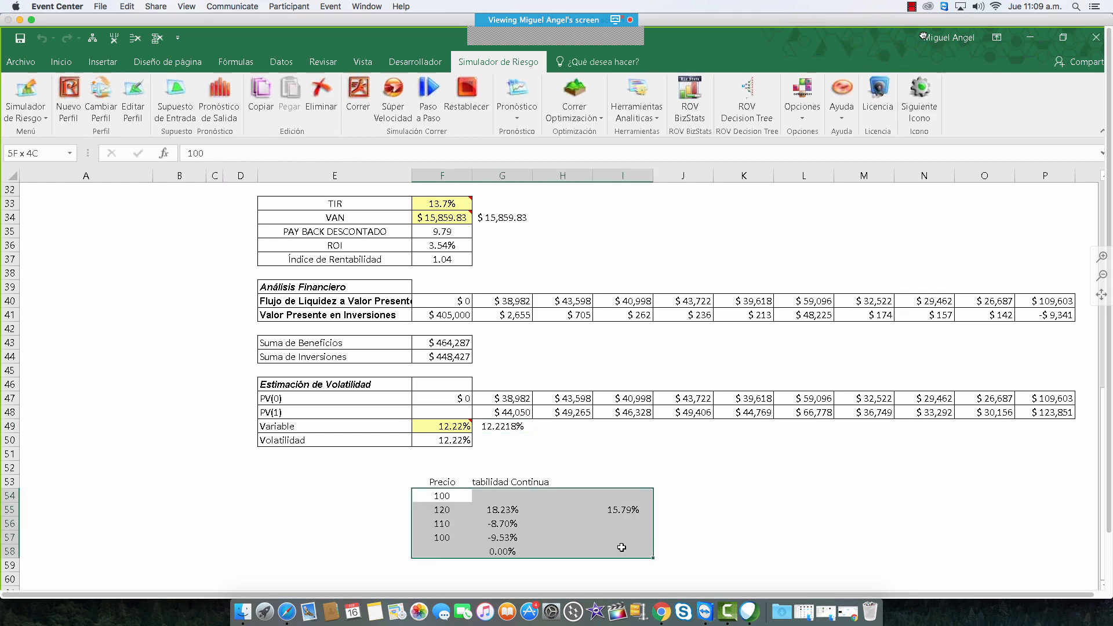
pyautogui.click(500, 511)
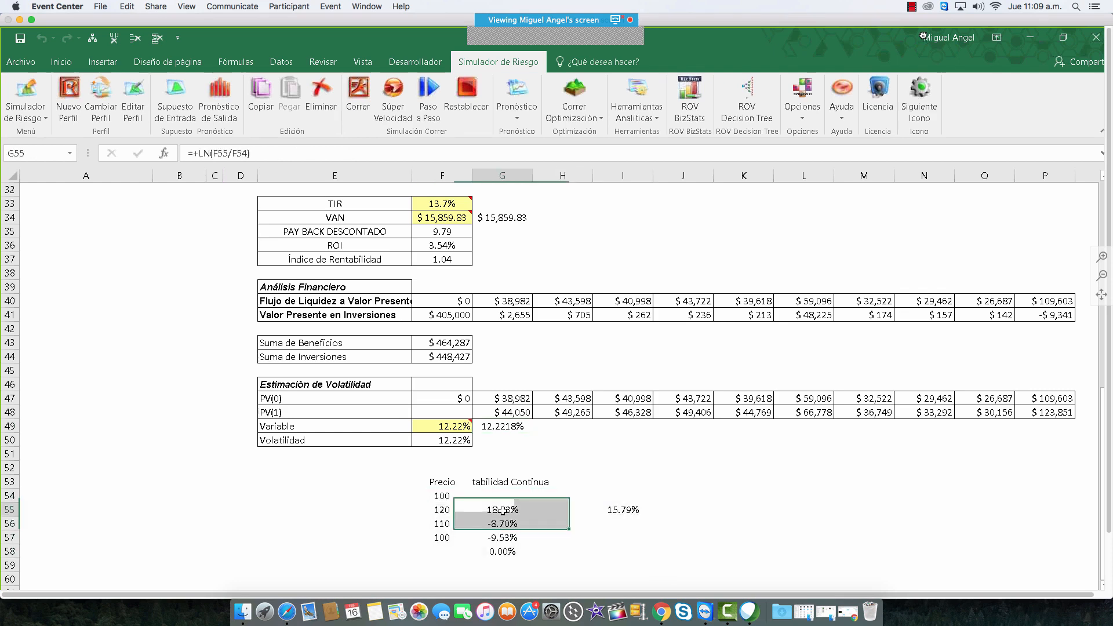
pyautogui.click(505, 427)
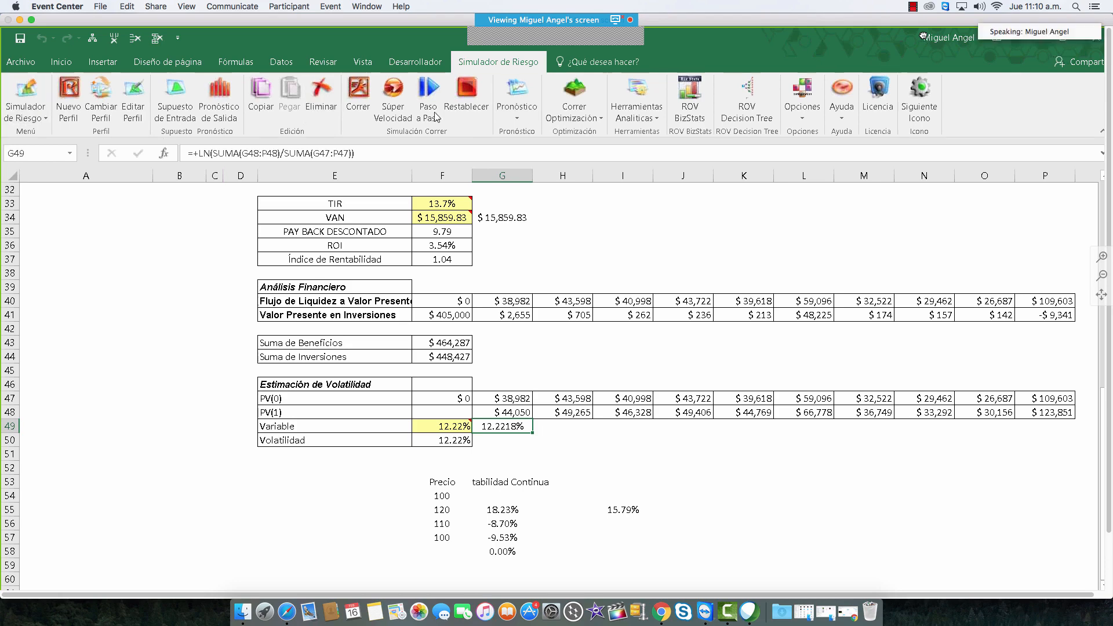
# Step: Open the example model "07 FCD, ROI y Volatilidad" and go to the Análisis de Riesgo section of its cash flow sheet
pyautogui.click(36, 111)
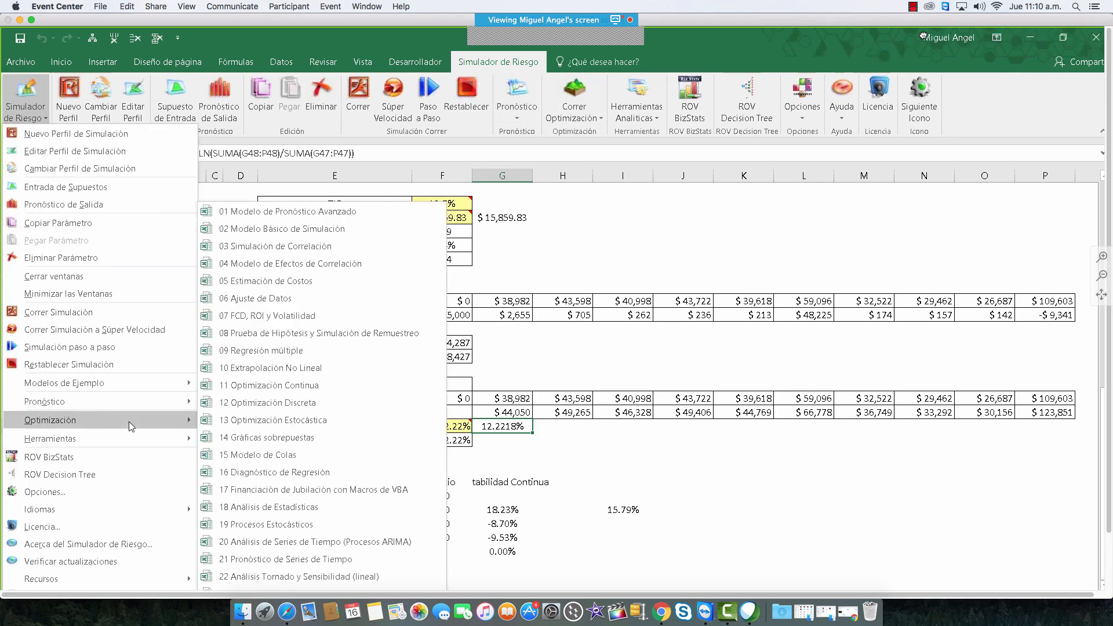
pyautogui.moveTo(134, 385)
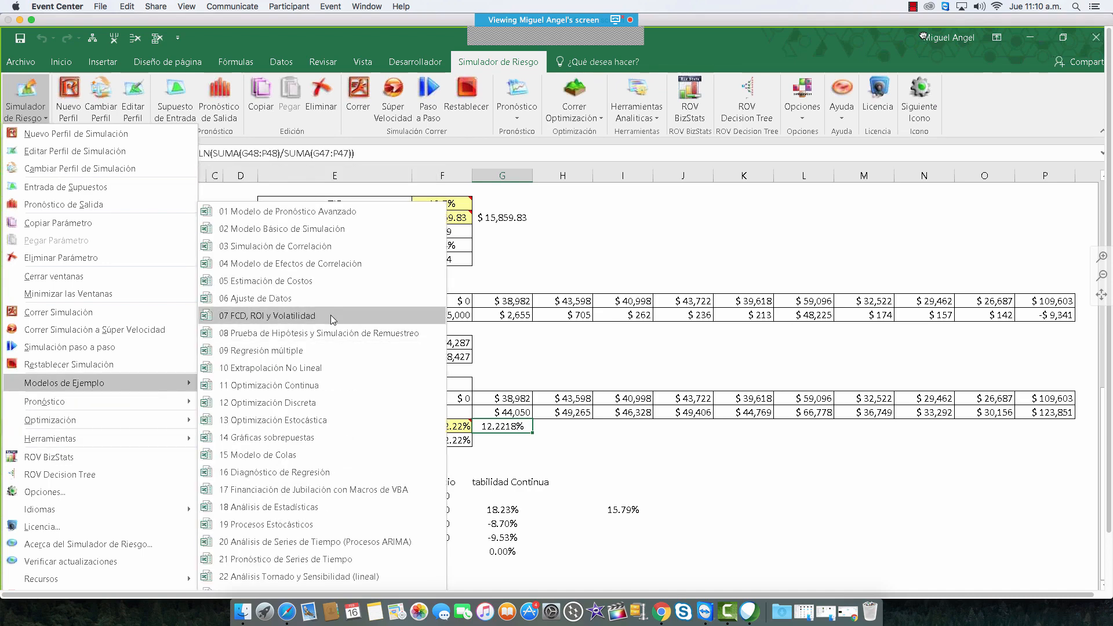
pyautogui.click(331, 315)
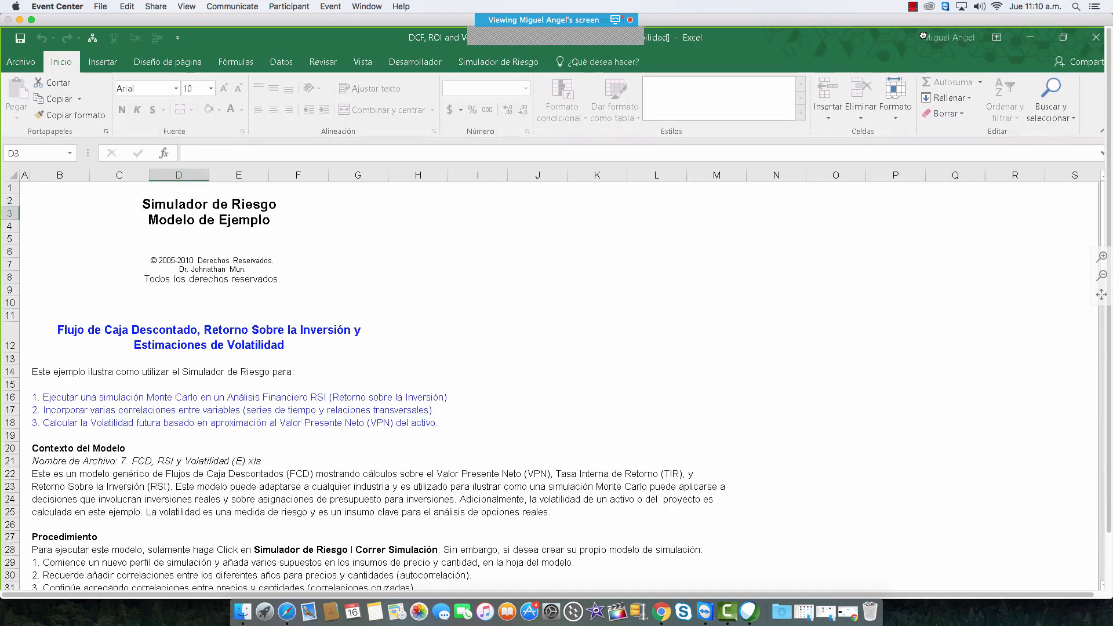
pyautogui.scroll(-4, 557, 383)
pyautogui.click(154, 589)
pyautogui.scroll(-8, 207, 485)
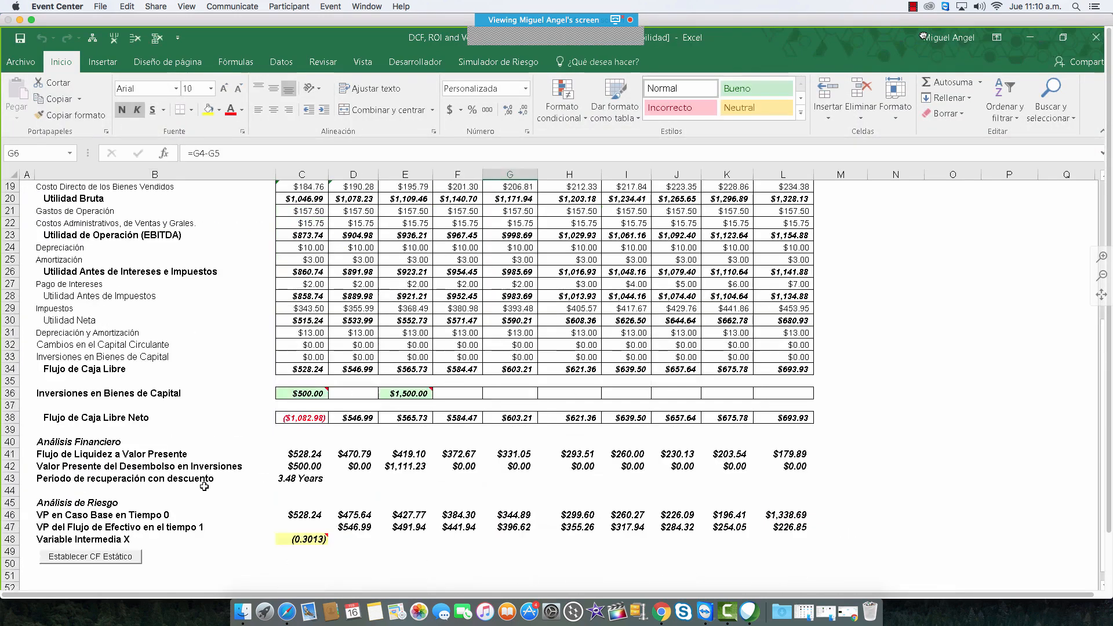
# Step: Examine the Variable Intermedia X formula in C48 and the present value rows 46 and 47 that it references
pyautogui.click(314, 471)
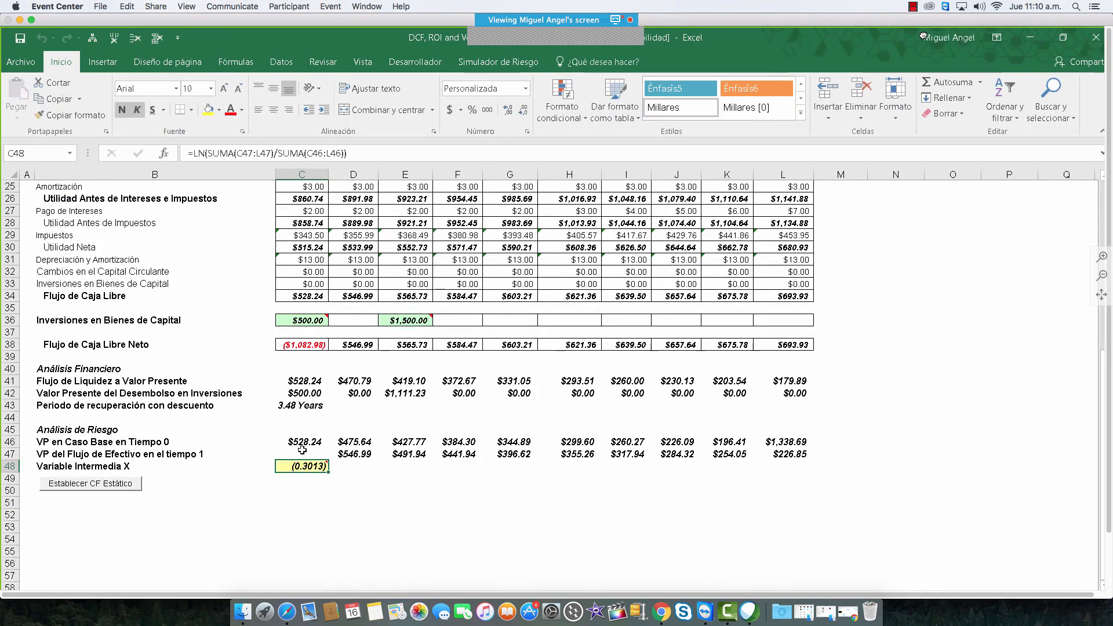
pyautogui.moveTo(301, 442); pyautogui.dragTo(789, 442)
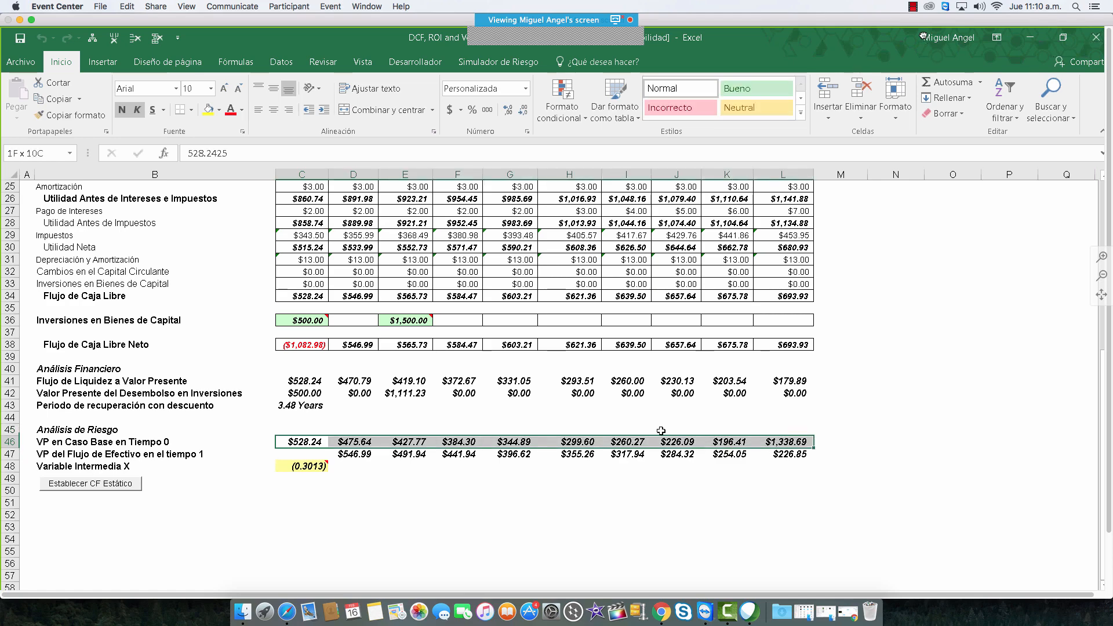
pyautogui.moveTo(358, 456); pyautogui.dragTo(793, 457)
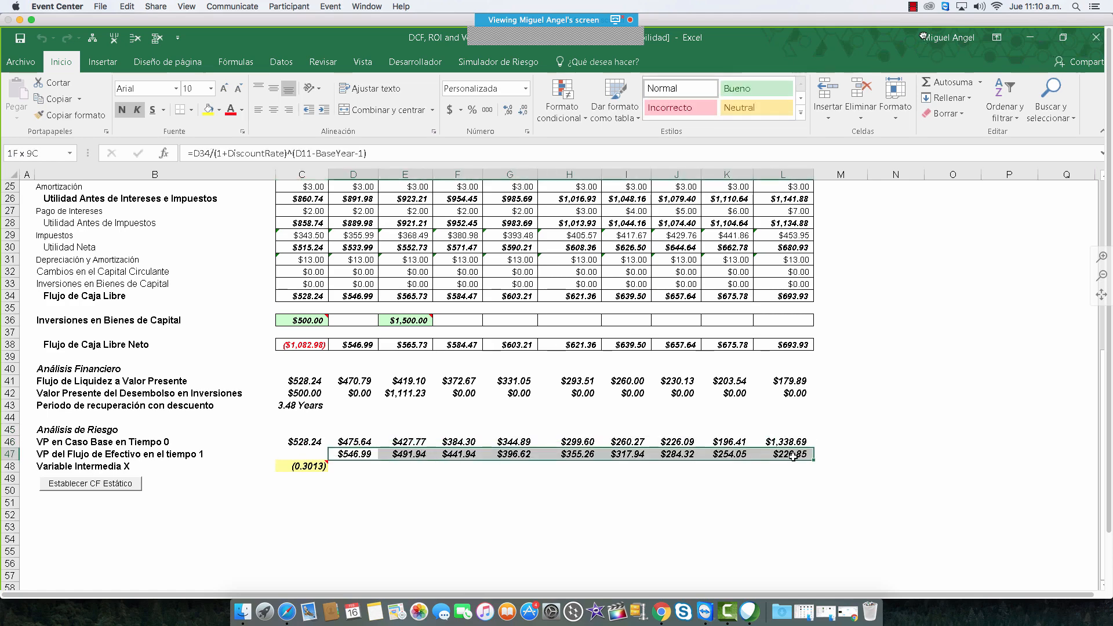
pyautogui.click(298, 468)
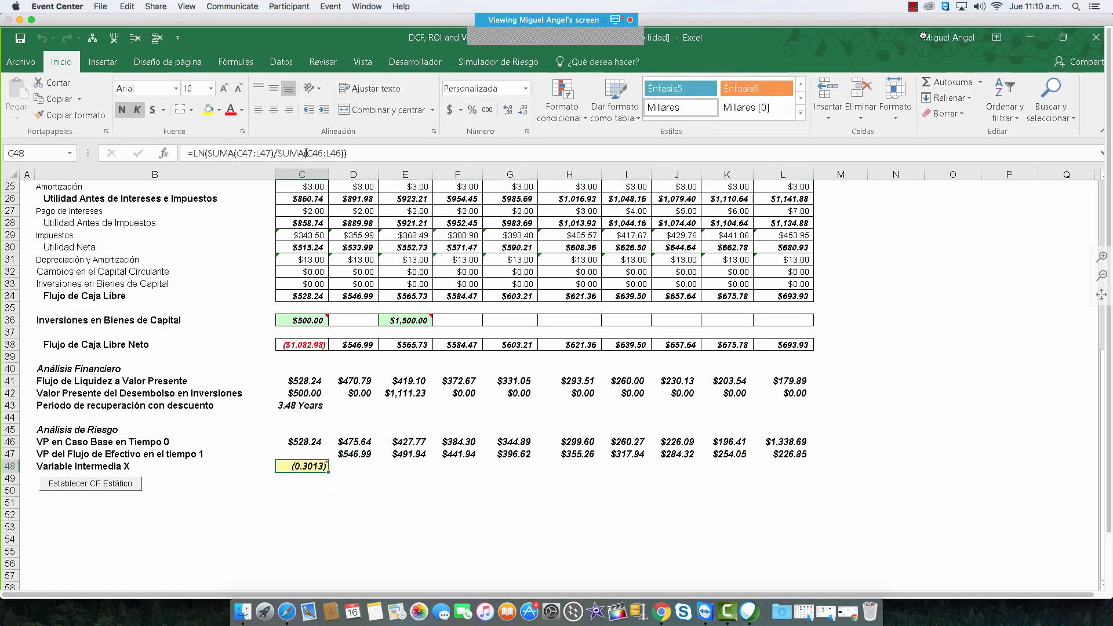
pyautogui.press('F2')
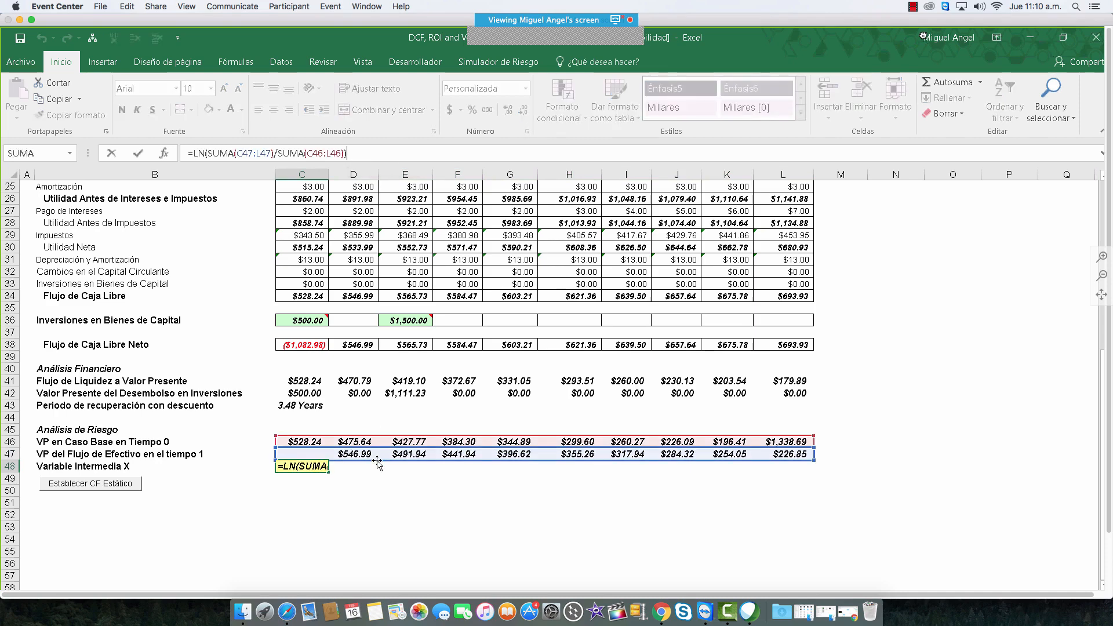
pyautogui.press('Escape')
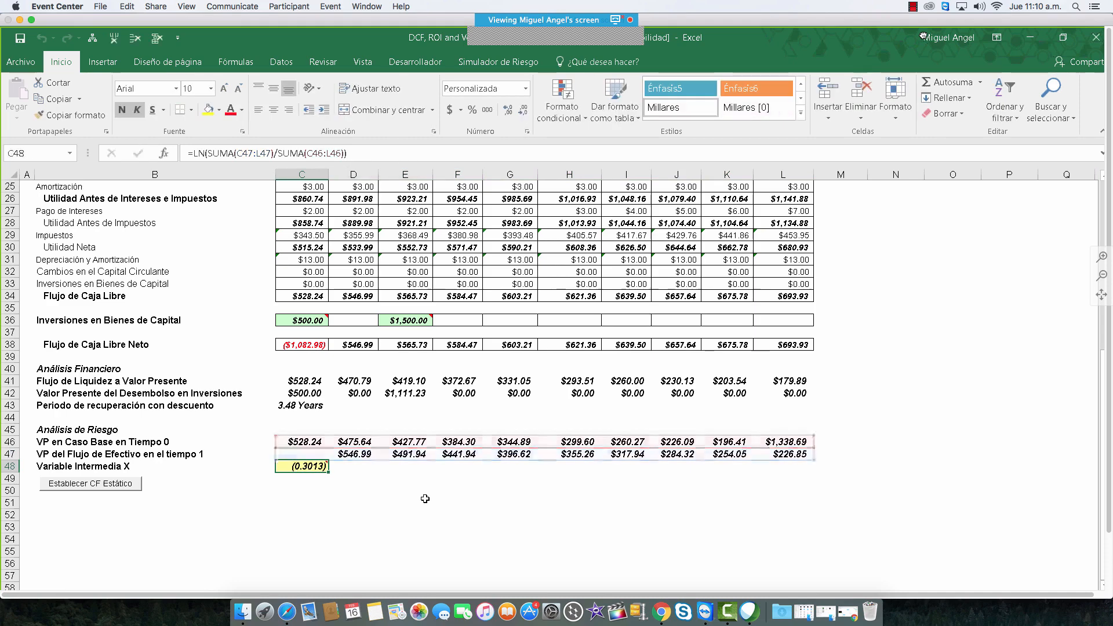
# Step: Return to the project workbook and extend the PV(0) range in the G49 formula to F47:P47
pyautogui.hotkey('alt', 'Tab')
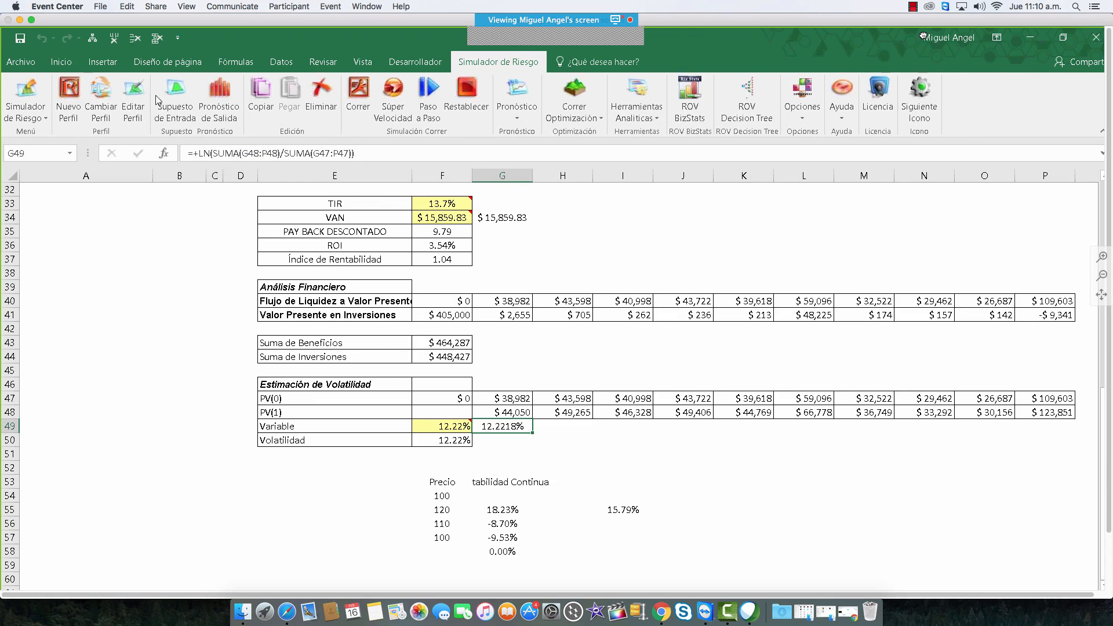
pyautogui.click(416, 150)
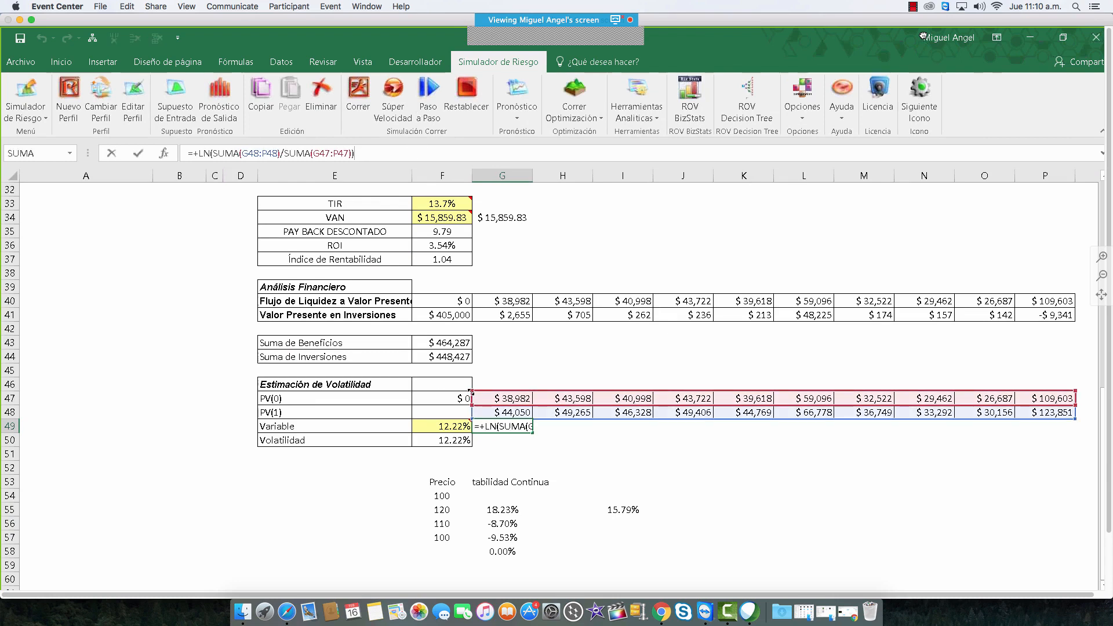
pyautogui.moveTo(472, 392); pyautogui.dragTo(443, 394)
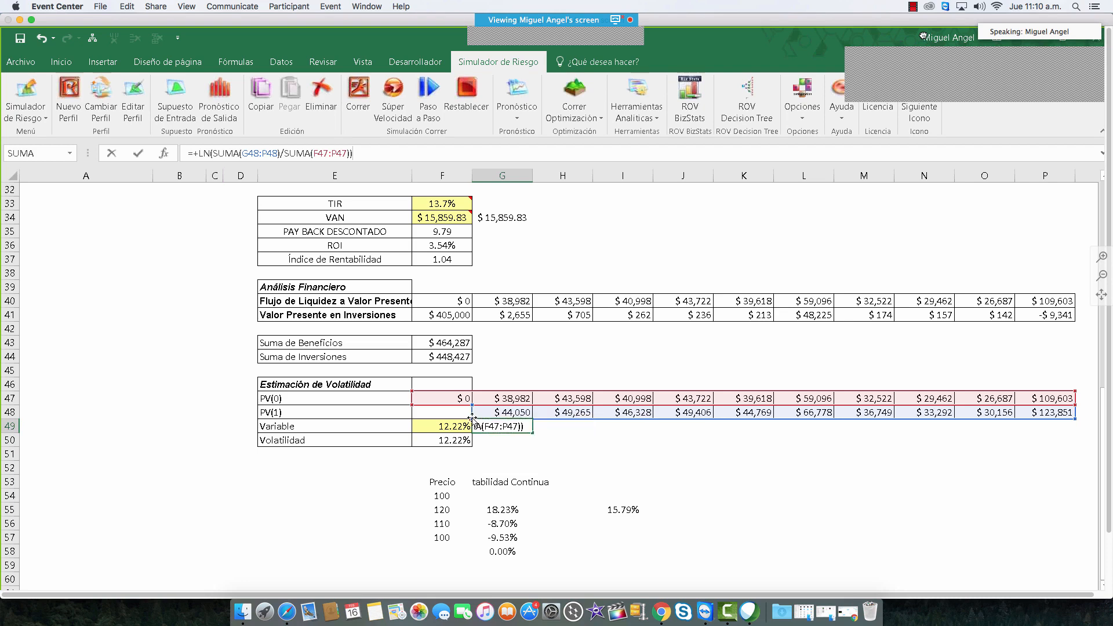
pyautogui.press('Return')
# Step: Check the PV(1) and PV(0) ranges referenced by the log-return formula in G49 of the project workbook, leaving the formula as entered
pyautogui.click(458, 398)
pyautogui.click(491, 424)
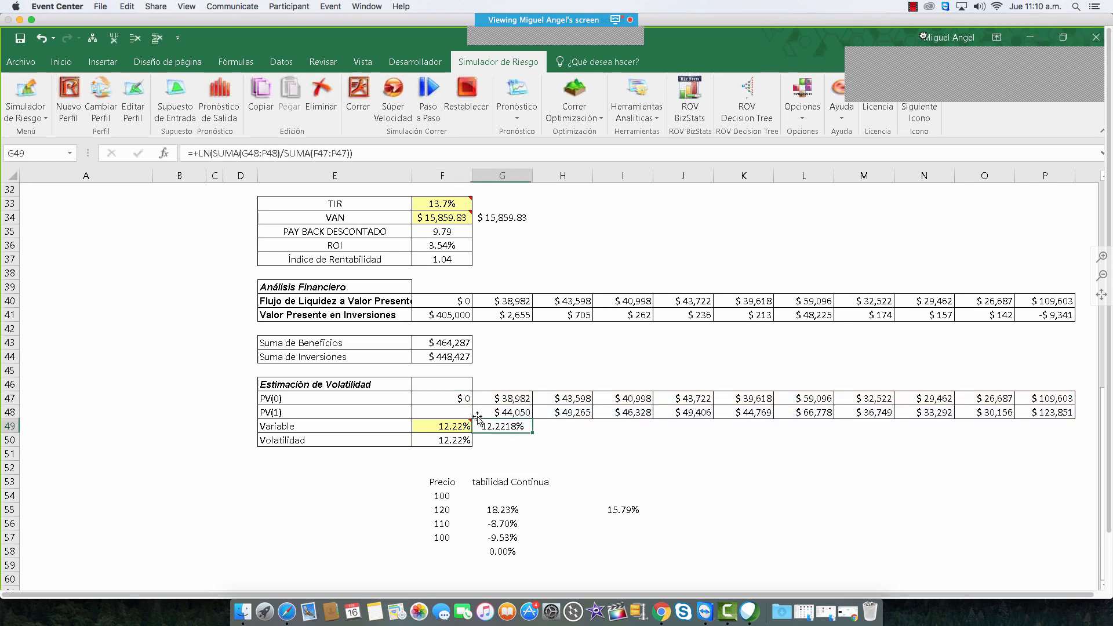
pyautogui.click(462, 399)
pyautogui.click(492, 428)
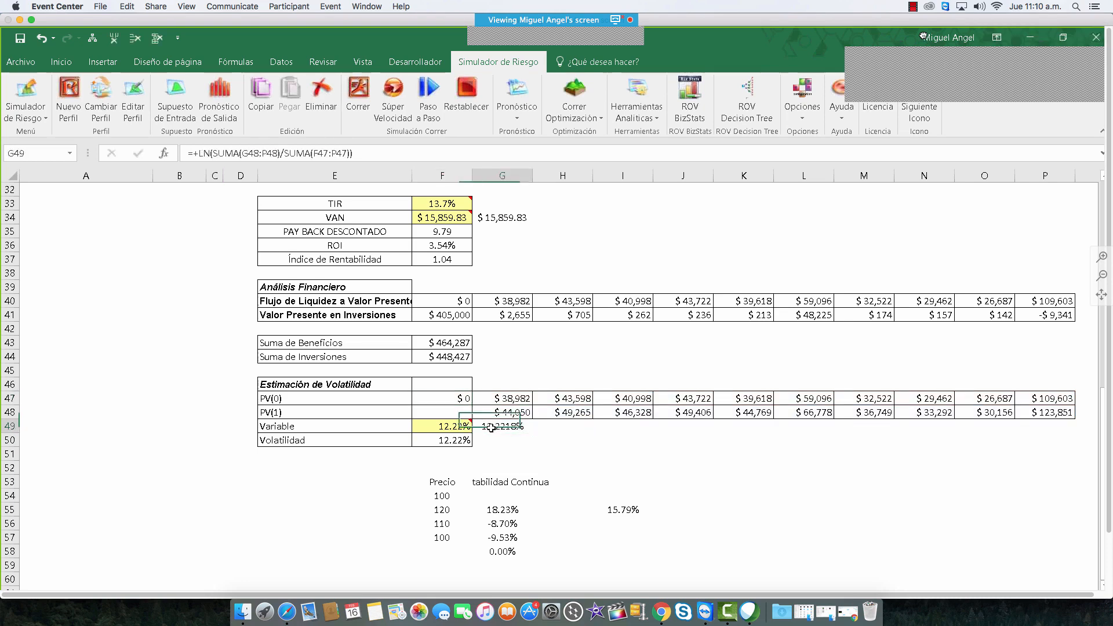
pyautogui.click(360, 161)
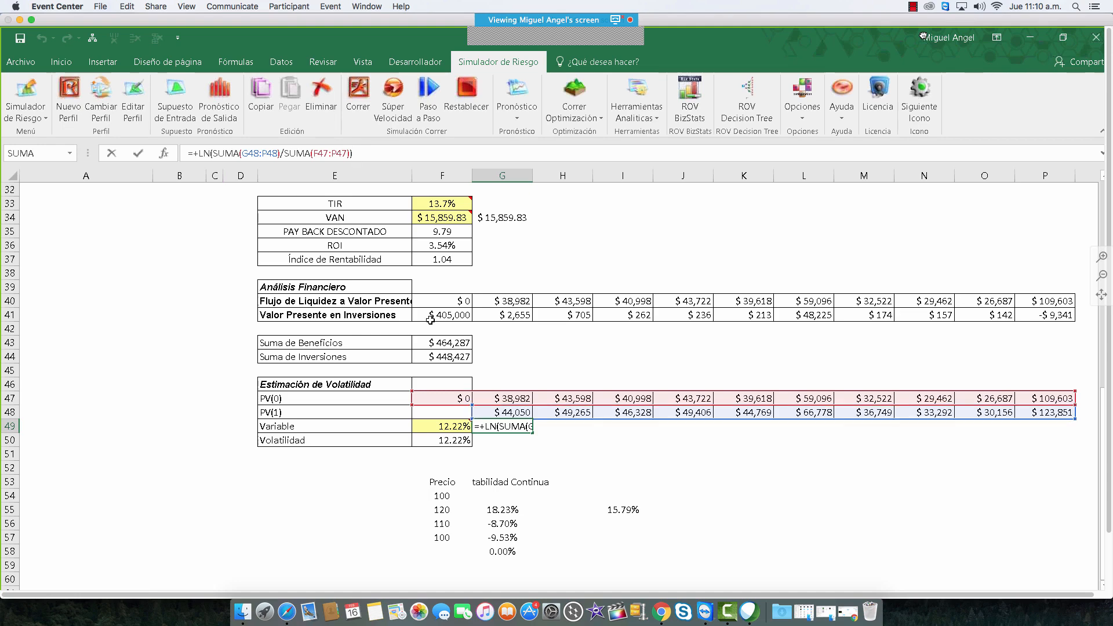
pyautogui.press('Escape')
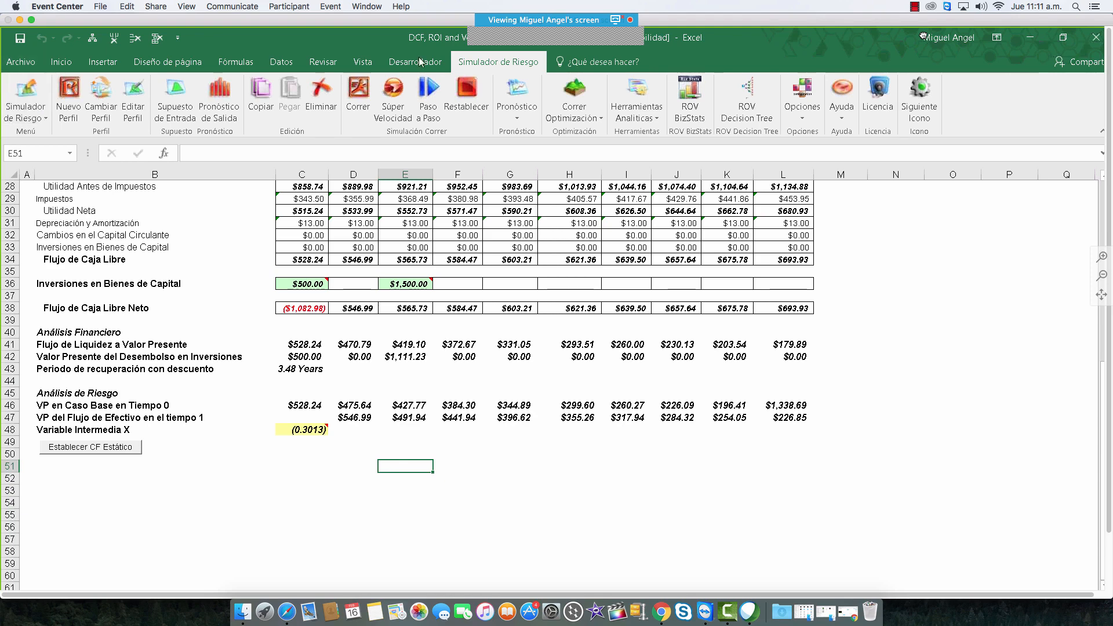
# Step: Open the example model "11 Optimización Continua" and view its asset allocation sheet and its description sheet
pyautogui.click(25, 112)
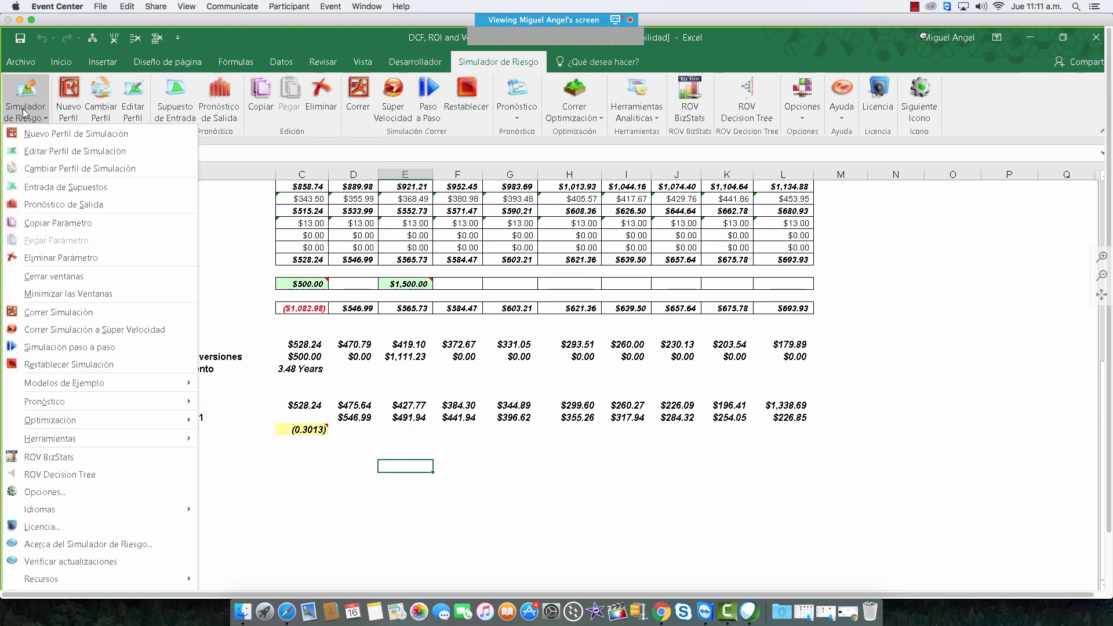
pyautogui.moveTo(147, 385)
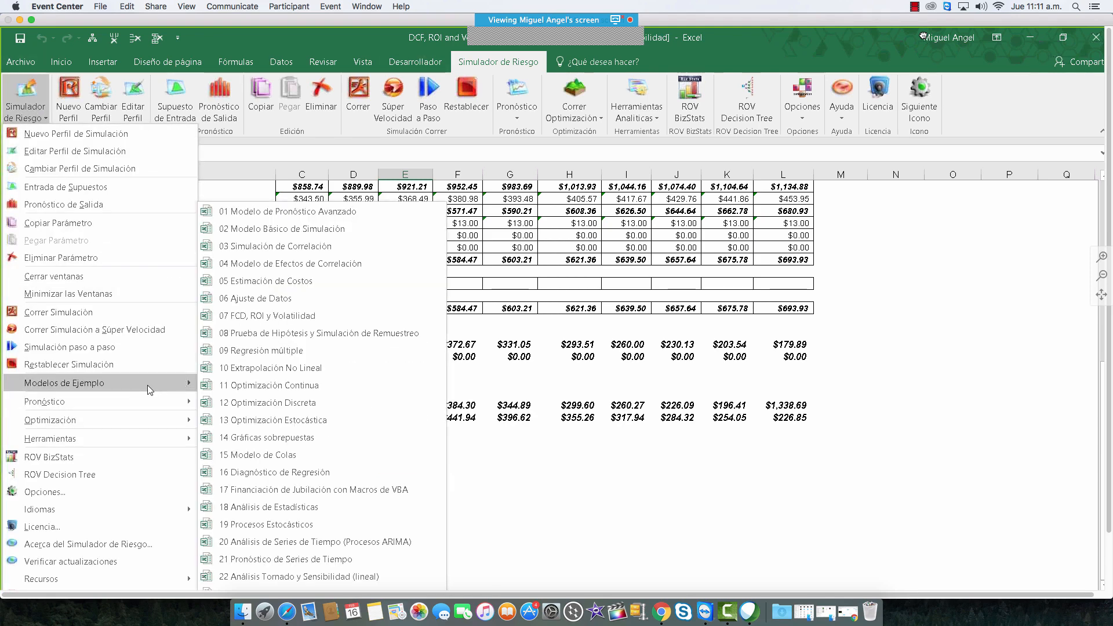
pyautogui.click(256, 386)
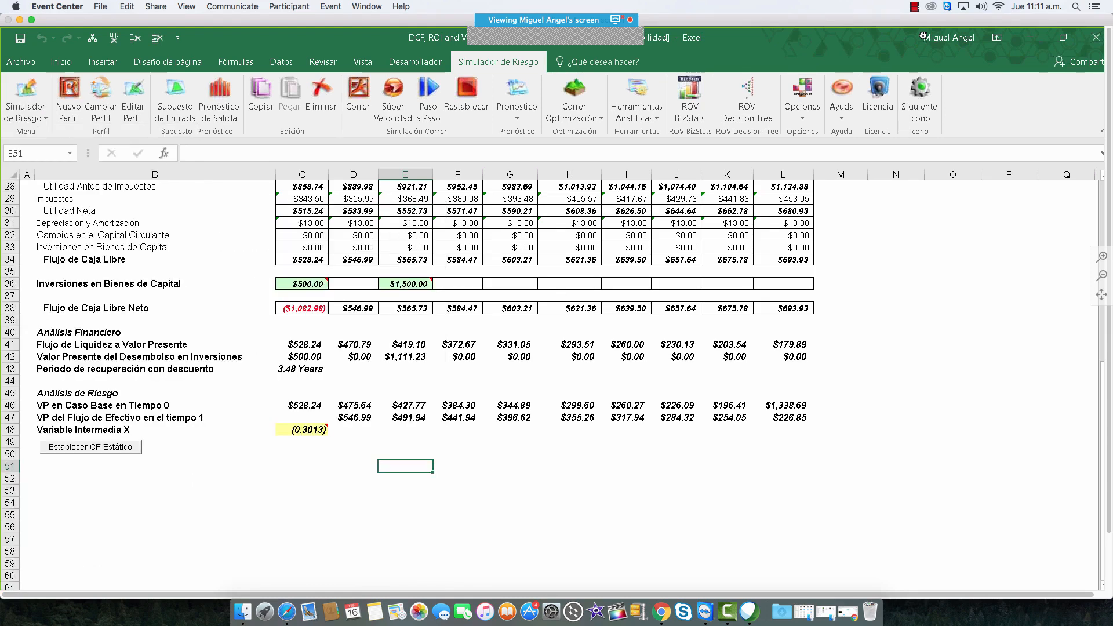
pyautogui.scroll(-1, 557, 382)
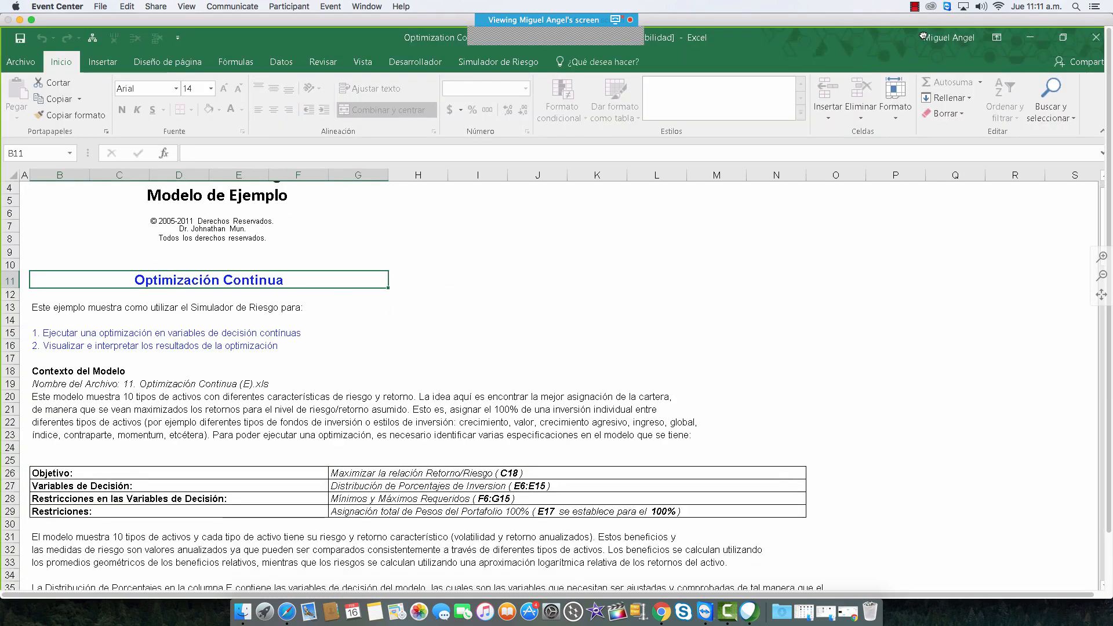
pyautogui.click(232, 593)
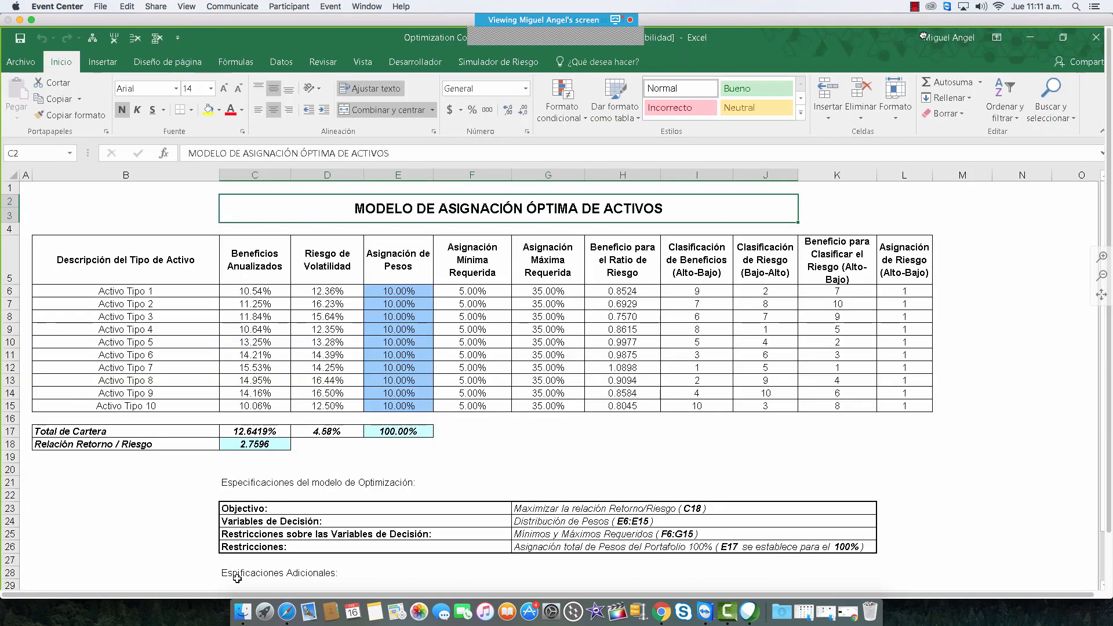
pyautogui.click(87, 592)
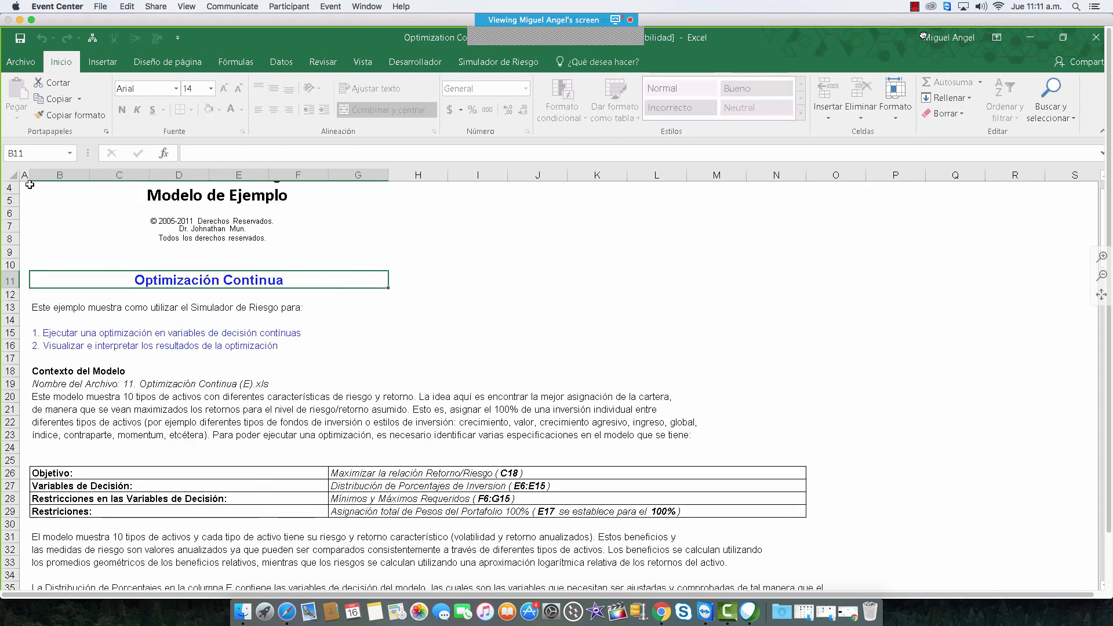
# Step: Open the example model "12 Optimización Discreta" from the risk simulator's example models
pyautogui.click(23, 65)
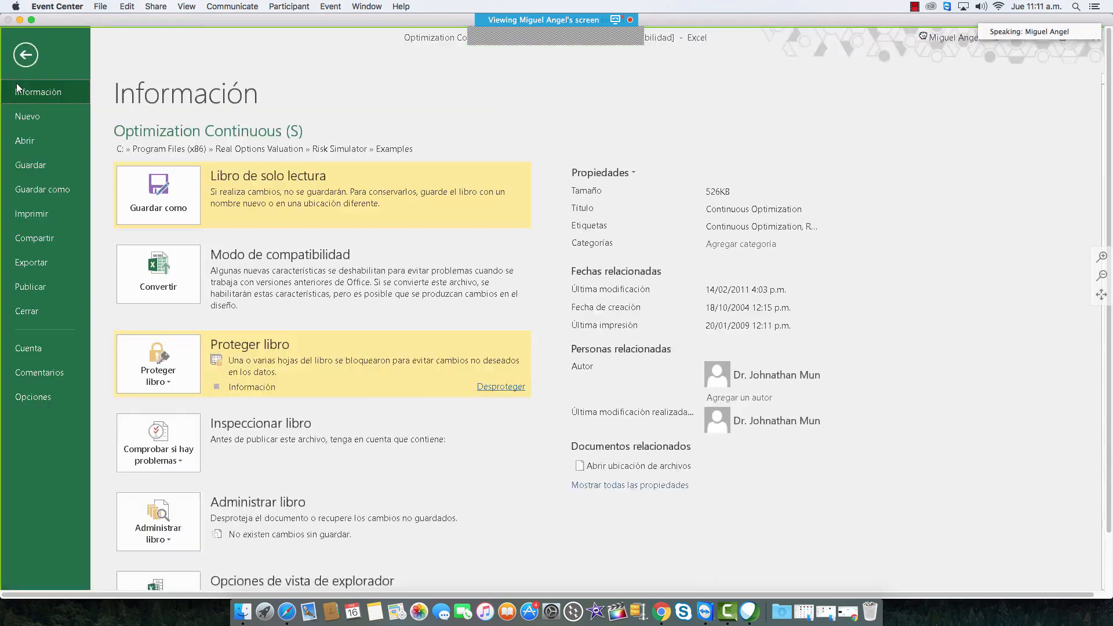
pyautogui.click(25, 67)
pyautogui.click(514, 62)
pyautogui.click(26, 98)
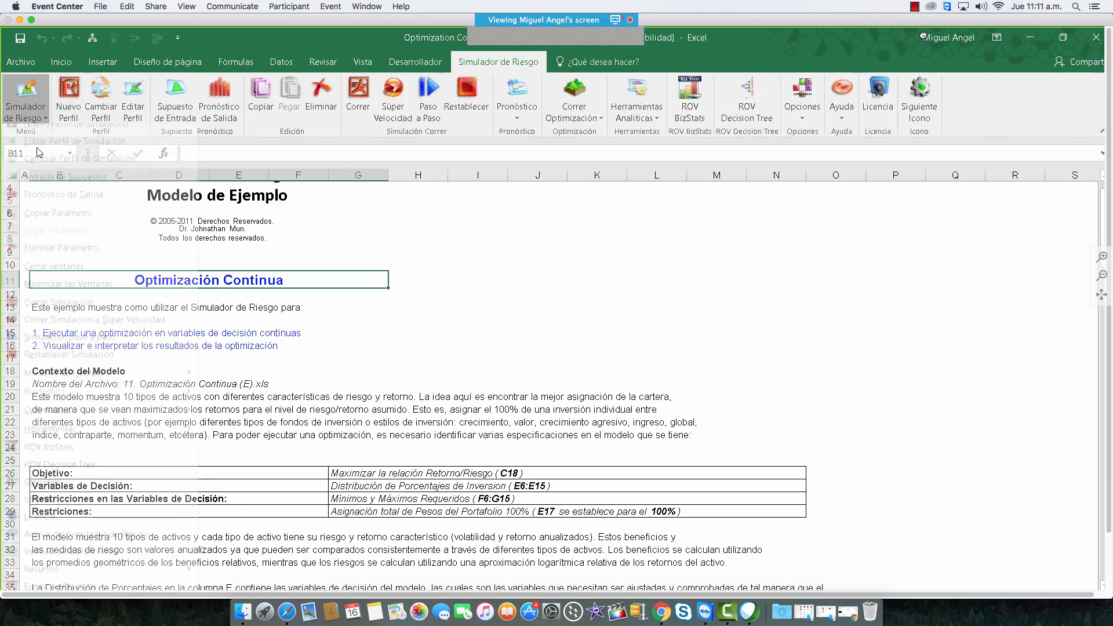
pyautogui.moveTo(152, 385)
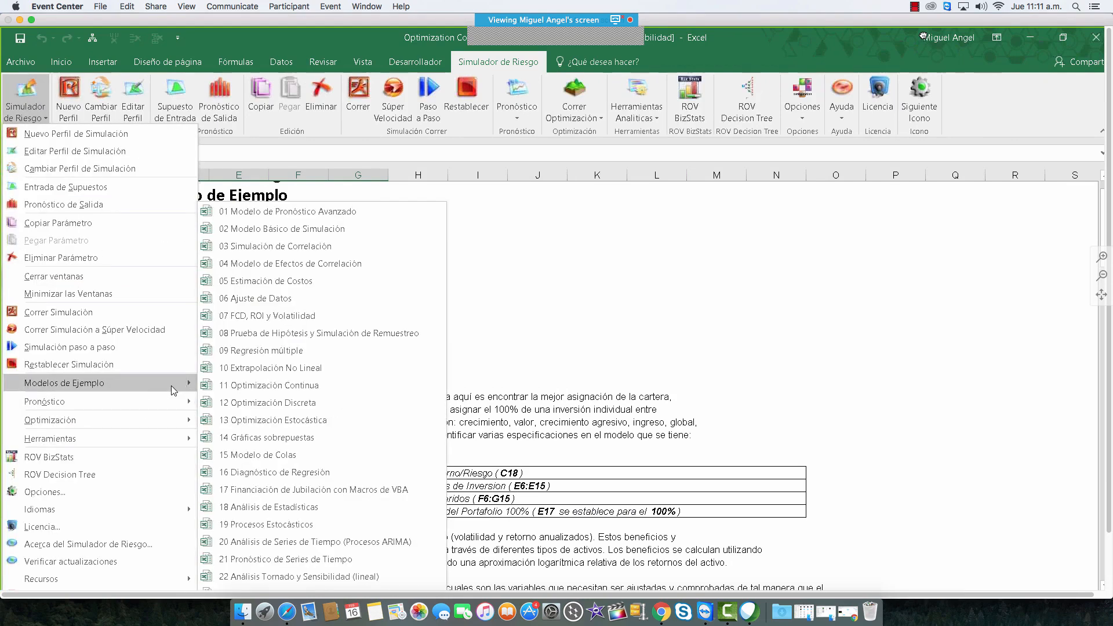
pyautogui.click(327, 402)
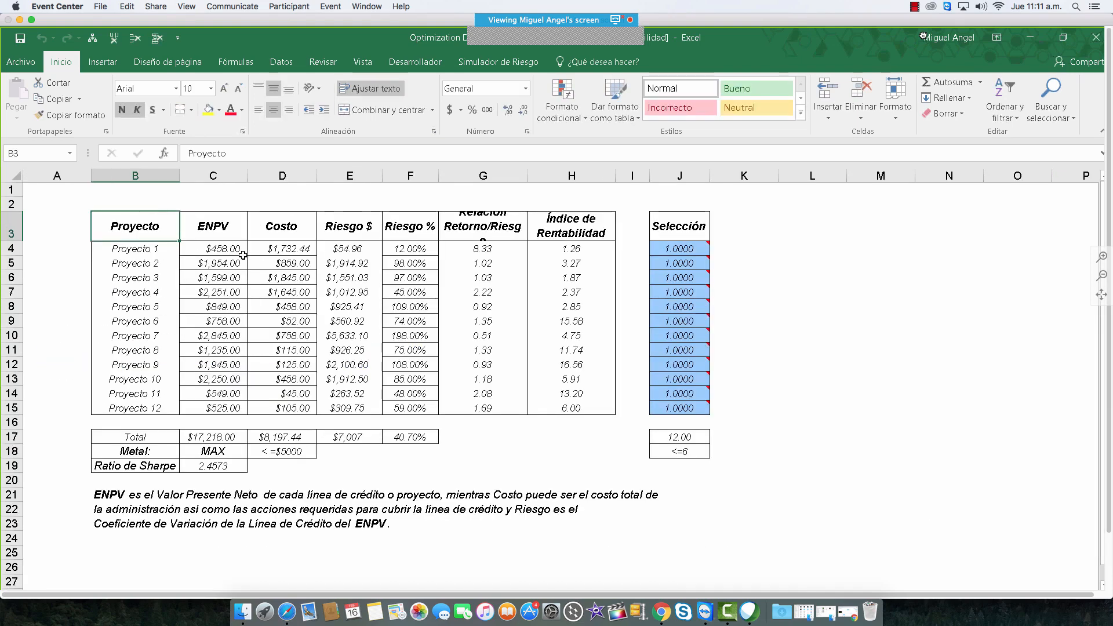
# Step: Examine the ENPV and Costo columns and how the Riesgo $ formulas for Proyecto 1 to 3 derive from ENPV and Riesgo %
pyautogui.moveTo(226, 248); pyautogui.dragTo(225, 409)
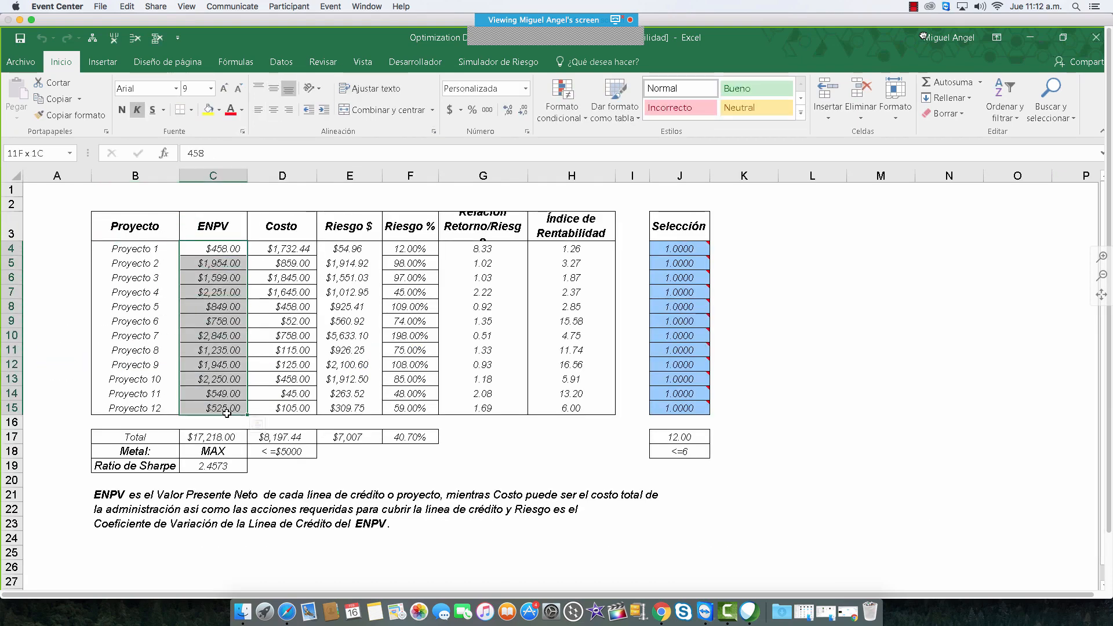
pyautogui.moveTo(281, 250); pyautogui.dragTo(289, 409)
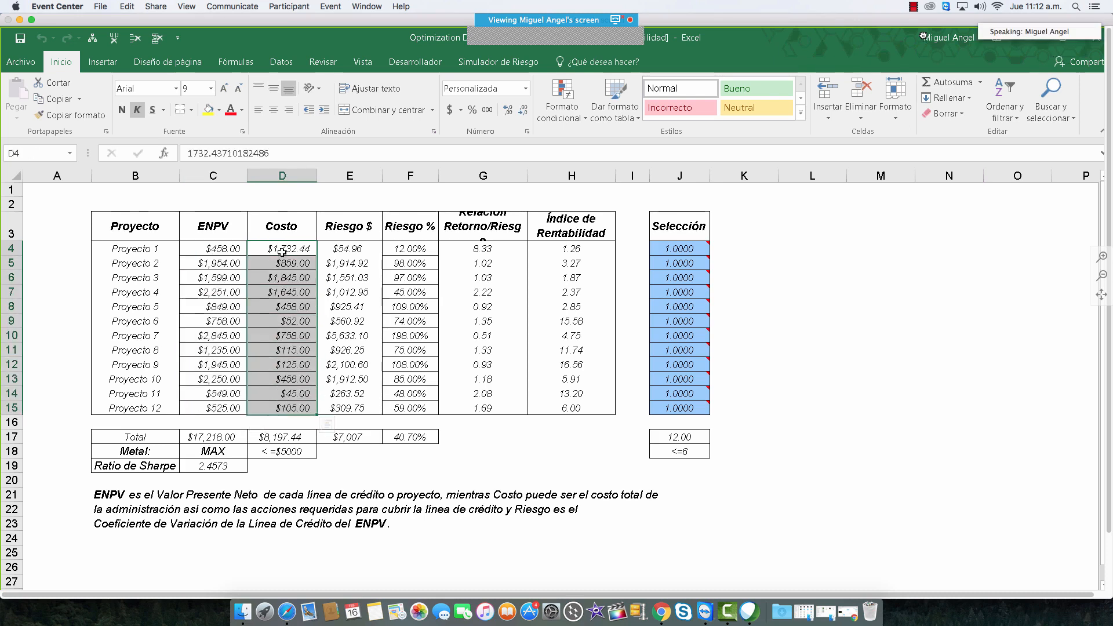
pyautogui.click(345, 248)
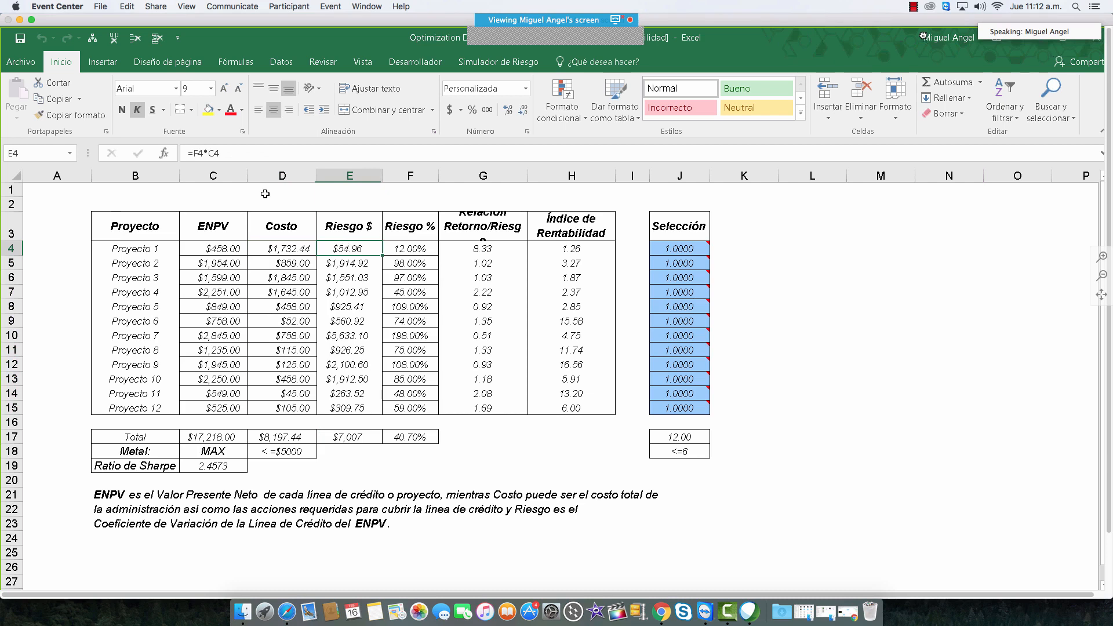
pyautogui.click(253, 153)
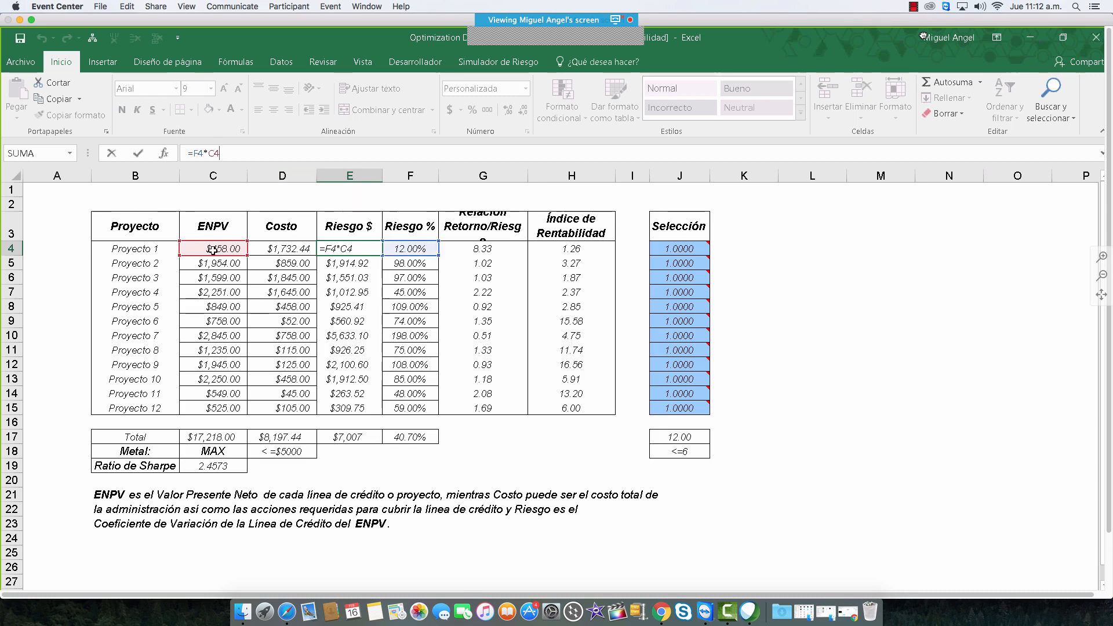
pyautogui.hotkey('ctrl', 'Return')
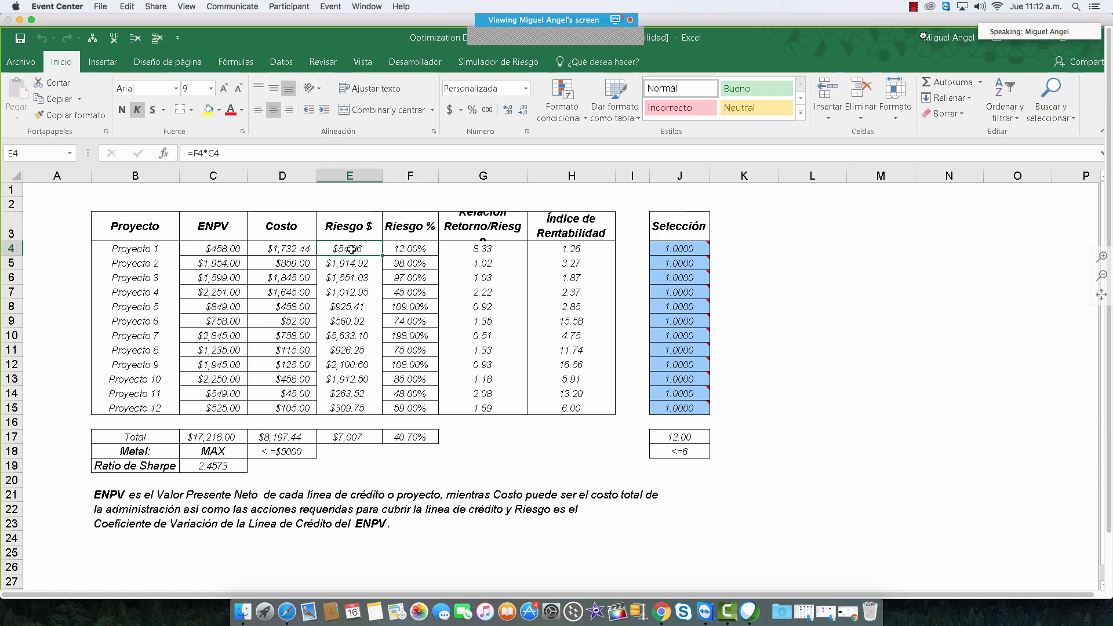
pyautogui.click(224, 251)
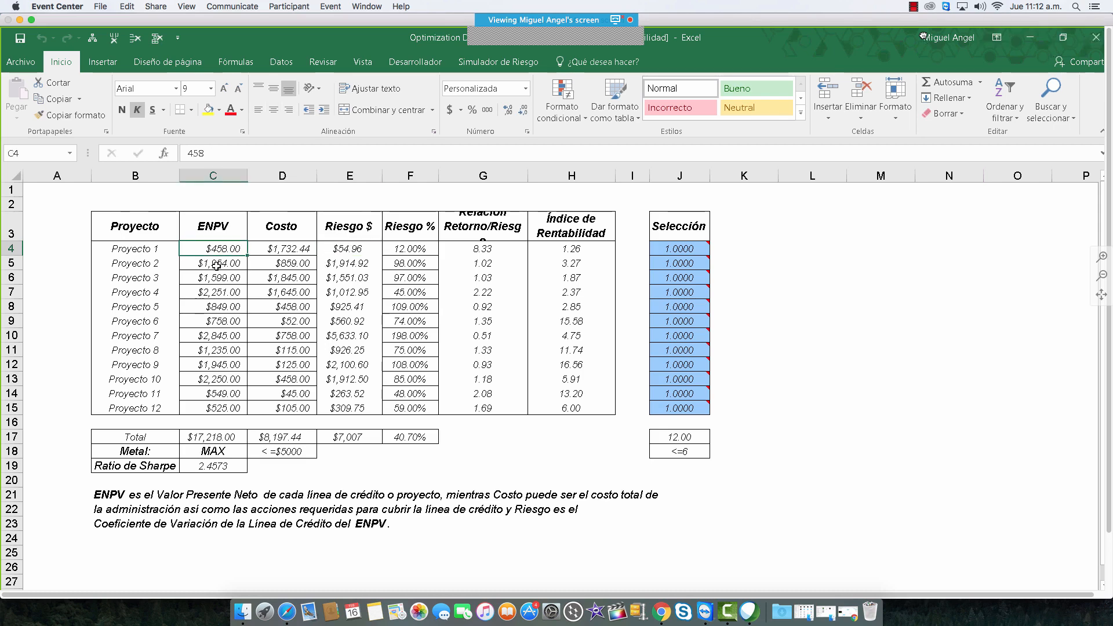
pyautogui.click(351, 266)
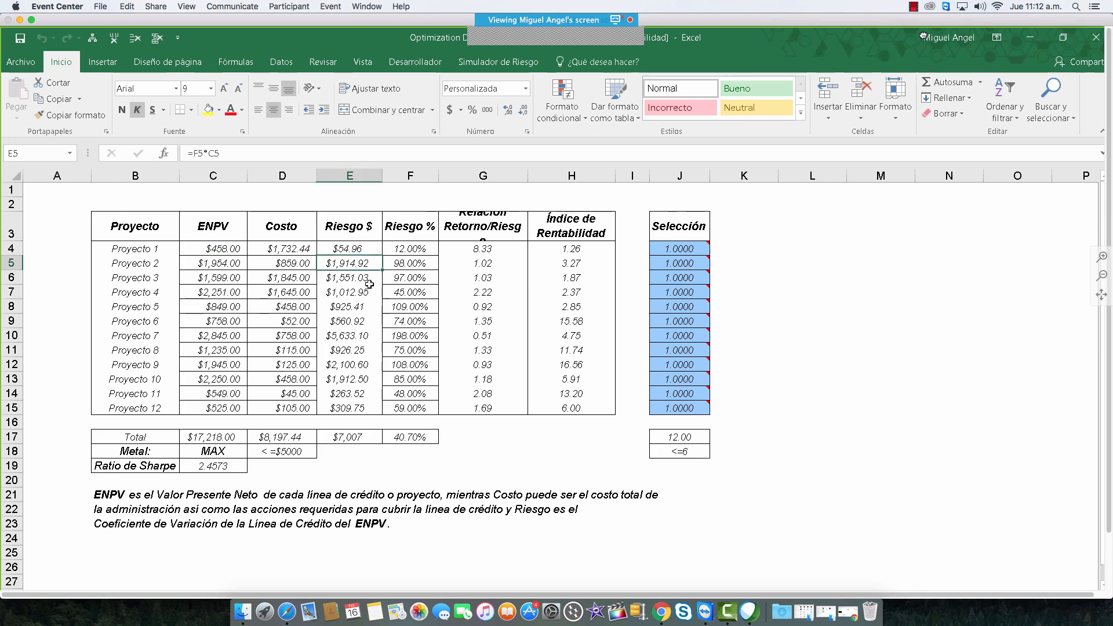
pyautogui.click(220, 261)
pyautogui.click(357, 280)
pyautogui.click(224, 278)
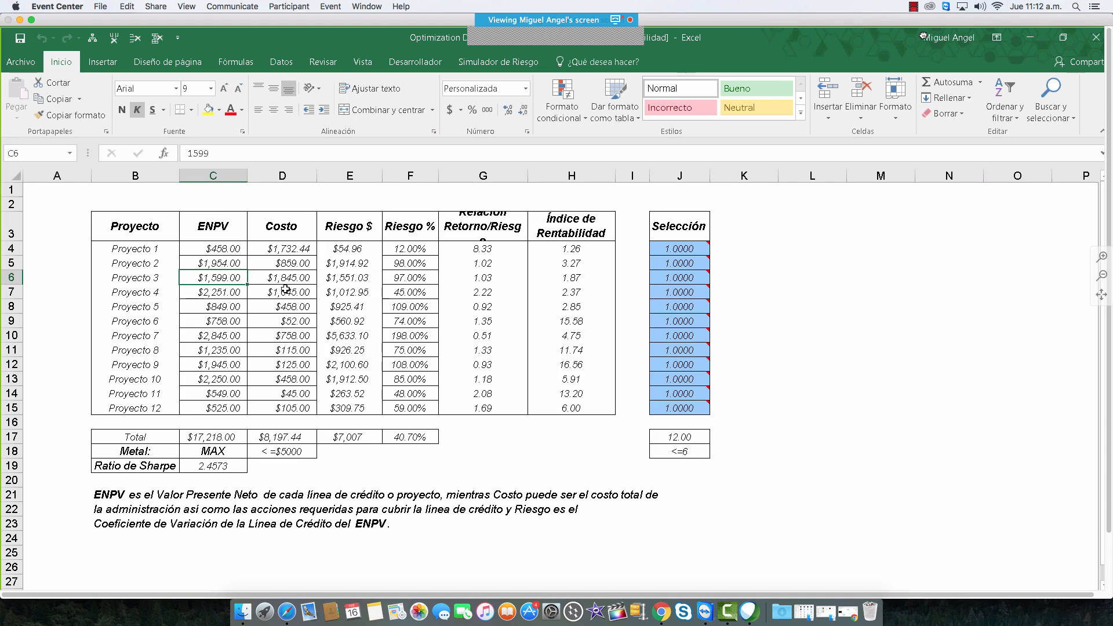
# Step: Examine the project table's ENPV, Costo, Riesgo $ and Riesgo % columns and the Total row formulas in C17, D17 and E17
pyautogui.moveTo(212, 231); pyautogui.dragTo(616, 381)
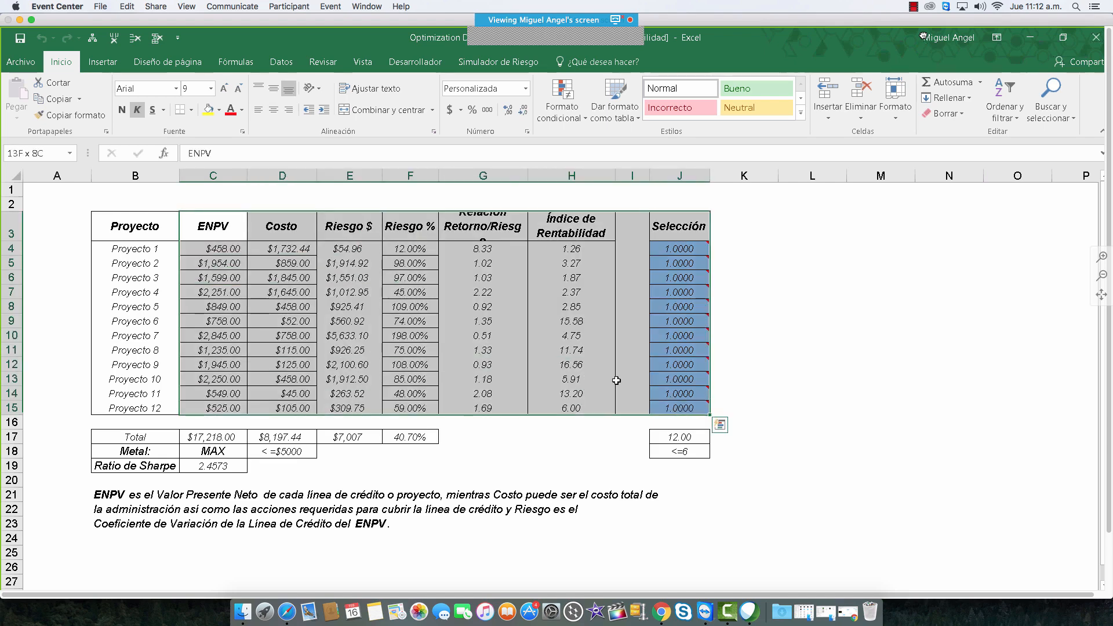
pyautogui.moveTo(191, 249); pyautogui.dragTo(219, 409)
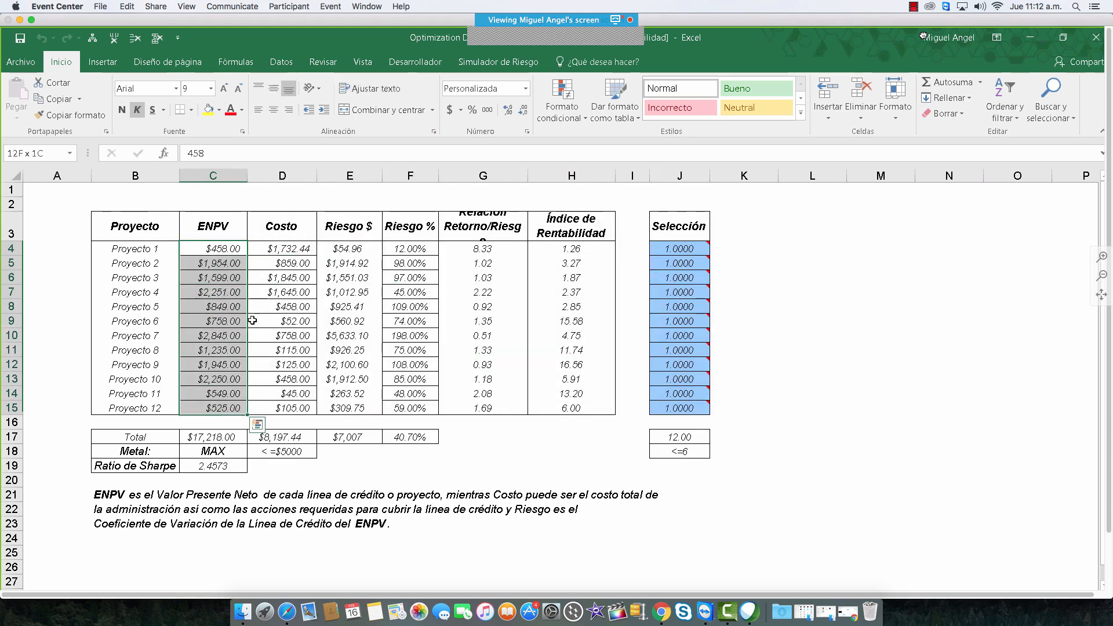
pyautogui.moveTo(268, 258); pyautogui.dragTo(294, 407)
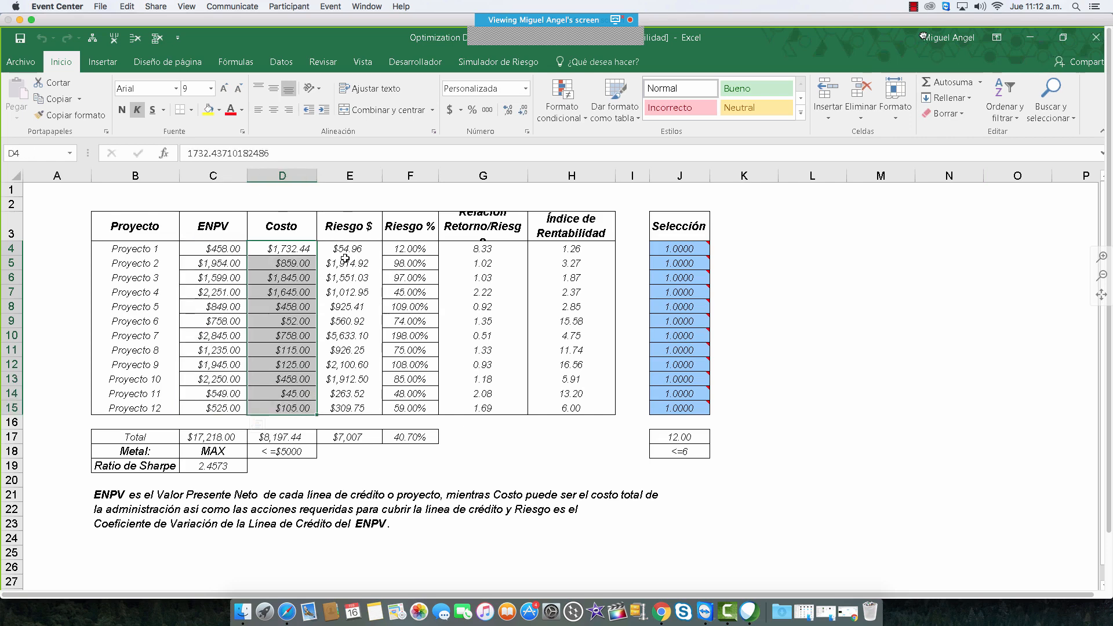
pyautogui.moveTo(345, 254); pyautogui.dragTo(352, 411)
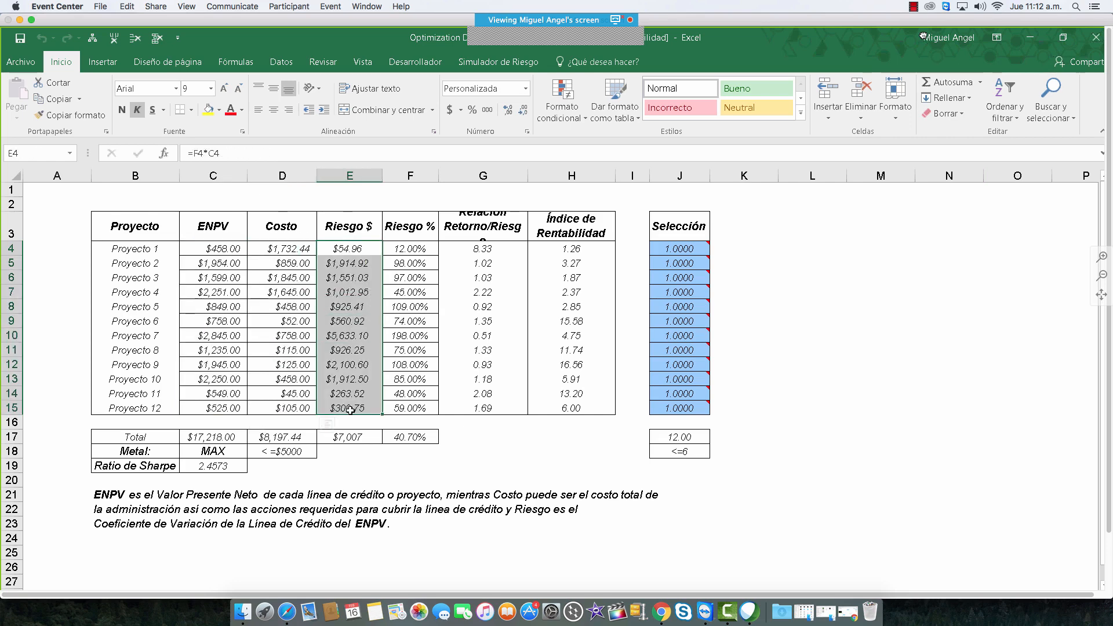
pyautogui.click(223, 439)
pyautogui.click(359, 153)
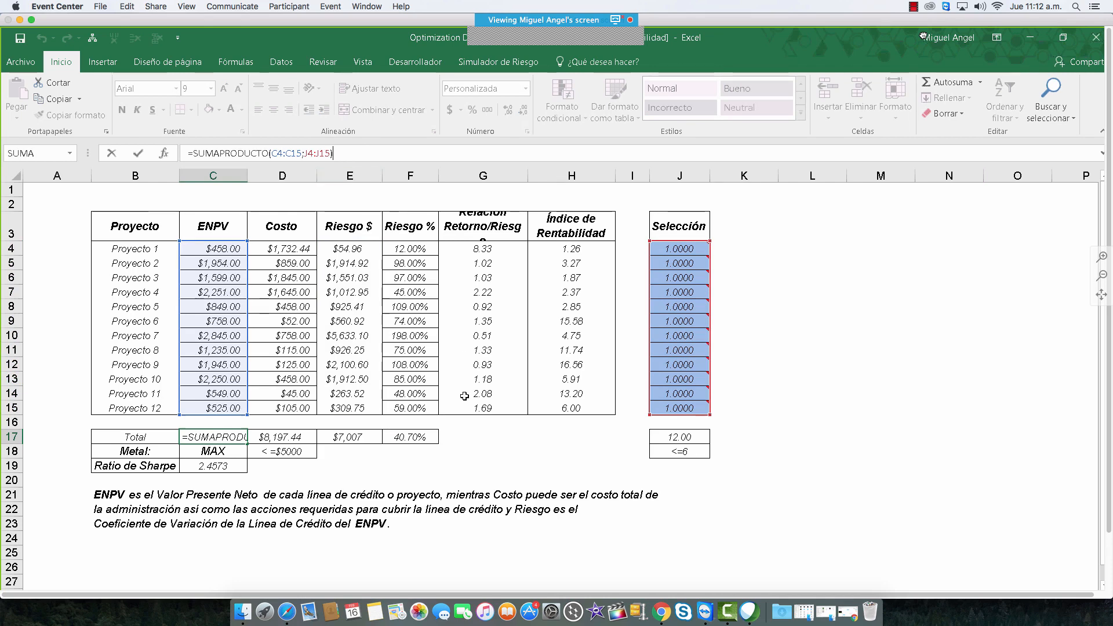
pyautogui.press('Escape')
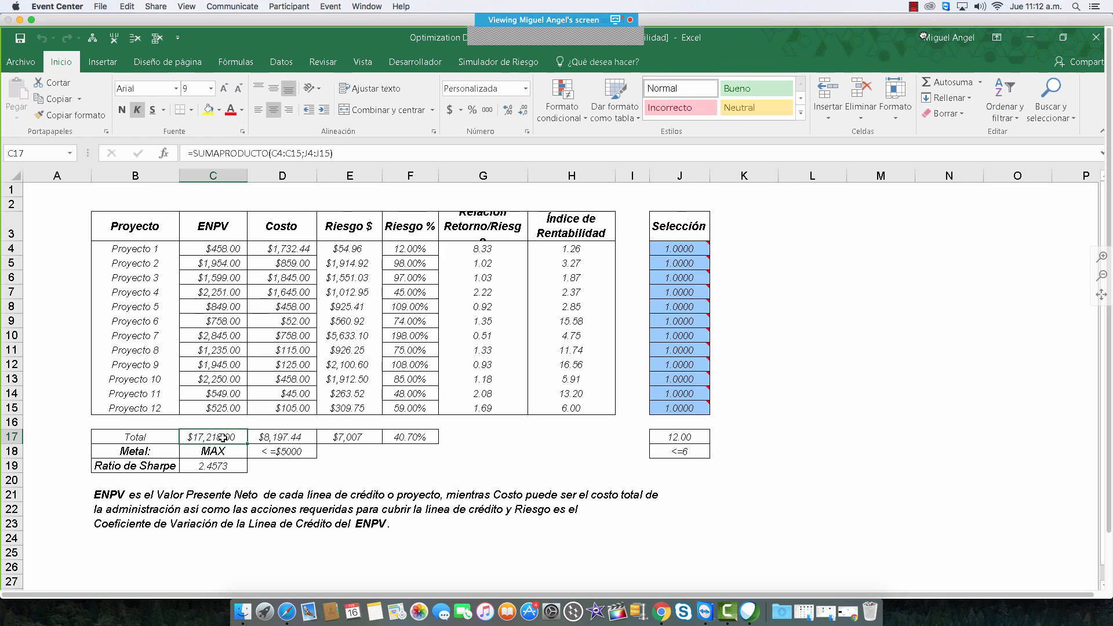
pyautogui.click(290, 437)
pyautogui.click(355, 439)
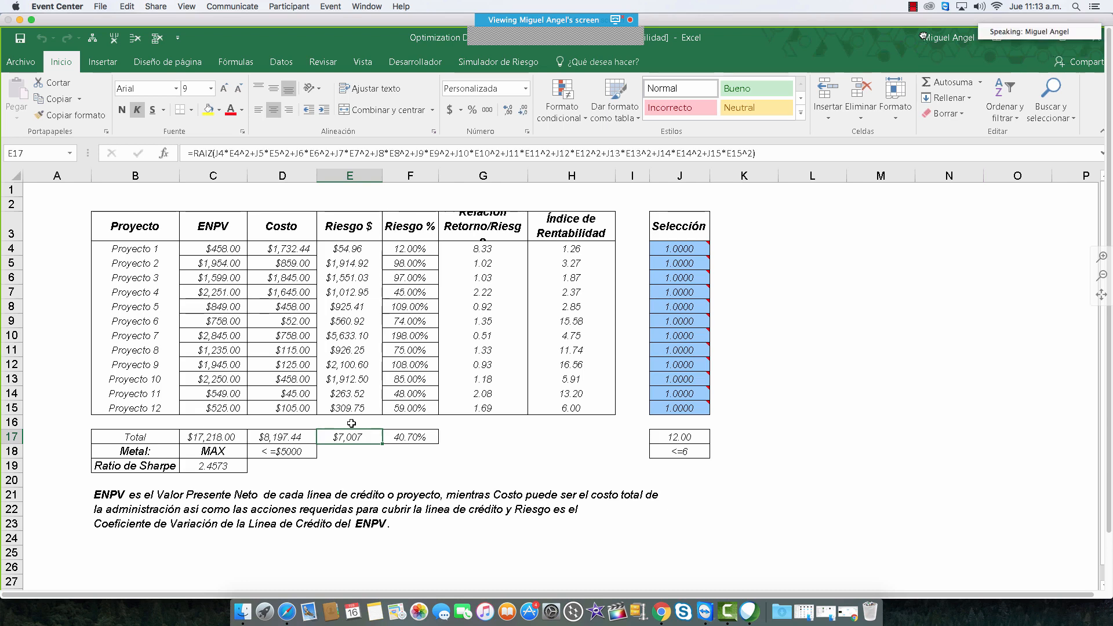
pyautogui.moveTo(283, 246); pyautogui.dragTo(304, 407)
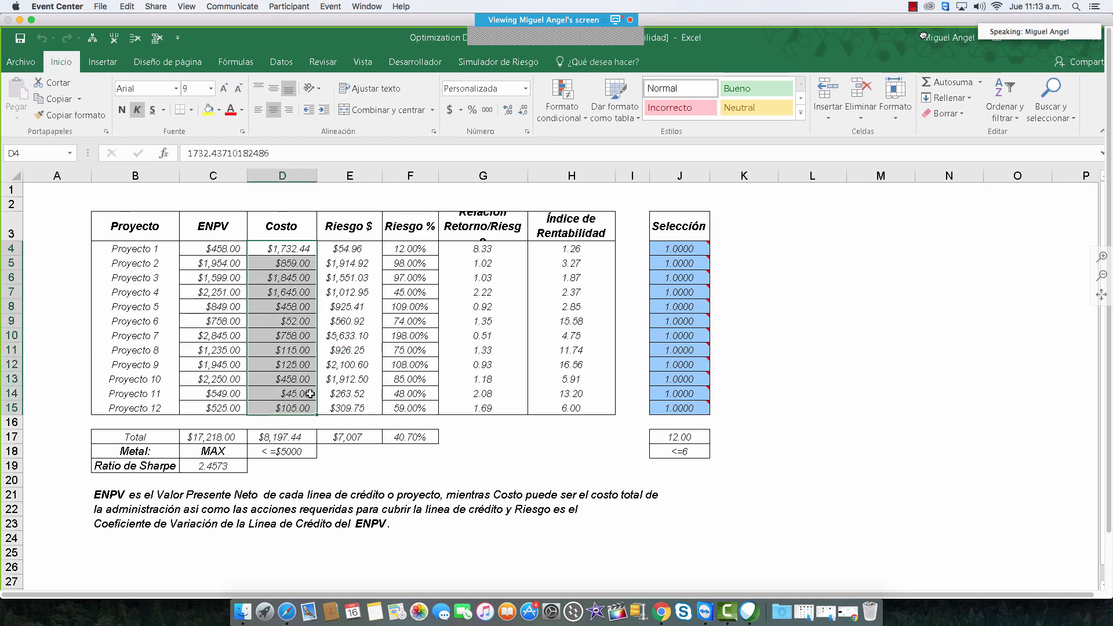
pyautogui.moveTo(343, 250); pyautogui.dragTo(363, 410)
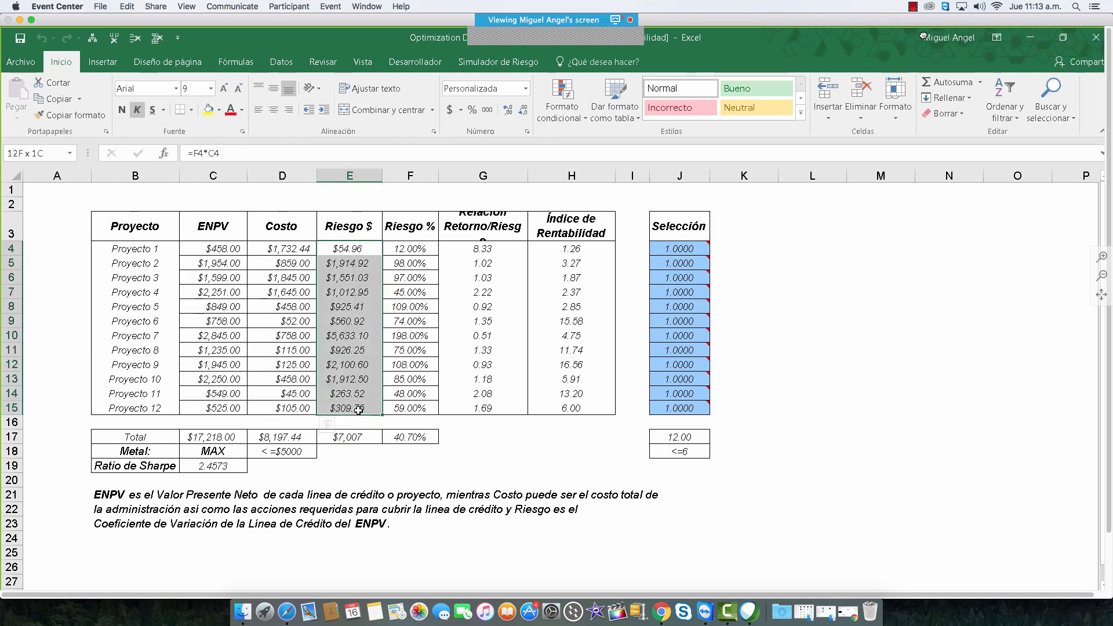
pyautogui.moveTo(413, 250); pyautogui.dragTo(416, 410)
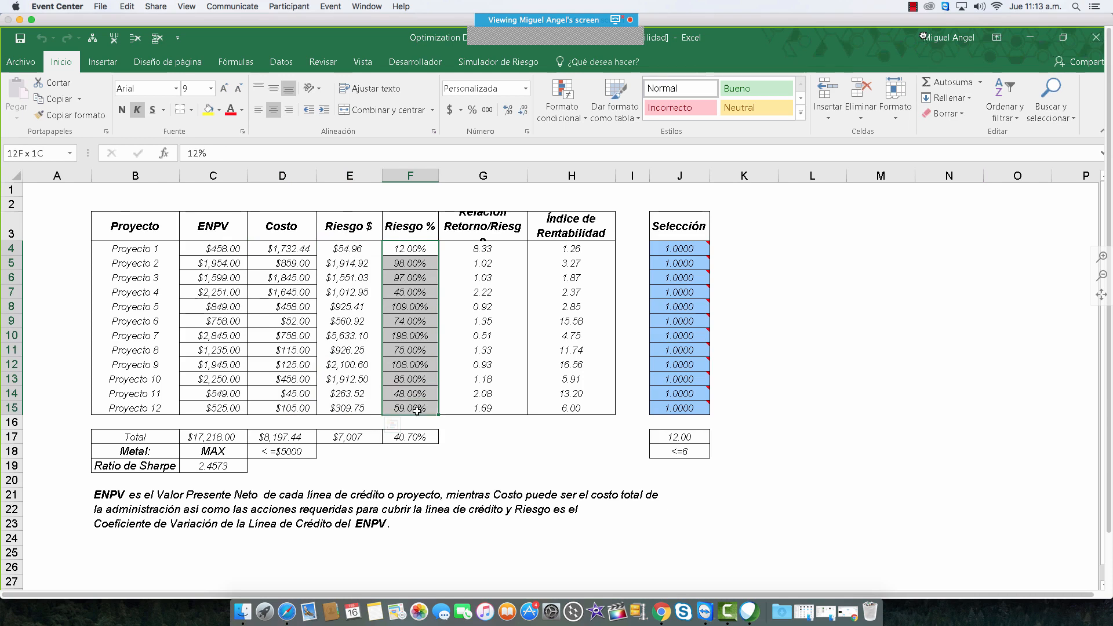
# Step: Review the notes on ENPV, cost and risk in rows 21 to 23 and close the discrete optimization example workbook
pyautogui.click(260, 503)
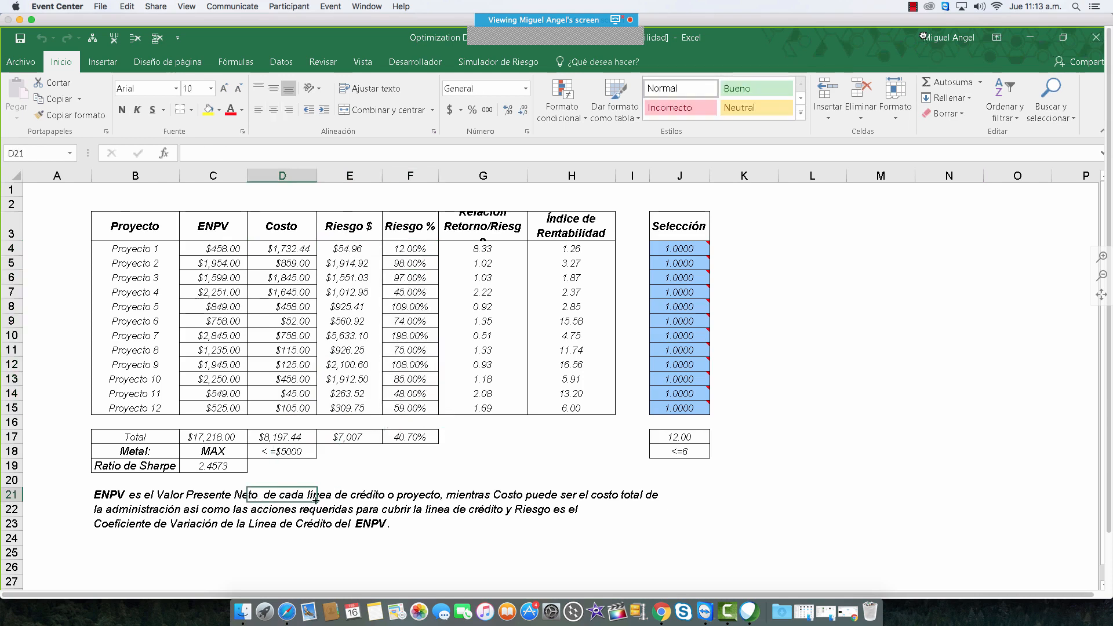
pyautogui.click(145, 505)
pyautogui.click(134, 528)
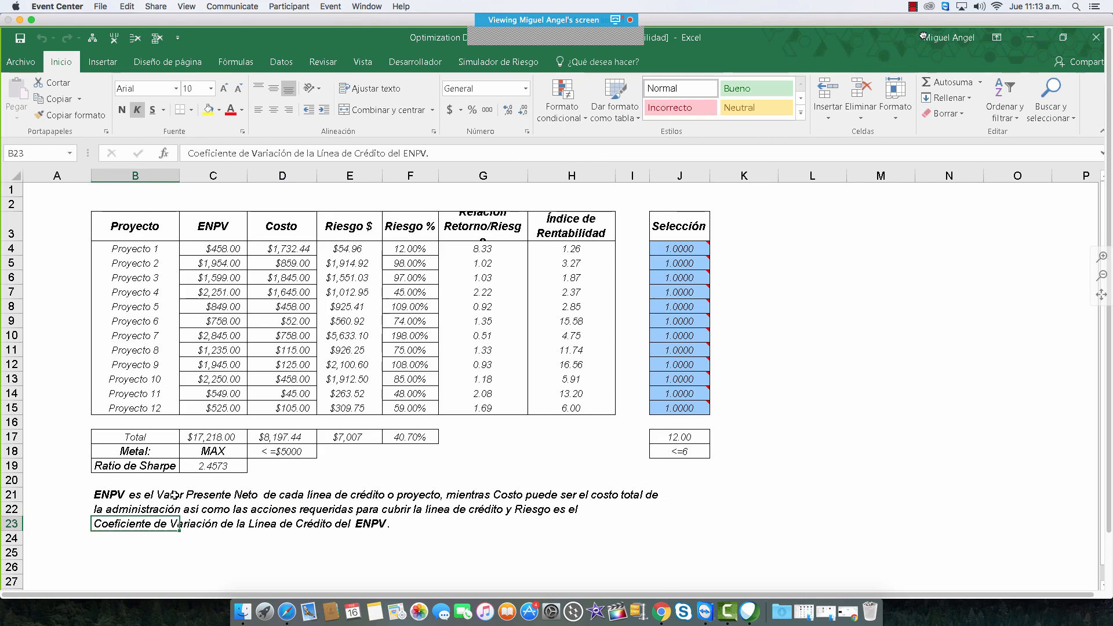
pyautogui.click(1096, 37)
pyautogui.click(559, 353)
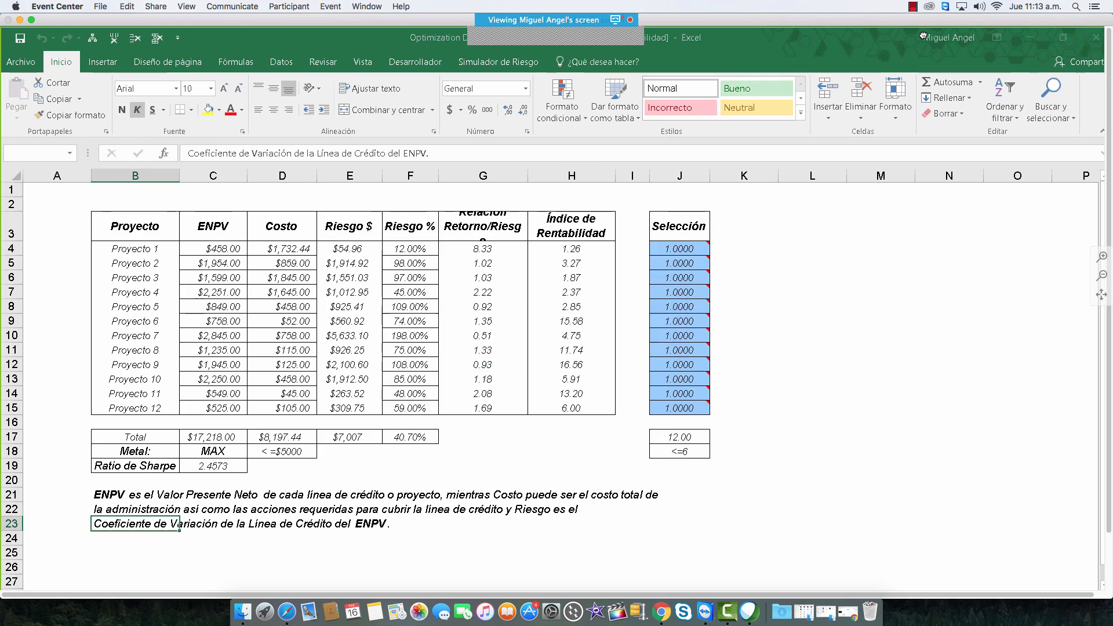
# Step: Discard the changes to the optimization example and close "DCF, ROI and Volatility (S).xls" without saving, returning to the project cash flow table
pyautogui.click(556, 351)
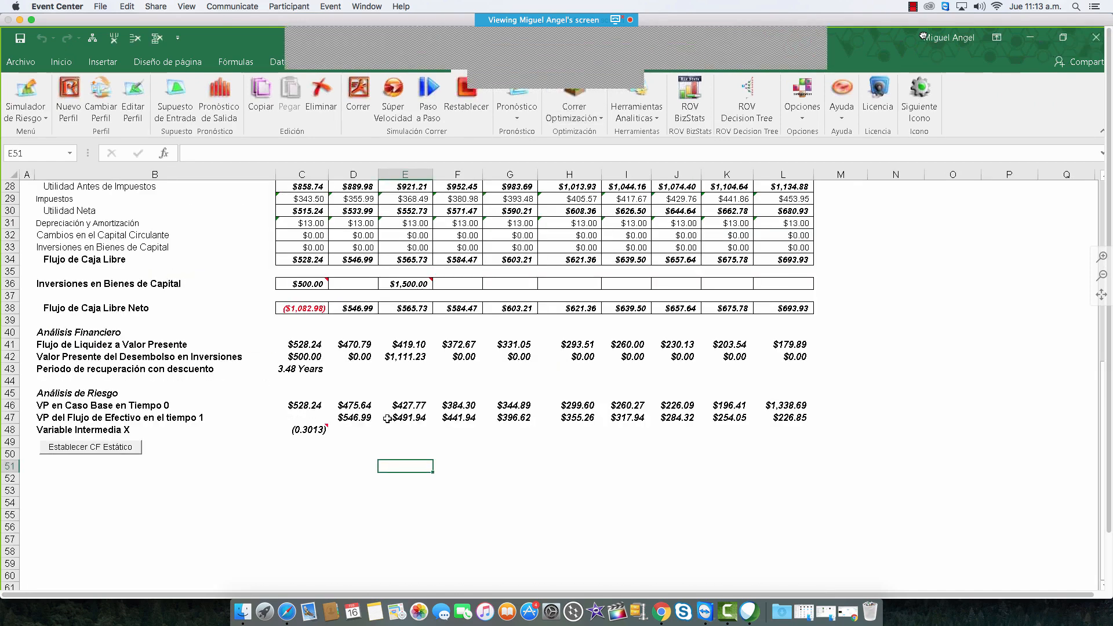
pyautogui.click(1096, 37)
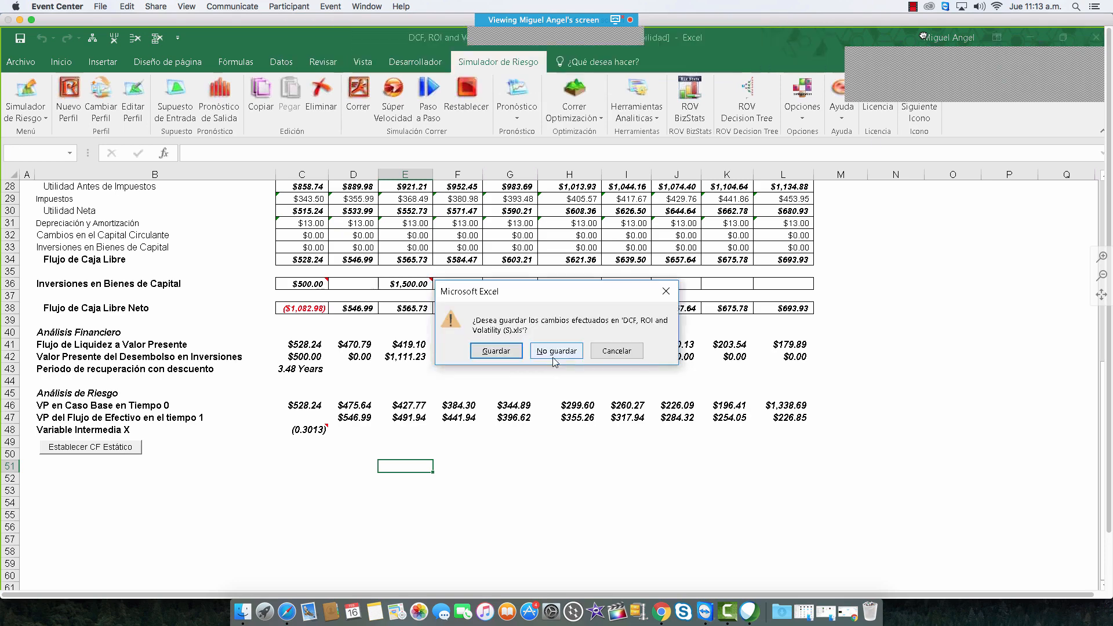
pyautogui.click(556, 355)
pyautogui.scroll(10, 546, 392)
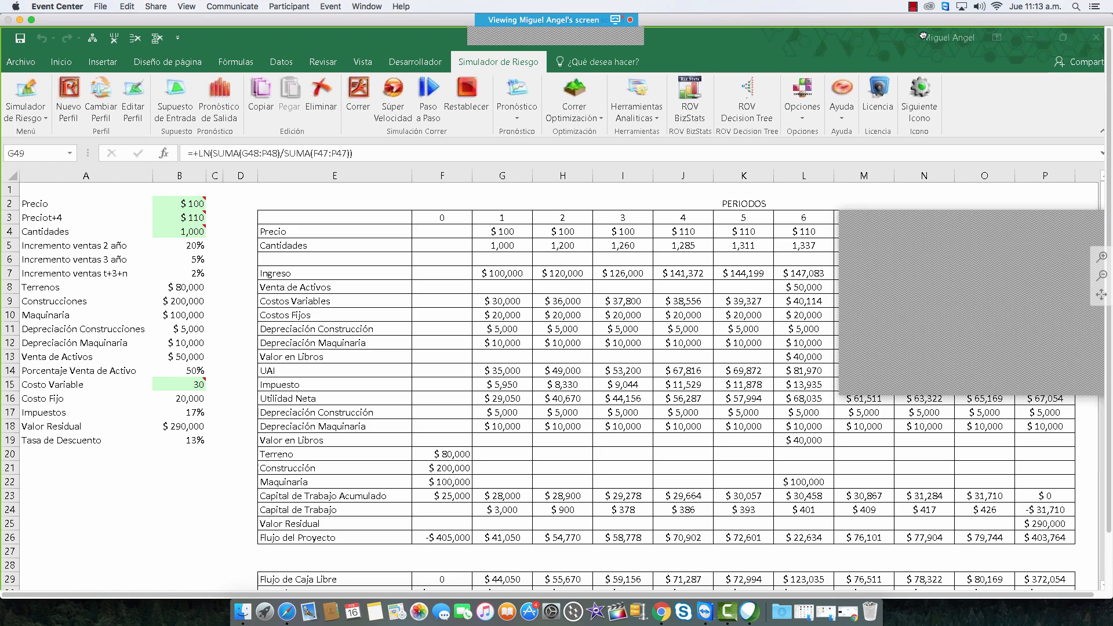
pyautogui.hotkey('ctrl', 'pagedown')
pyautogui.hotkey('ctrl', 'pageup')
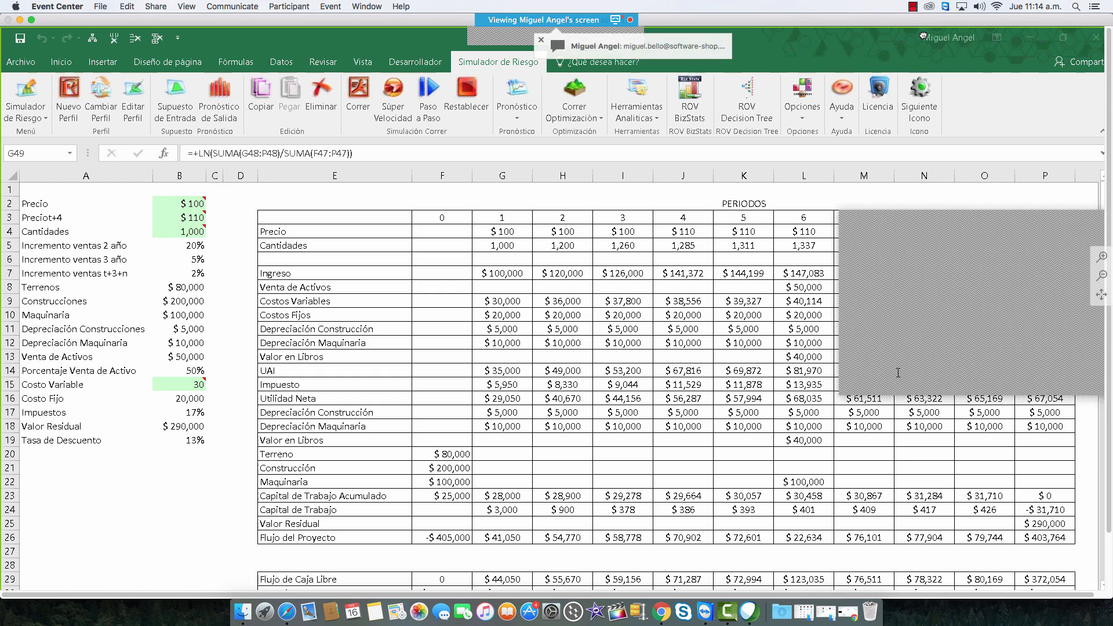
pyautogui.click(157, 485)
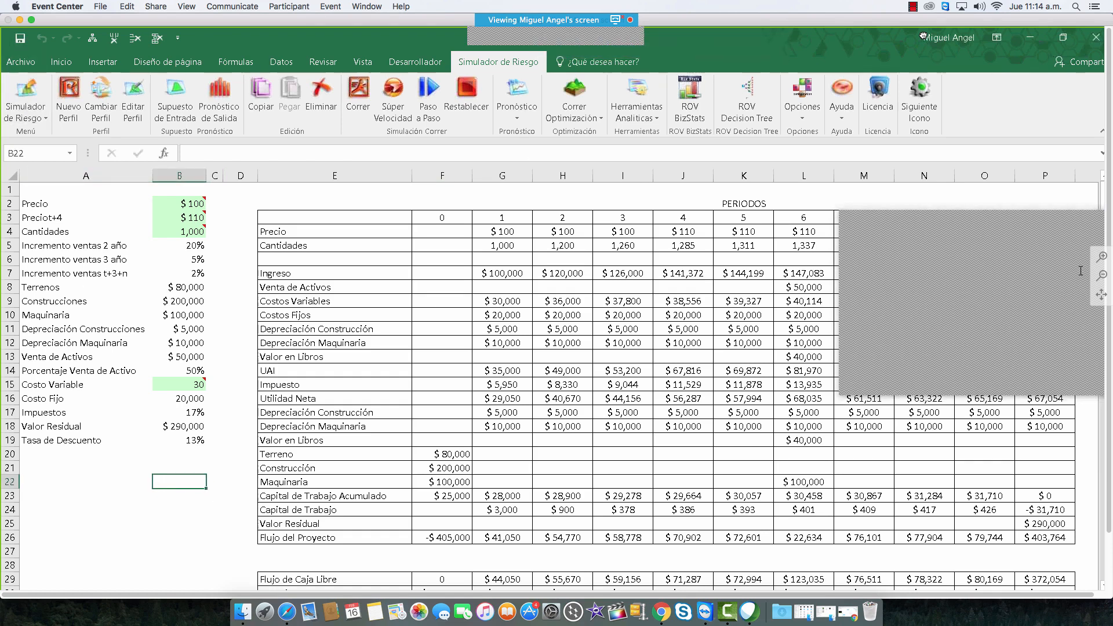
pyautogui.click(1104, 248)
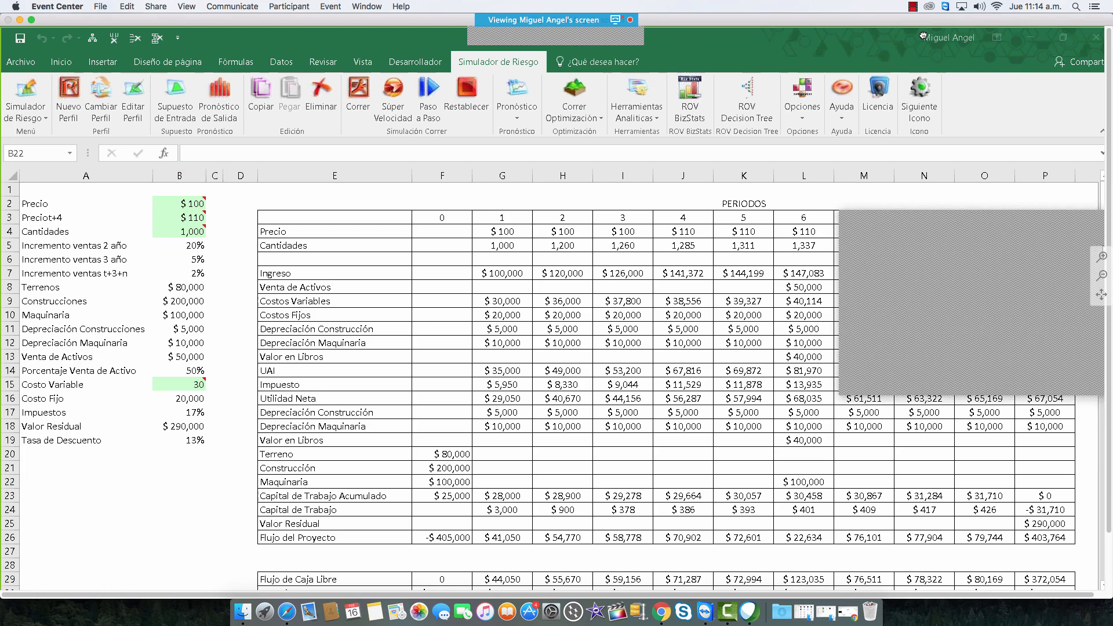
pyautogui.click(1100, 228)
pyautogui.moveTo(1002, 221); pyautogui.dragTo(1001, 236)
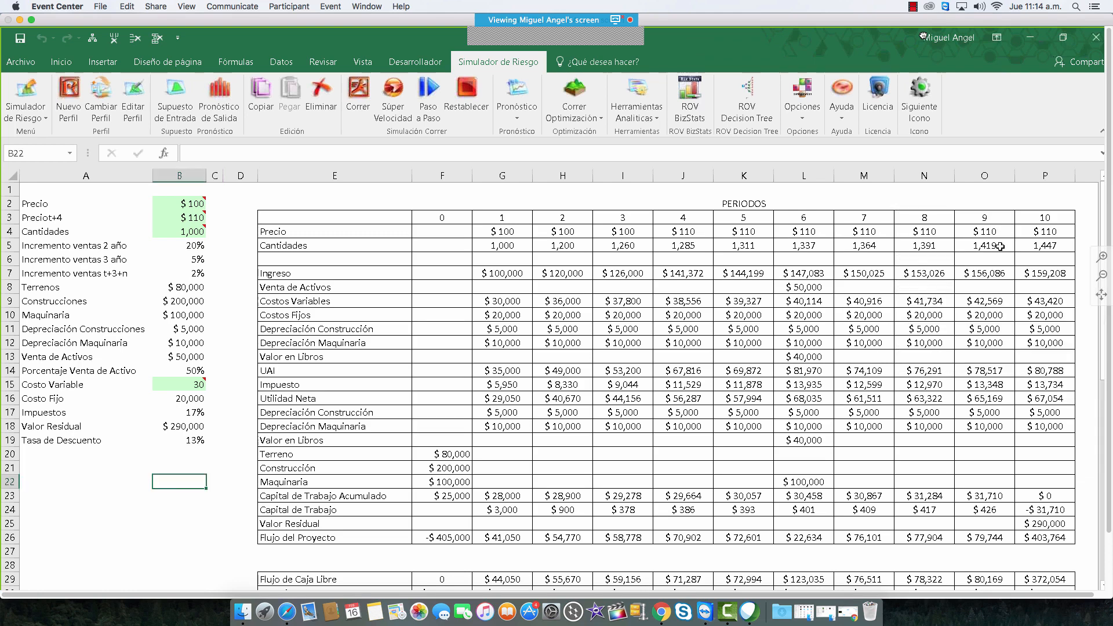
pyautogui.click(838, 312)
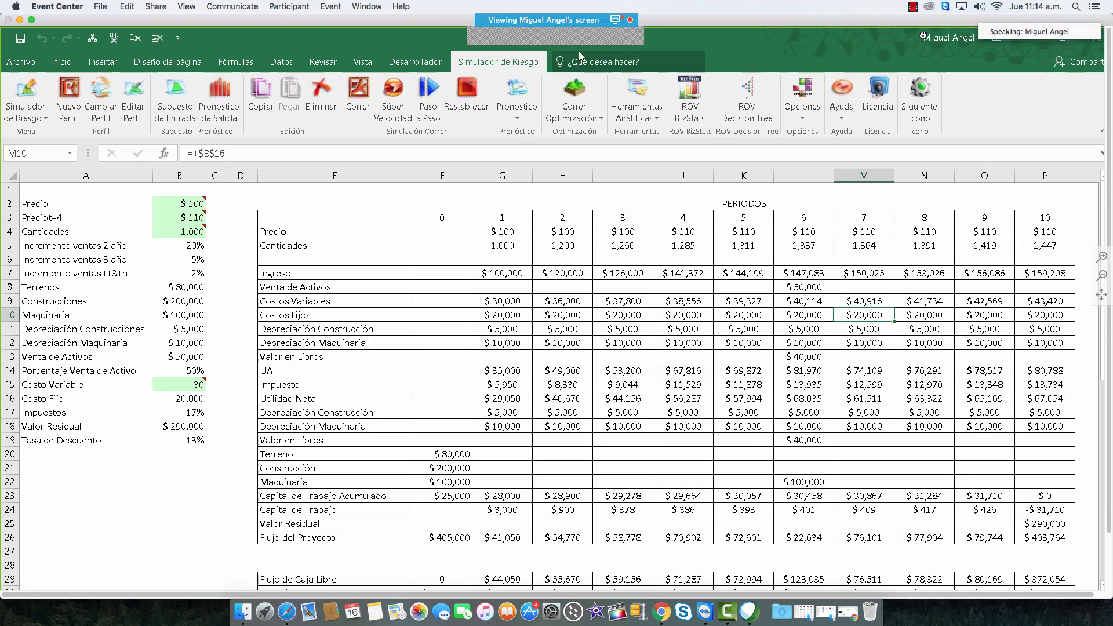